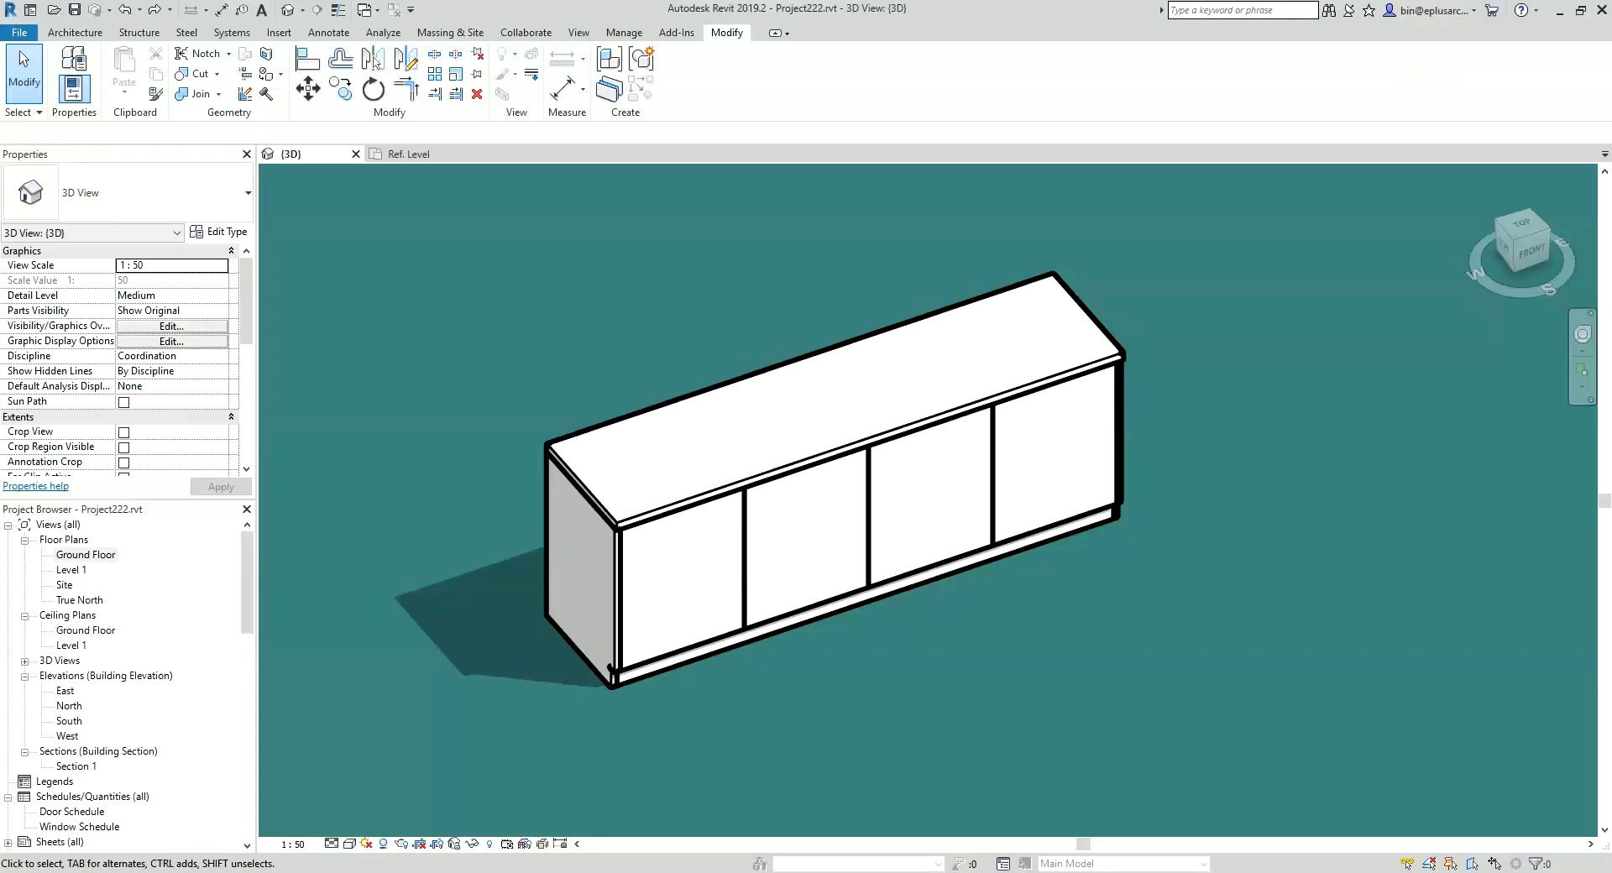
- Open the Ground Floor plan and zoom in on the joinery cabinet
{"action": "middle_click_drag", "start_coordinate": [917, 625], "coordinate": [893, 636], "text": "shift"}
{"action": "left_click", "coordinate": [105, 555]}
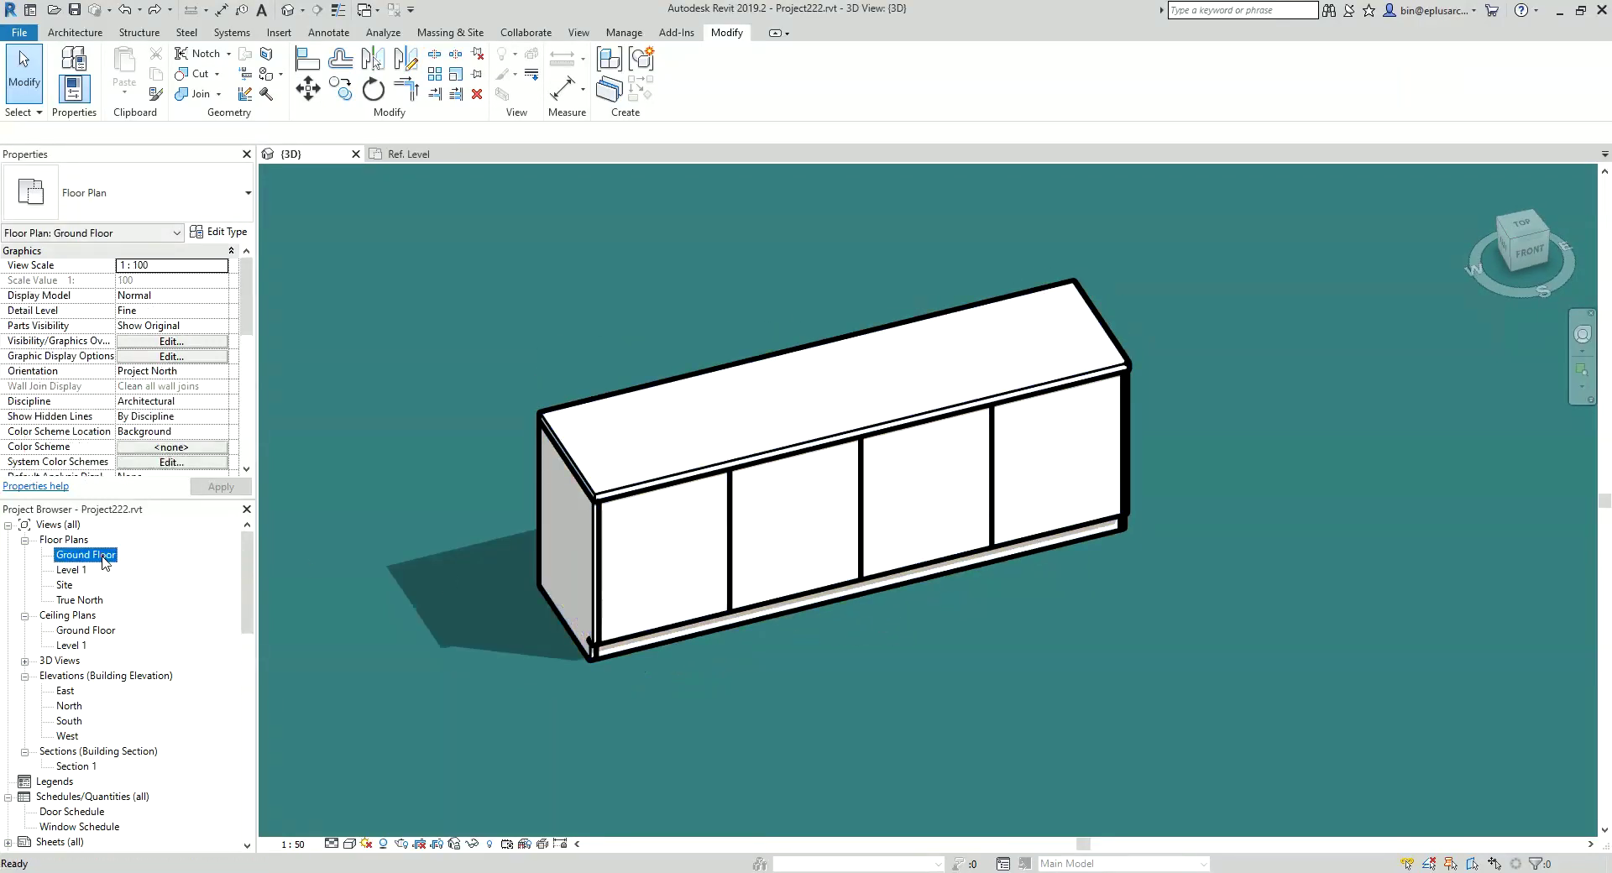
{"action": "double_click", "coordinate": [105, 556]}
{"action": "scroll", "coordinate": [957, 458], "scroll_direction": "up", "scroll_amount": 5}
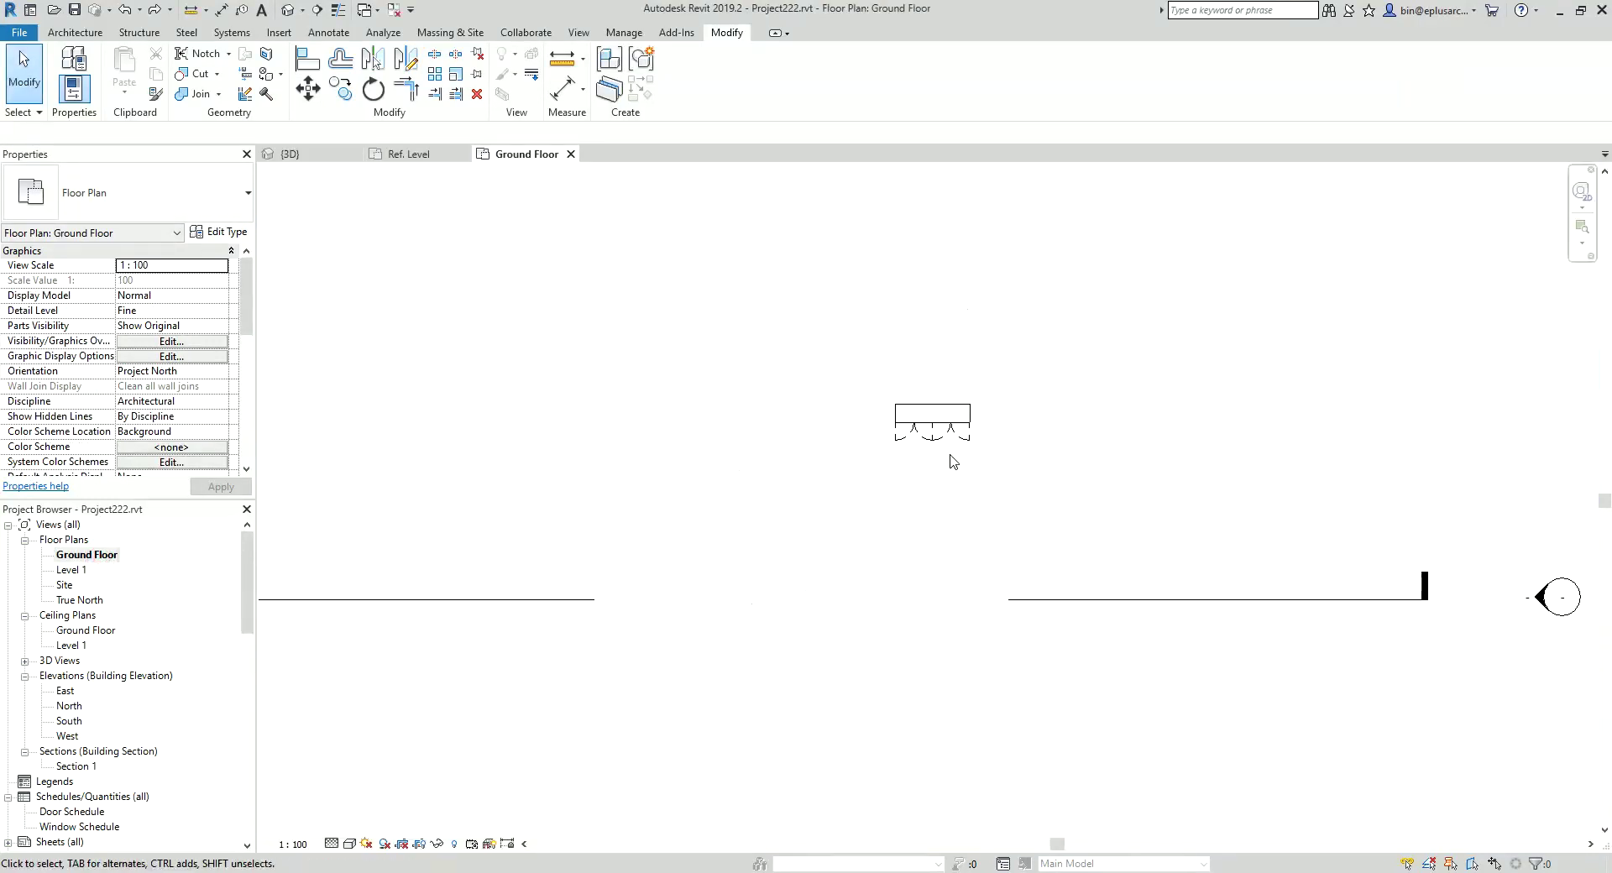
- Stretch the cabinet from 2400 to 4500, then to 7200, and open the South elevation
{"action": "left_click", "coordinate": [924, 420]}
{"action": "middle_click_drag", "start_coordinate": [897, 412], "coordinate": [893, 424]}
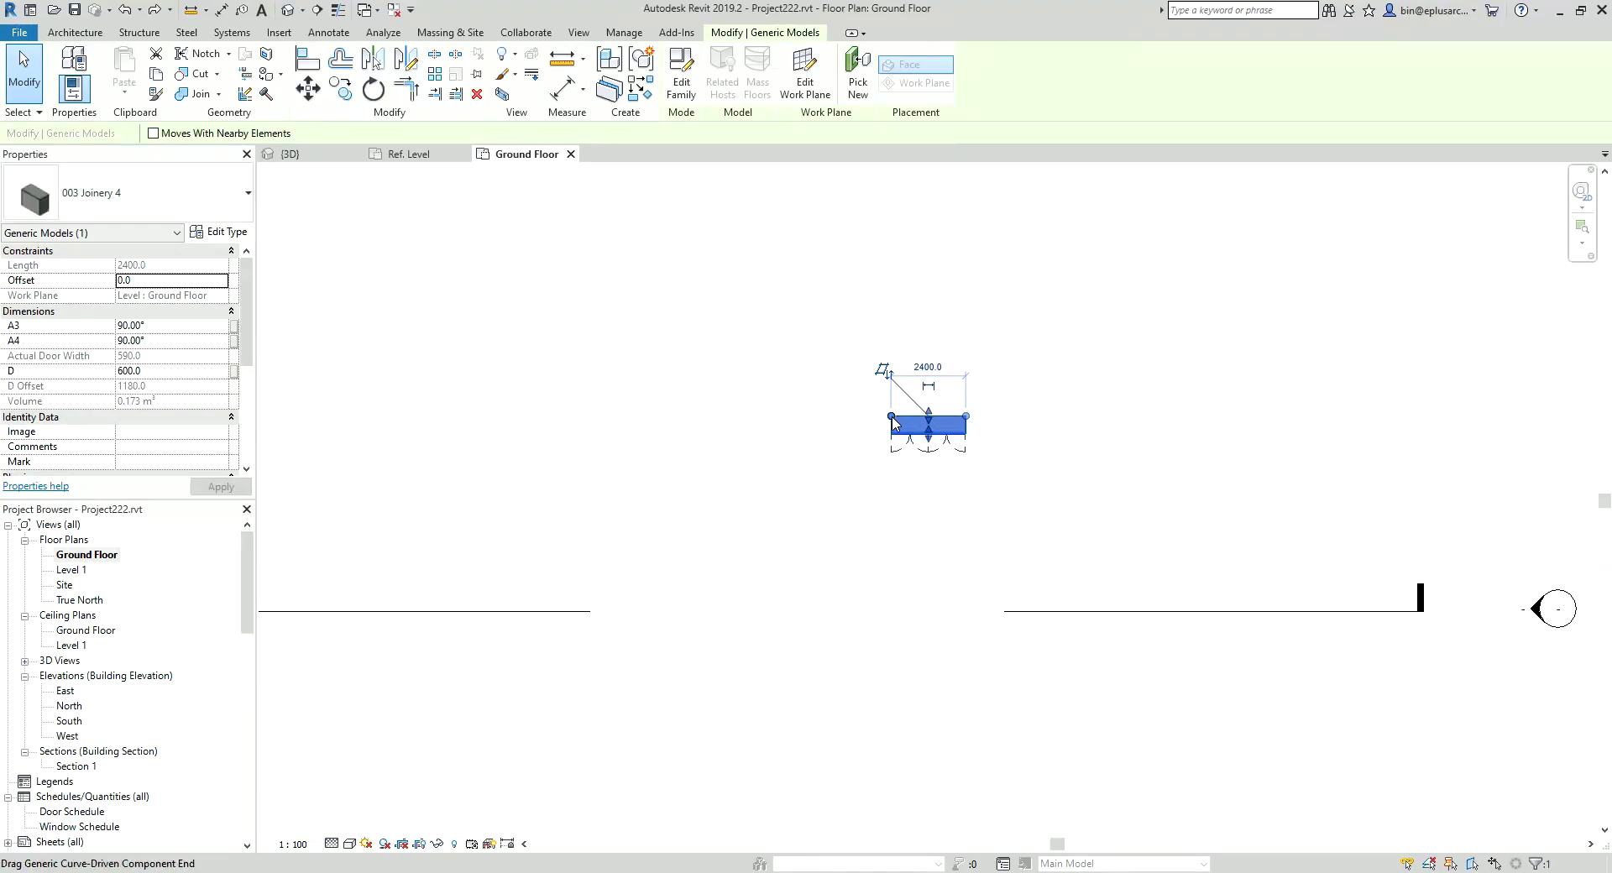
{"action": "left_click_drag", "start_coordinate": [892, 422], "coordinate": [826, 421]}
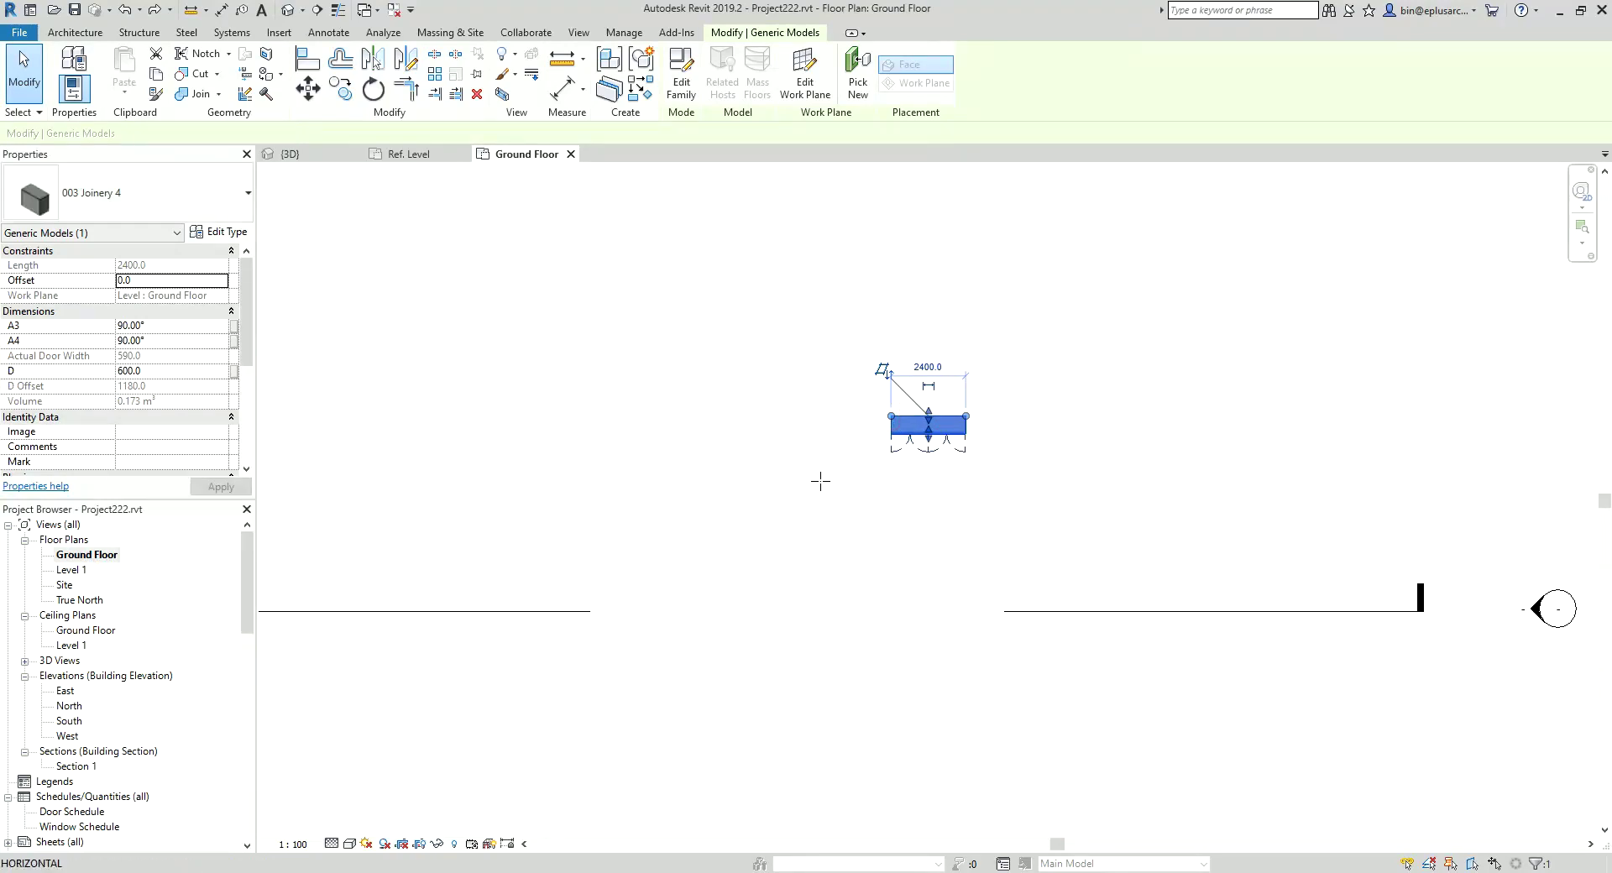
{"action": "left_click_drag", "start_coordinate": [820, 481], "coordinate": [820, 481]}
{"action": "scroll", "coordinate": [756, 392], "scroll_direction": "up", "scroll_amount": 2}
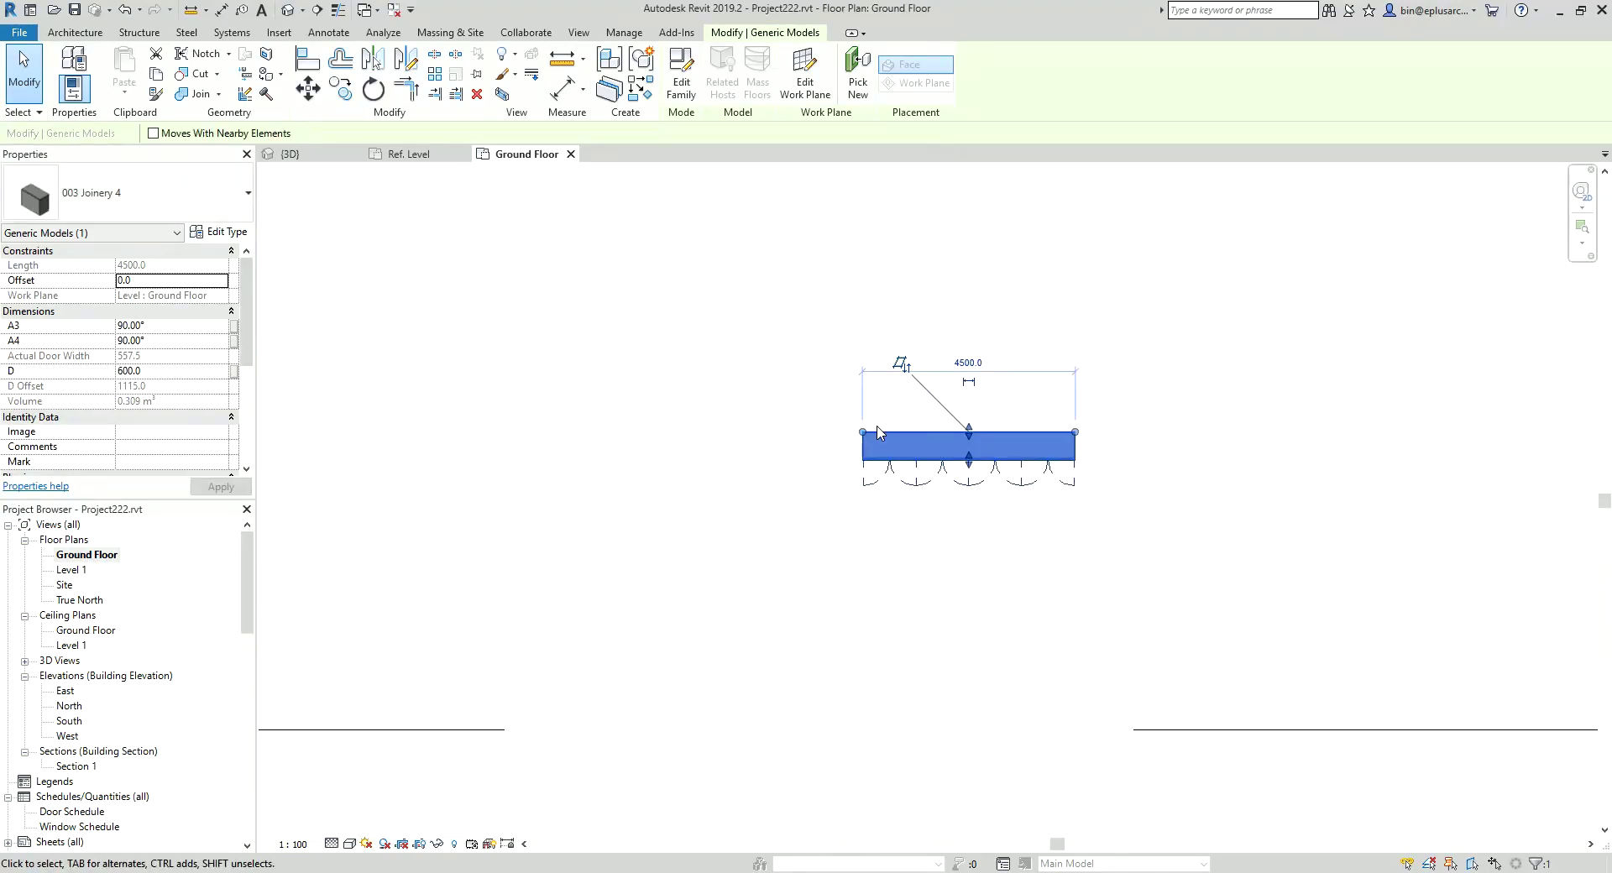
{"action": "left_click_drag", "start_coordinate": [863, 431], "coordinate": [864, 436]}
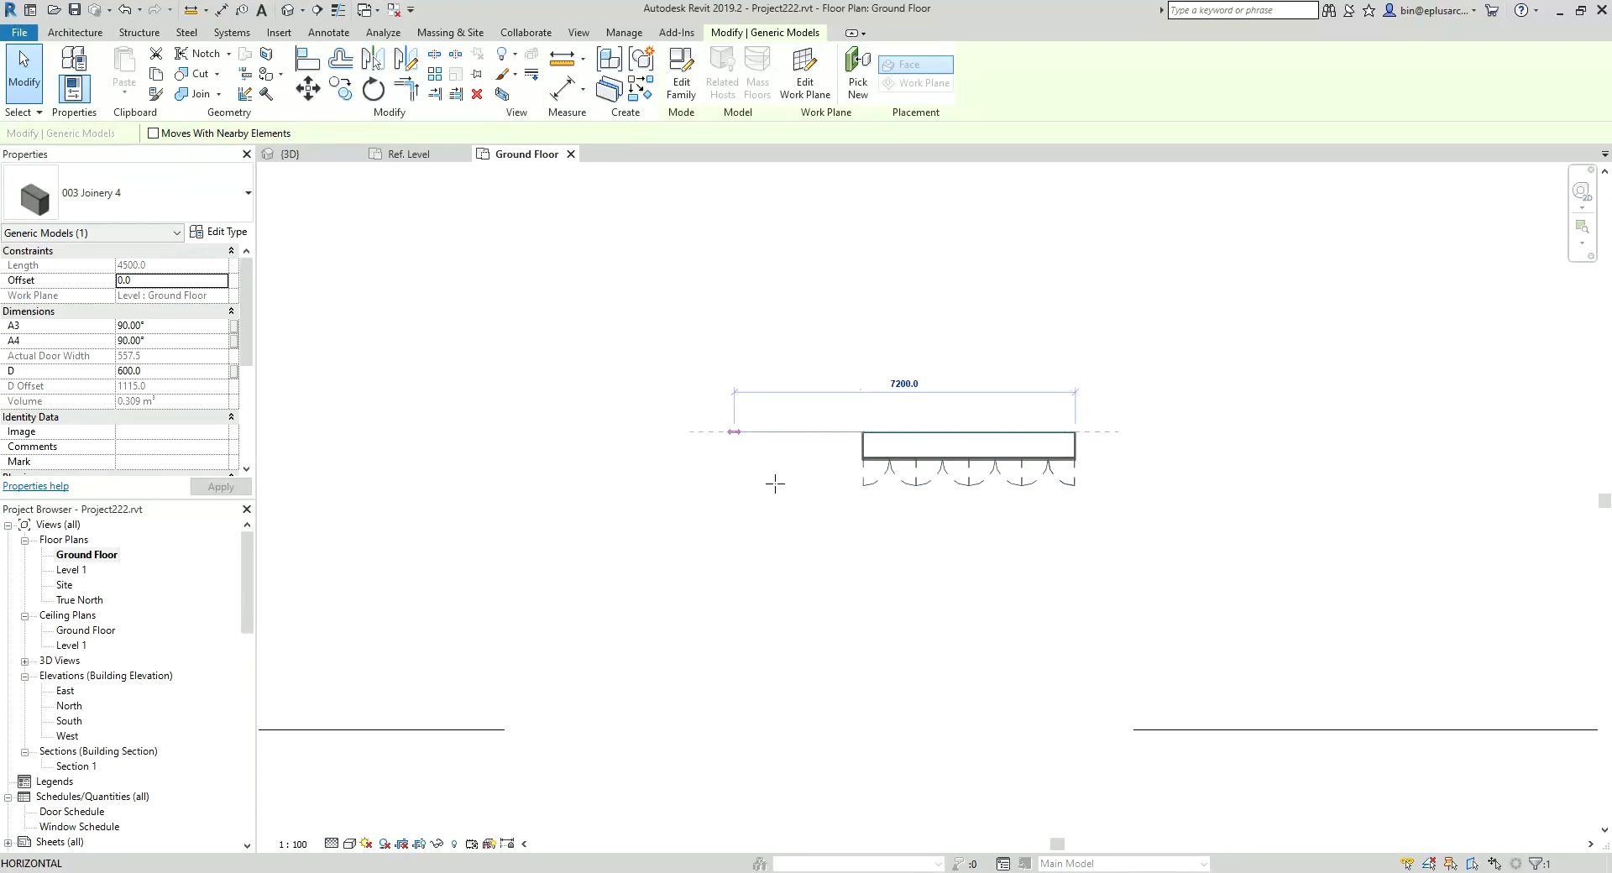
{"action": "left_click_drag", "start_coordinate": [731, 433], "coordinate": [734, 432]}
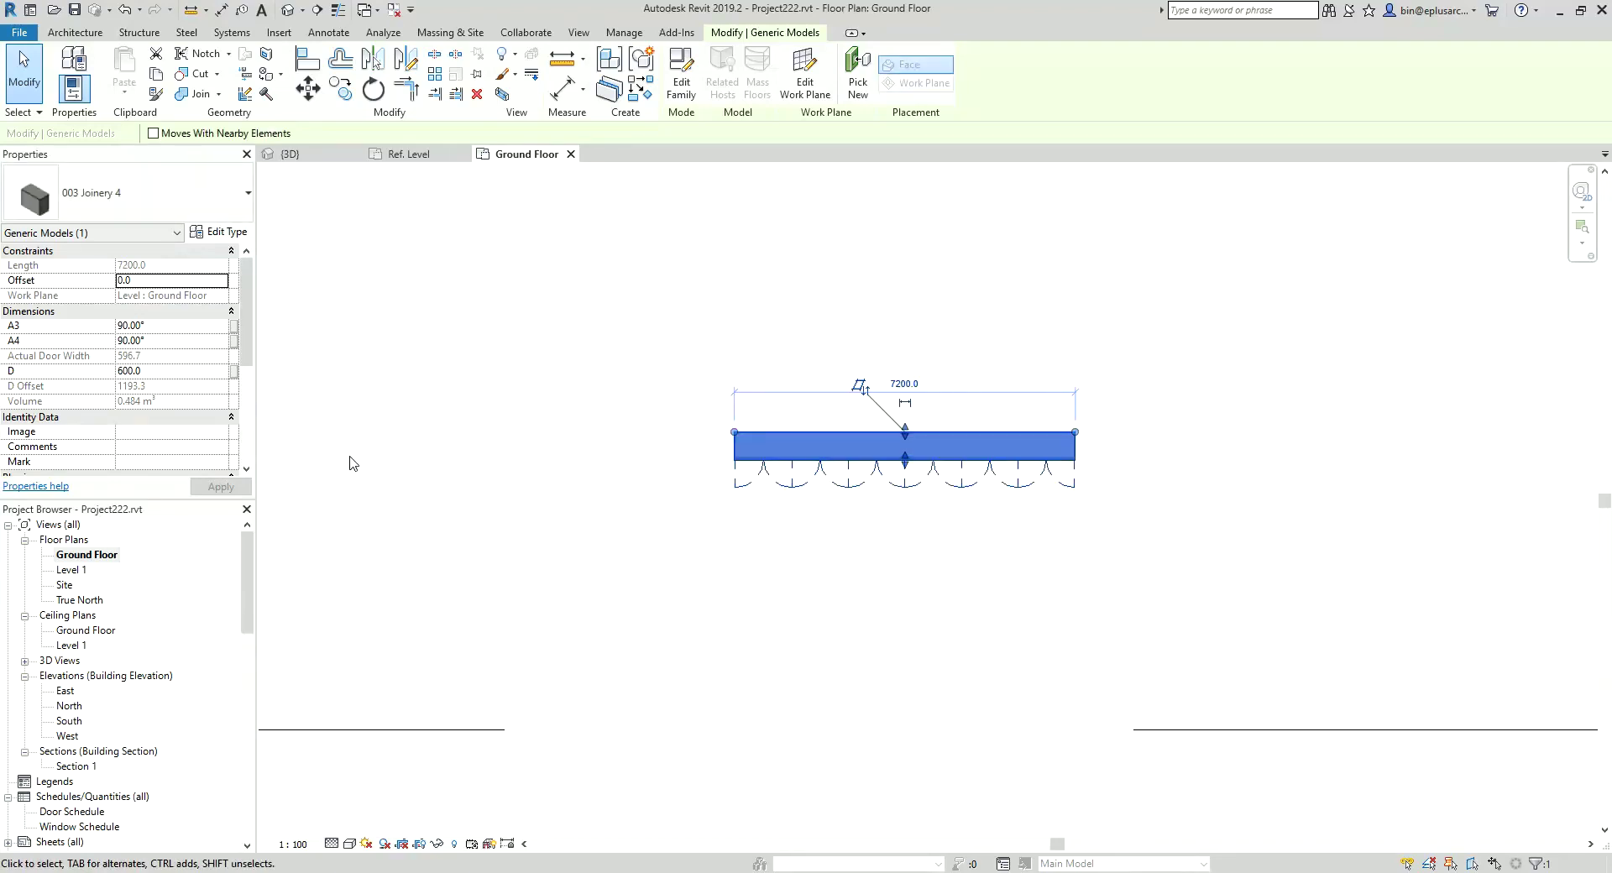
{"action": "double_click", "coordinate": [69, 720]}
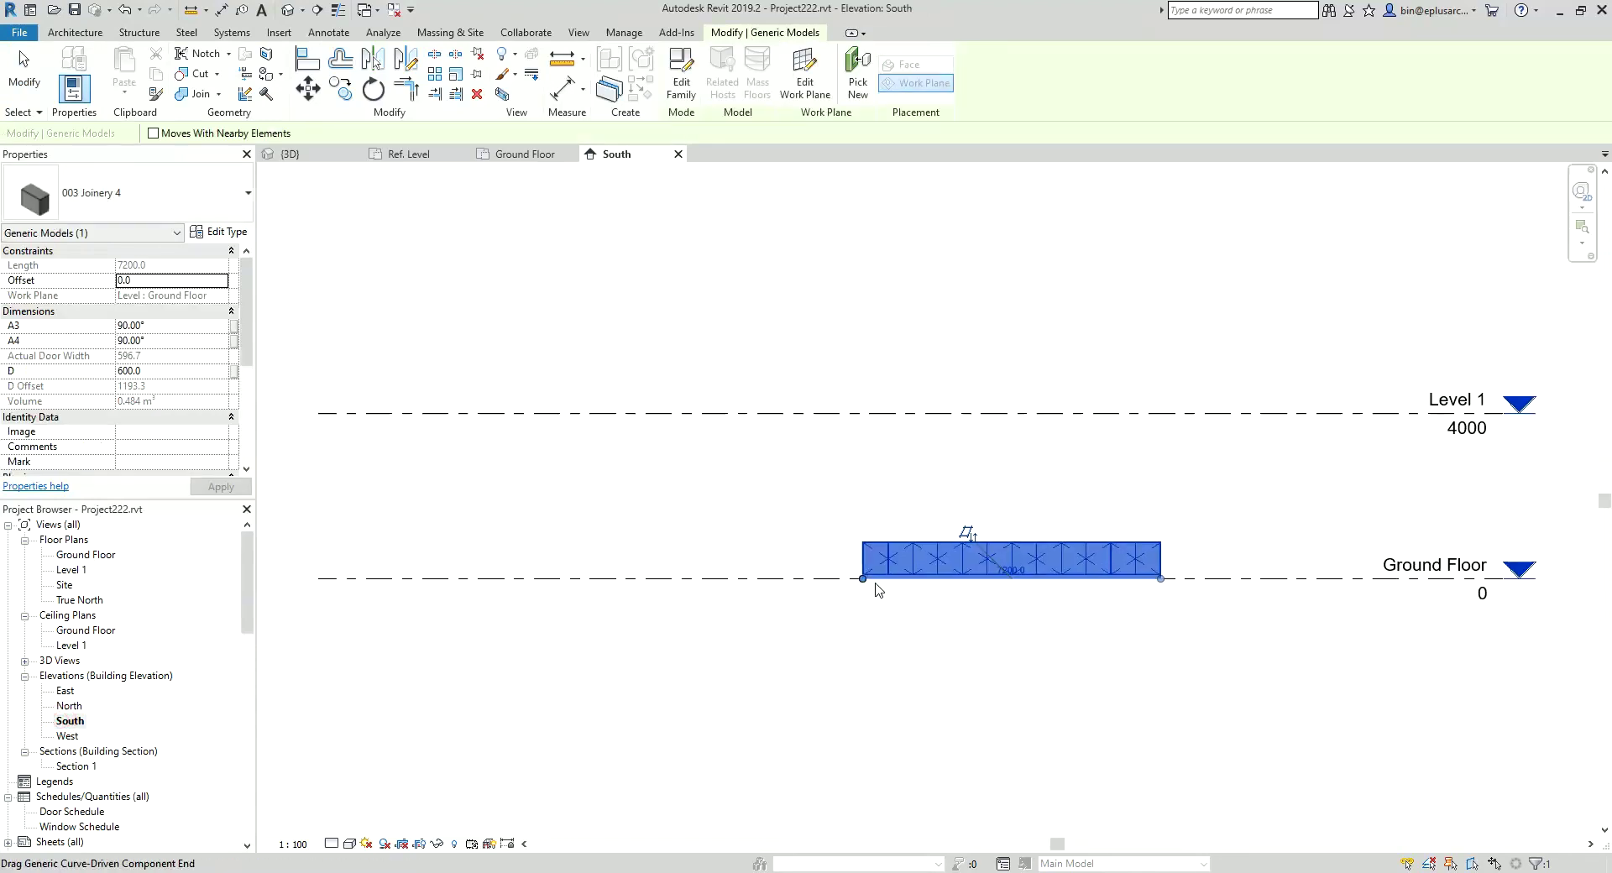
- In the South elevation, shorten the cabinet to 4200 with seven door panels
{"action": "scroll", "coordinate": [1360, 597], "scroll_direction": "up", "scroll_amount": 2}
{"action": "left_click", "coordinate": [1368, 638]}
{"action": "left_click", "coordinate": [1305, 554]}
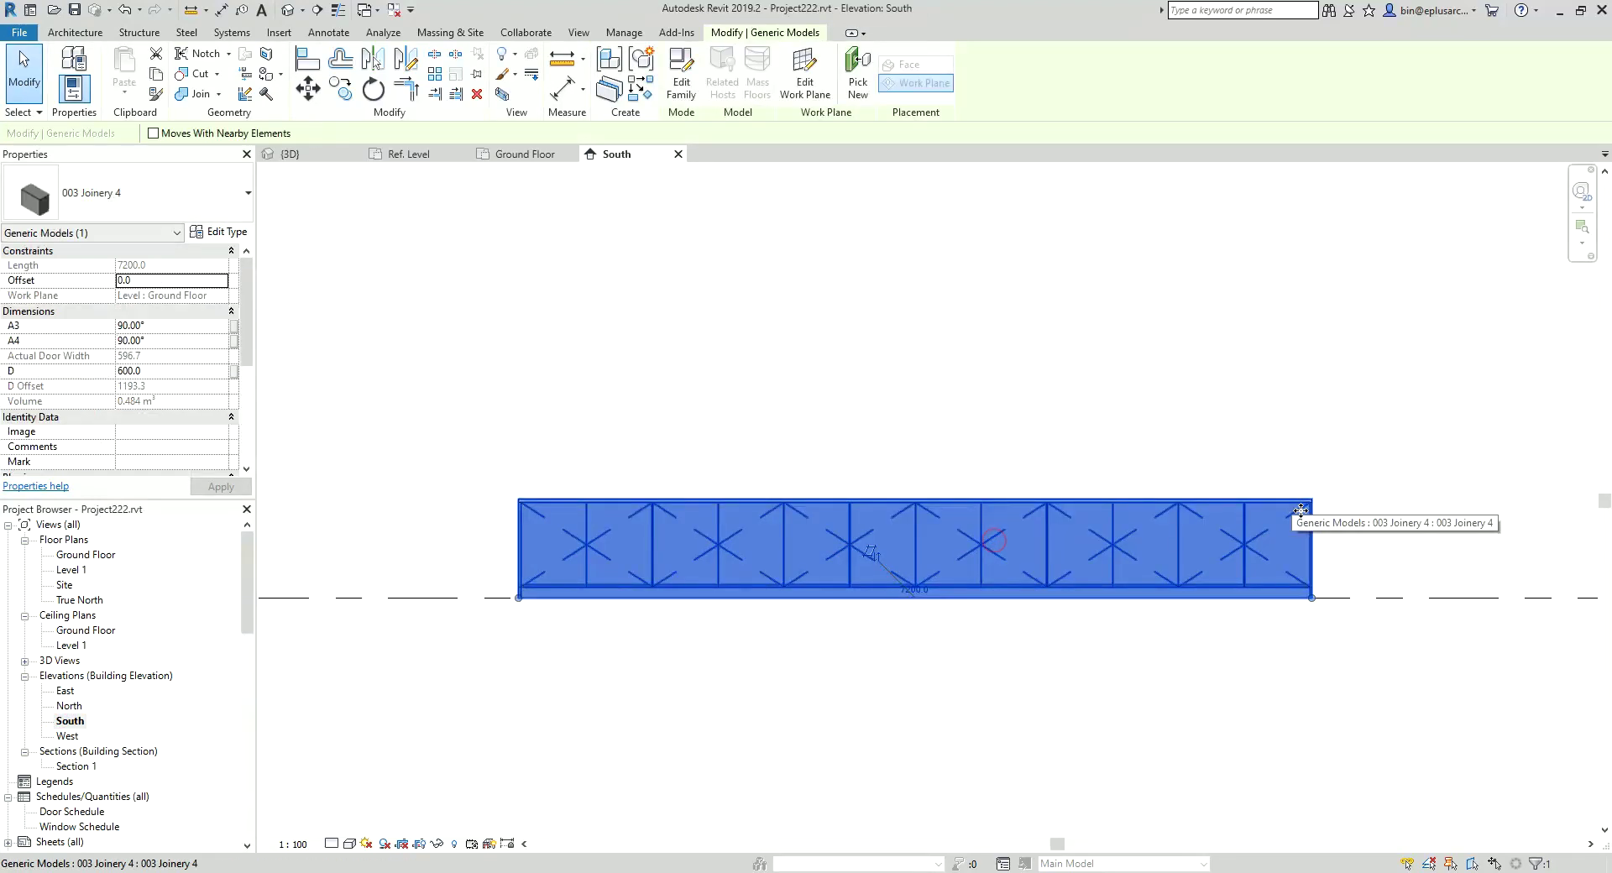
{"action": "left_click", "coordinate": [1311, 598]}
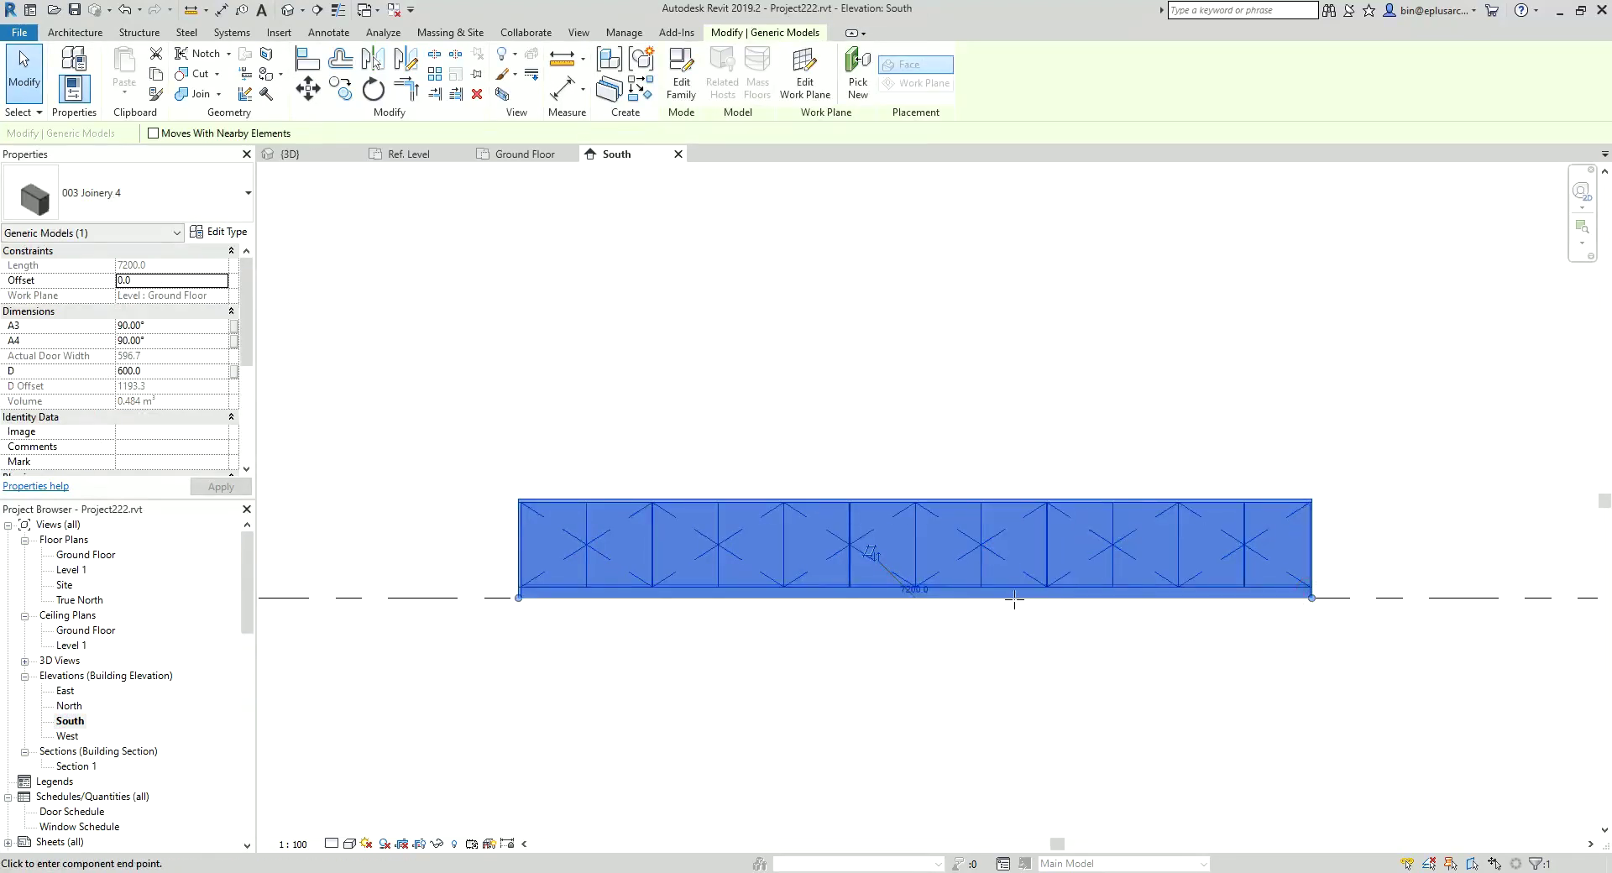
{"action": "left_click", "coordinate": [1014, 598]}
{"action": "left_click", "coordinate": [960, 669]}
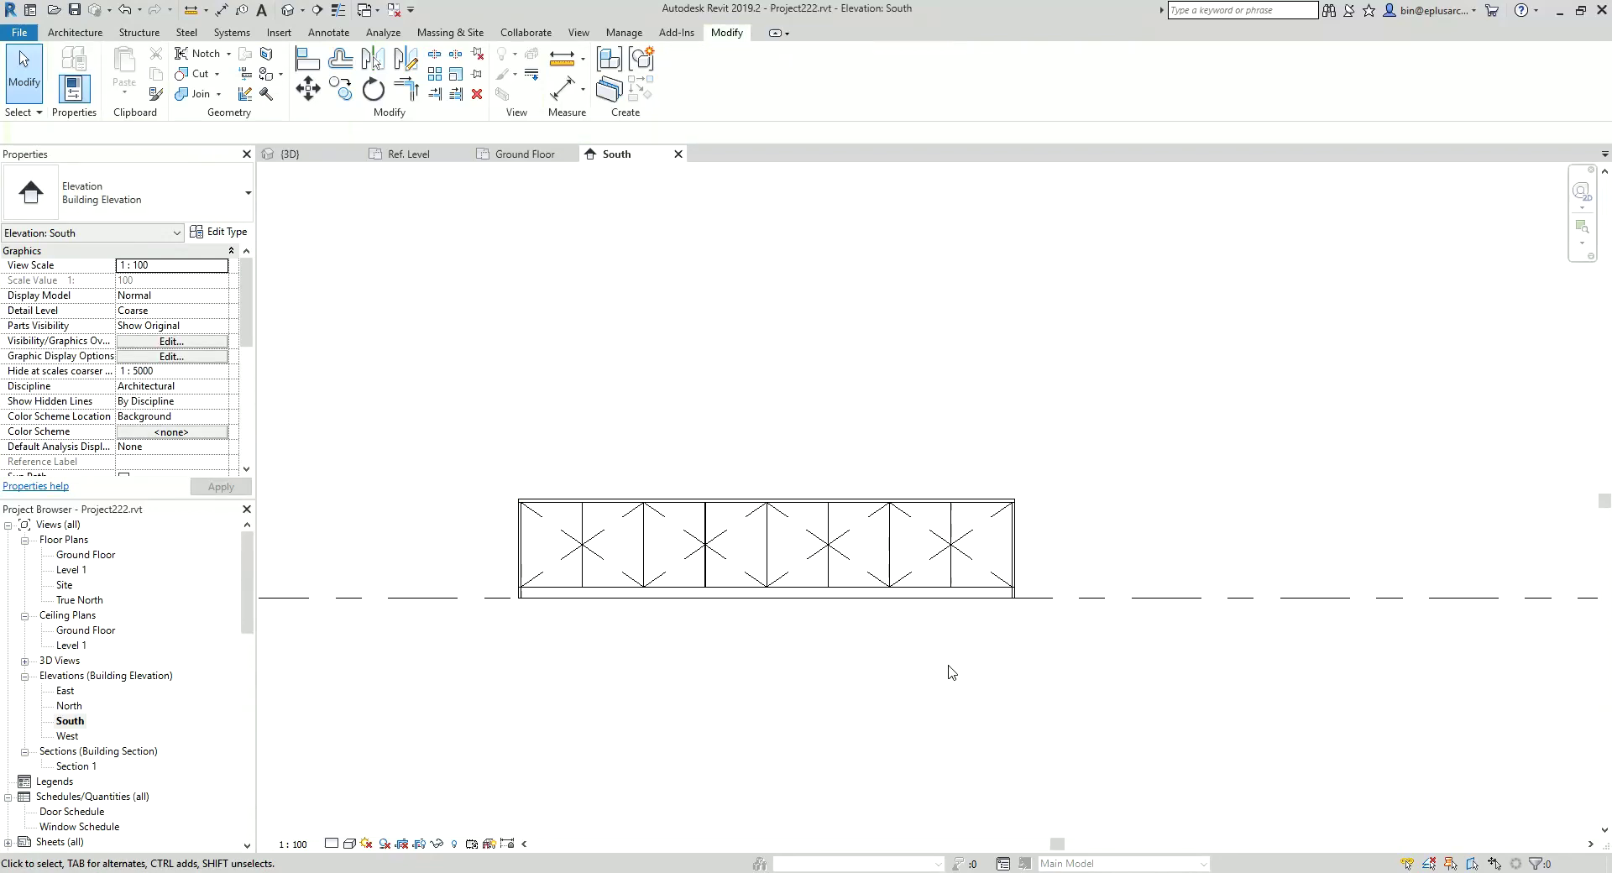
{"action": "left_click", "coordinate": [905, 578]}
{"action": "left_click", "coordinate": [987, 597]}
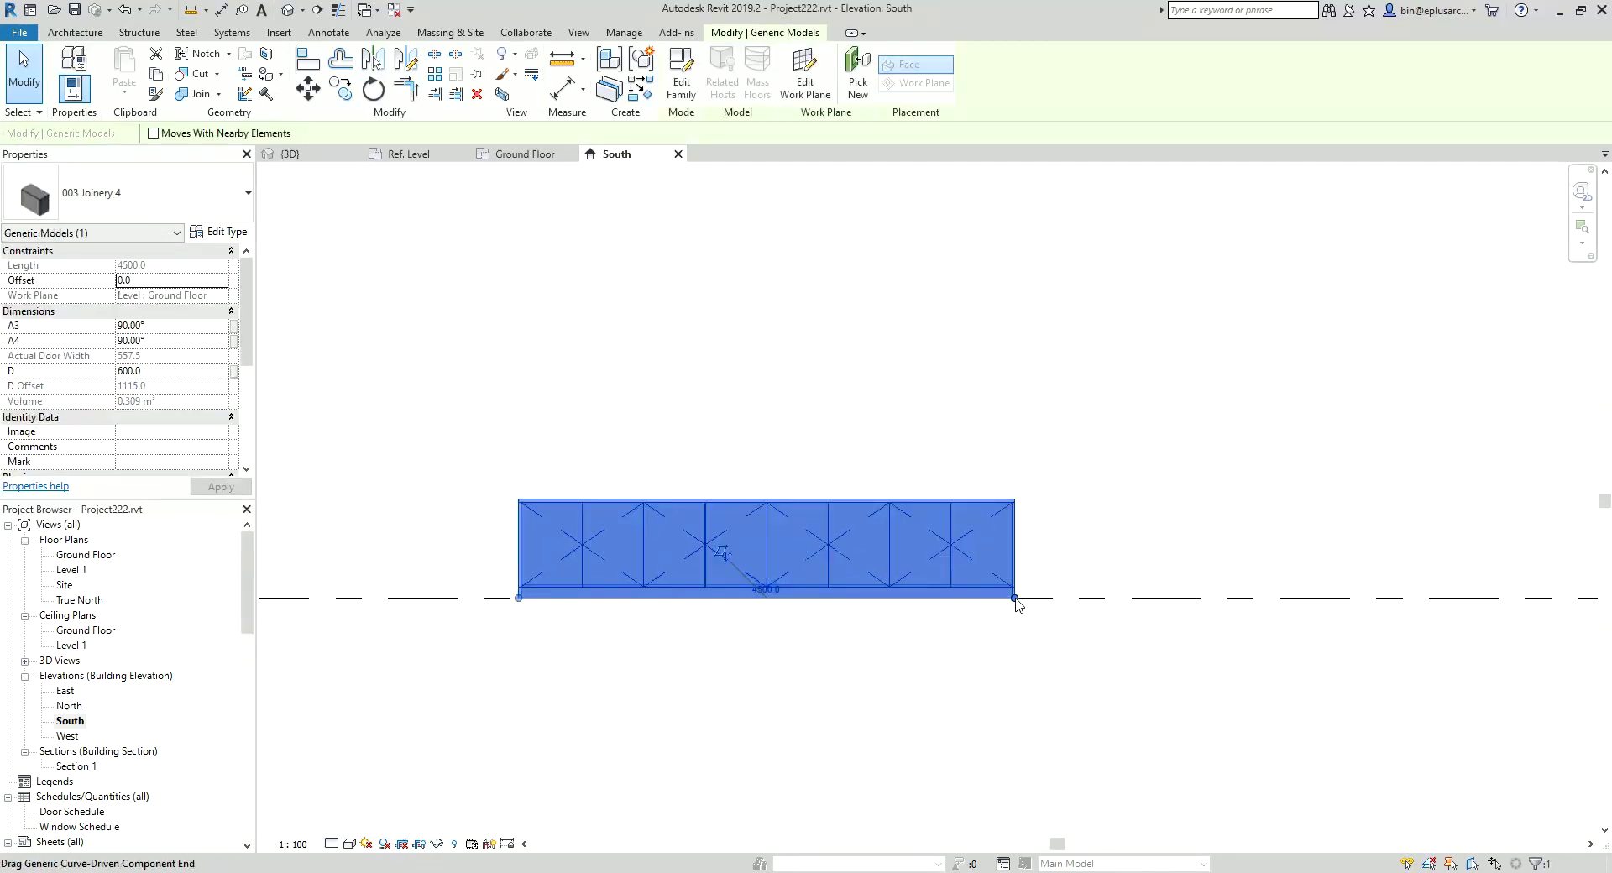
{"action": "left_click", "coordinate": [978, 598]}
{"action": "left_click", "coordinate": [976, 596]}
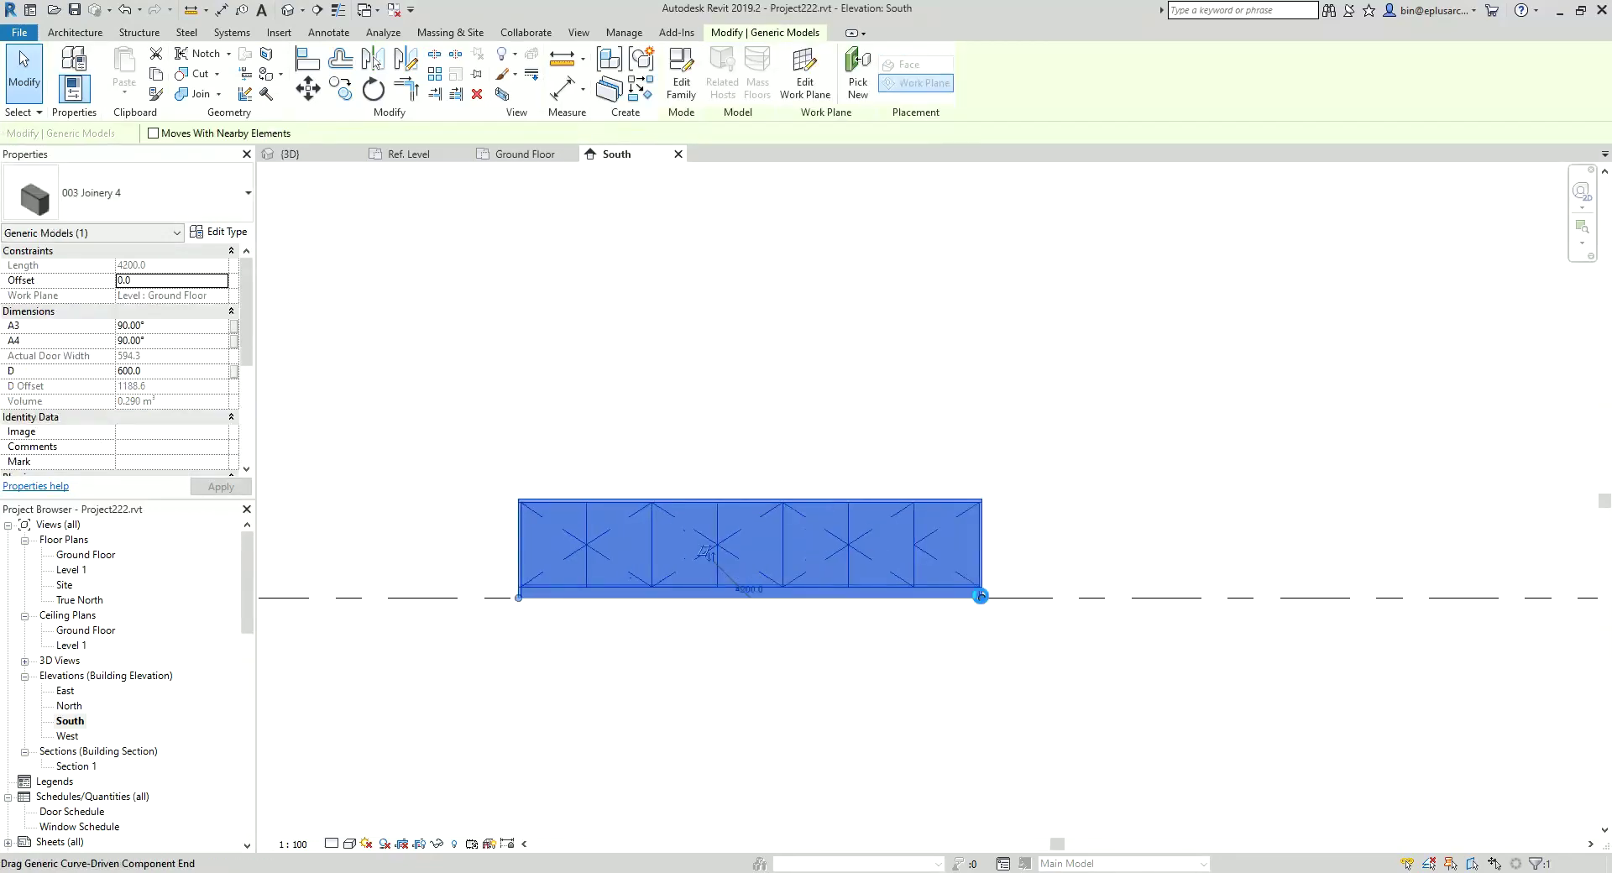
{"action": "left_click", "coordinate": [940, 589]}
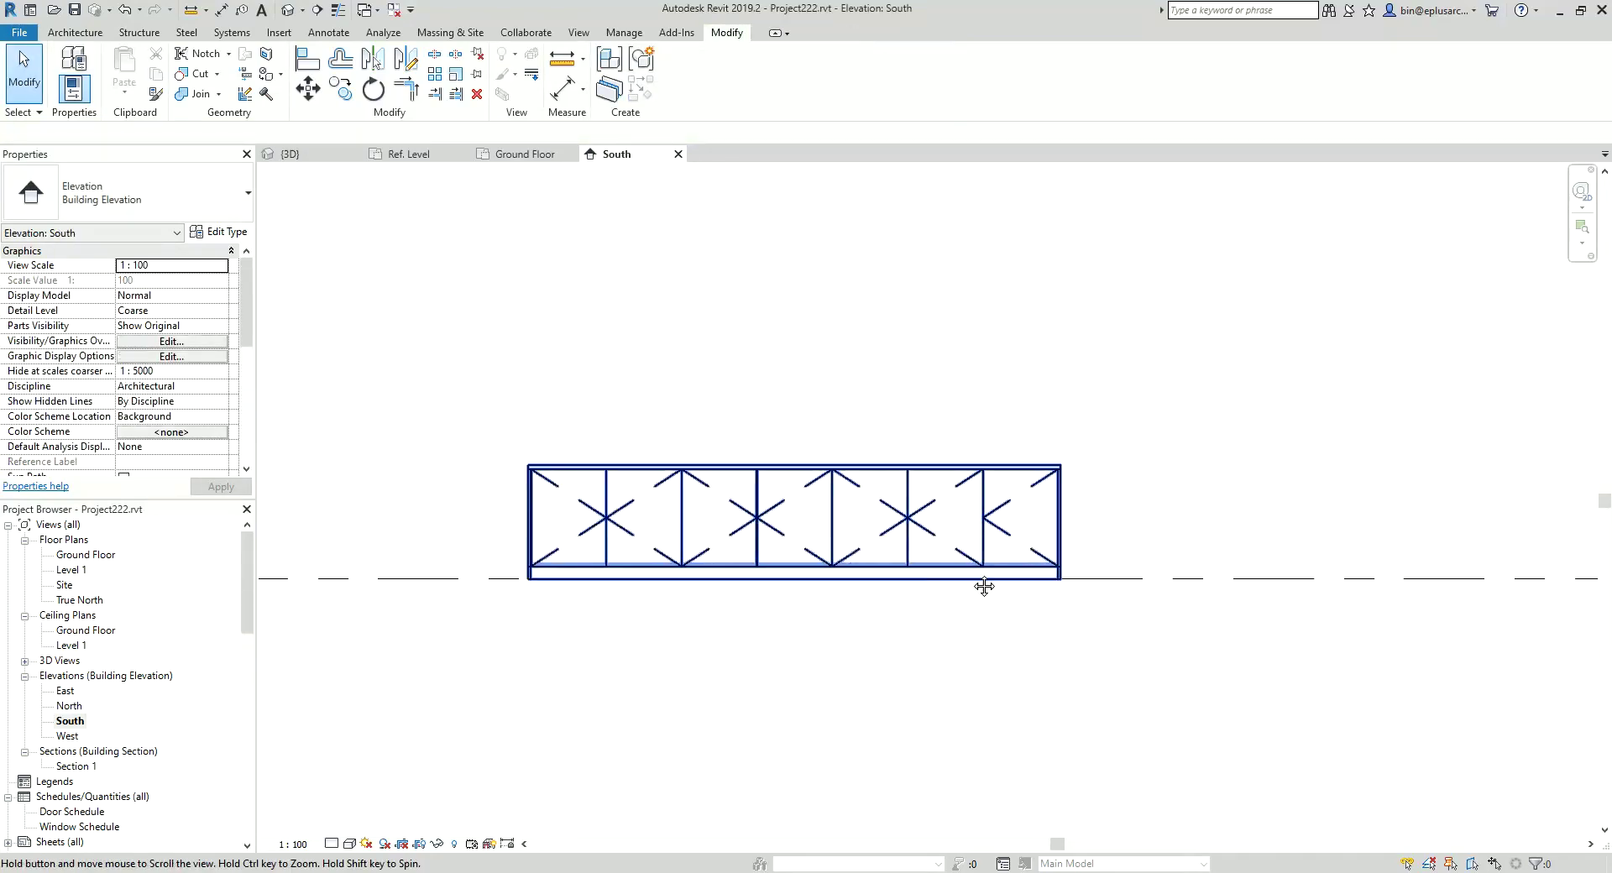
- Shorten the cabinet further to 1300, then 900, then 480
{"action": "left_click", "coordinate": [1059, 567]}
{"action": "left_click", "coordinate": [1097, 578]}
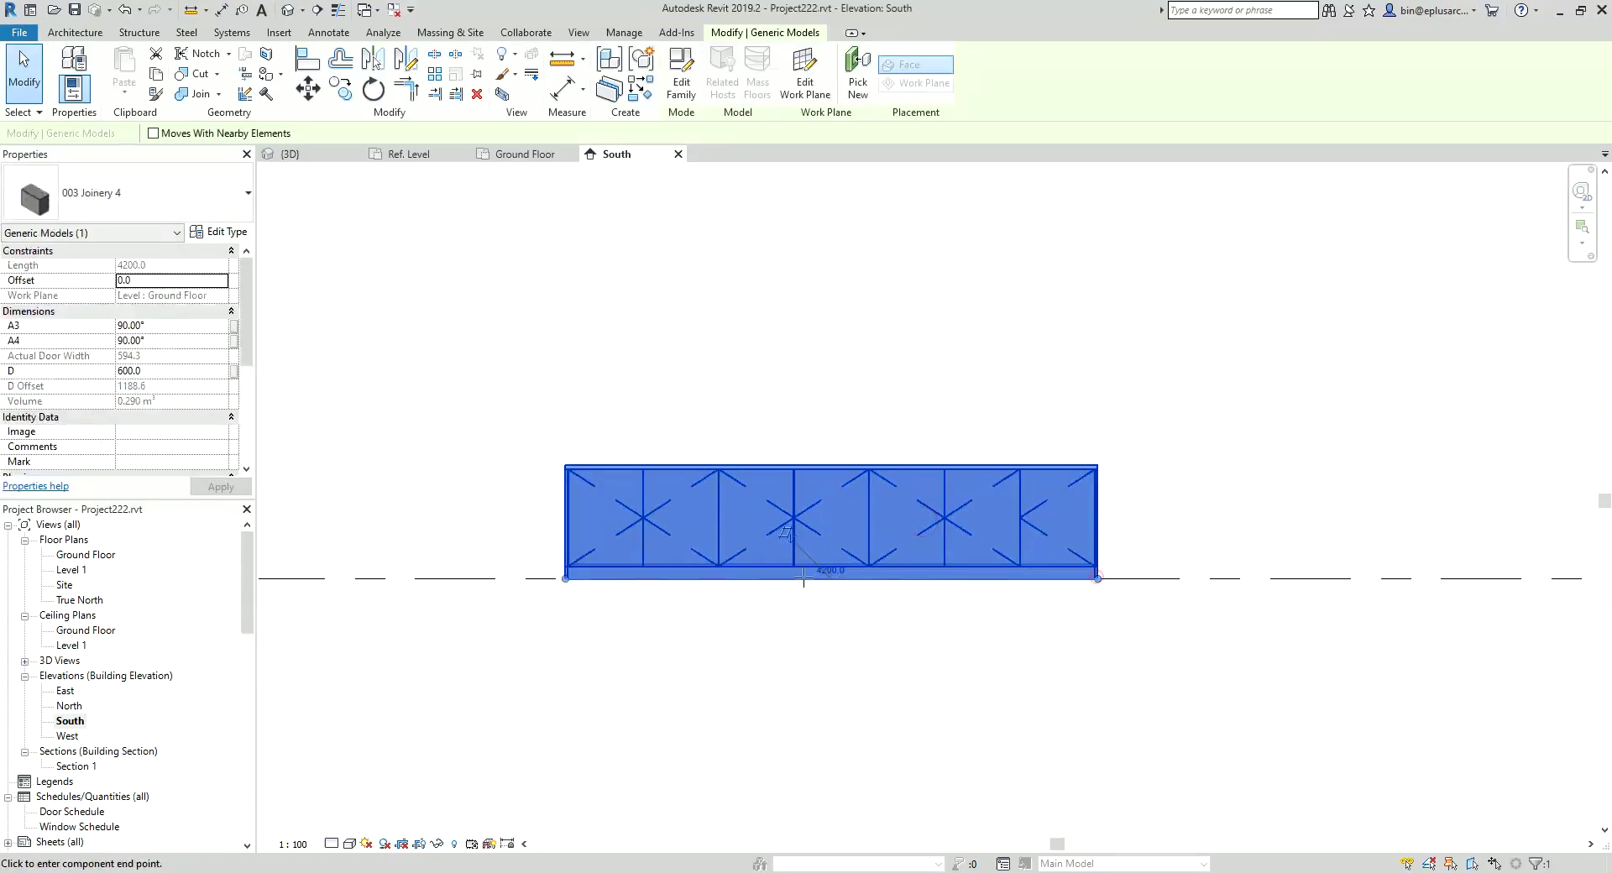
{"action": "left_click", "coordinate": [731, 580]}
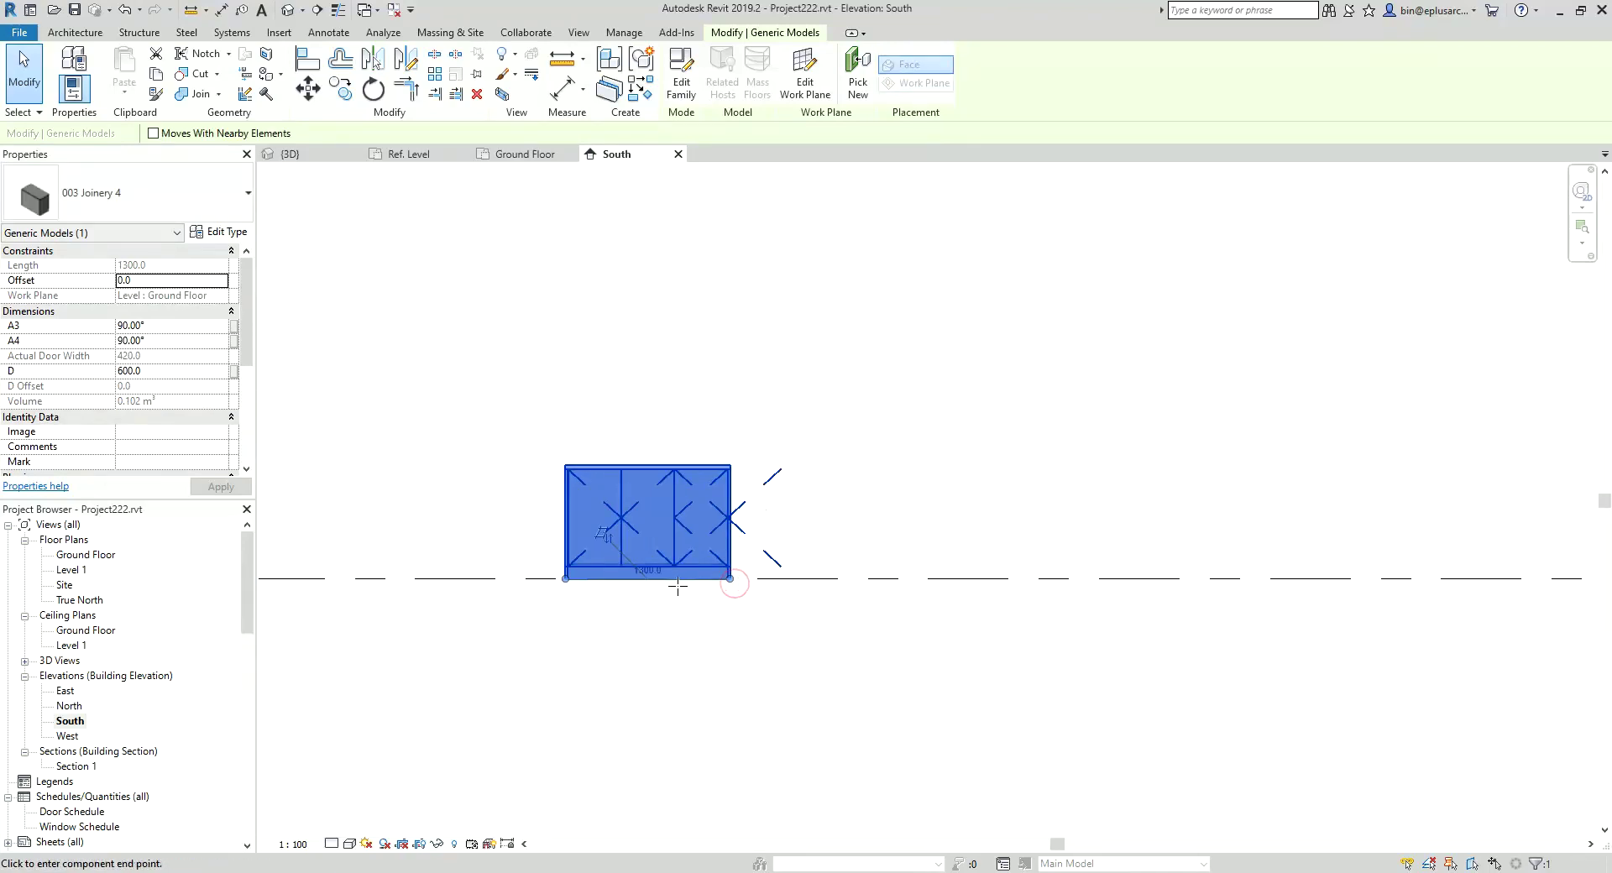
{"action": "scroll", "coordinate": [655, 601], "scroll_direction": "up", "scroll_amount": 2}
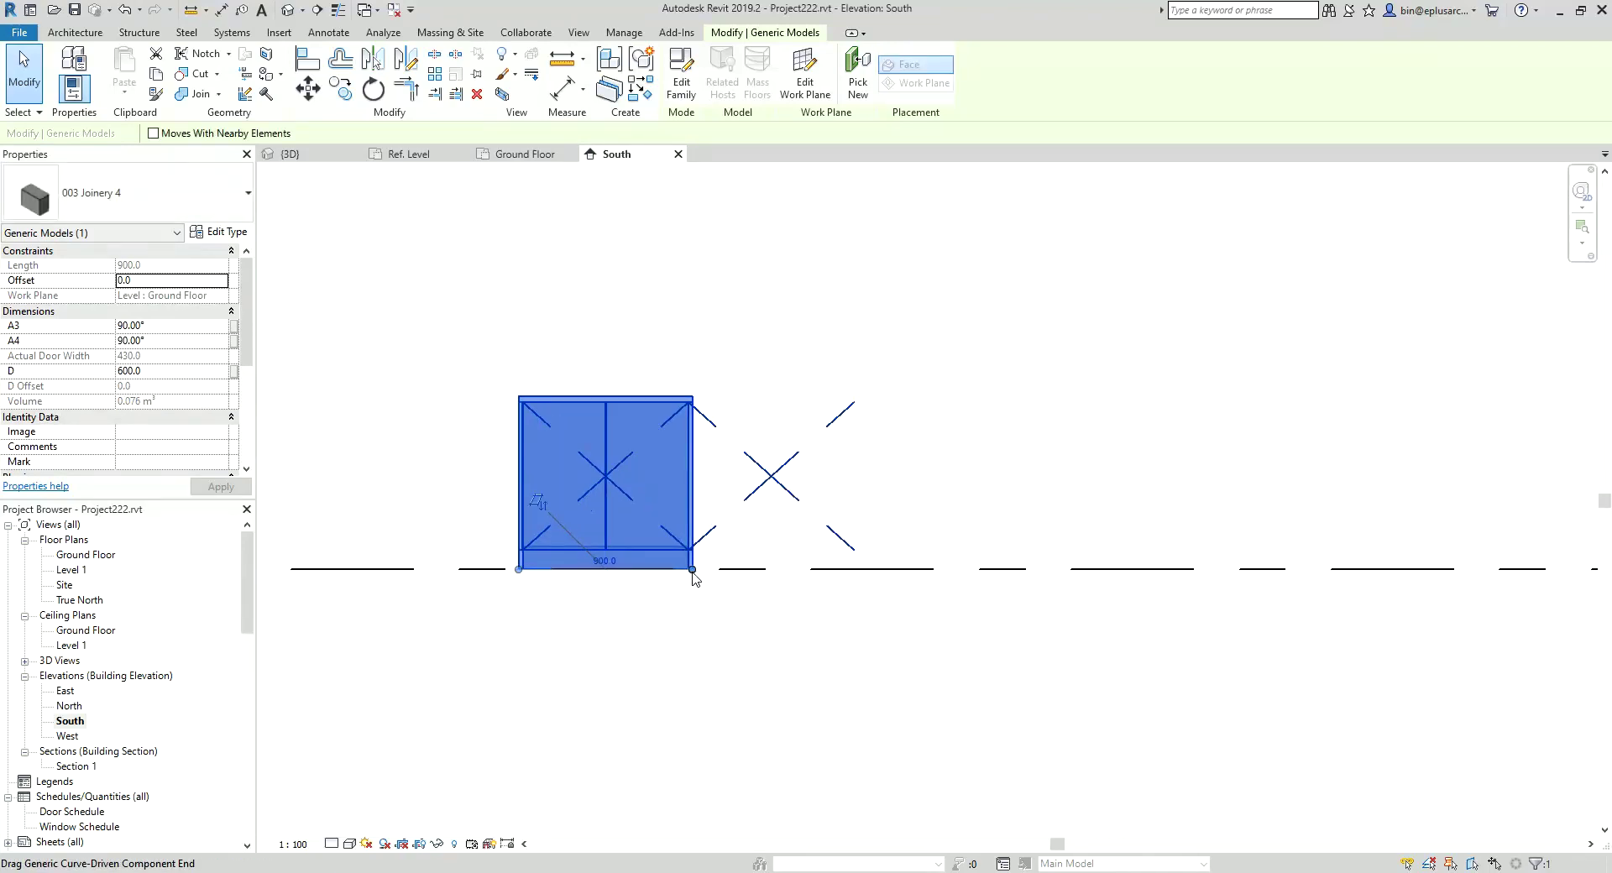
{"action": "left_click", "coordinate": [692, 570]}
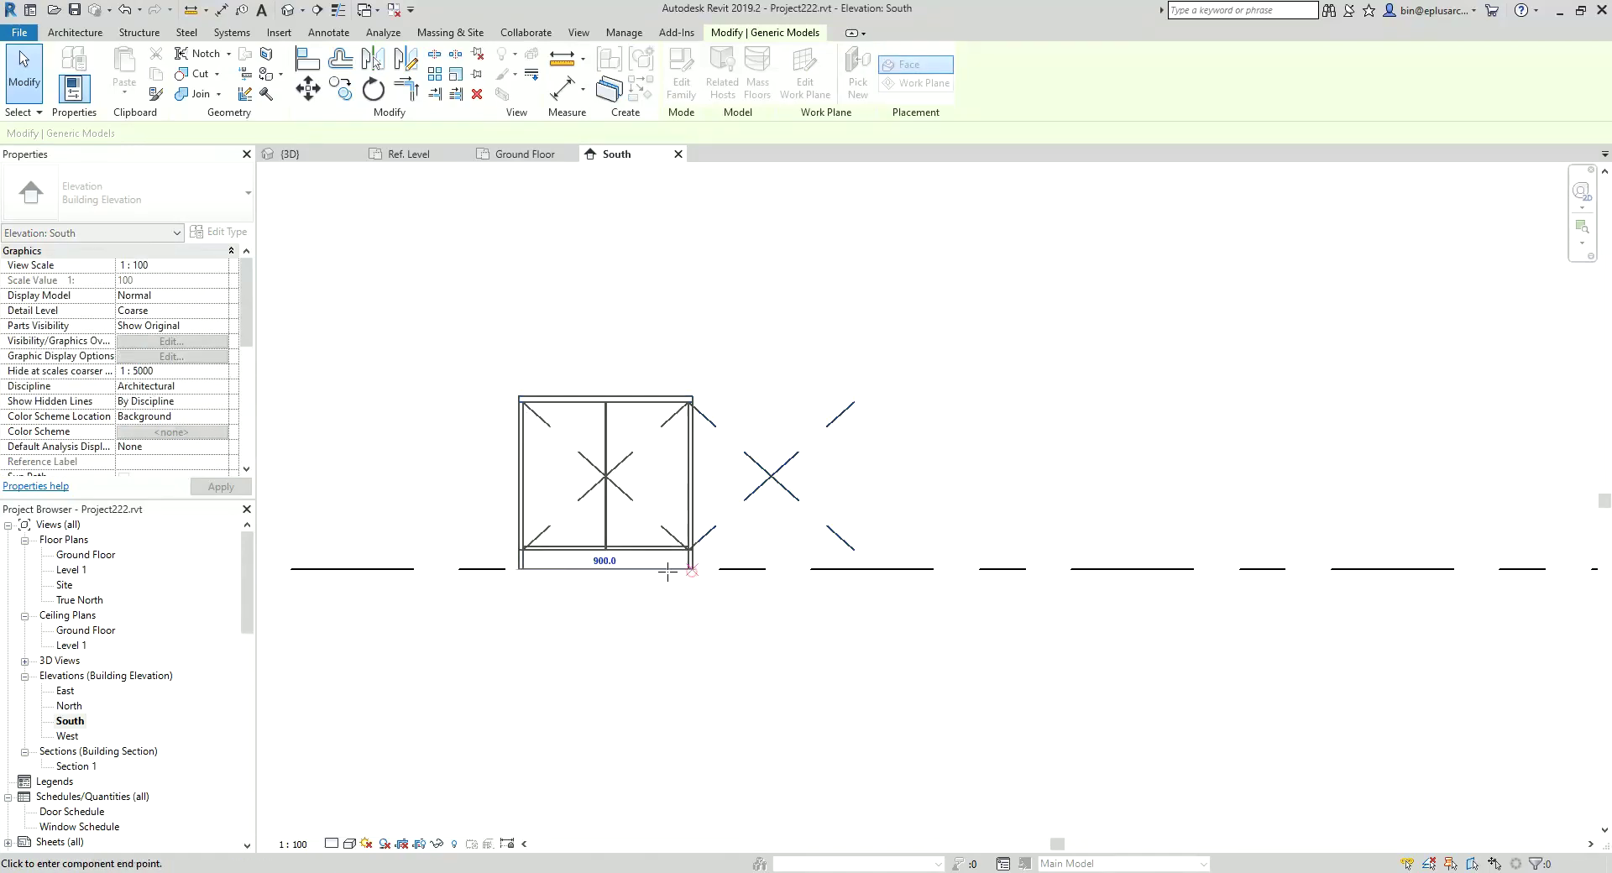
{"action": "left_click", "coordinate": [623, 572]}
{"action": "key", "text": "Escape"}
{"action": "key", "text": "Escape"}
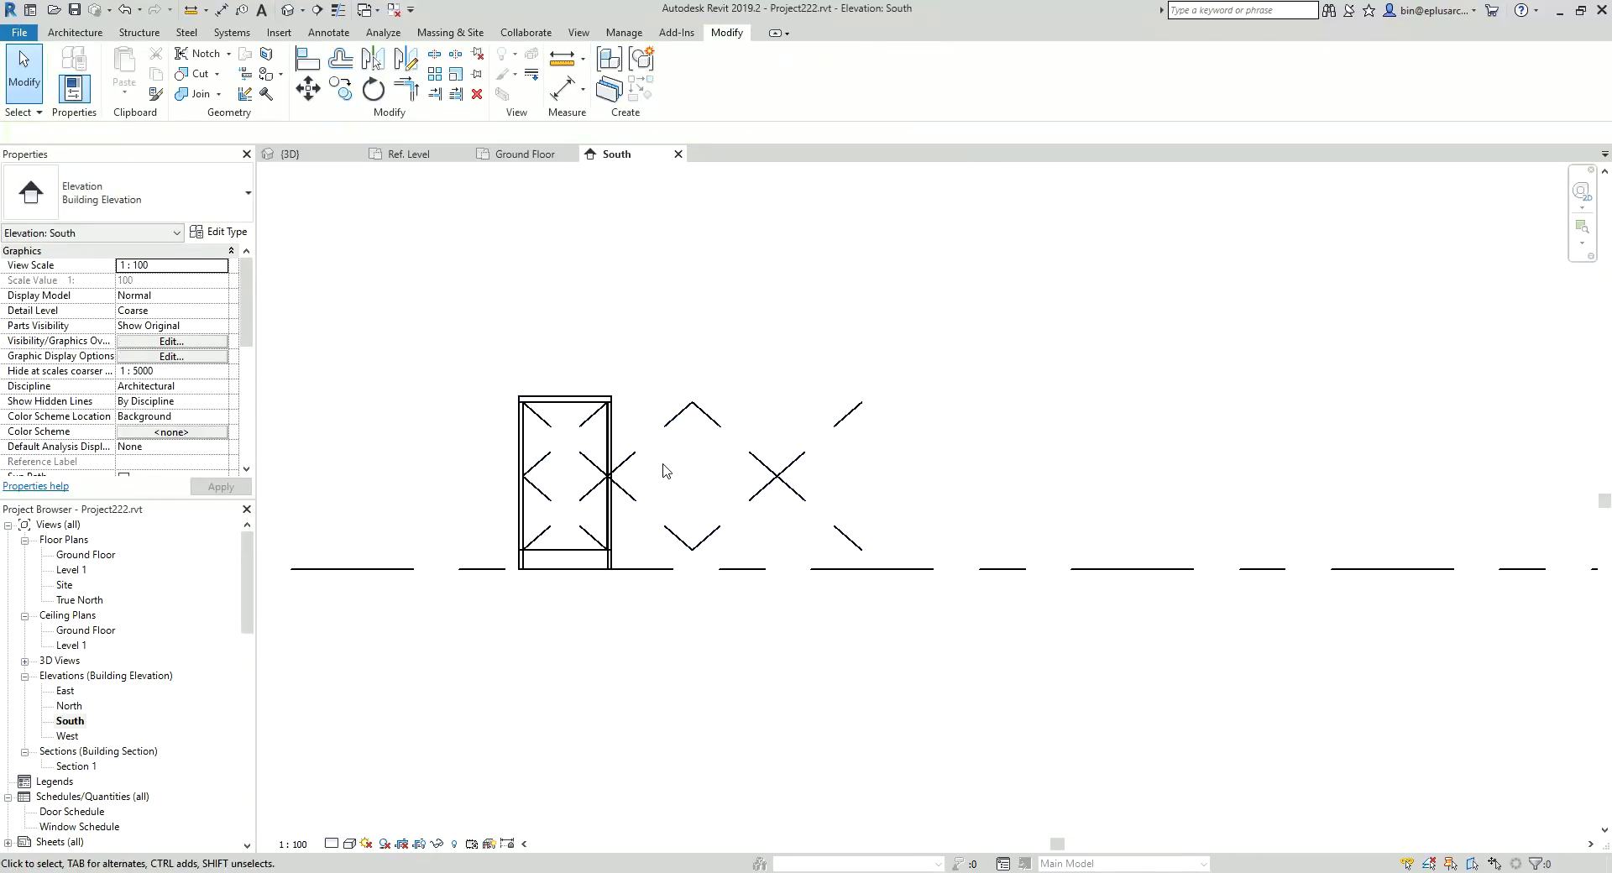
- Open the narrow cabinet's 003 Joinery 4 family for editing
{"action": "scroll", "coordinate": [666, 470], "scroll_direction": "down", "scroll_amount": 1}
{"action": "left_click", "coordinate": [606, 467]}
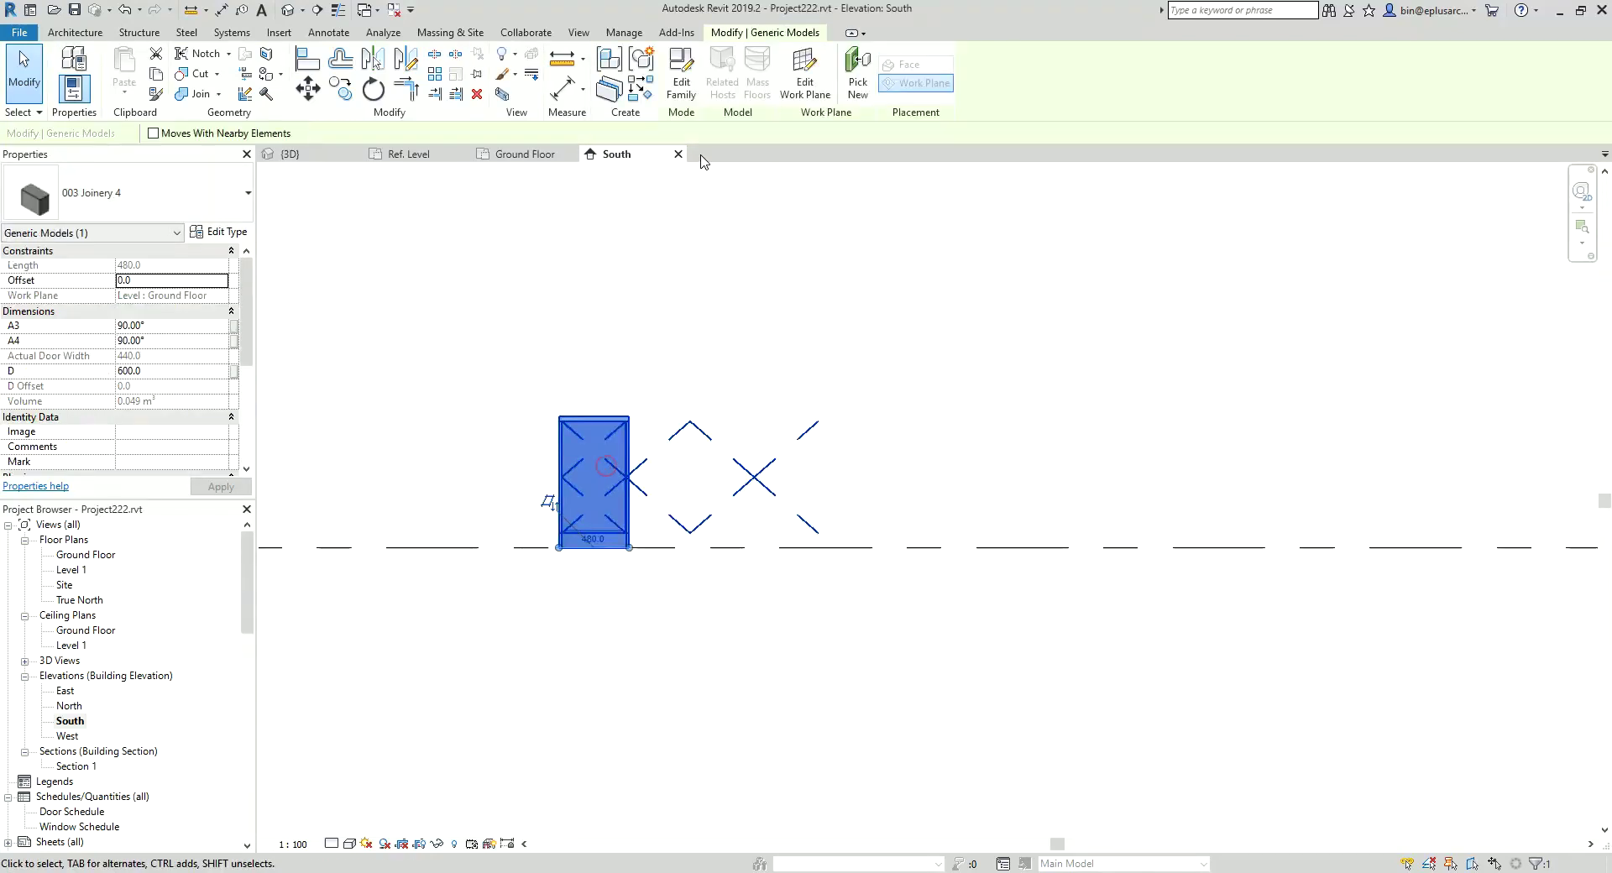
{"action": "left_click", "coordinate": [681, 81]}
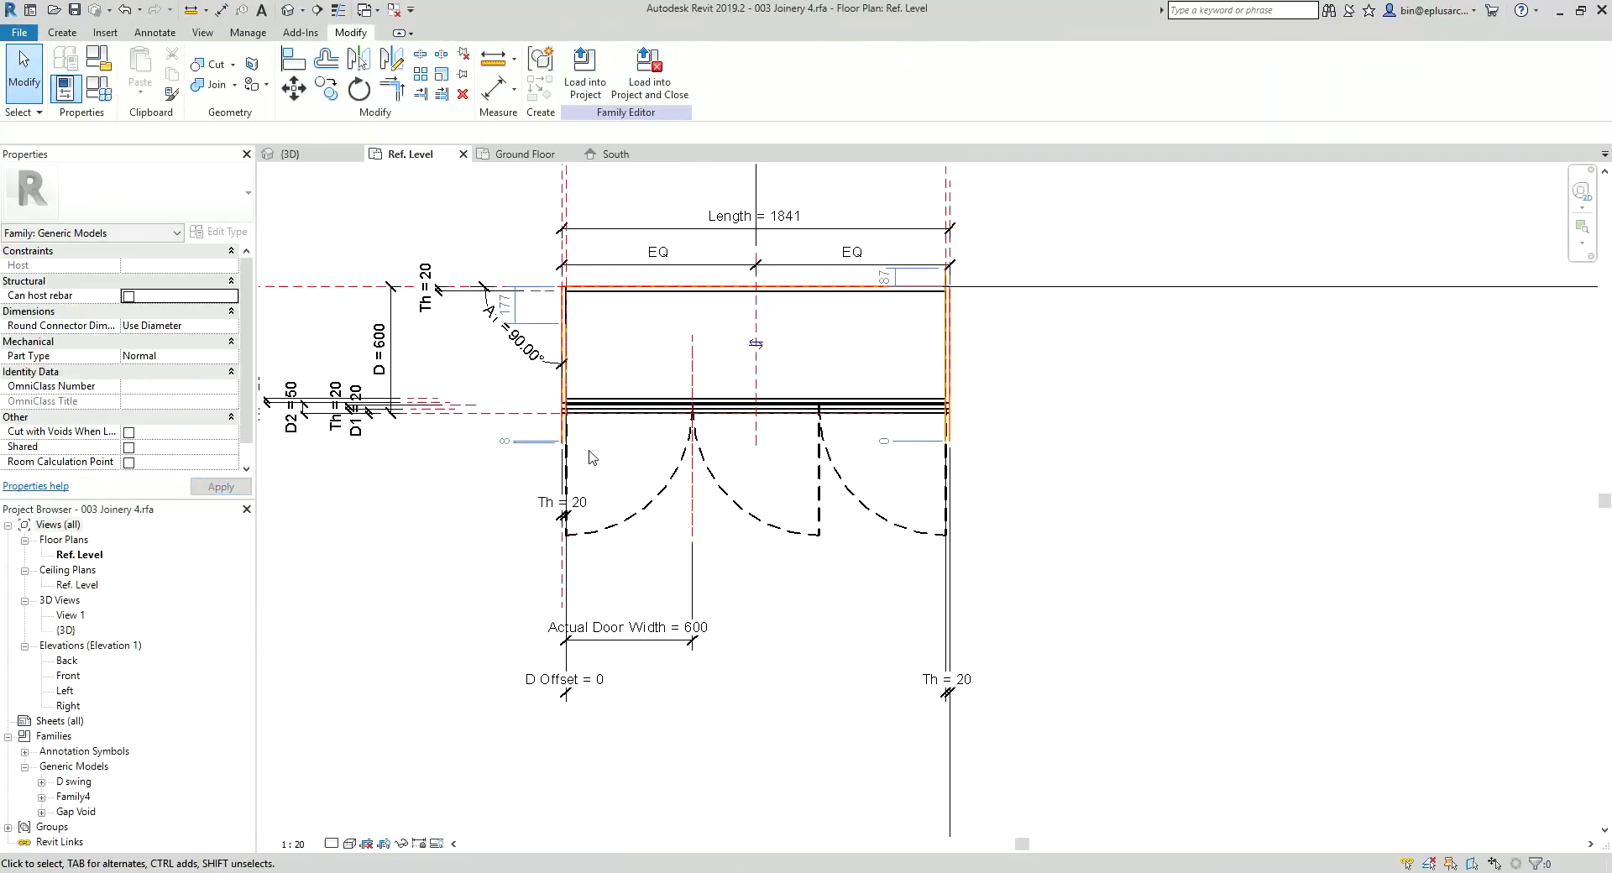
- Review the family type parameters, then close the family without saving
{"action": "left_click", "coordinate": [98, 87]}
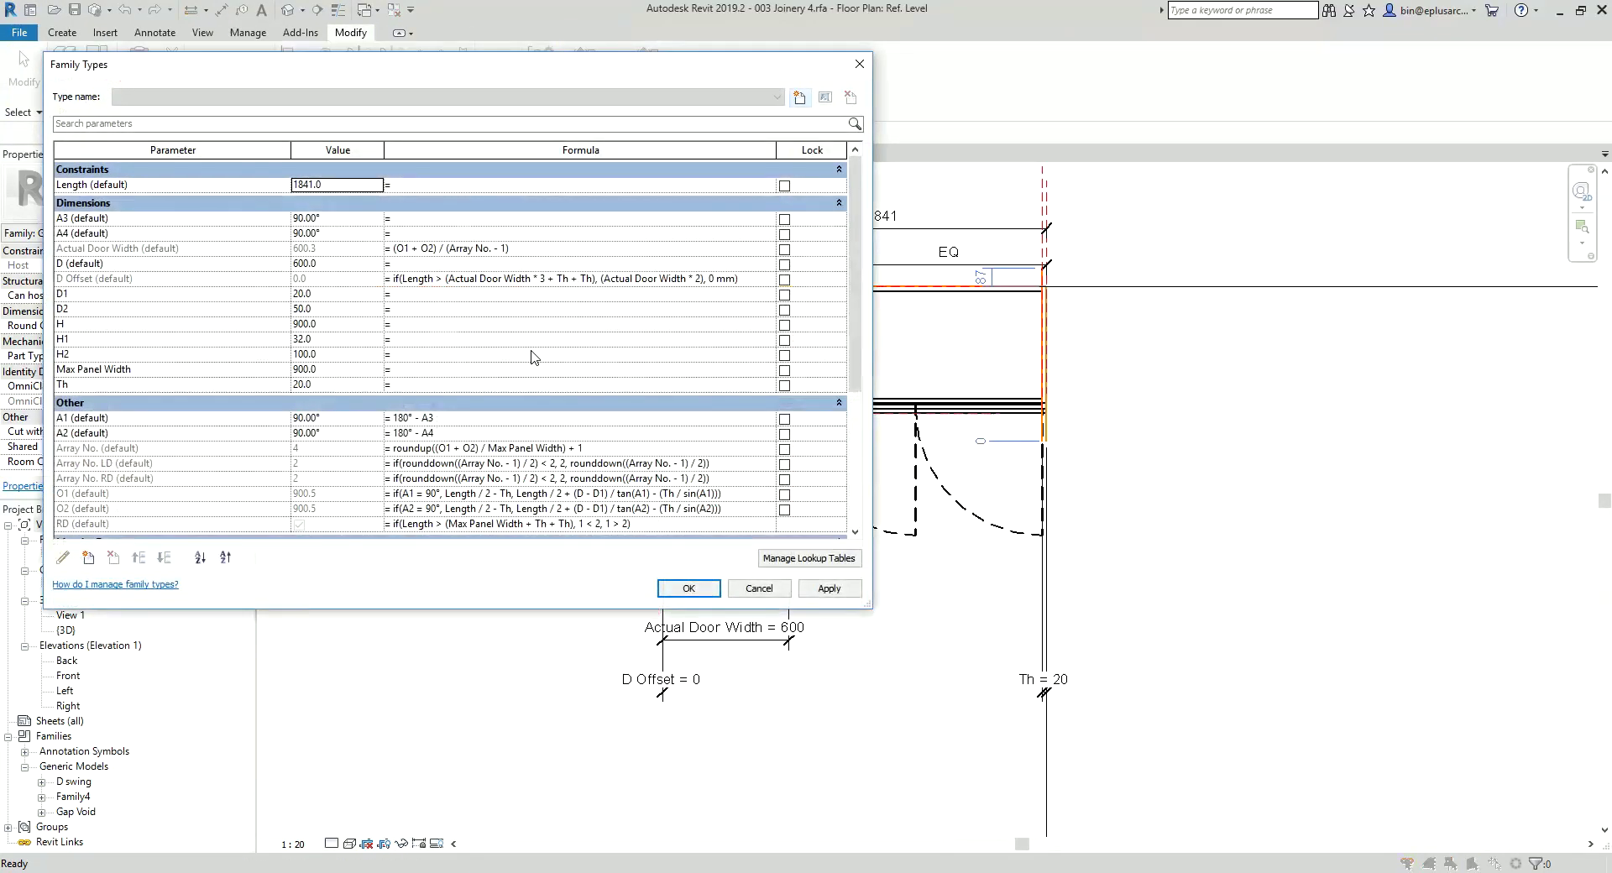
{"action": "key", "text": "Return"}
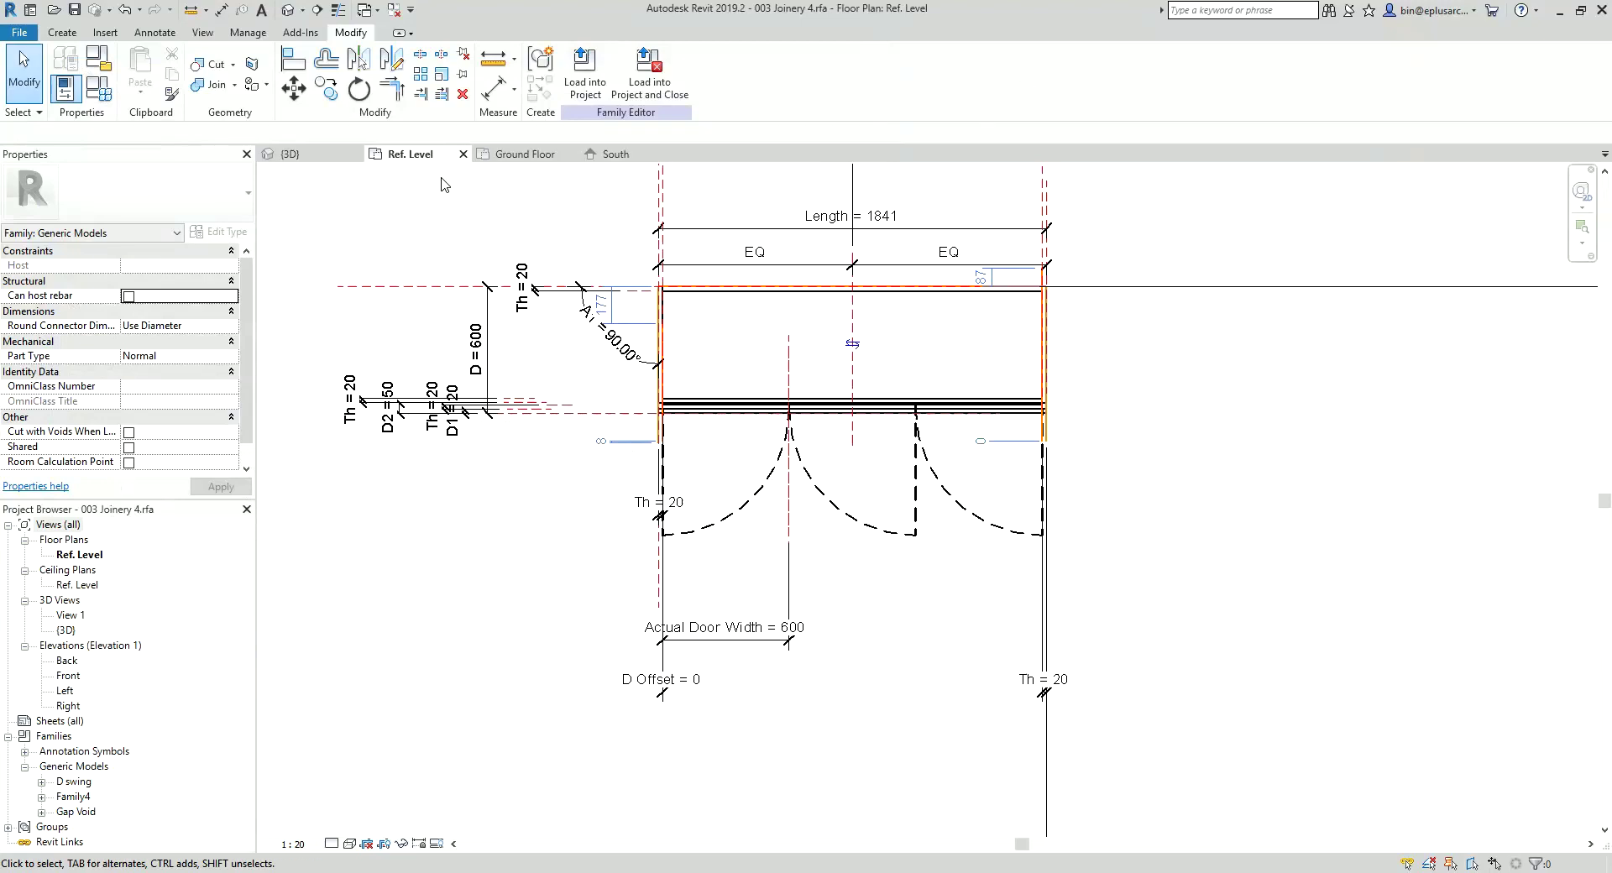
{"action": "left_click", "coordinate": [462, 153]}
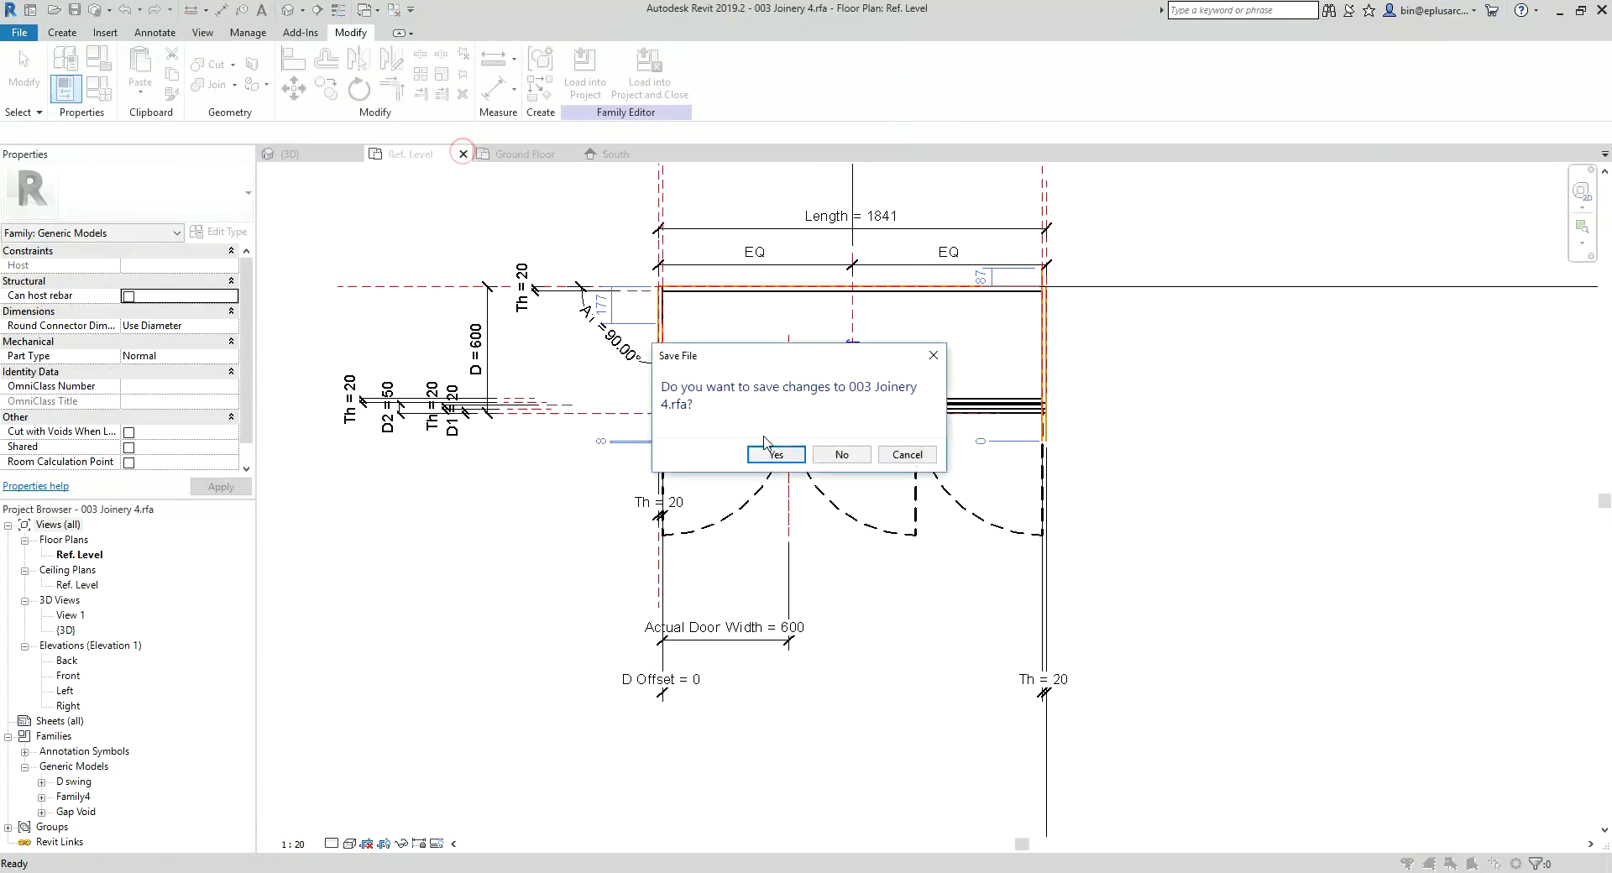
{"action": "left_click", "coordinate": [841, 458]}
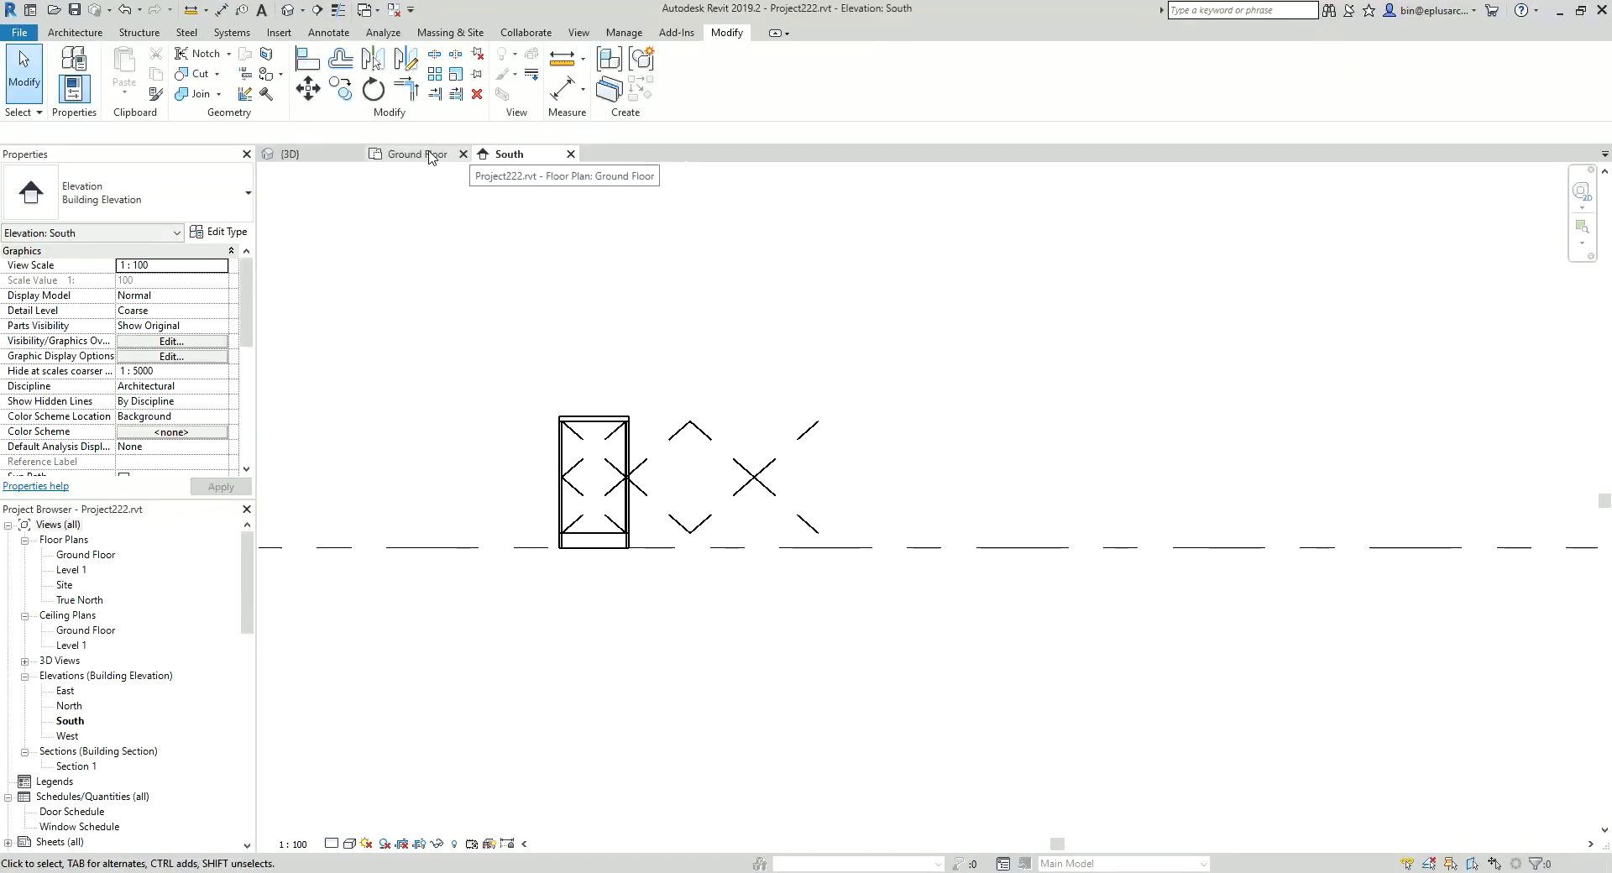
- Keep only the South view open, reopen the family and show its Ref. Level plan
{"action": "left_click", "coordinate": [394, 10]}
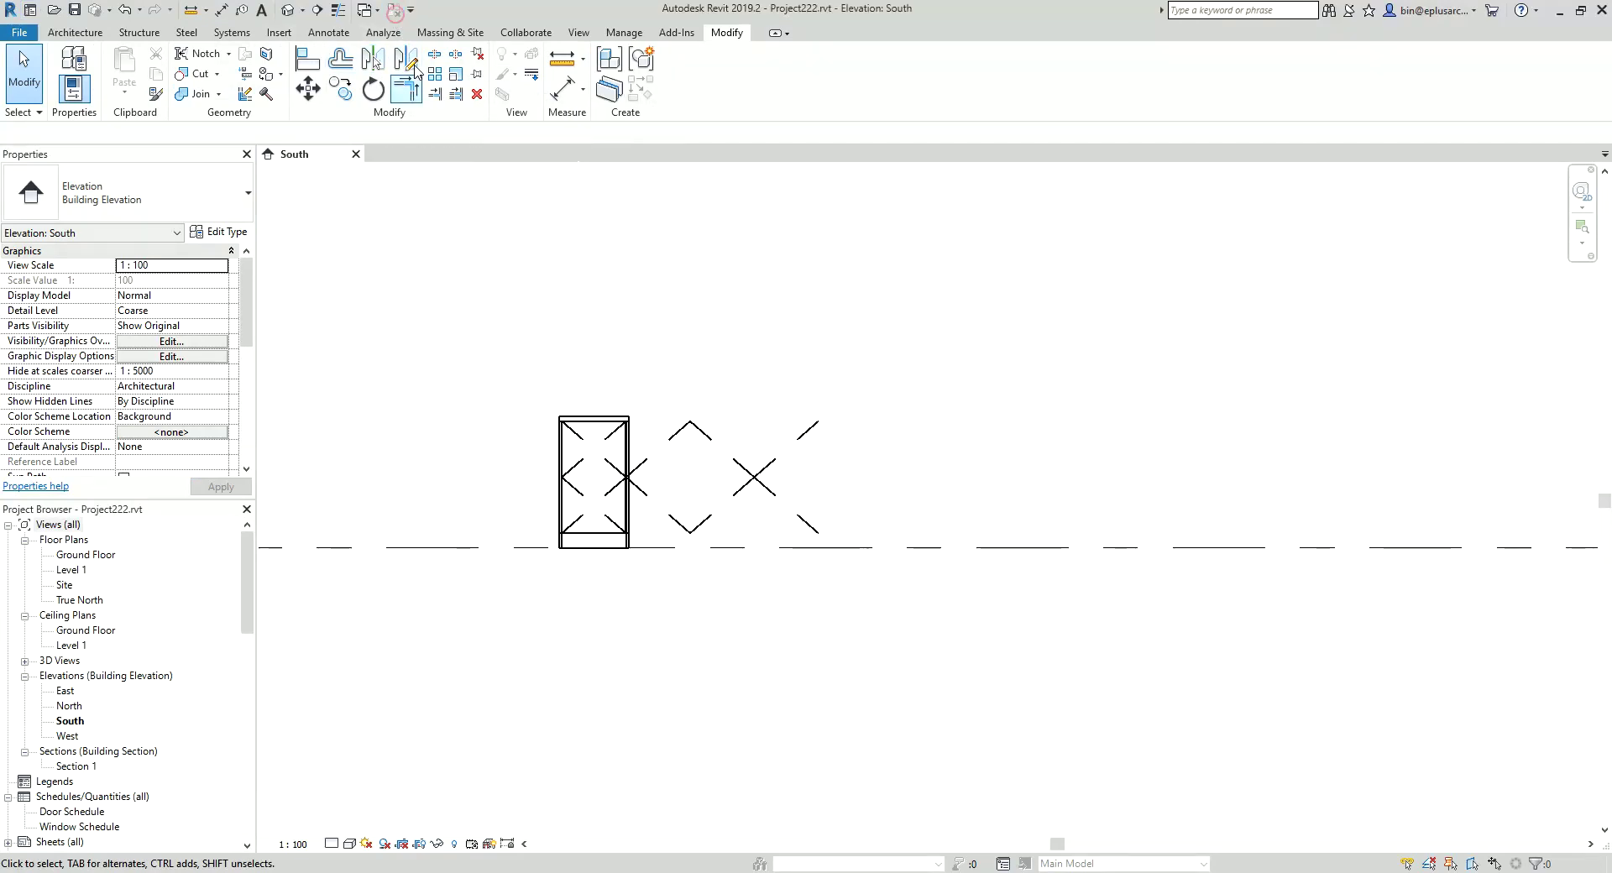
{"action": "left_click", "coordinate": [621, 503]}
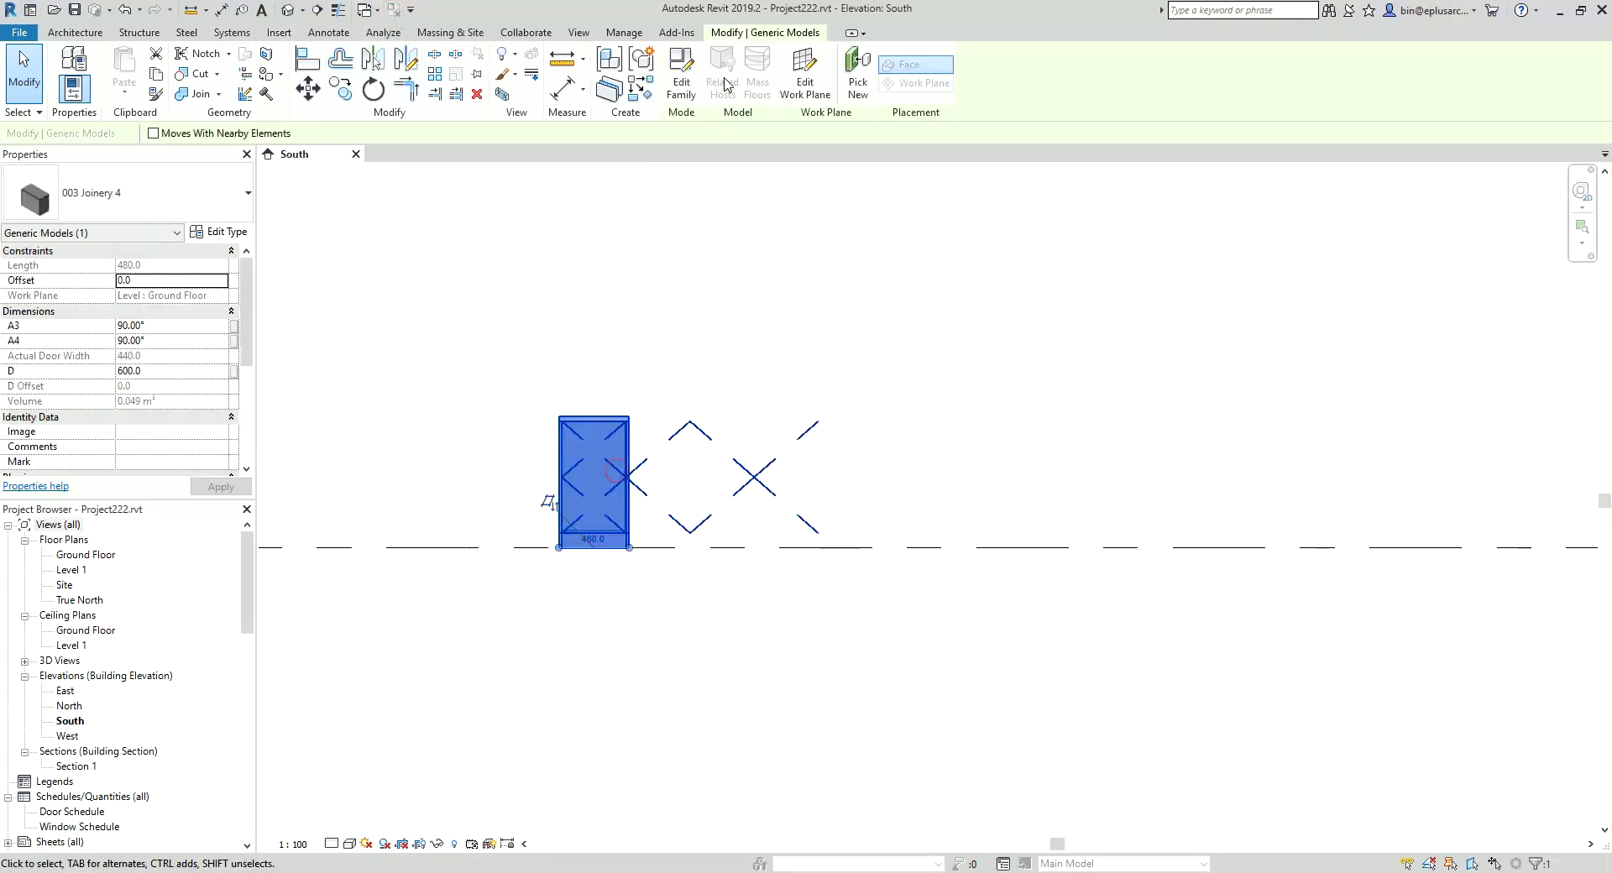
{"action": "left_click", "coordinate": [691, 76]}
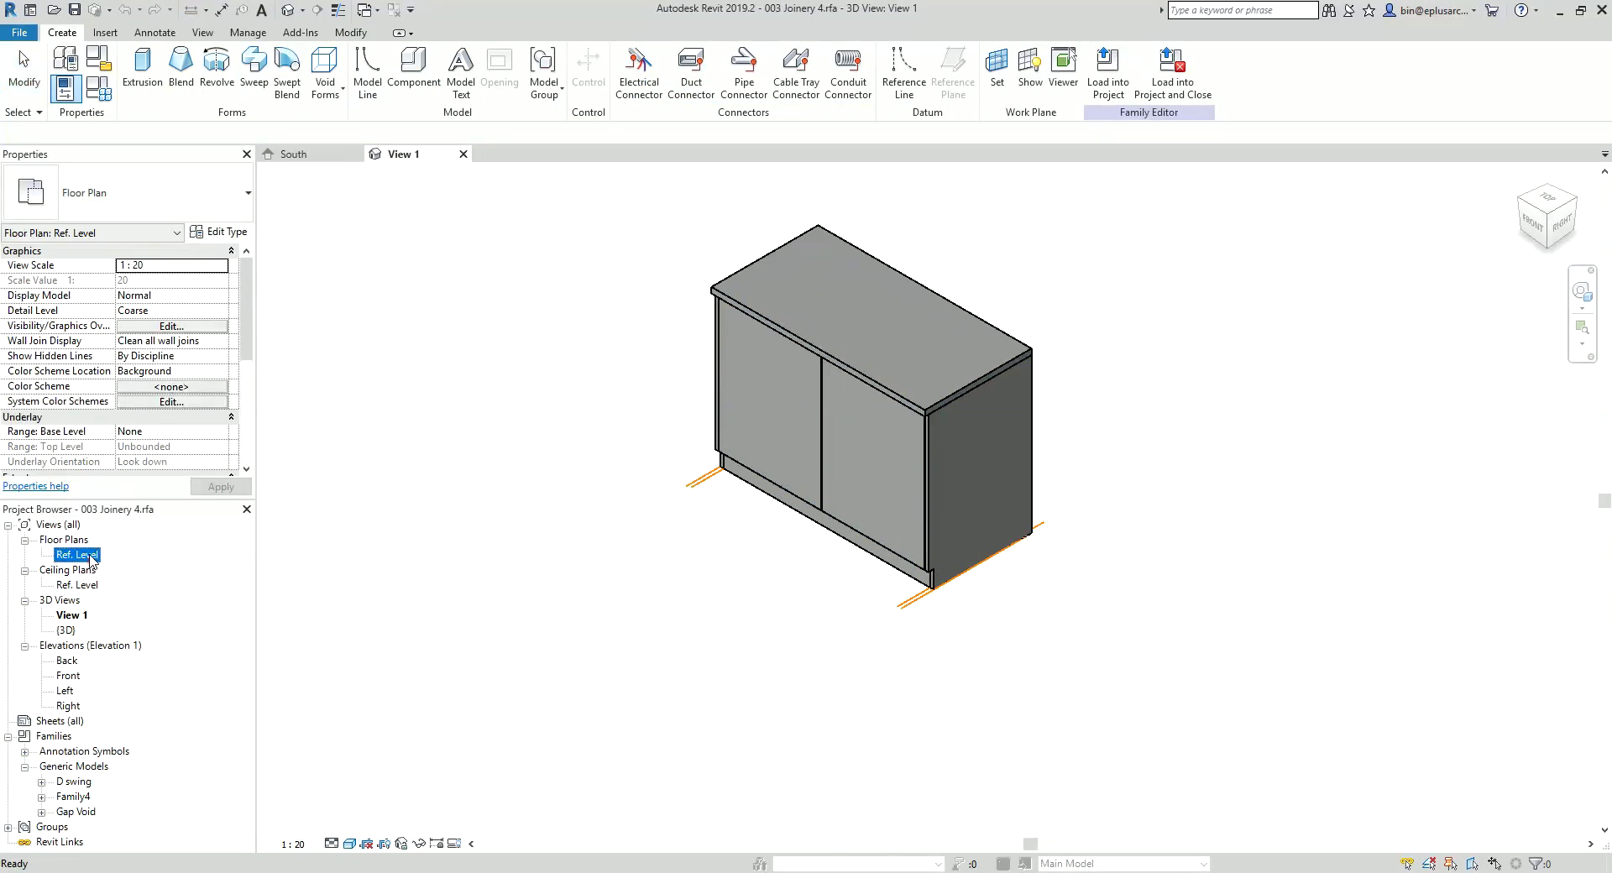
{"action": "double_click", "coordinate": [79, 555]}
{"action": "scroll", "coordinate": [589, 174], "scroll_direction": "up", "scroll_amount": 2}
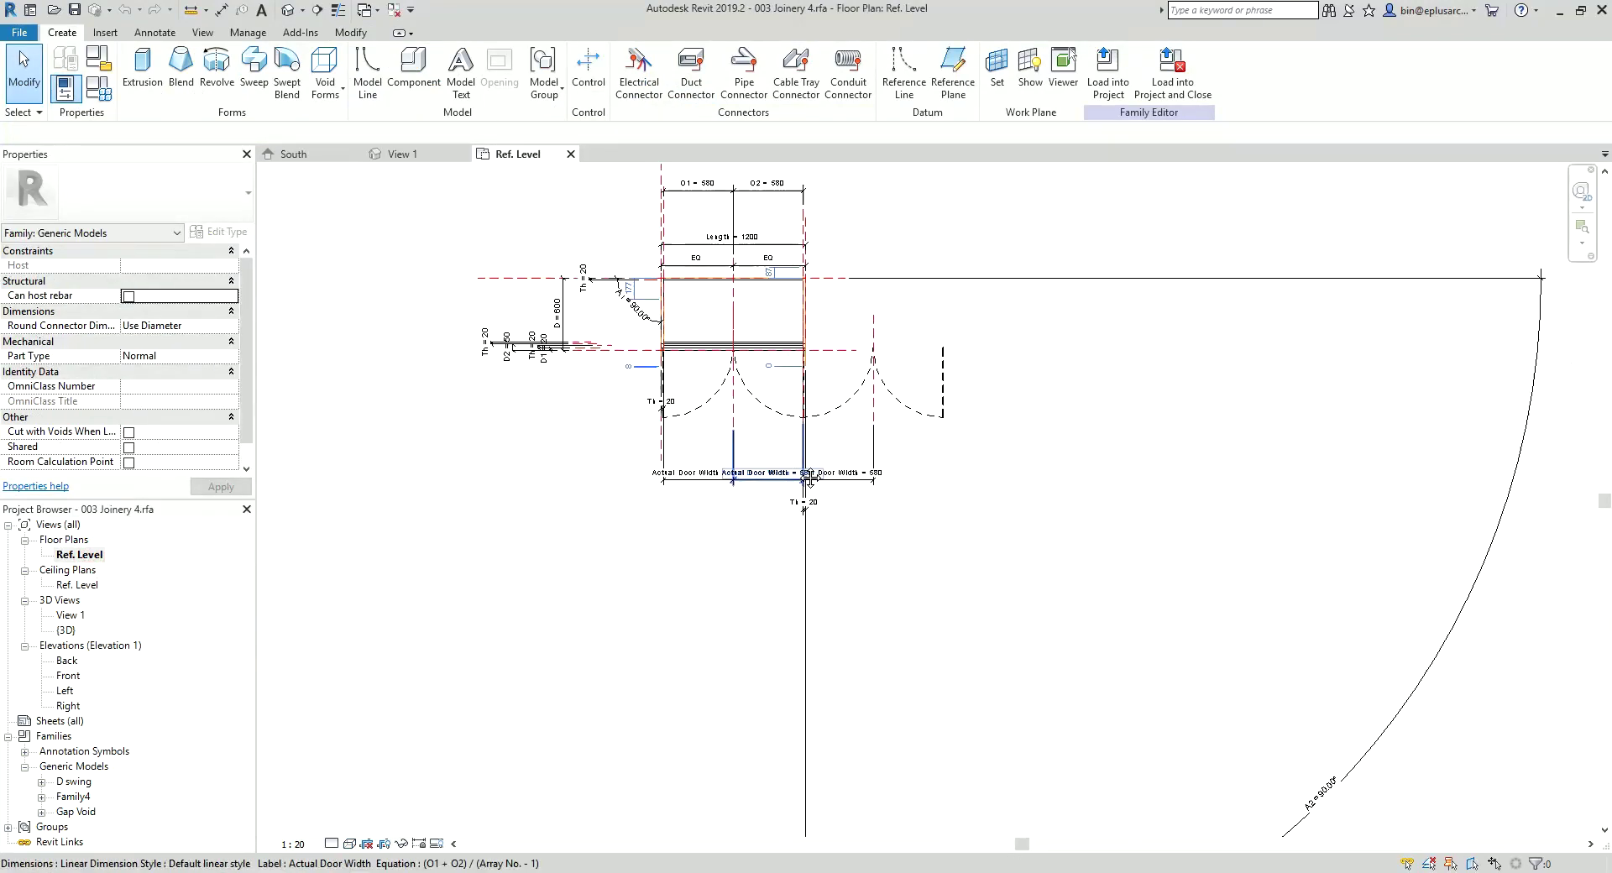
{"action": "scroll", "coordinate": [590, 174], "scroll_direction": "up", "scroll_amount": 1}
{"action": "scroll", "coordinate": [589, 173], "scroll_direction": "up", "scroll_amount": 2}
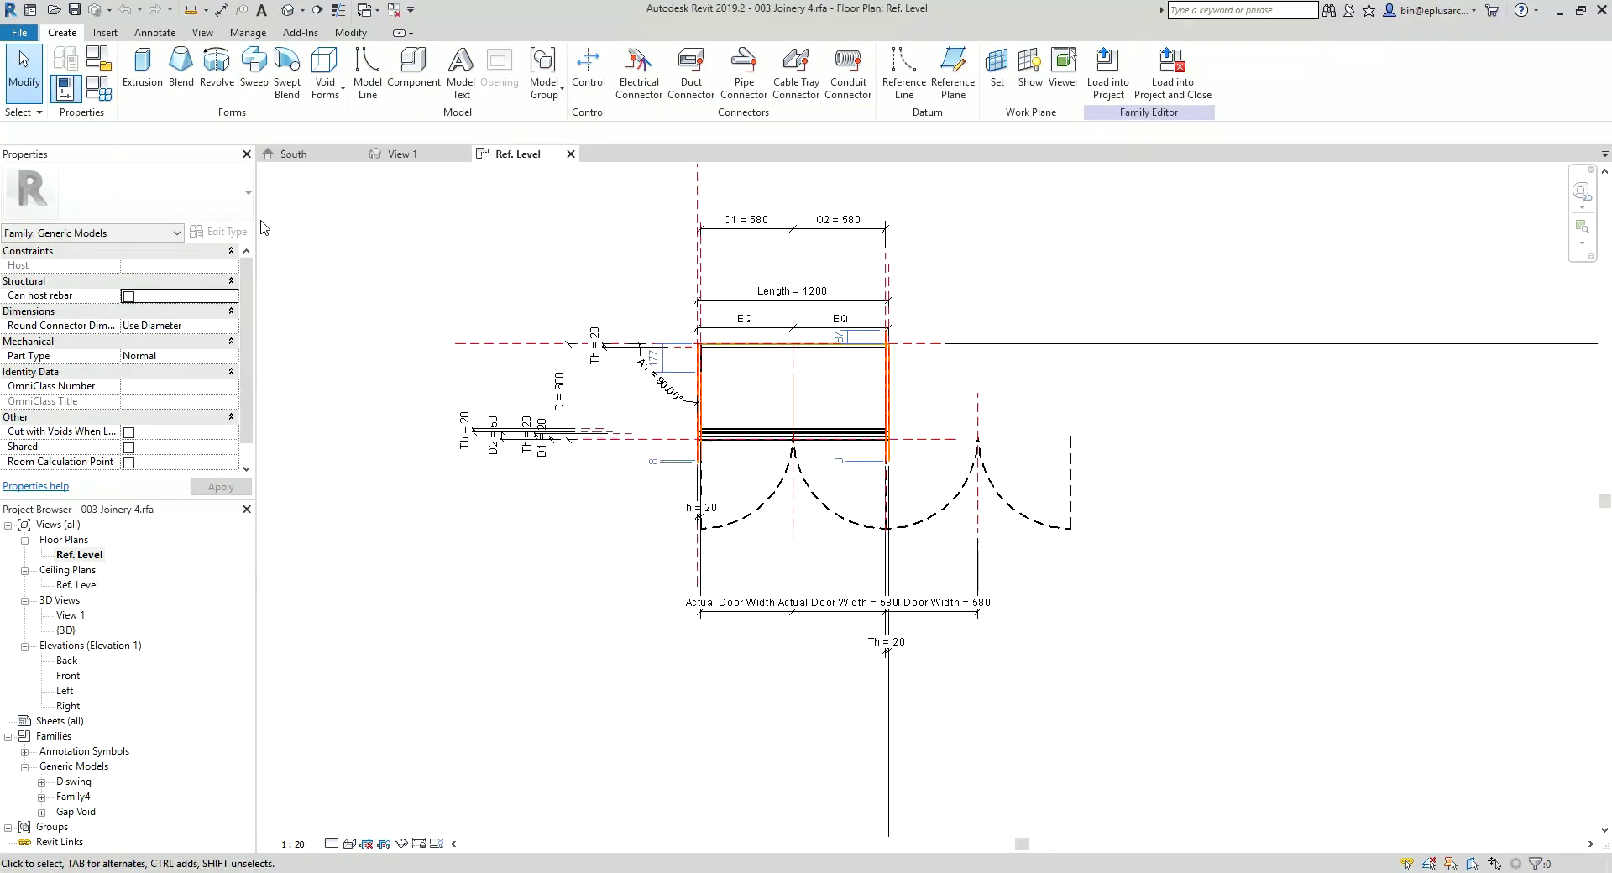
- Set the family Length to 2400, accepting the duplicate-instances warning, so doors become 590 wide
{"action": "left_click", "coordinate": [98, 87]}
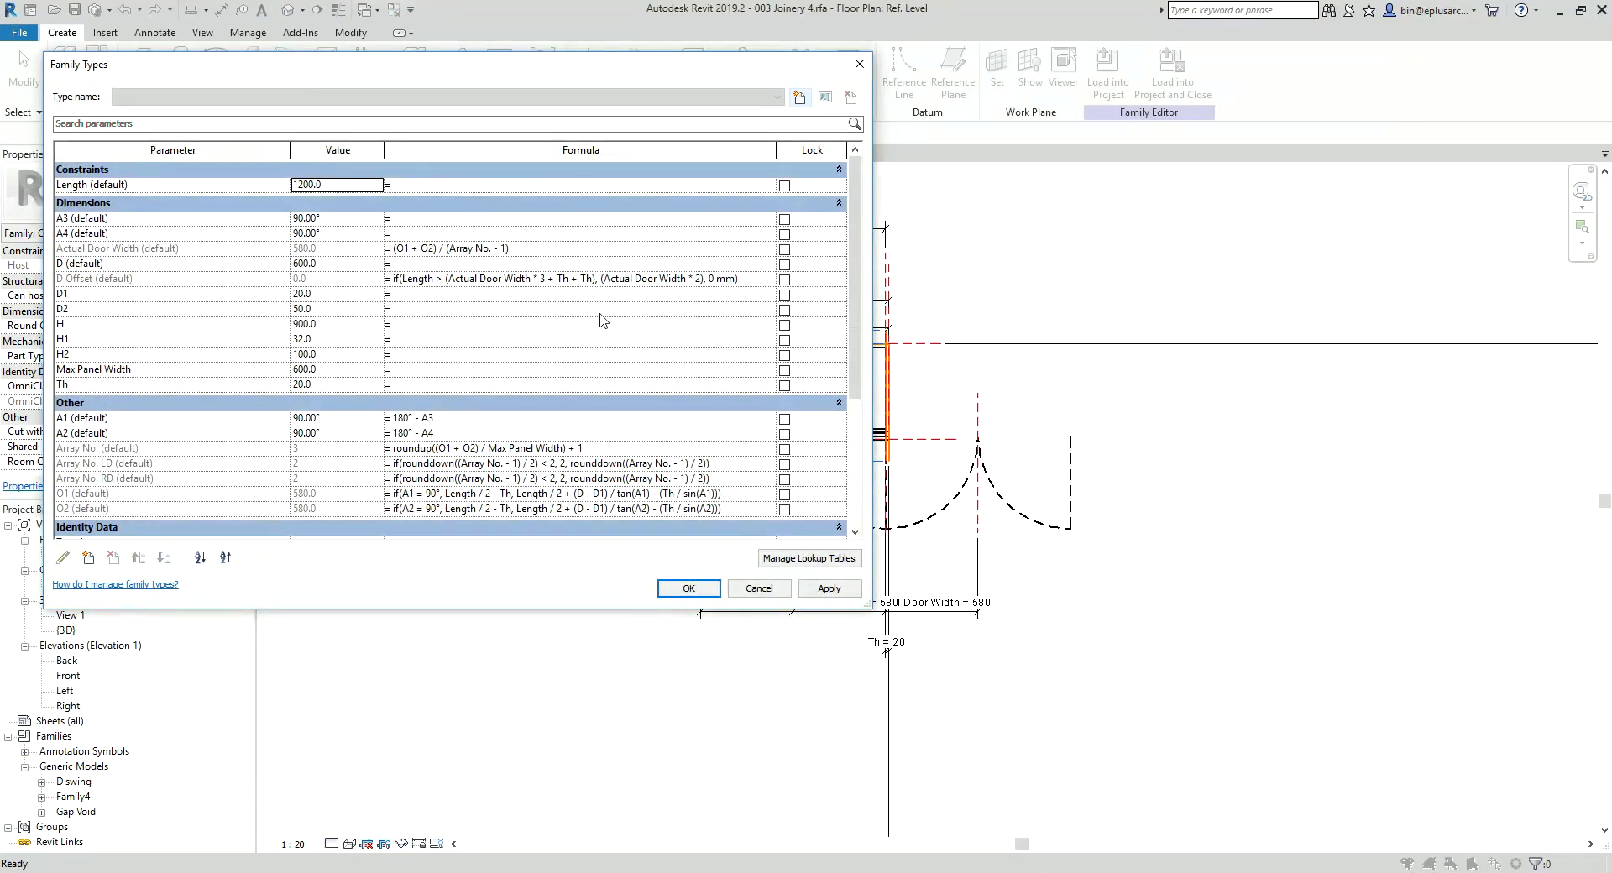
{"action": "left_click", "coordinate": [346, 188]}
{"action": "type", "text": "24"}
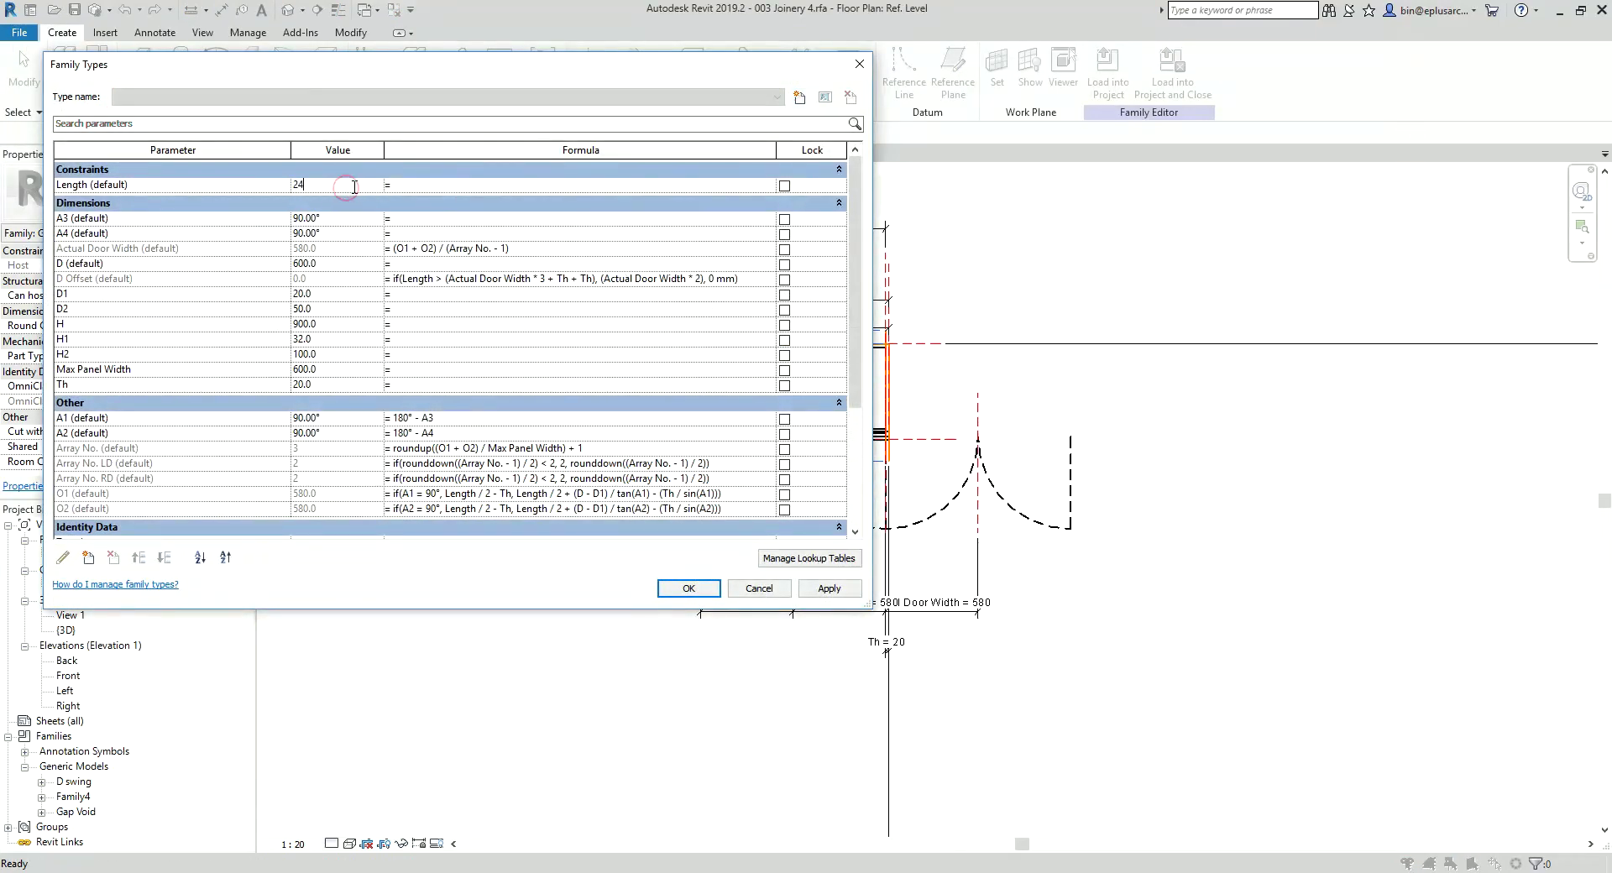
{"action": "left_click", "coordinate": [840, 593]}
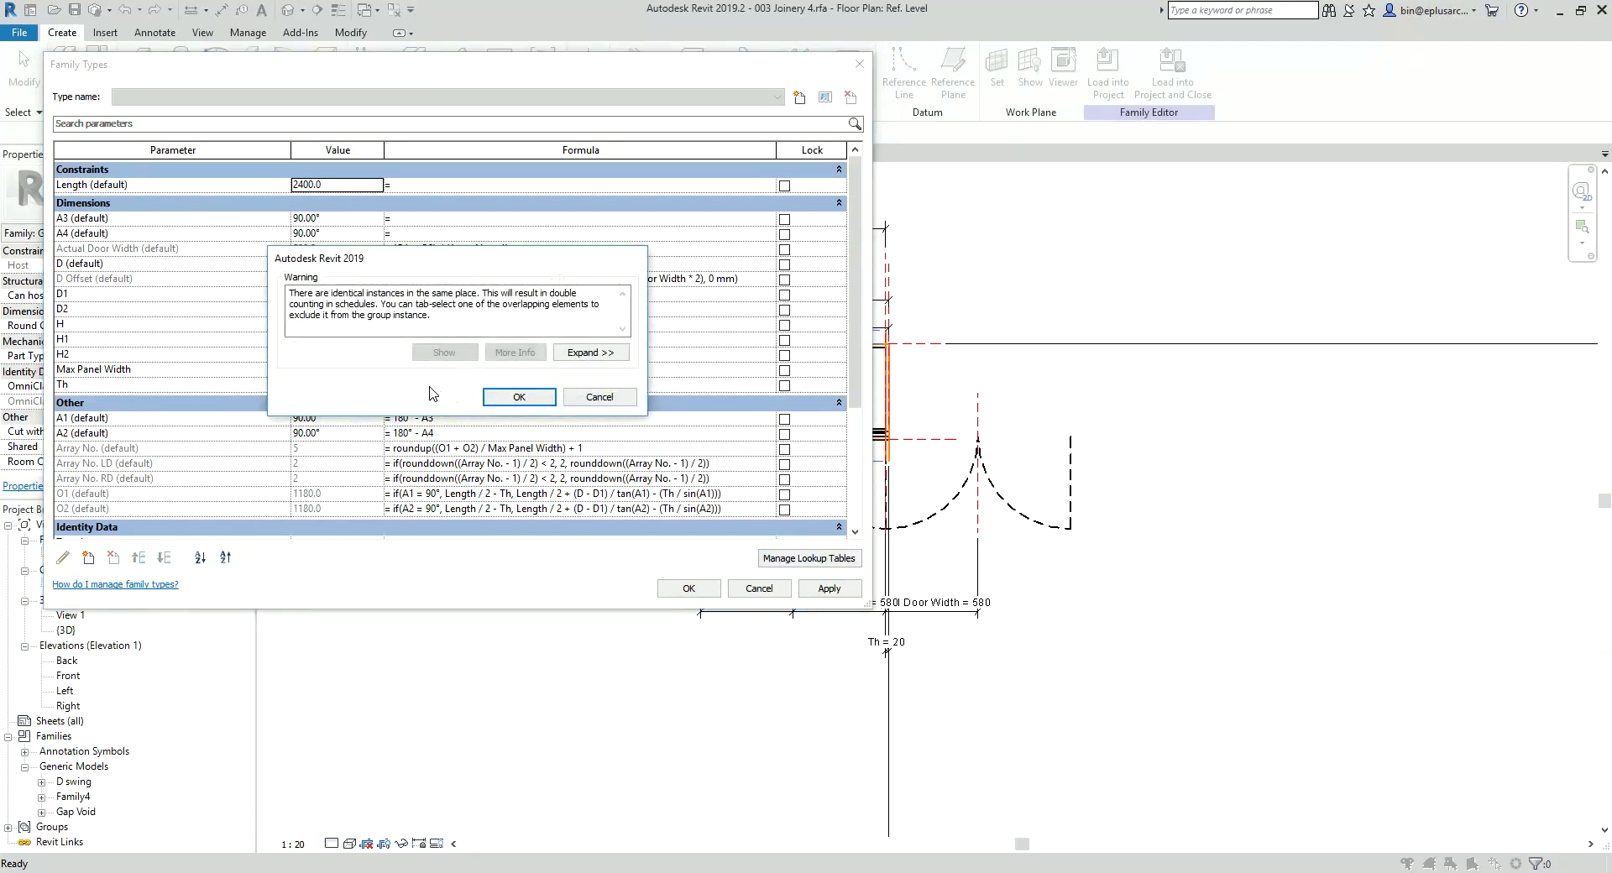
{"action": "left_click", "coordinate": [512, 395]}
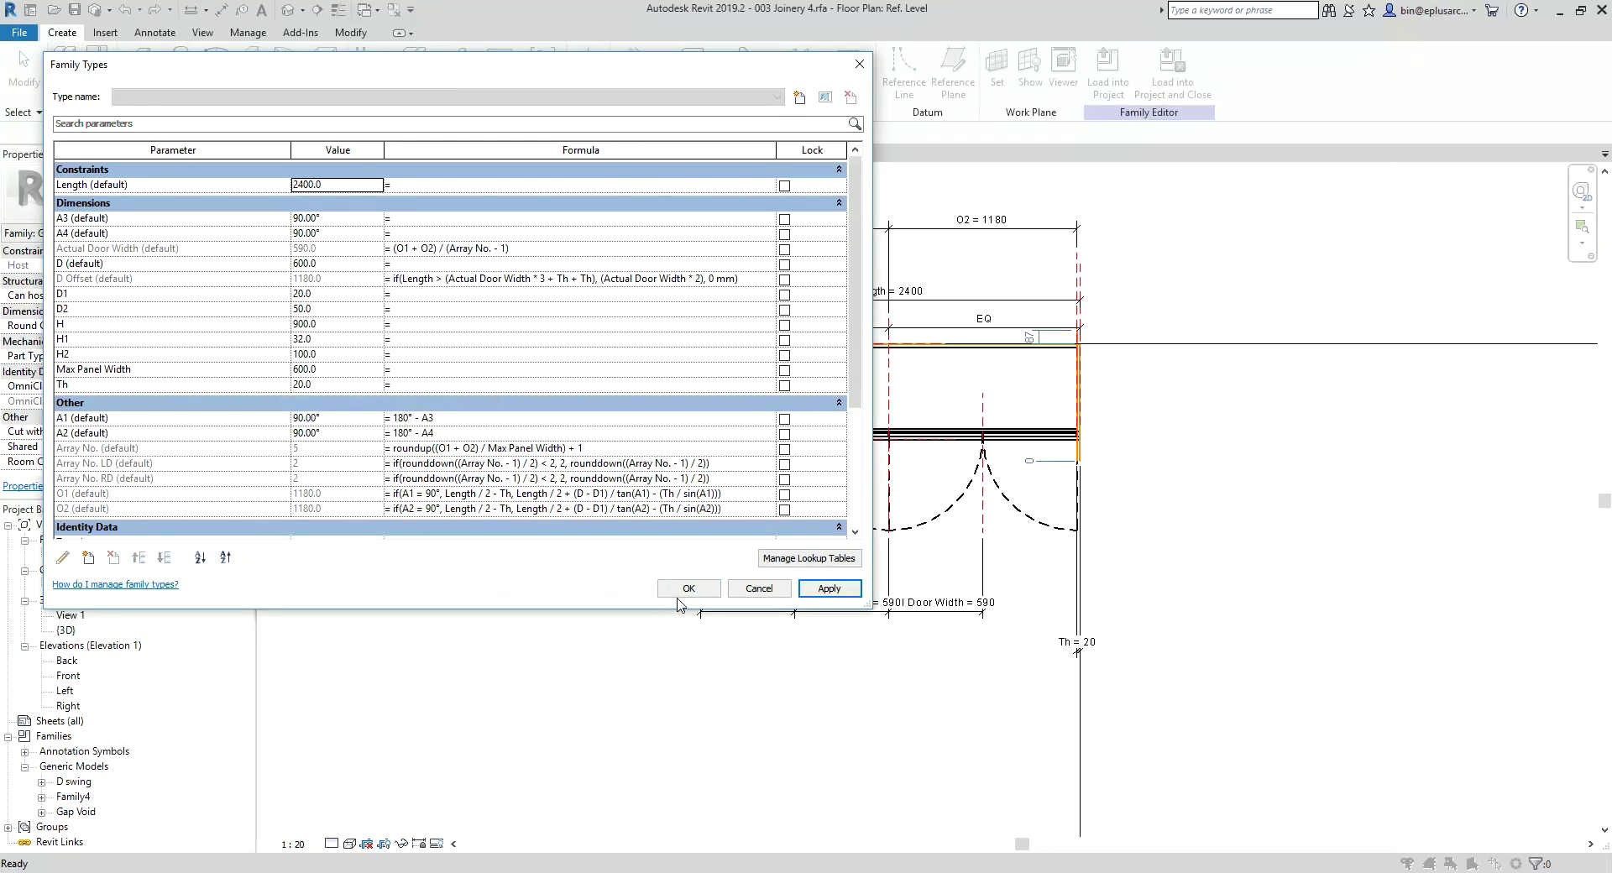
{"action": "left_click", "coordinate": [686, 588]}
{"action": "scroll", "coordinate": [779, 561], "scroll_direction": "up", "scroll_amount": 2}
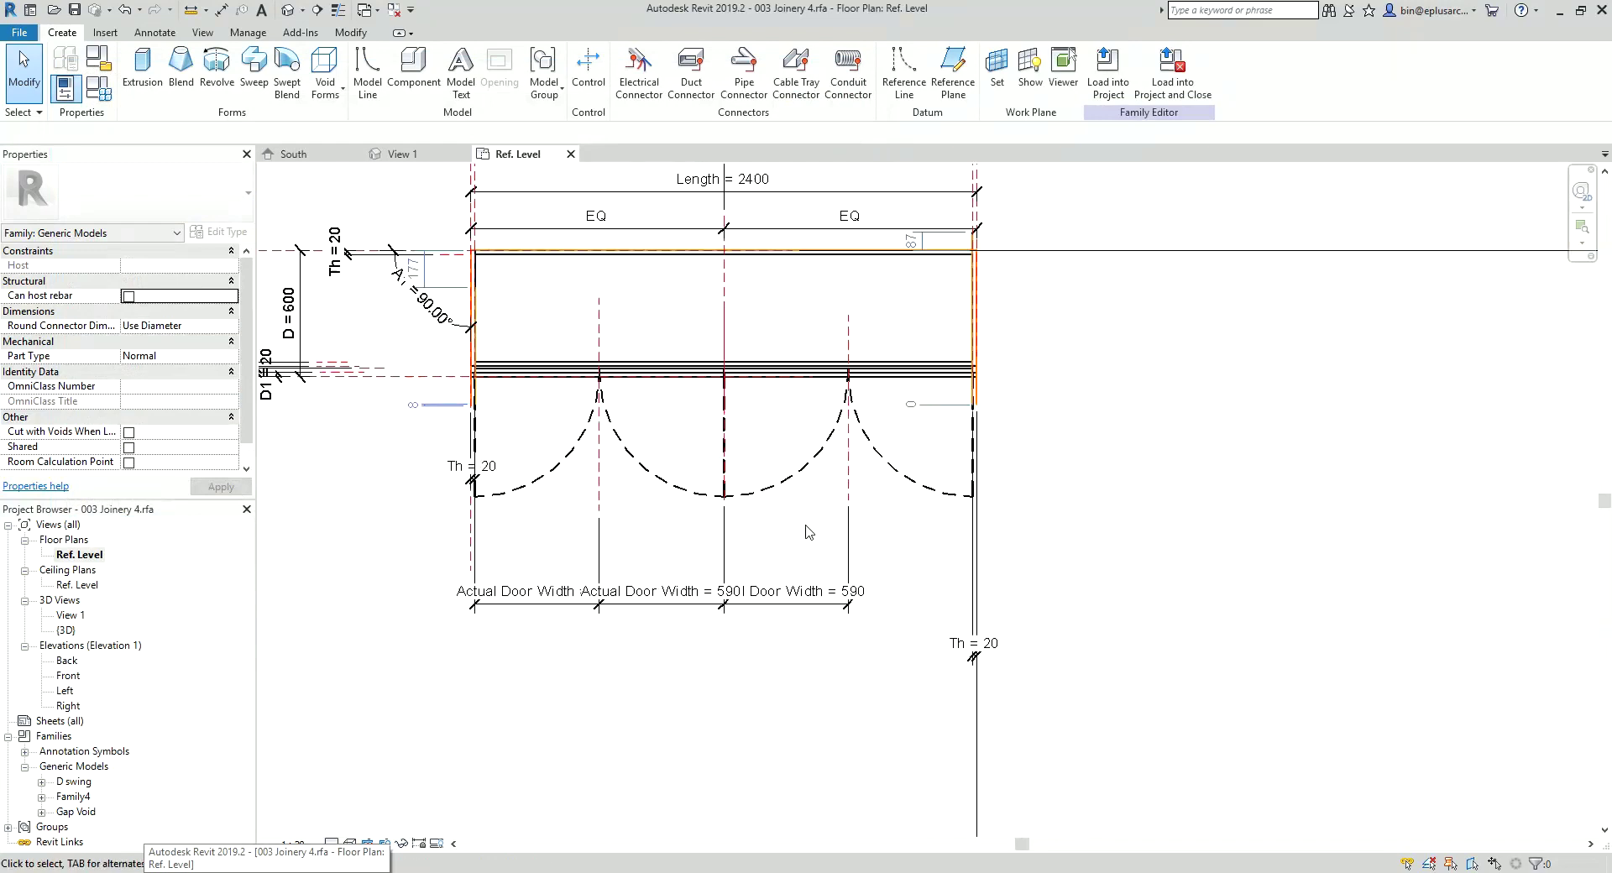
{"action": "middle_click_drag", "start_coordinate": [779, 561], "coordinate": [831, 606]}
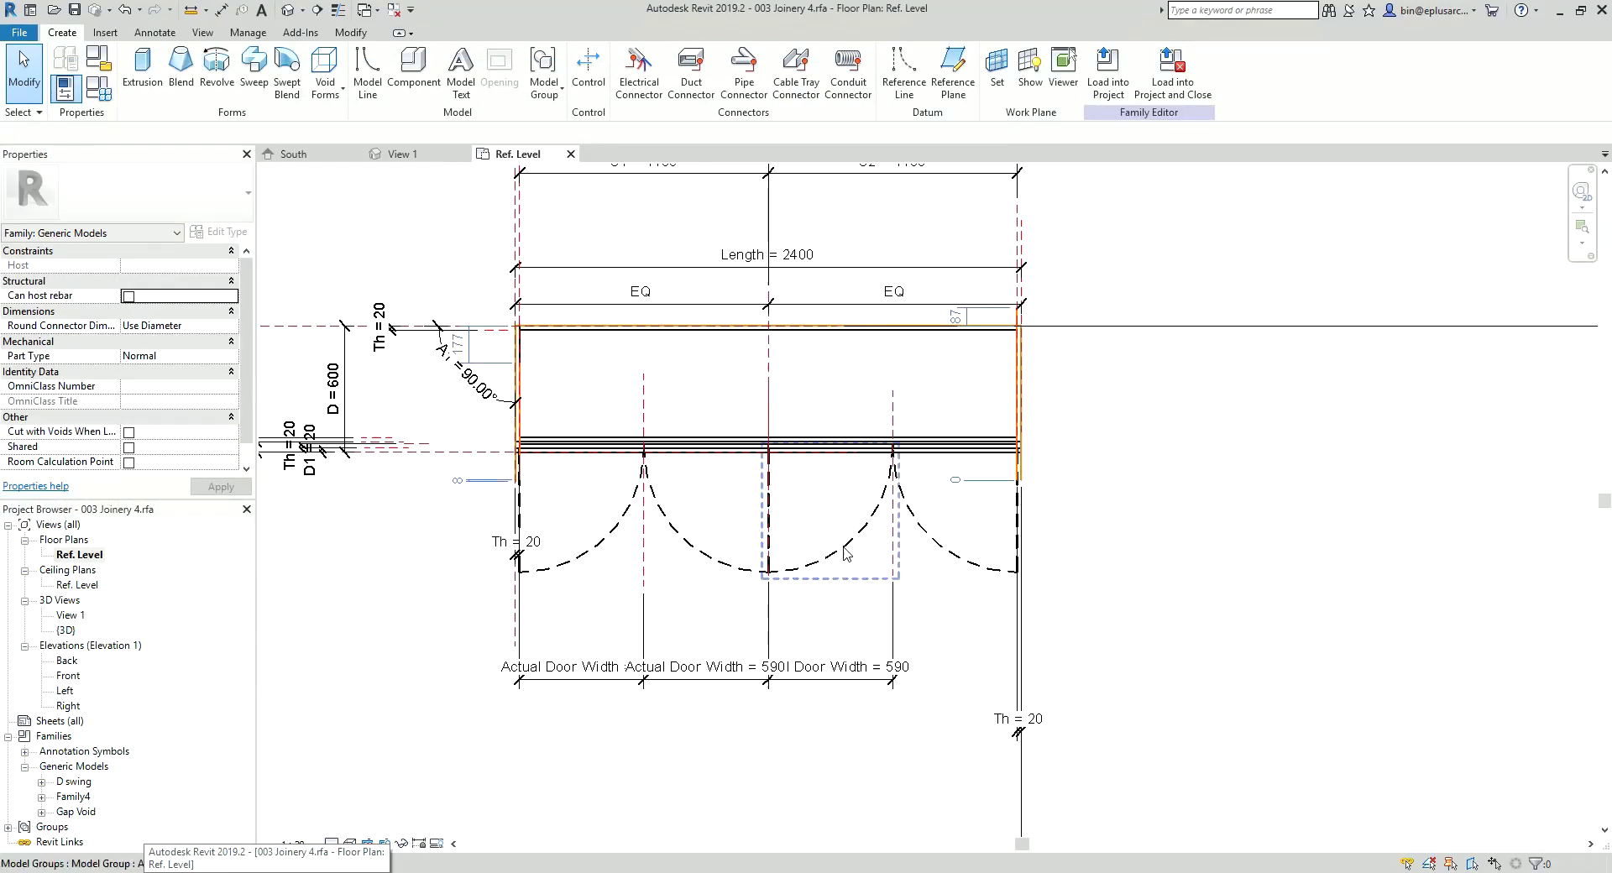
{"action": "left_click", "coordinate": [606, 546]}
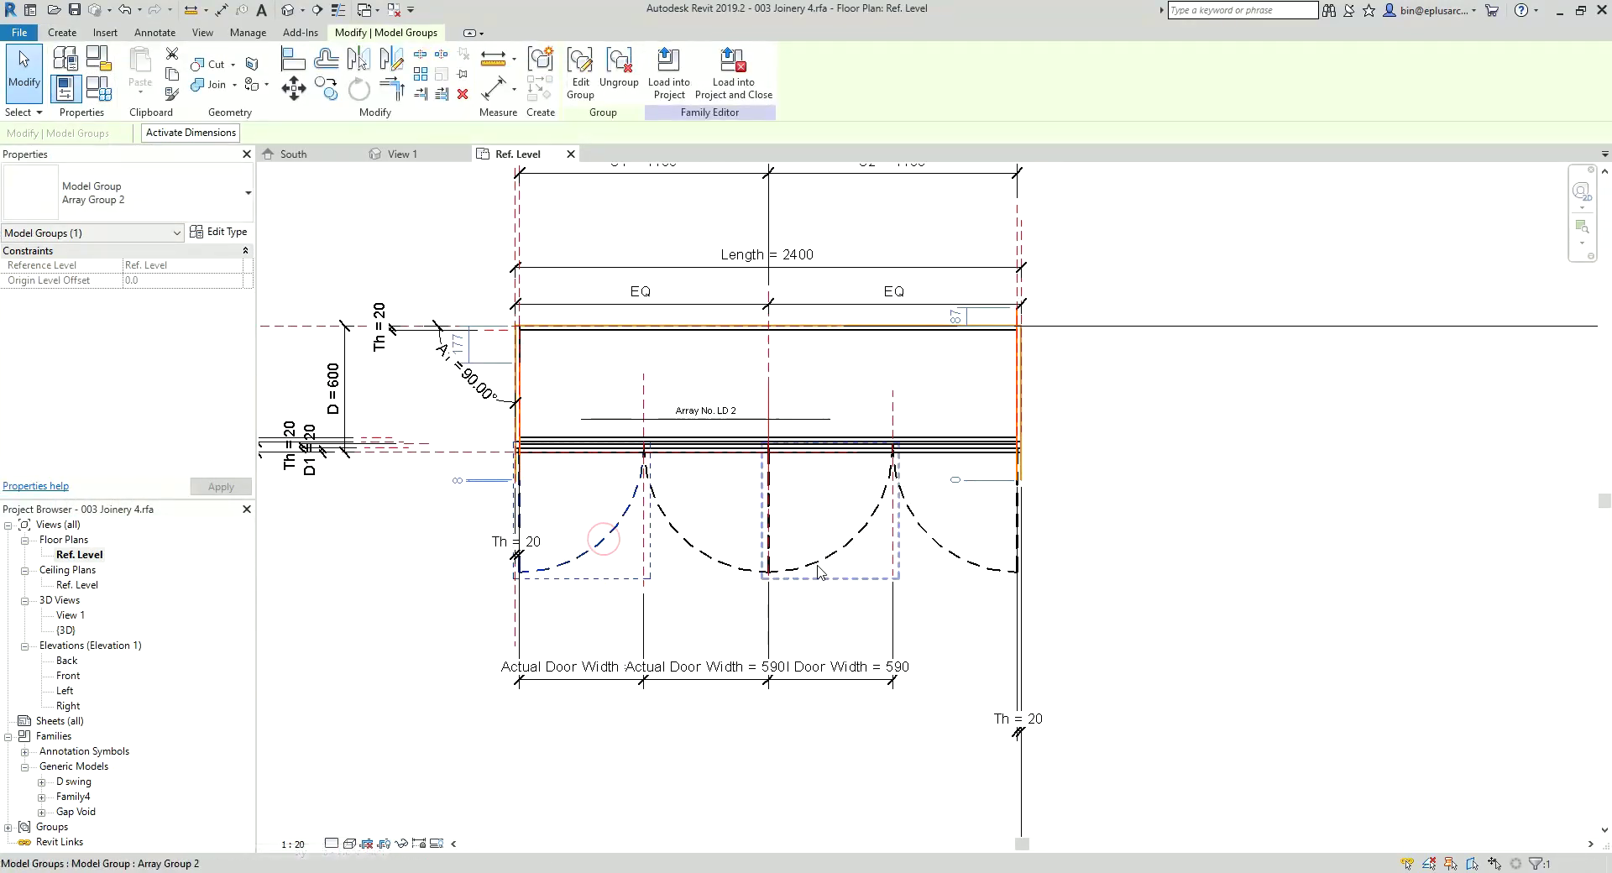
{"action": "key", "text": "Escape"}
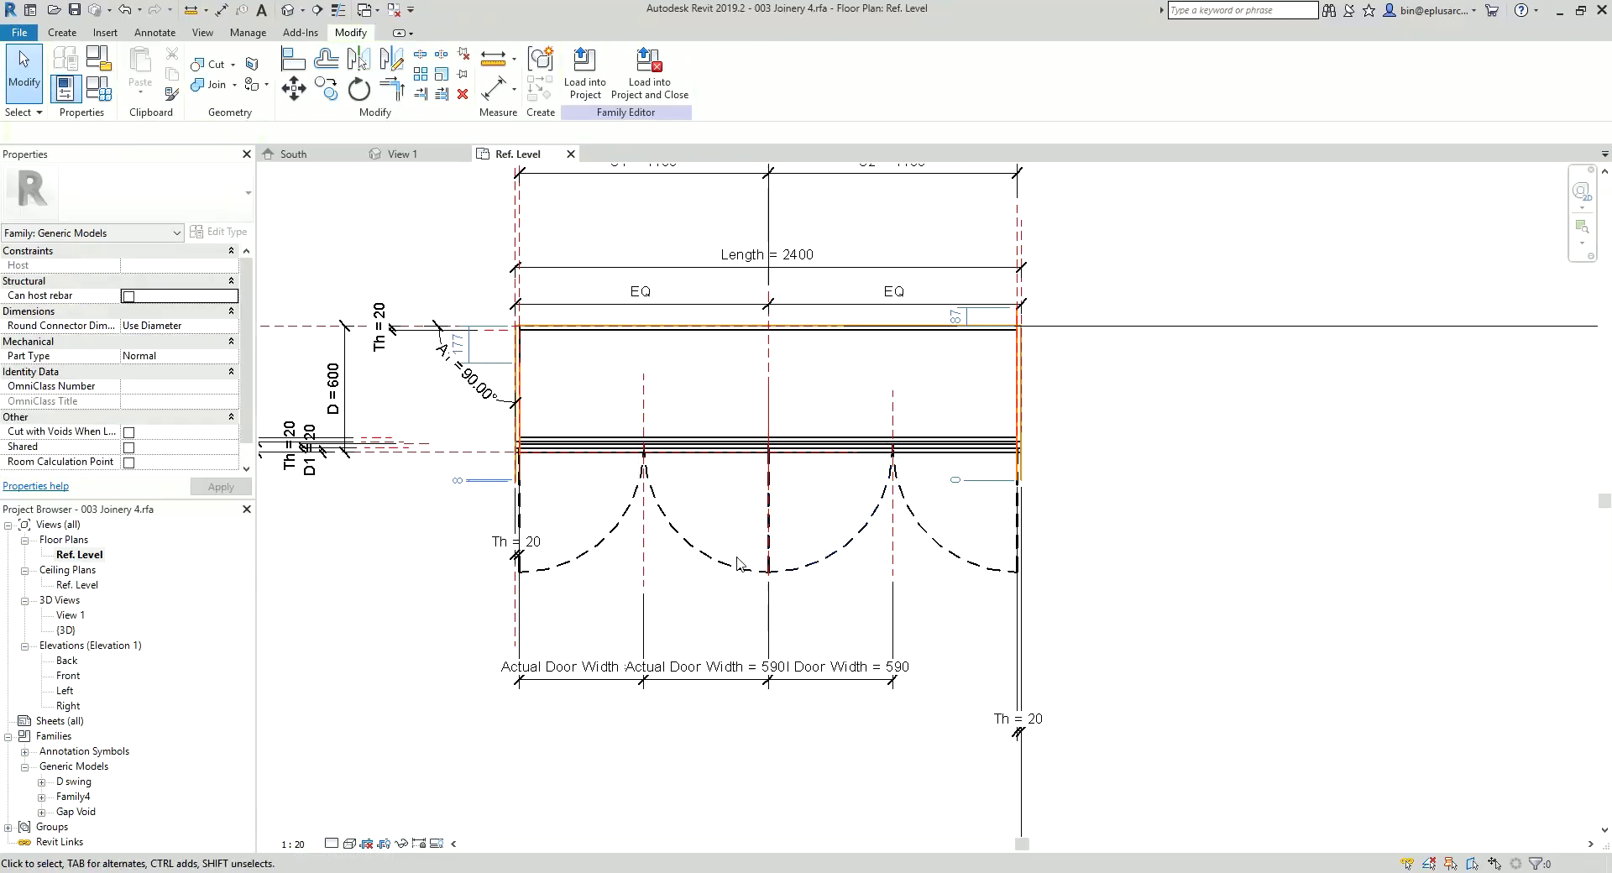
{"action": "left_click", "coordinate": [935, 551]}
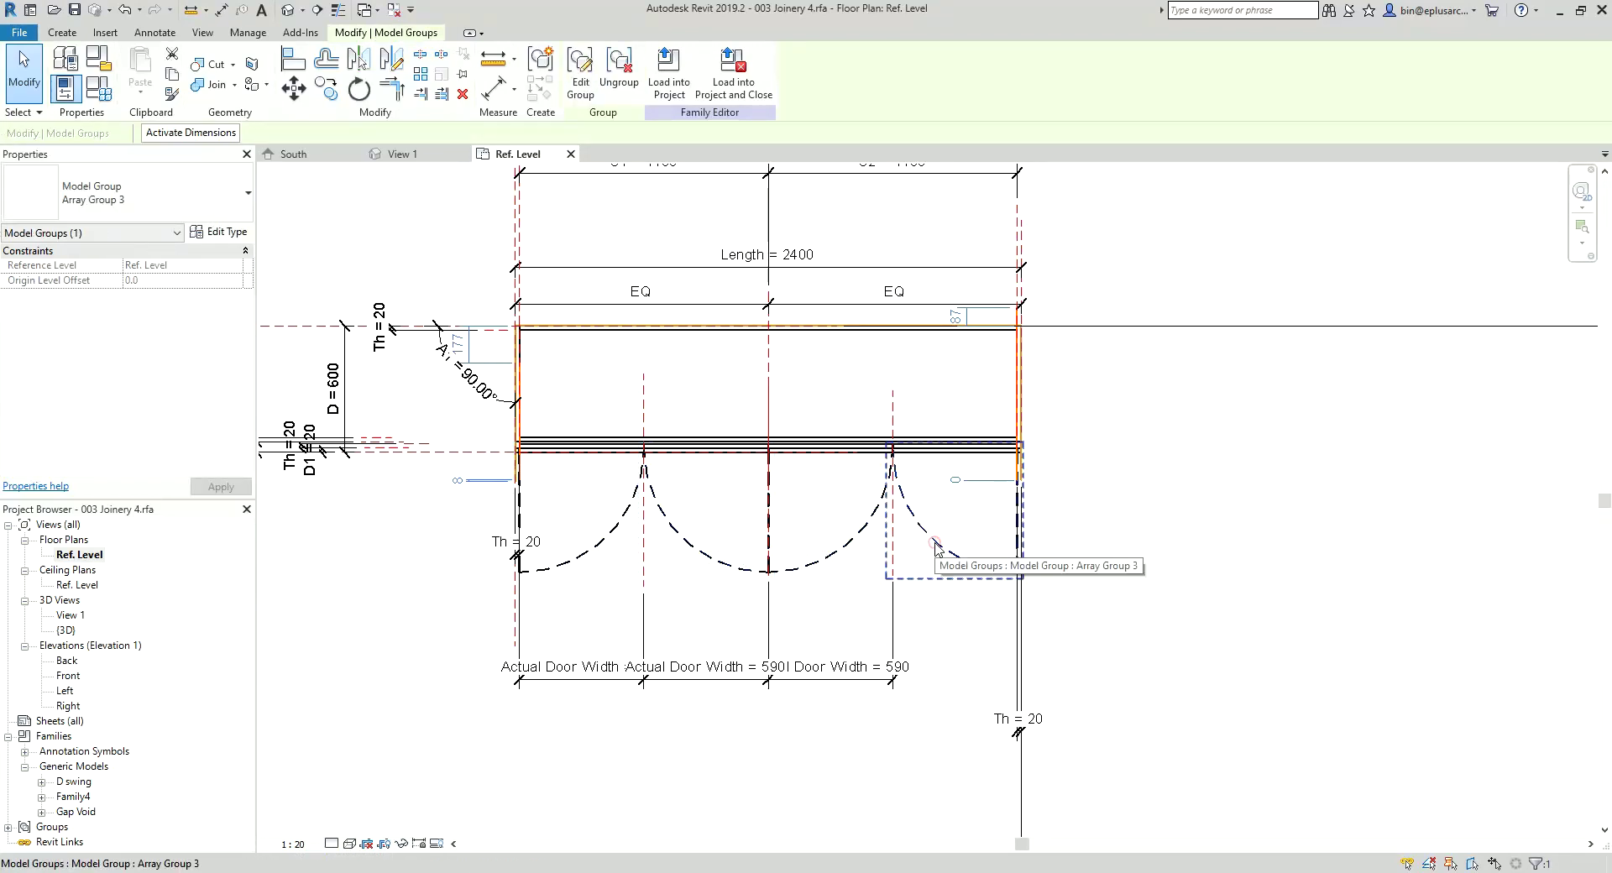
{"action": "key", "text": "Escape"}
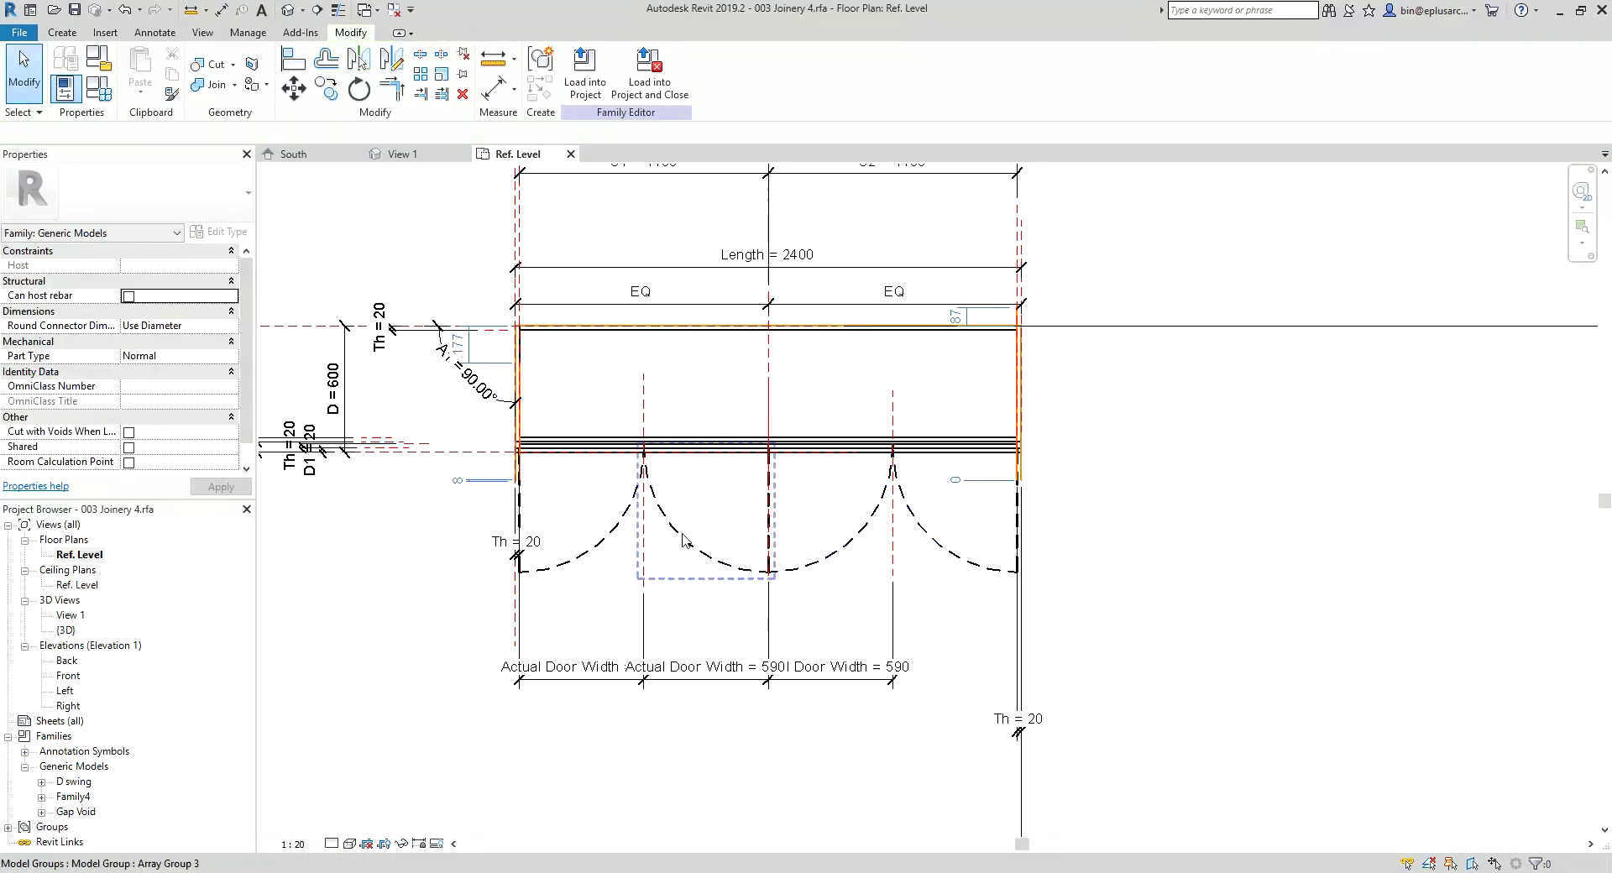
{"action": "scroll", "coordinate": [672, 550], "scroll_direction": "up", "scroll_amount": 2}
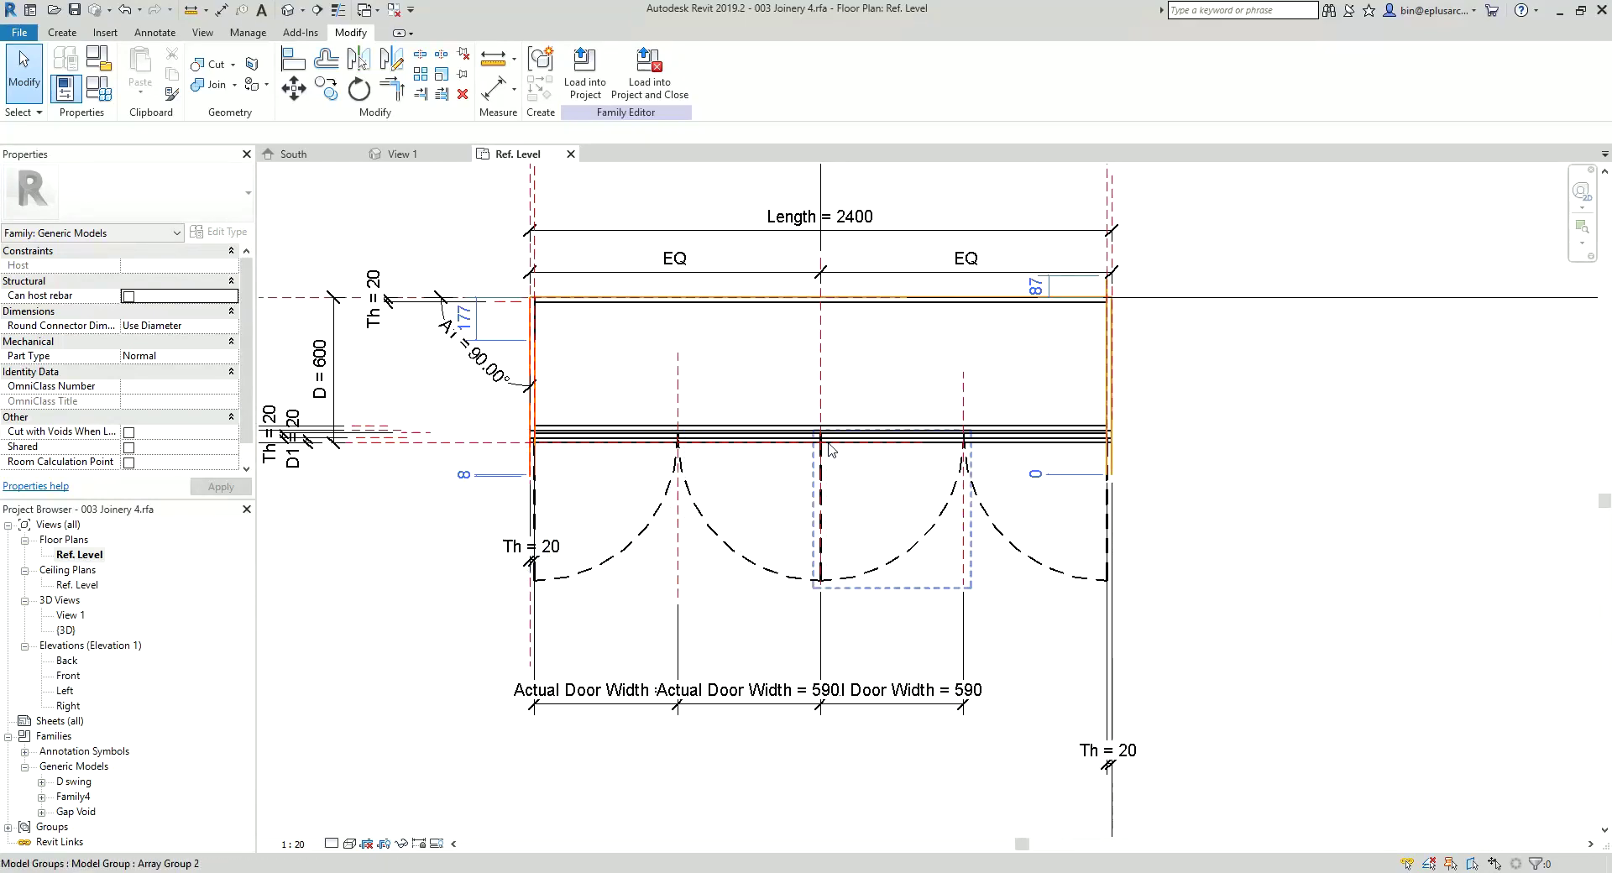
{"action": "scroll", "coordinate": [828, 449], "scroll_direction": "down", "scroll_amount": 3}
{"action": "middle_click_drag", "start_coordinate": [753, 571], "coordinate": [774, 573]}
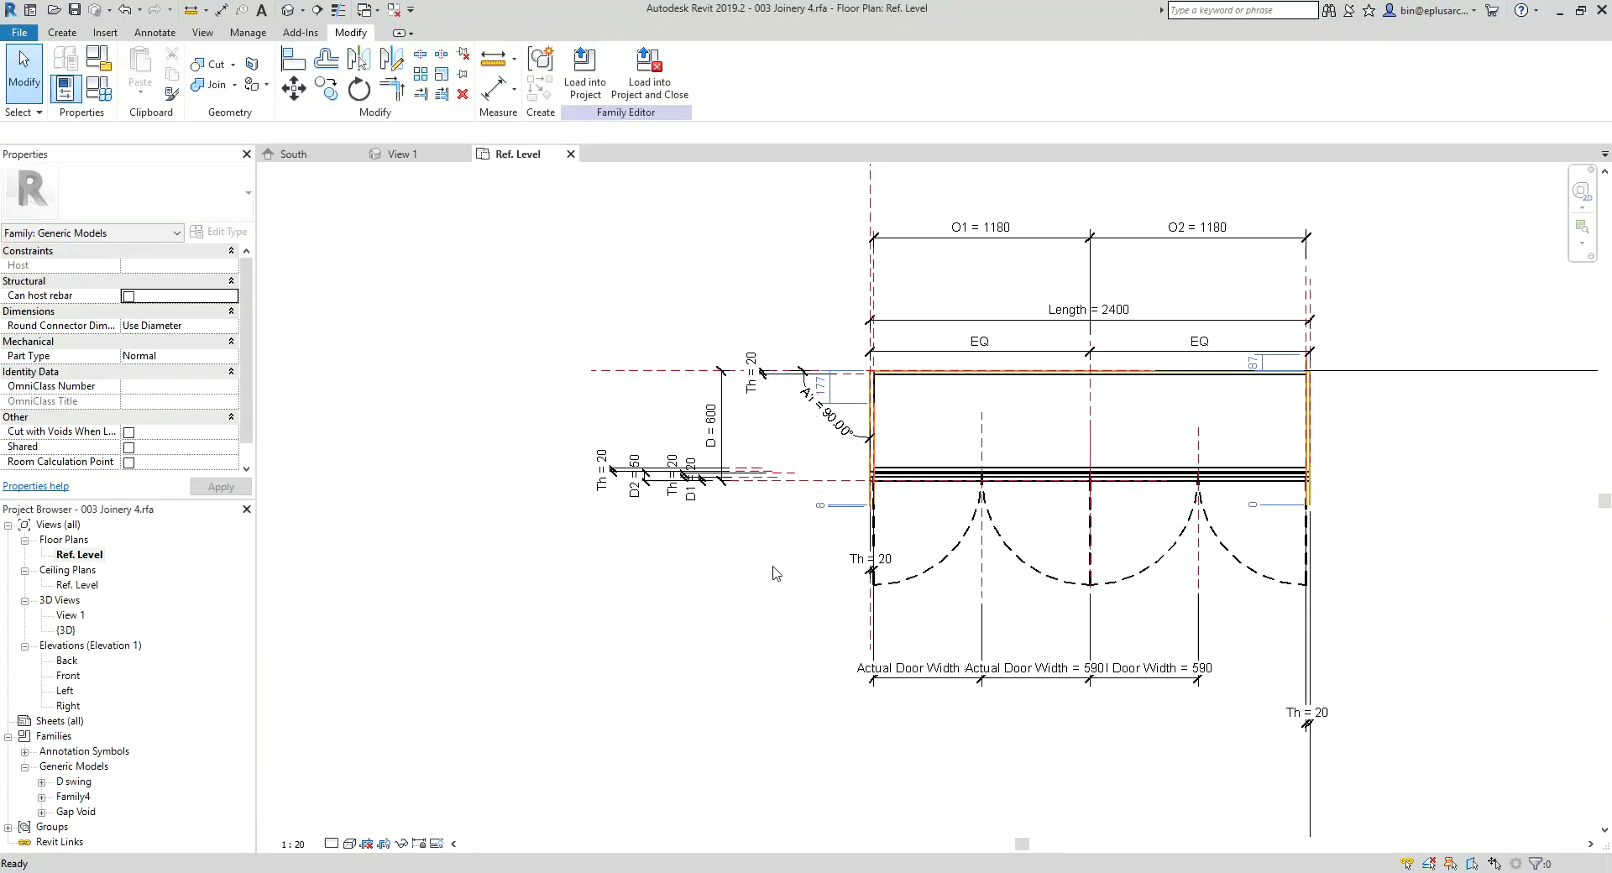
- Apply Length 1840, then 1841, dismissing the warning, leaving doors at 450 wide
{"action": "left_click", "coordinate": [99, 88]}
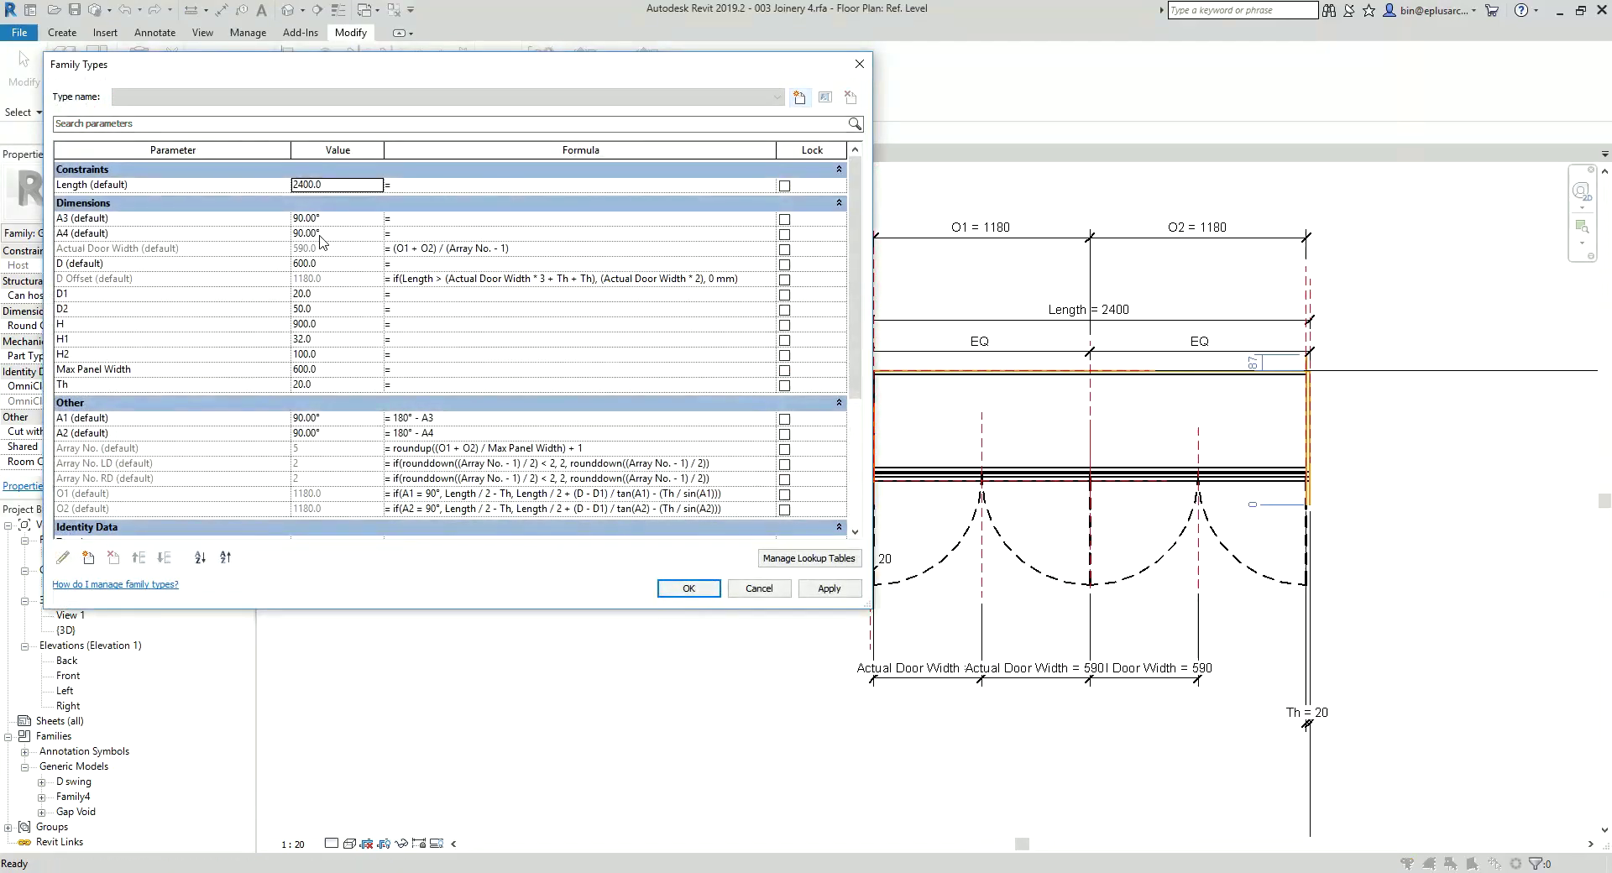
{"action": "left_click", "coordinate": [334, 186]}
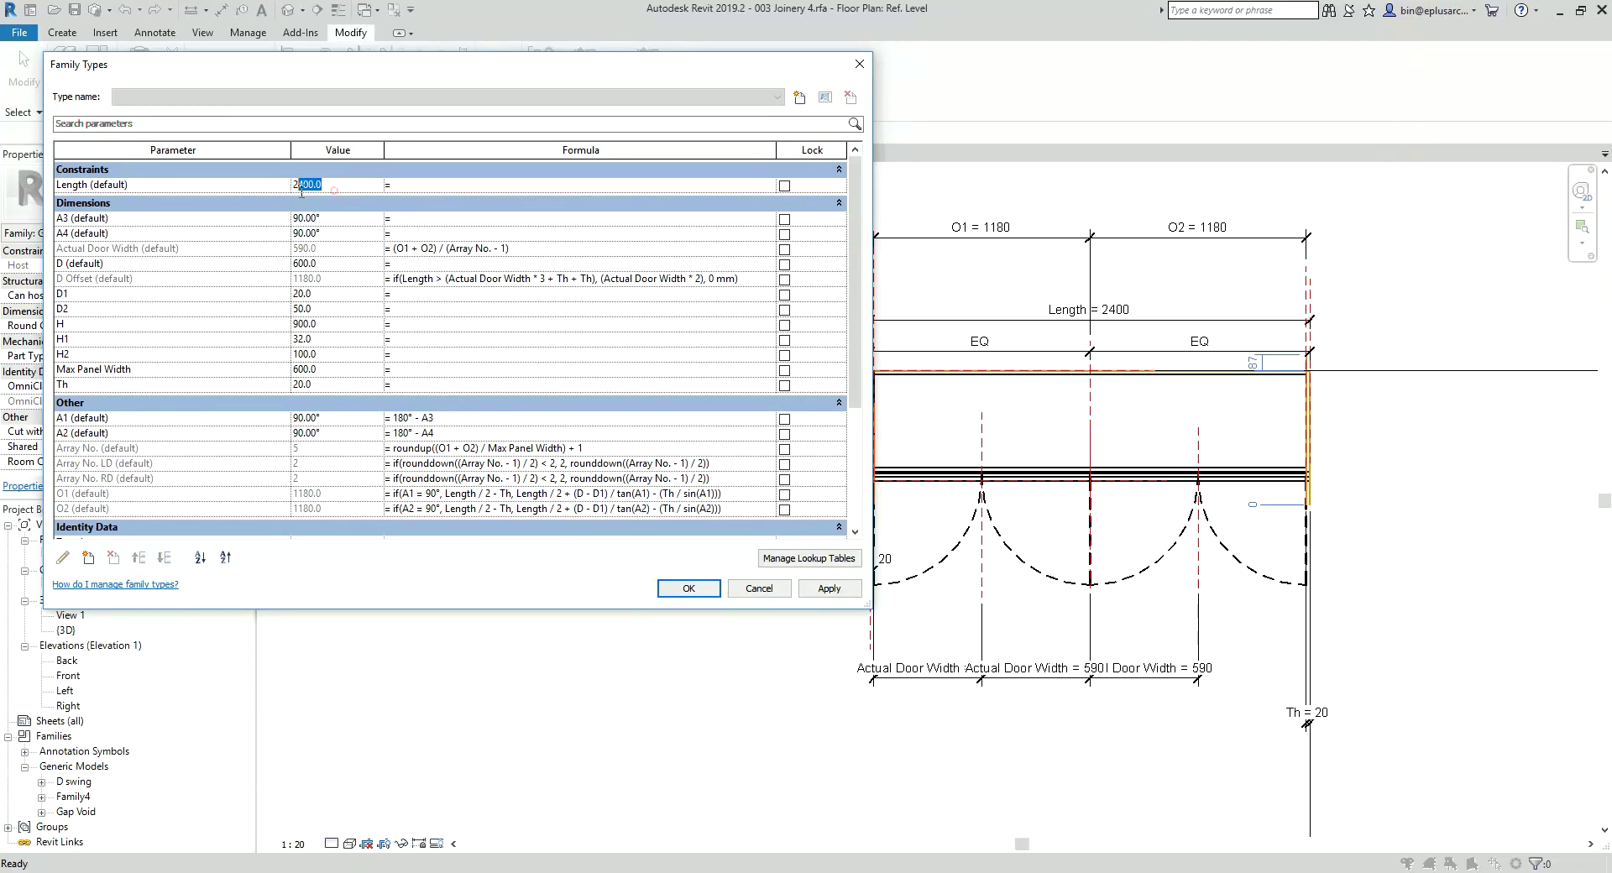
{"action": "type", "text": "1840"}
{"action": "left_click", "coordinate": [851, 593]}
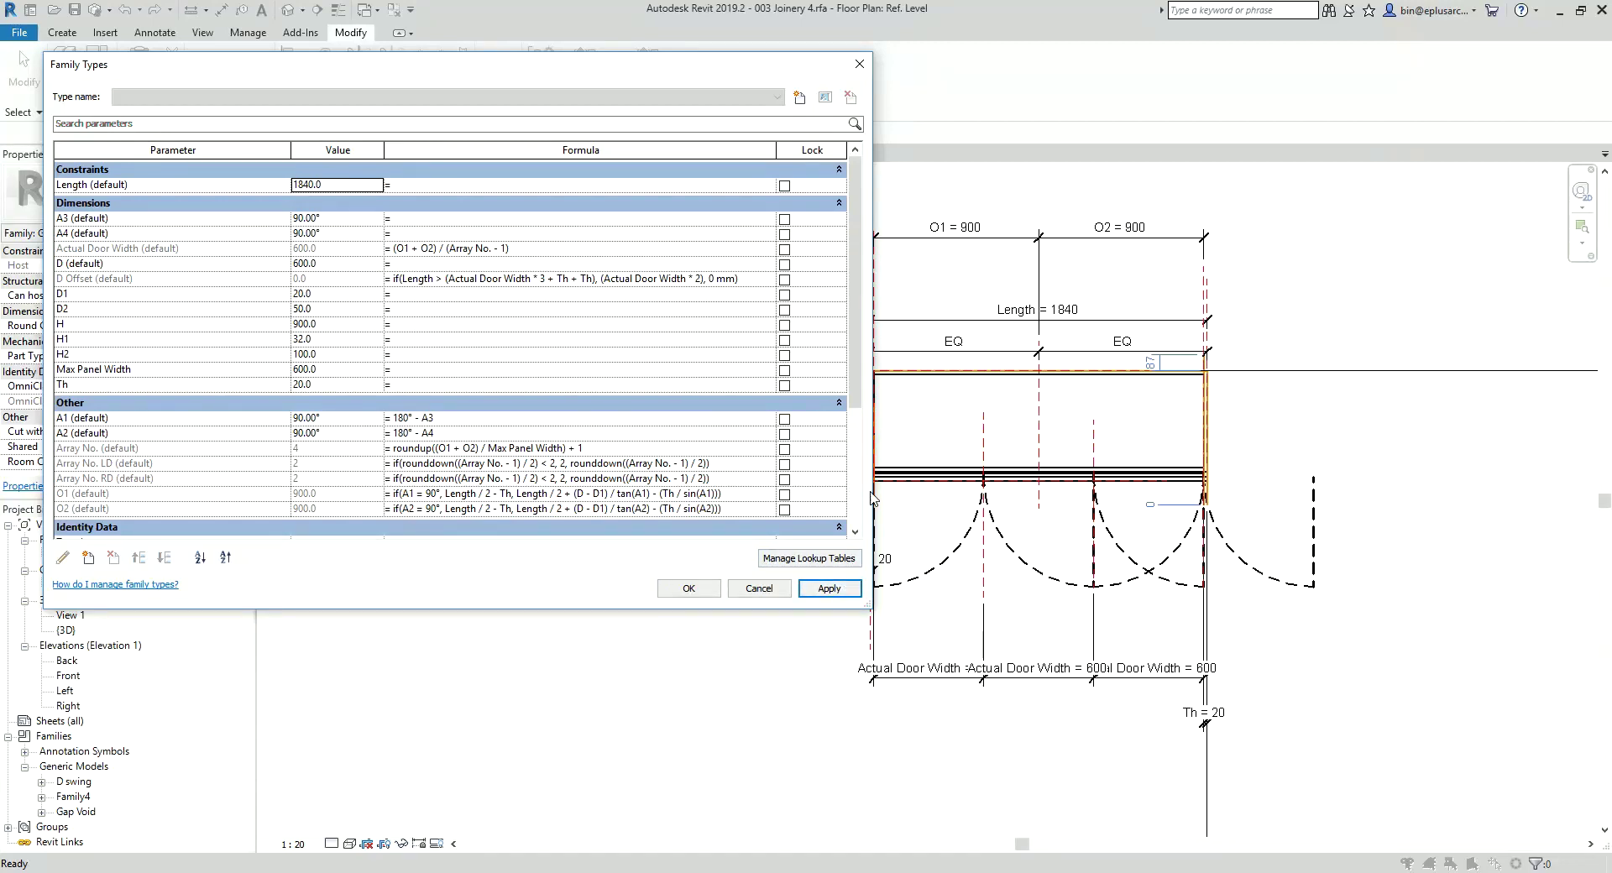
{"action": "left_click", "coordinate": [327, 188]}
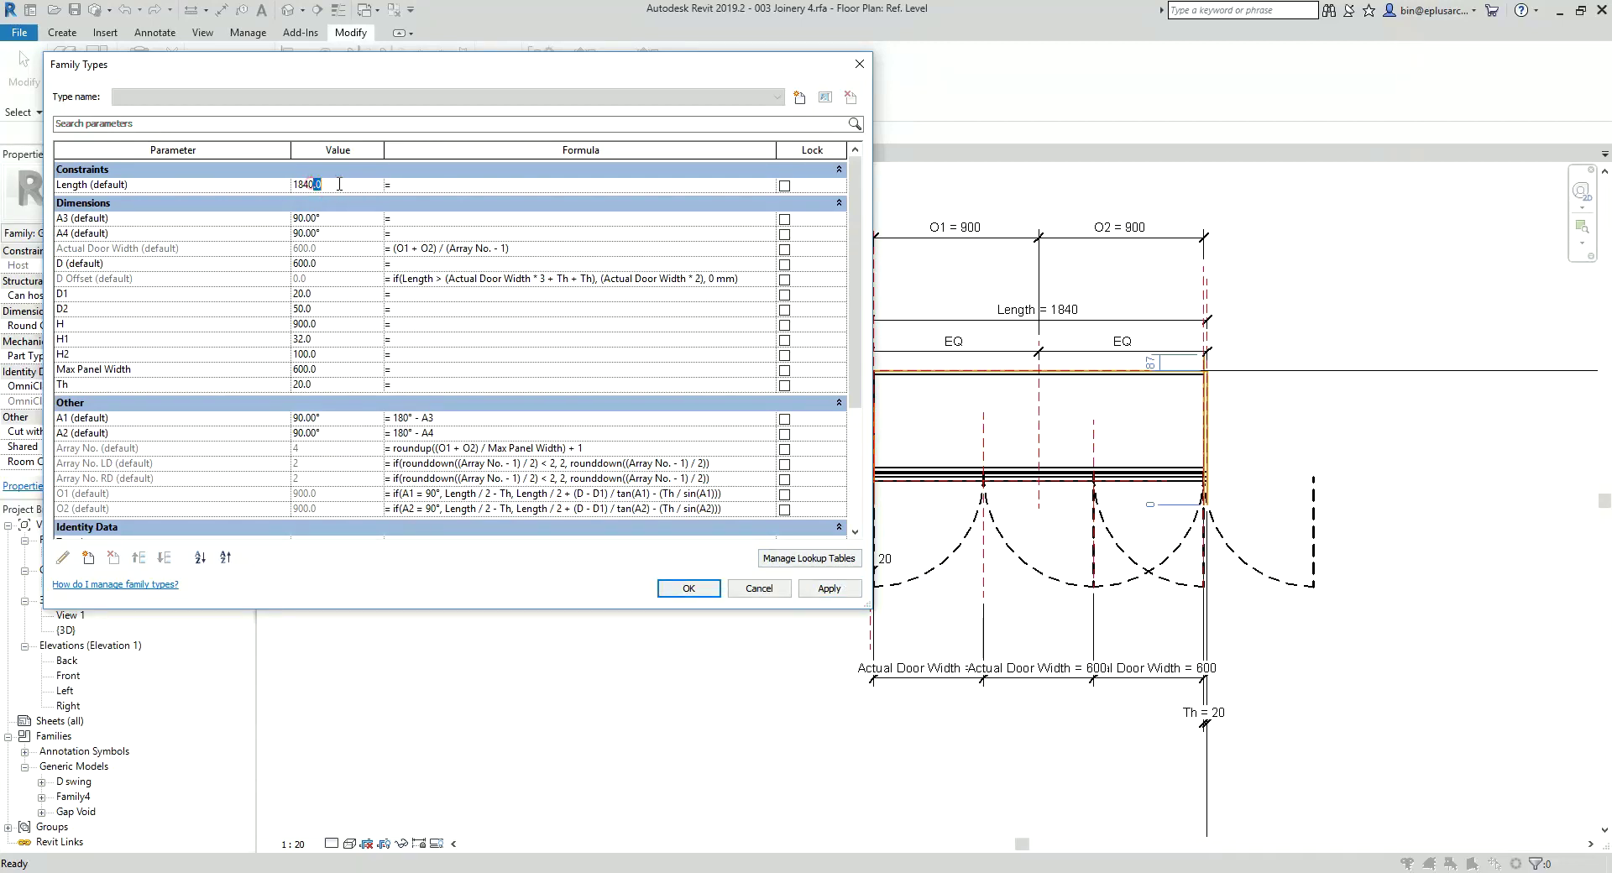
{"action": "left_click", "coordinate": [816, 591]}
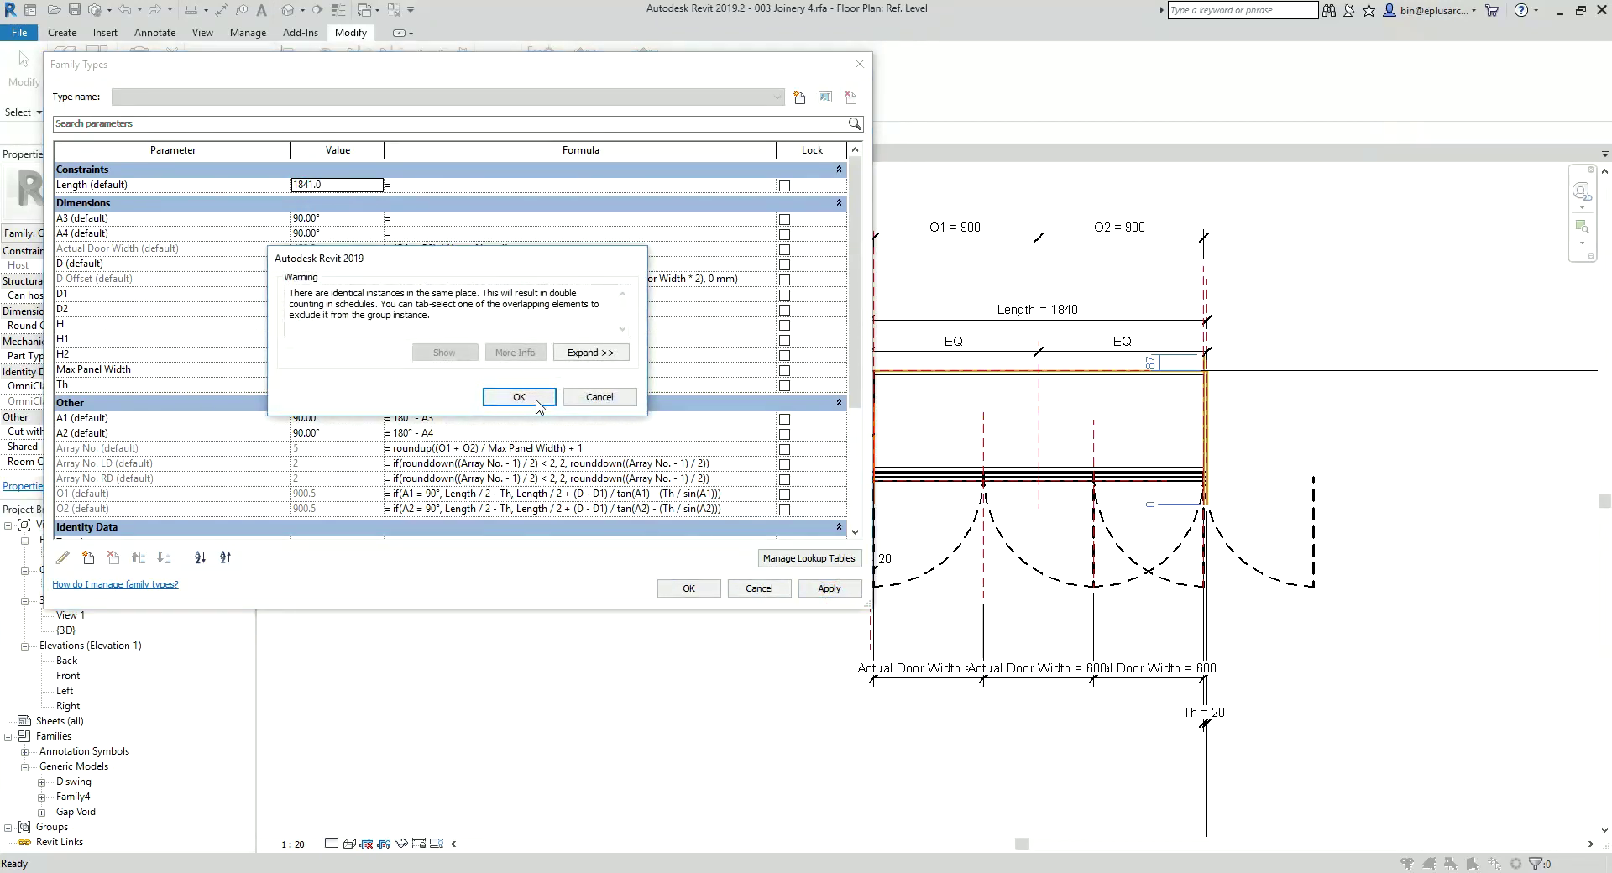
{"action": "left_click", "coordinate": [518, 397]}
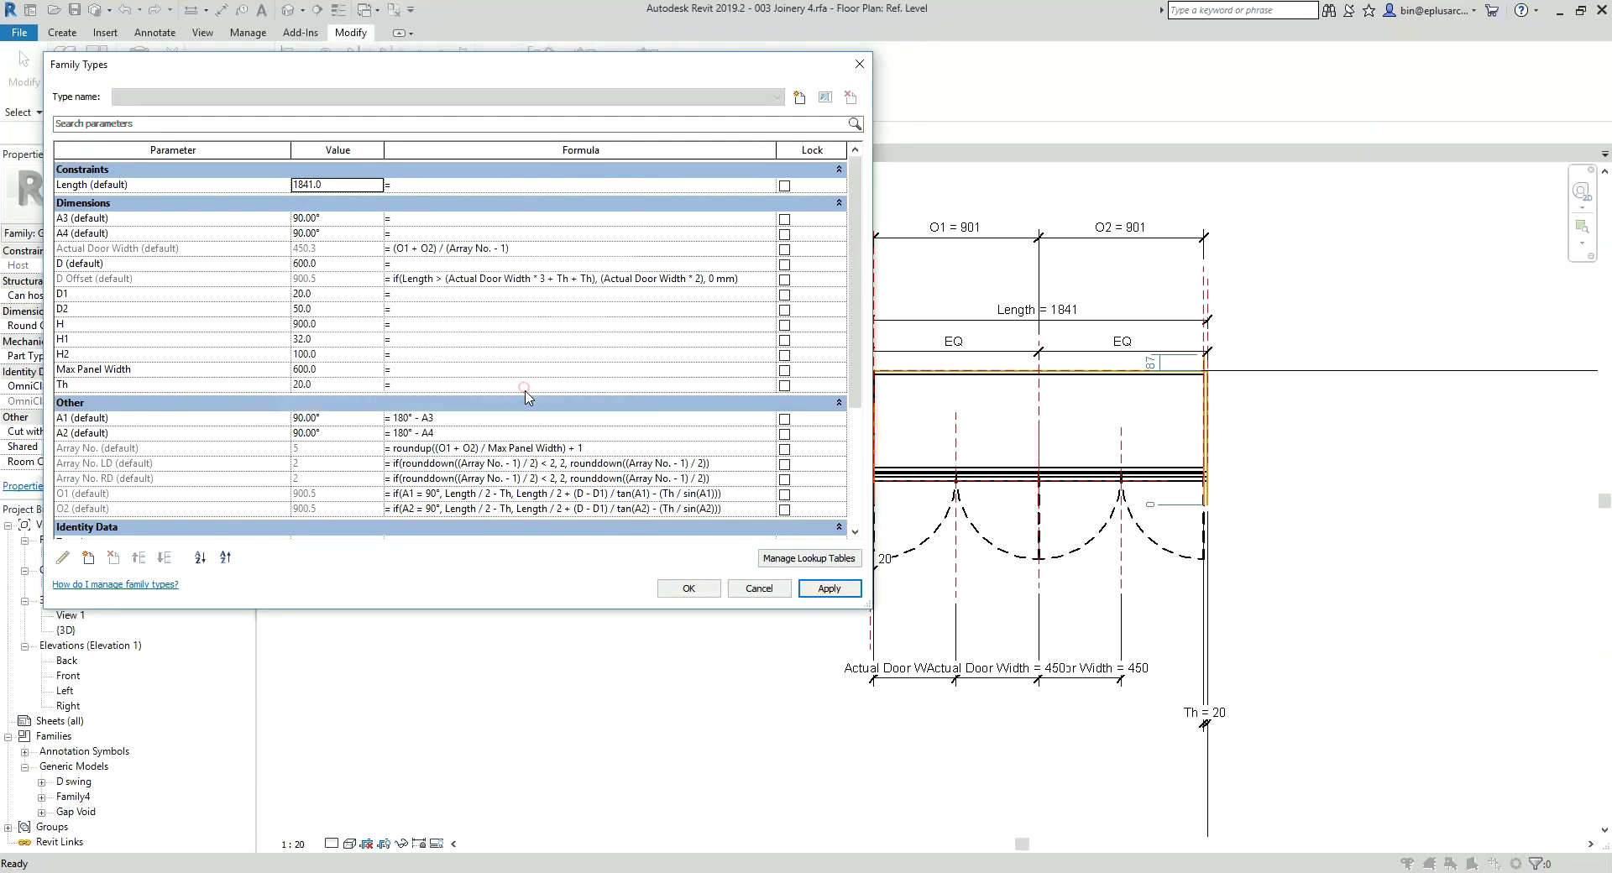
{"action": "left_click", "coordinate": [688, 588]}
- Place a 901 aligned dimension (DI) across the first two door leaves, below the door widths
{"action": "scroll", "coordinate": [1071, 527], "scroll_direction": "up", "scroll_amount": 1}
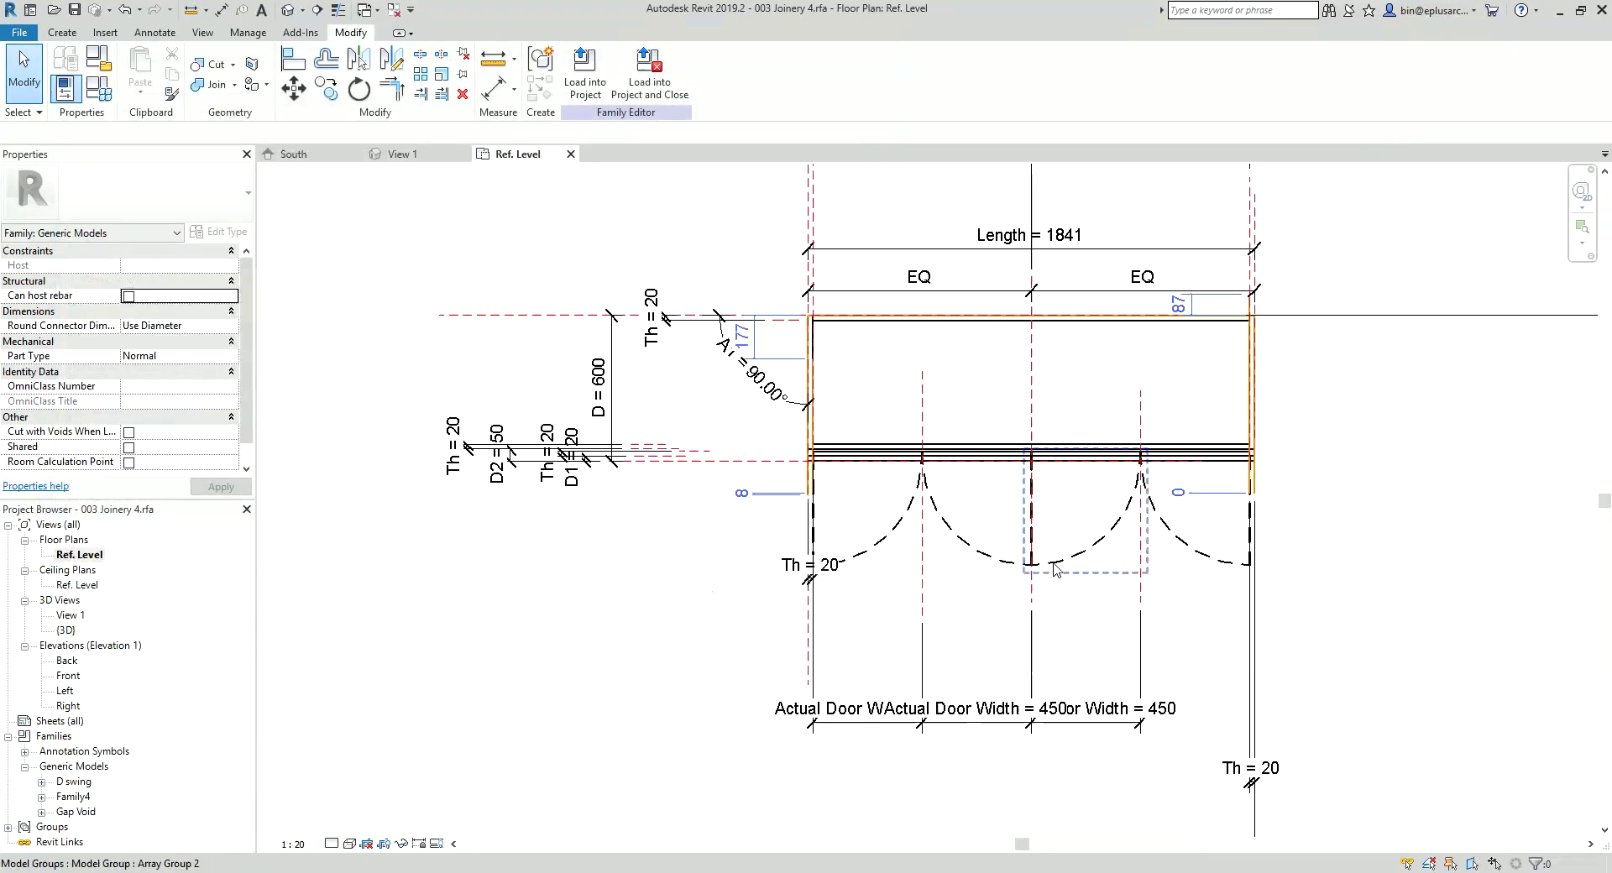
{"action": "scroll", "coordinate": [1071, 528], "scroll_direction": "up", "scroll_amount": 1}
{"action": "left_click", "coordinate": [854, 665]}
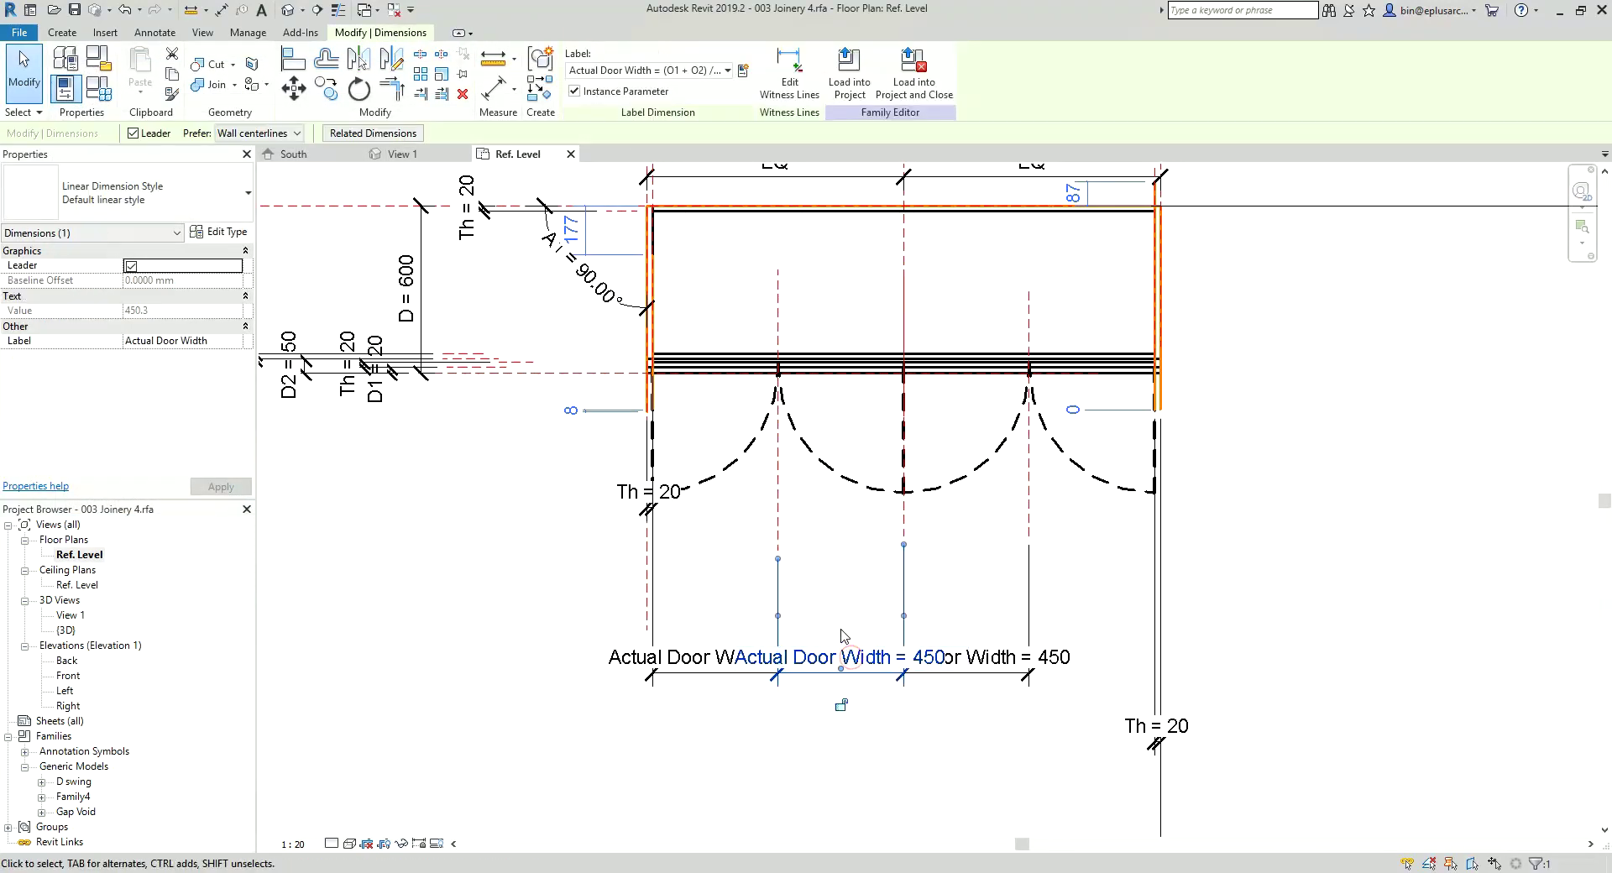
{"action": "middle_click_drag", "start_coordinate": [816, 599], "coordinate": [762, 550]}
{"action": "left_click", "coordinate": [798, 550]}
{"action": "key", "text": "d"}
{"action": "key", "text": "i"}
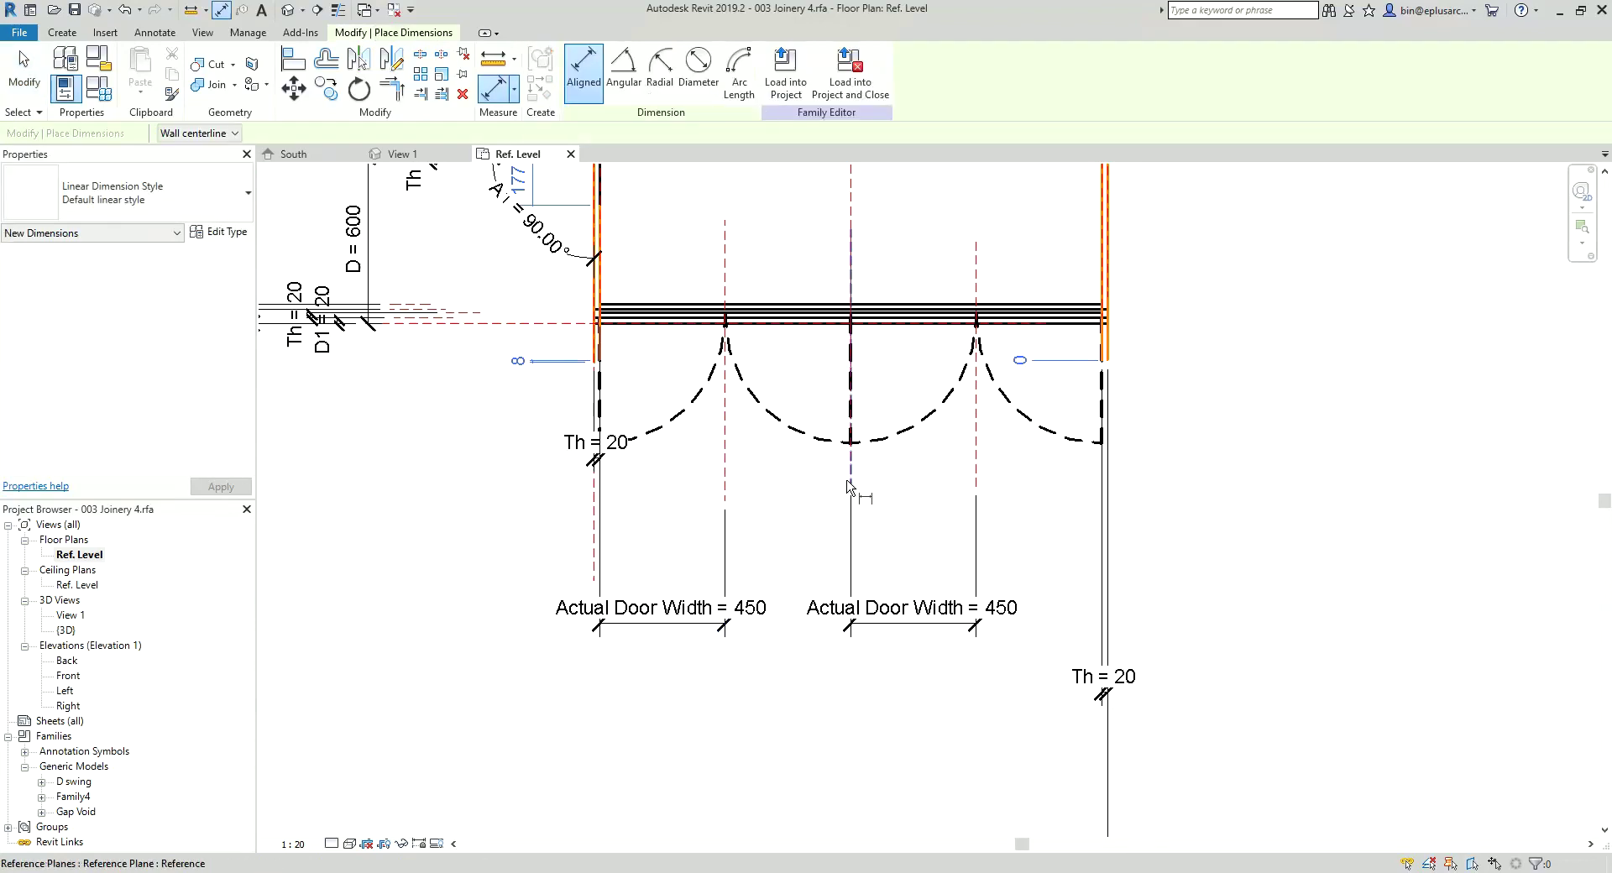
{"action": "middle_click_drag", "start_coordinate": [652, 392], "coordinate": [684, 533]}
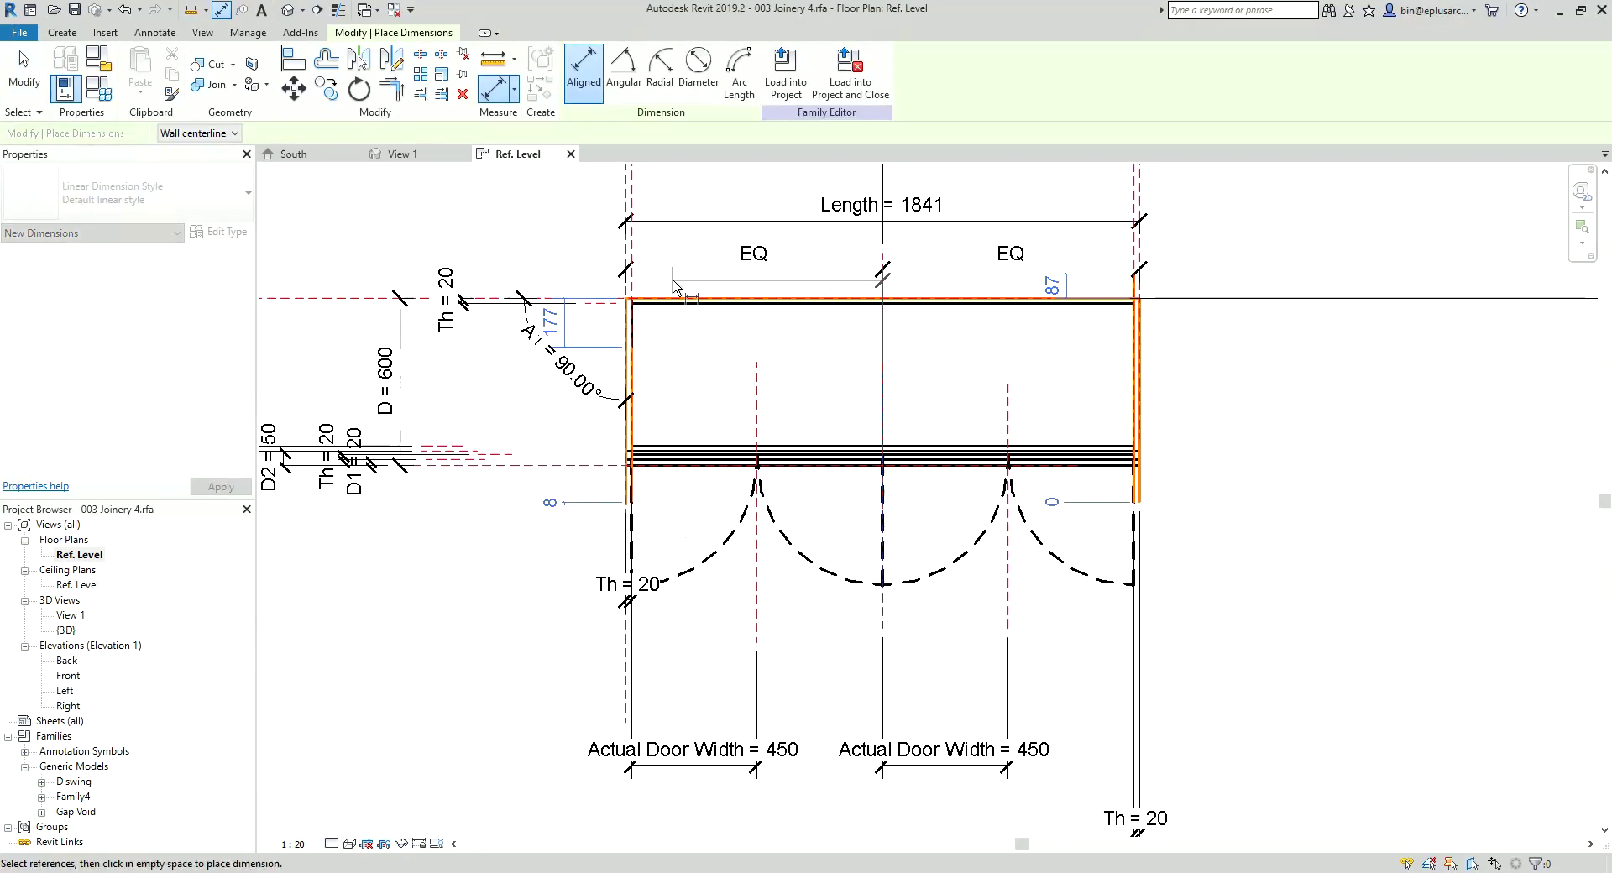
{"action": "left_click", "coordinate": [635, 176]}
{"action": "scroll", "coordinate": [635, 177], "scroll_direction": "down", "scroll_amount": 2}
{"action": "left_click", "coordinate": [701, 551]}
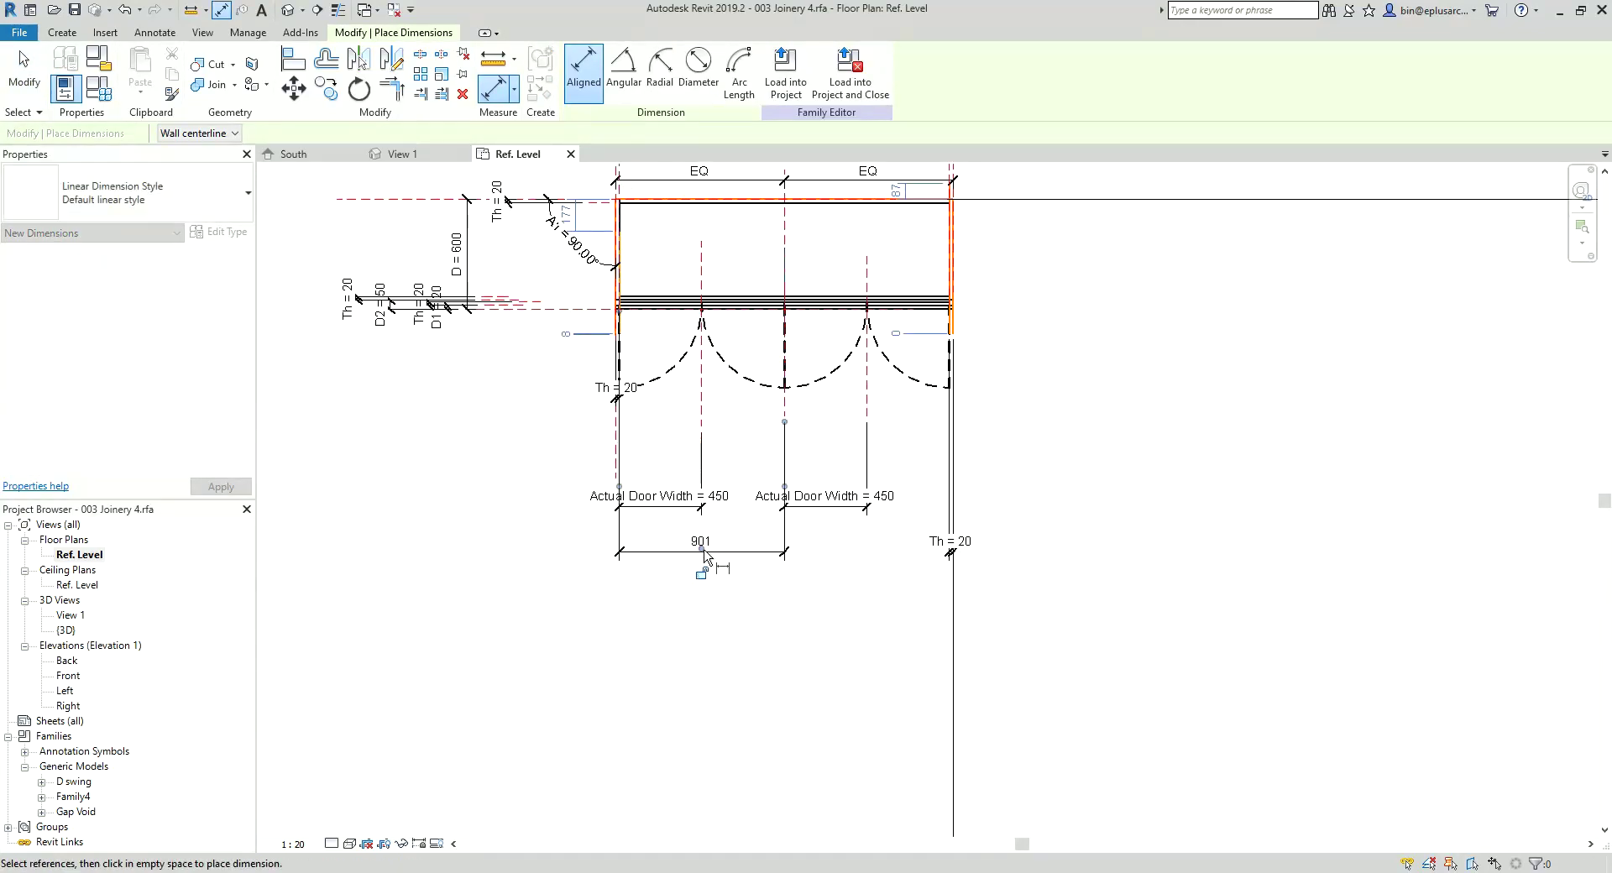
{"action": "key", "text": "Escape"}
{"action": "key", "text": "Escape"}
- Label the 901 dimension with the D Offset parameter
{"action": "left_click", "coordinate": [701, 540]}
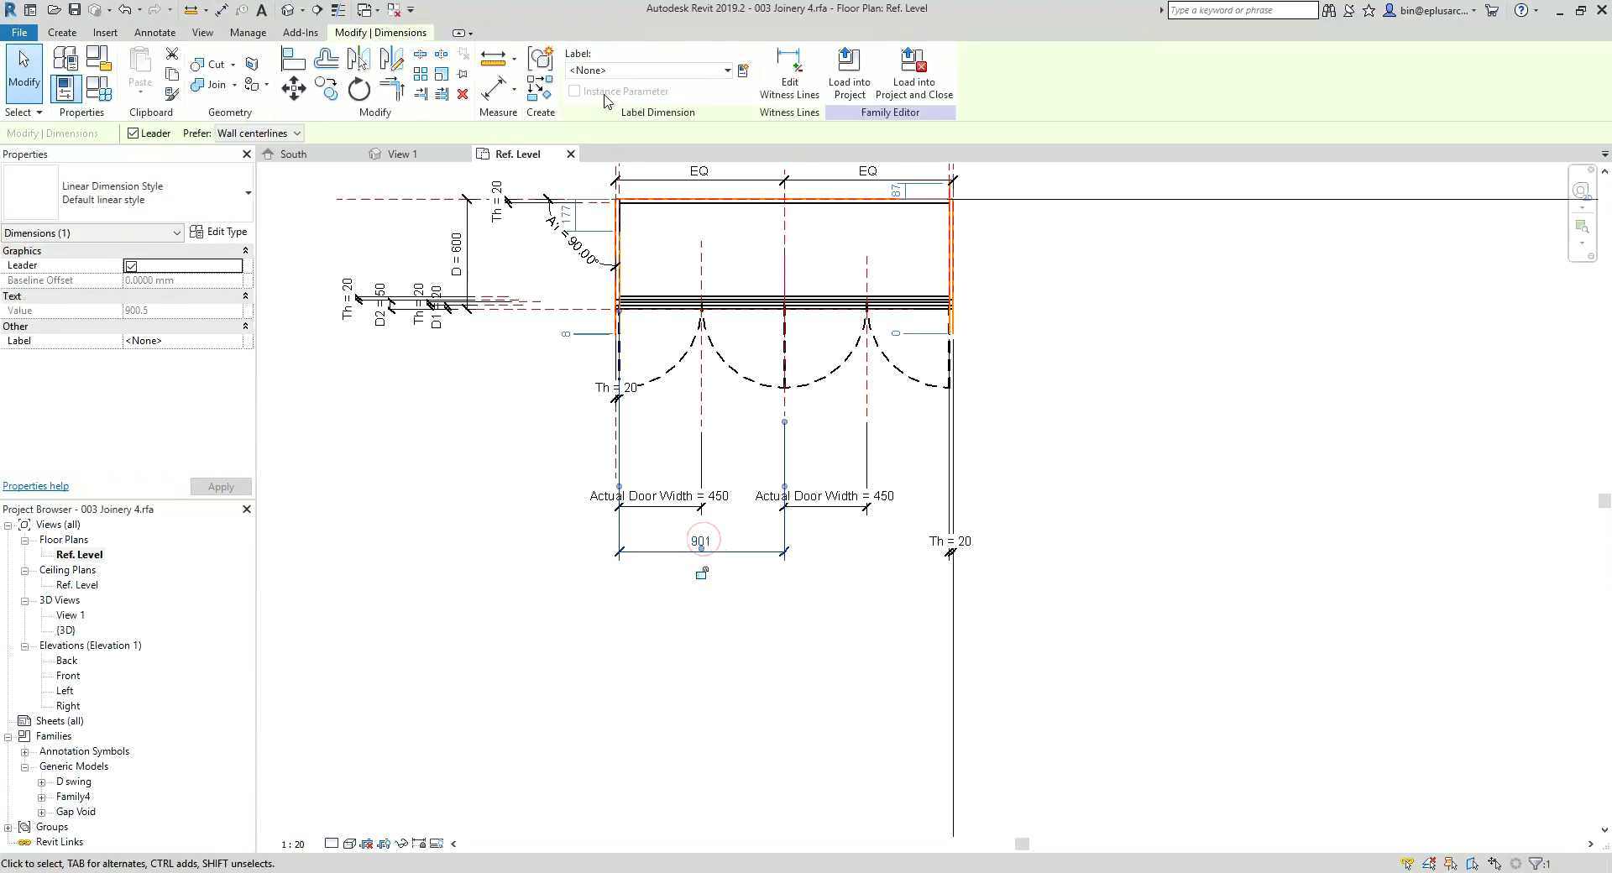
{"action": "left_click", "coordinate": [618, 71]}
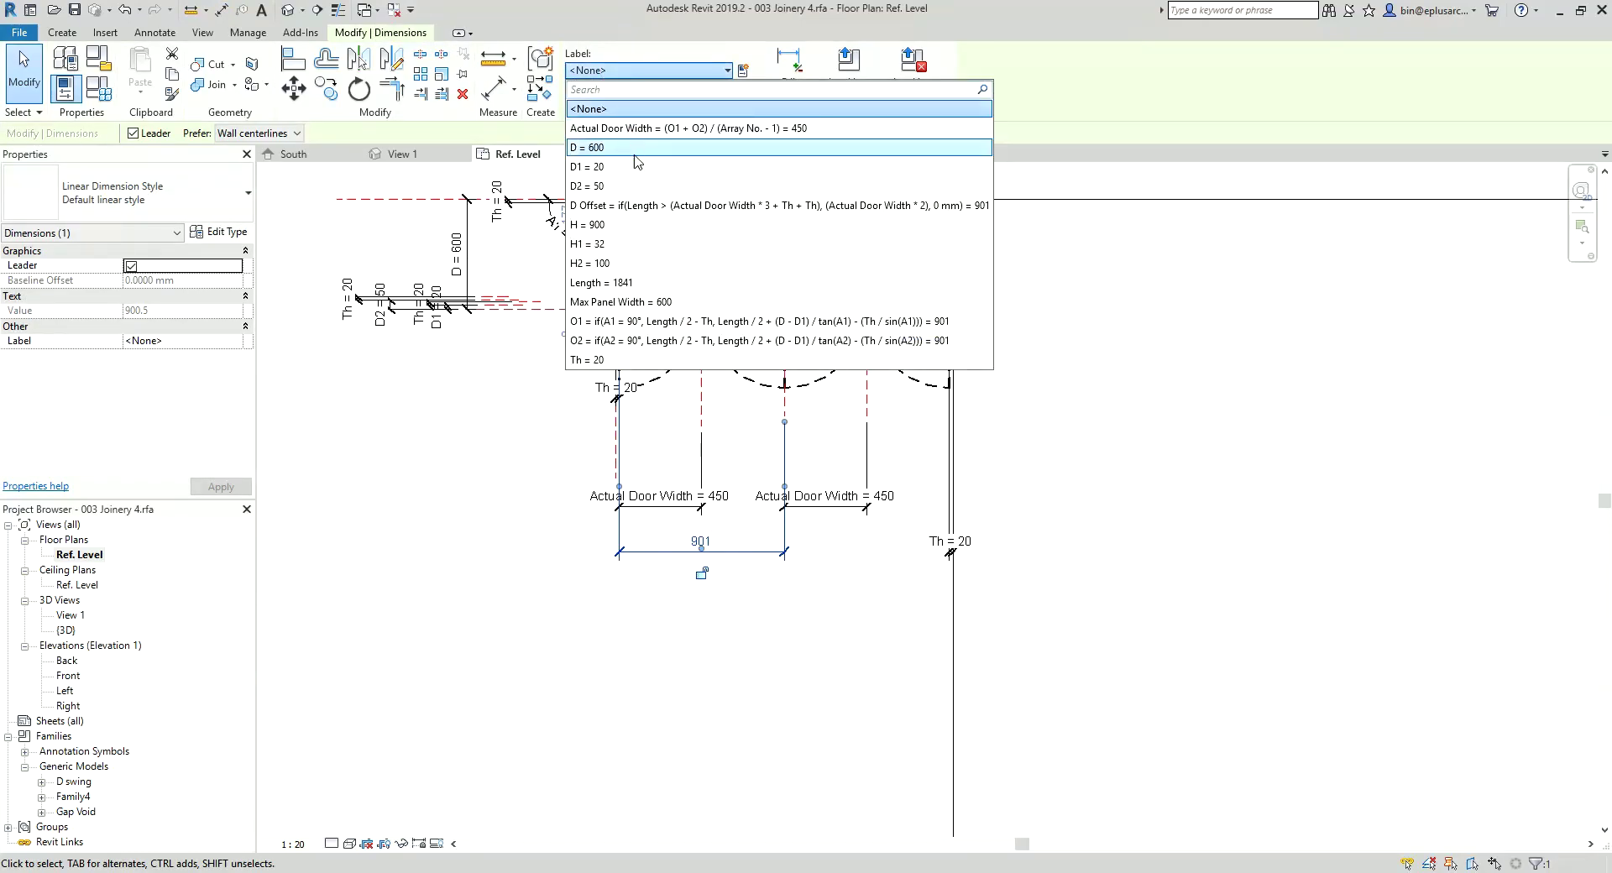
{"action": "left_click", "coordinate": [642, 206]}
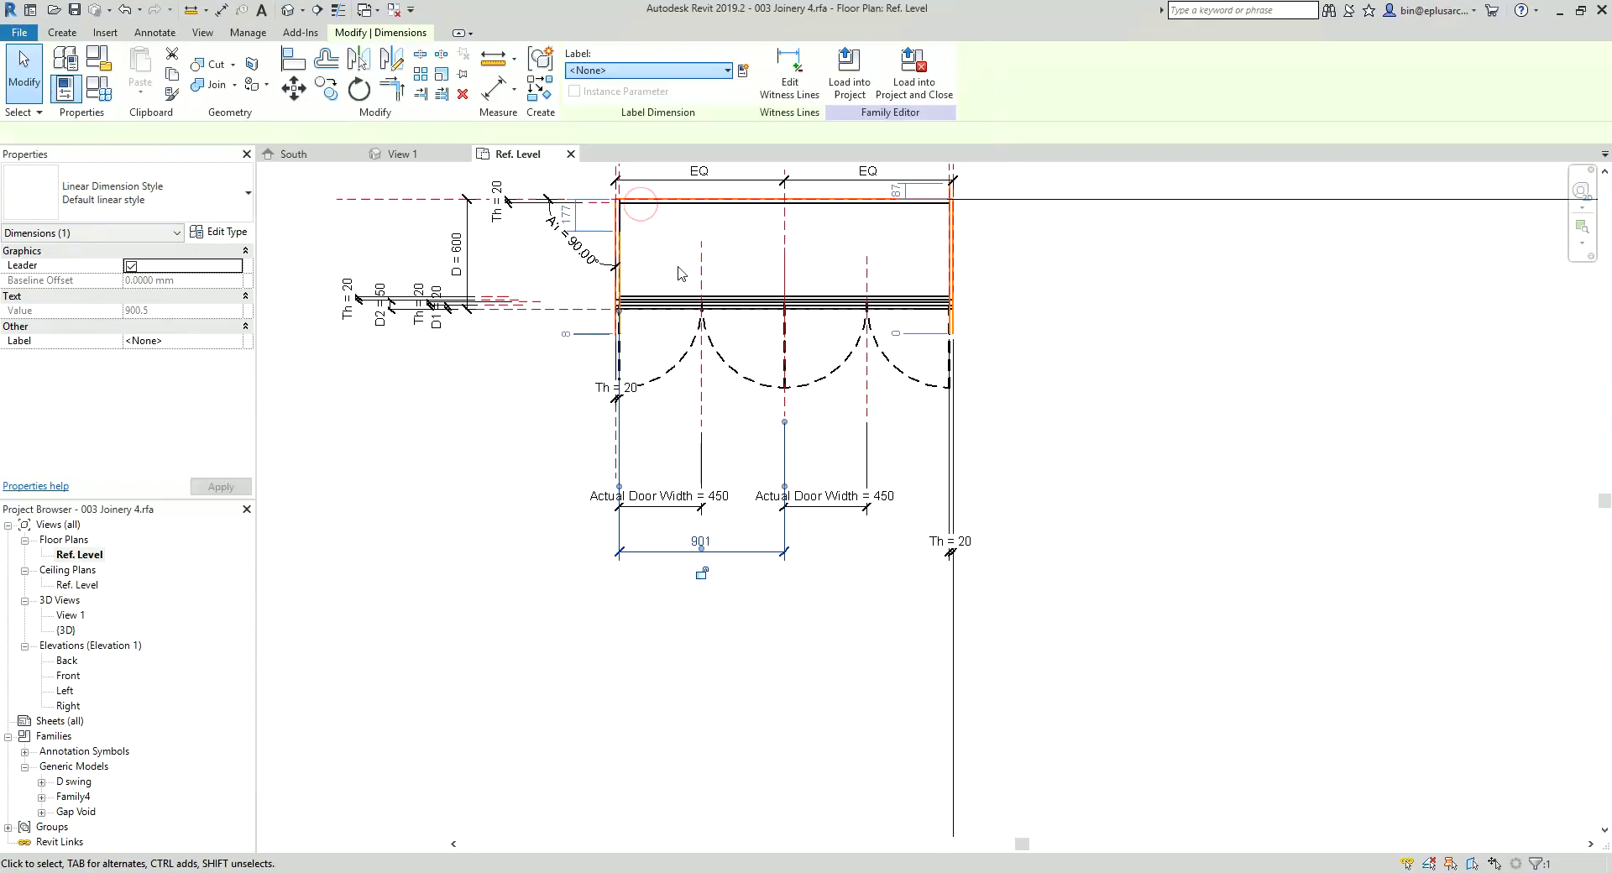
{"action": "key", "text": "Escape"}
- Review the family parameter table and bring the door panels into view
{"action": "left_click", "coordinate": [98, 87]}
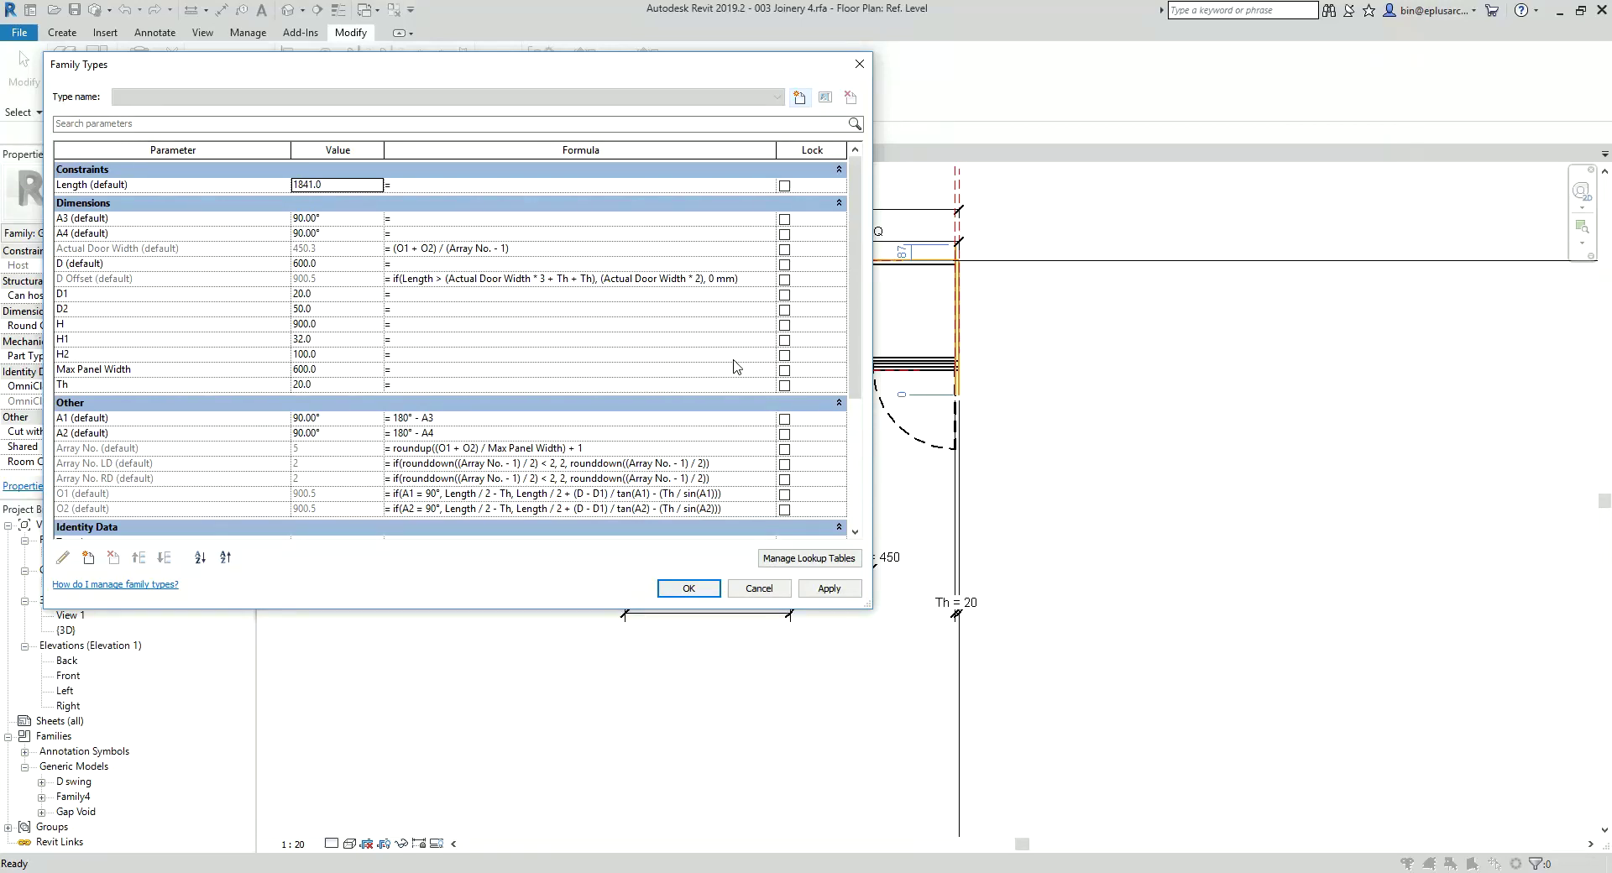
{"action": "left_click", "coordinate": [689, 588]}
{"action": "scroll", "coordinate": [839, 580], "scroll_direction": "up", "scroll_amount": 3}
{"action": "middle_click_drag", "start_coordinate": [840, 588], "coordinate": [872, 579]}
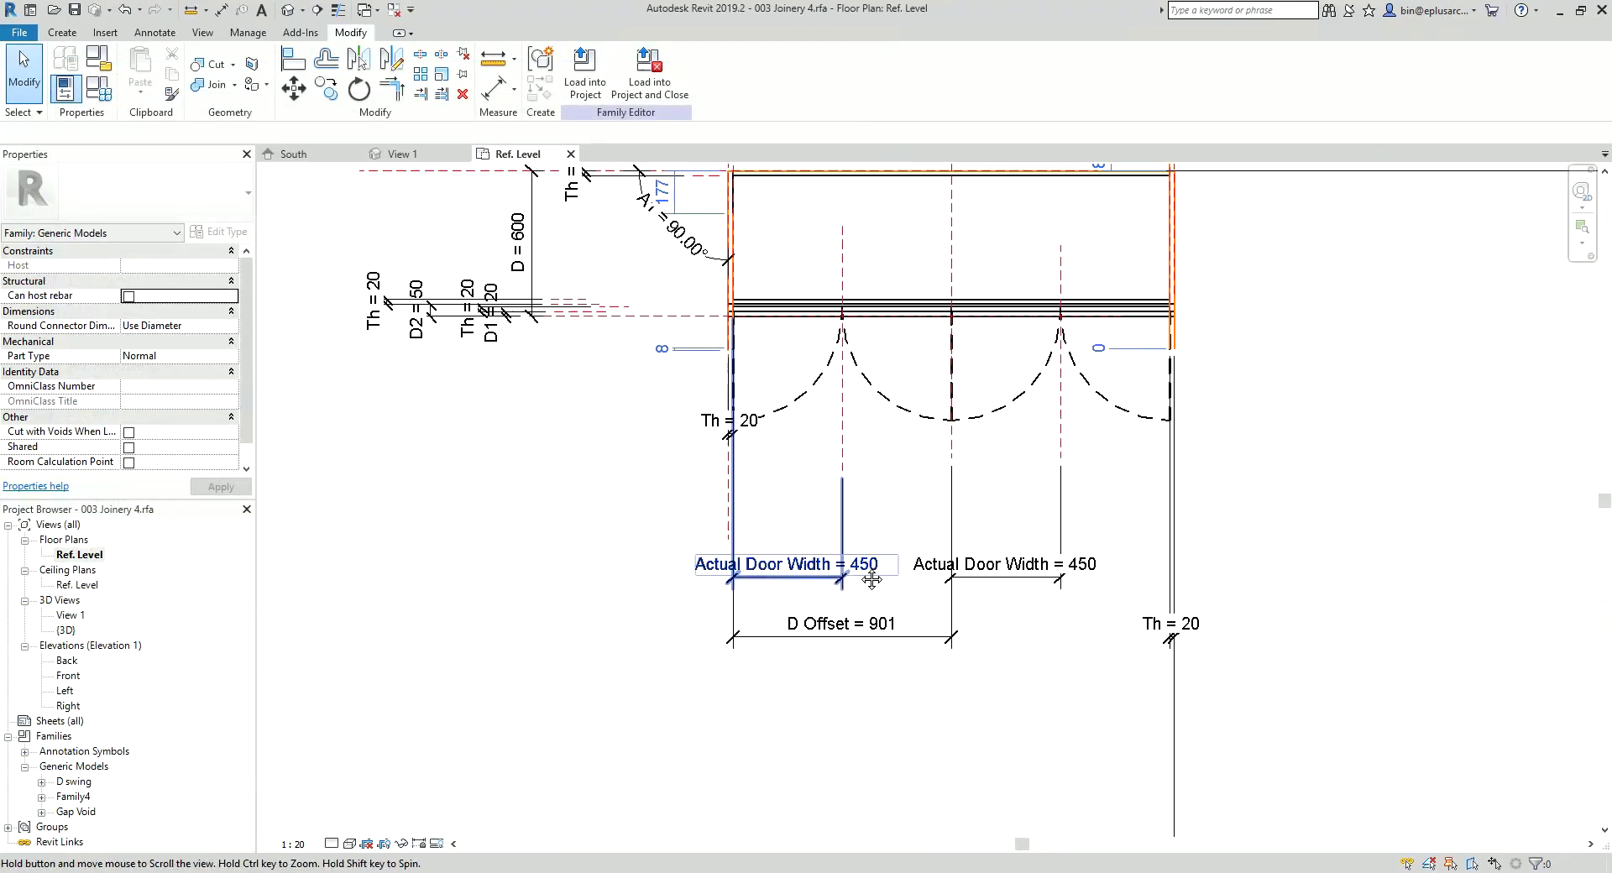
- Set Length to 1840, dismissing the identical-instances warning, so doors become 600 wide
{"action": "left_click", "coordinate": [98, 87]}
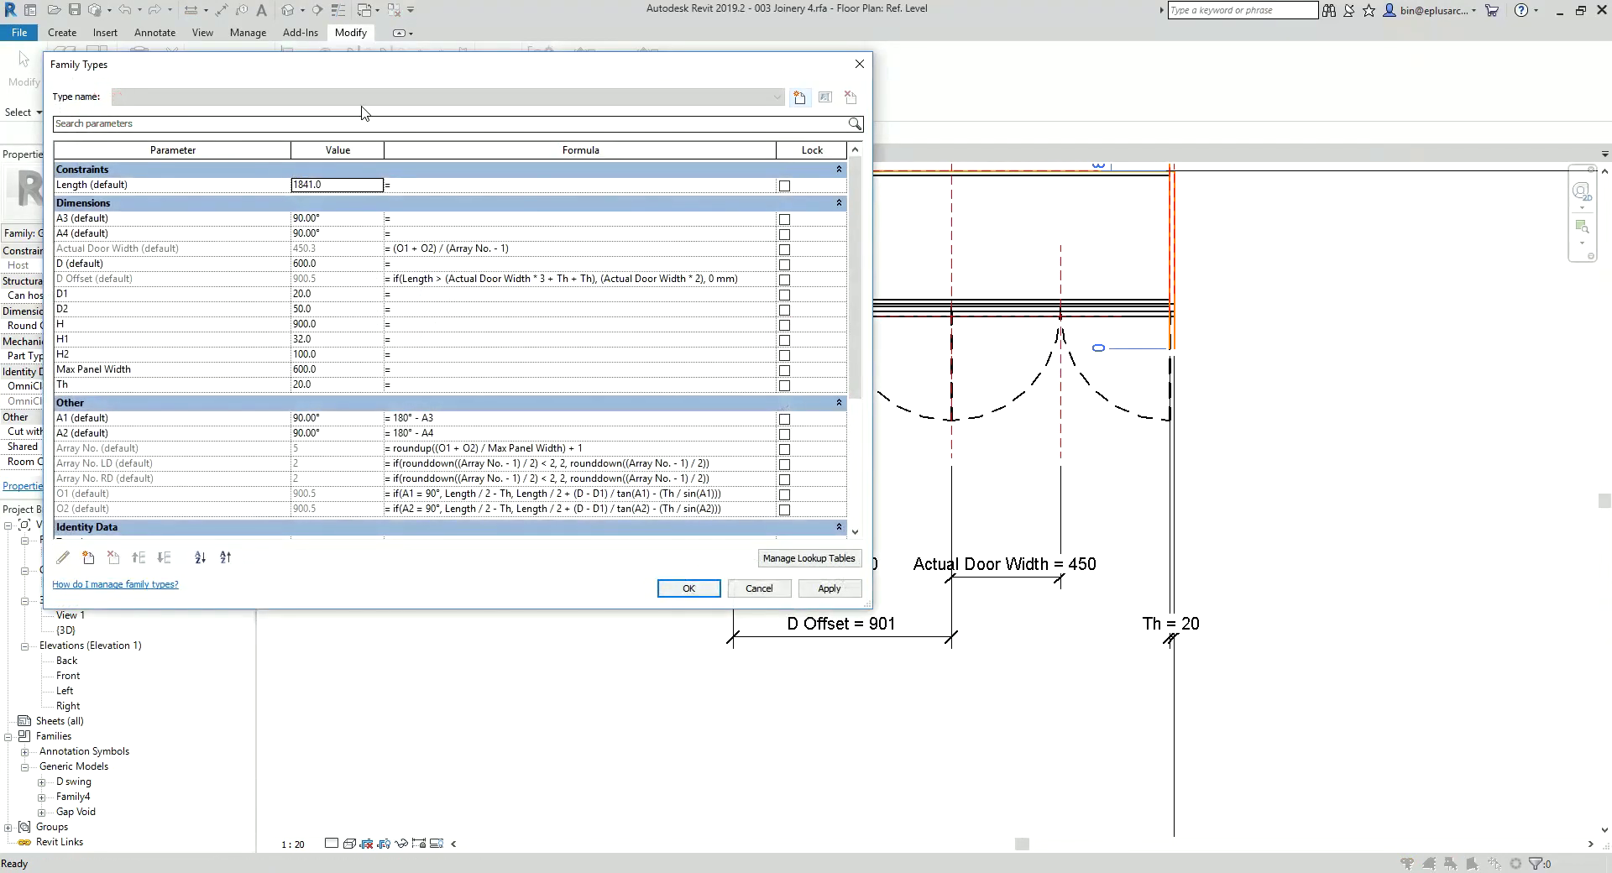
{"action": "left_click_drag", "start_coordinate": [374, 67], "coordinate": [287, 33]}
{"action": "left_click", "coordinate": [259, 148]}
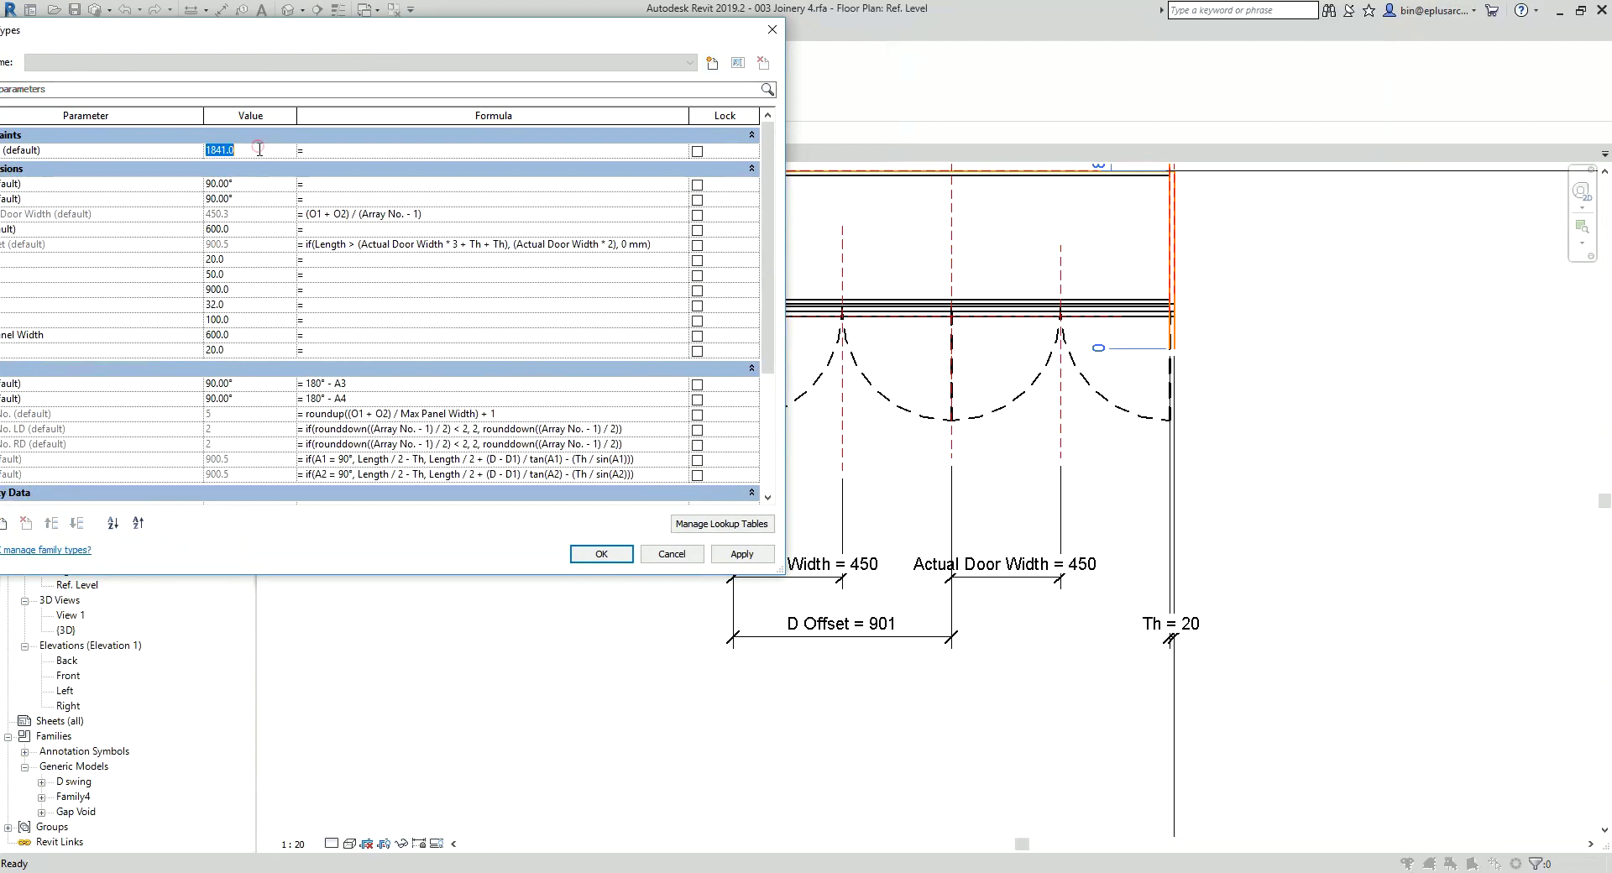
{"action": "type", "text": "1"}
{"action": "left_click", "coordinate": [742, 557]}
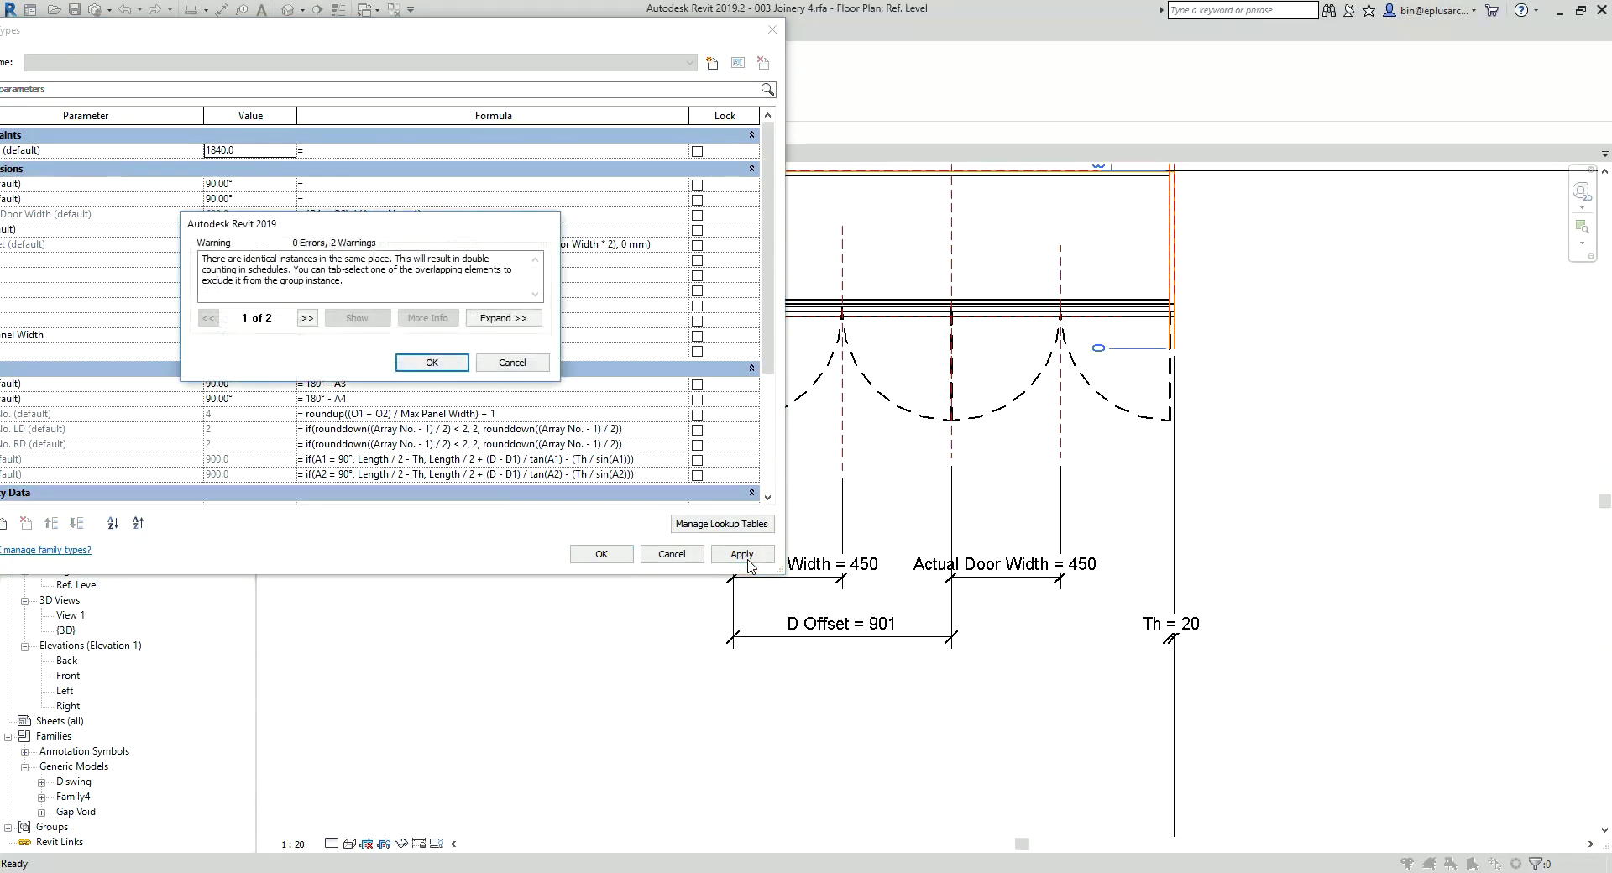
{"action": "left_click", "coordinate": [432, 363]}
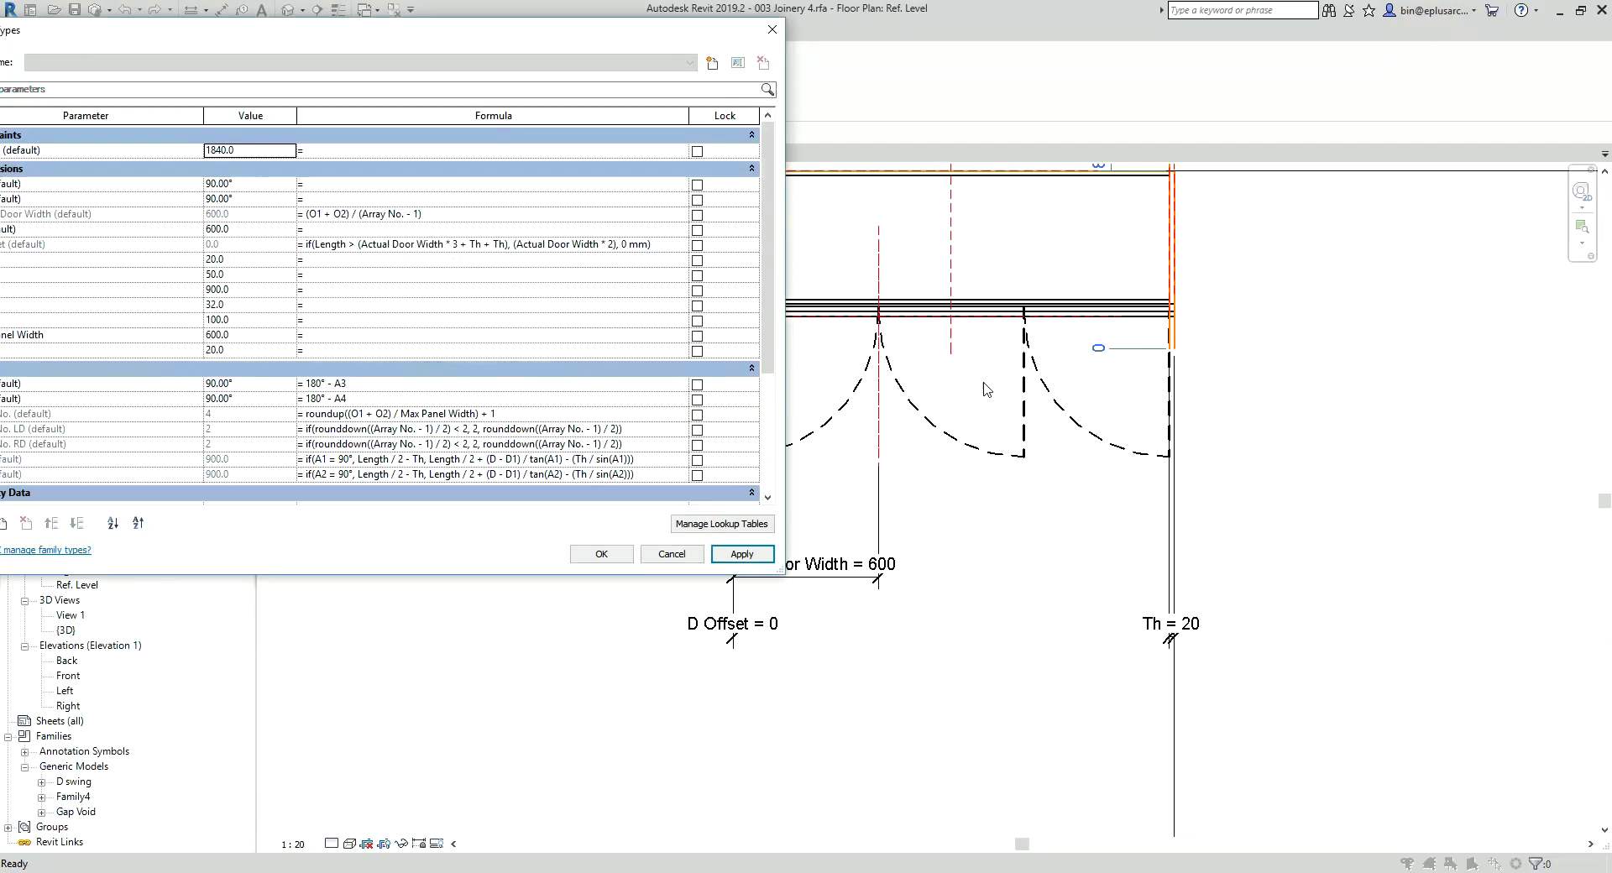
{"action": "left_click", "coordinate": [591, 554]}
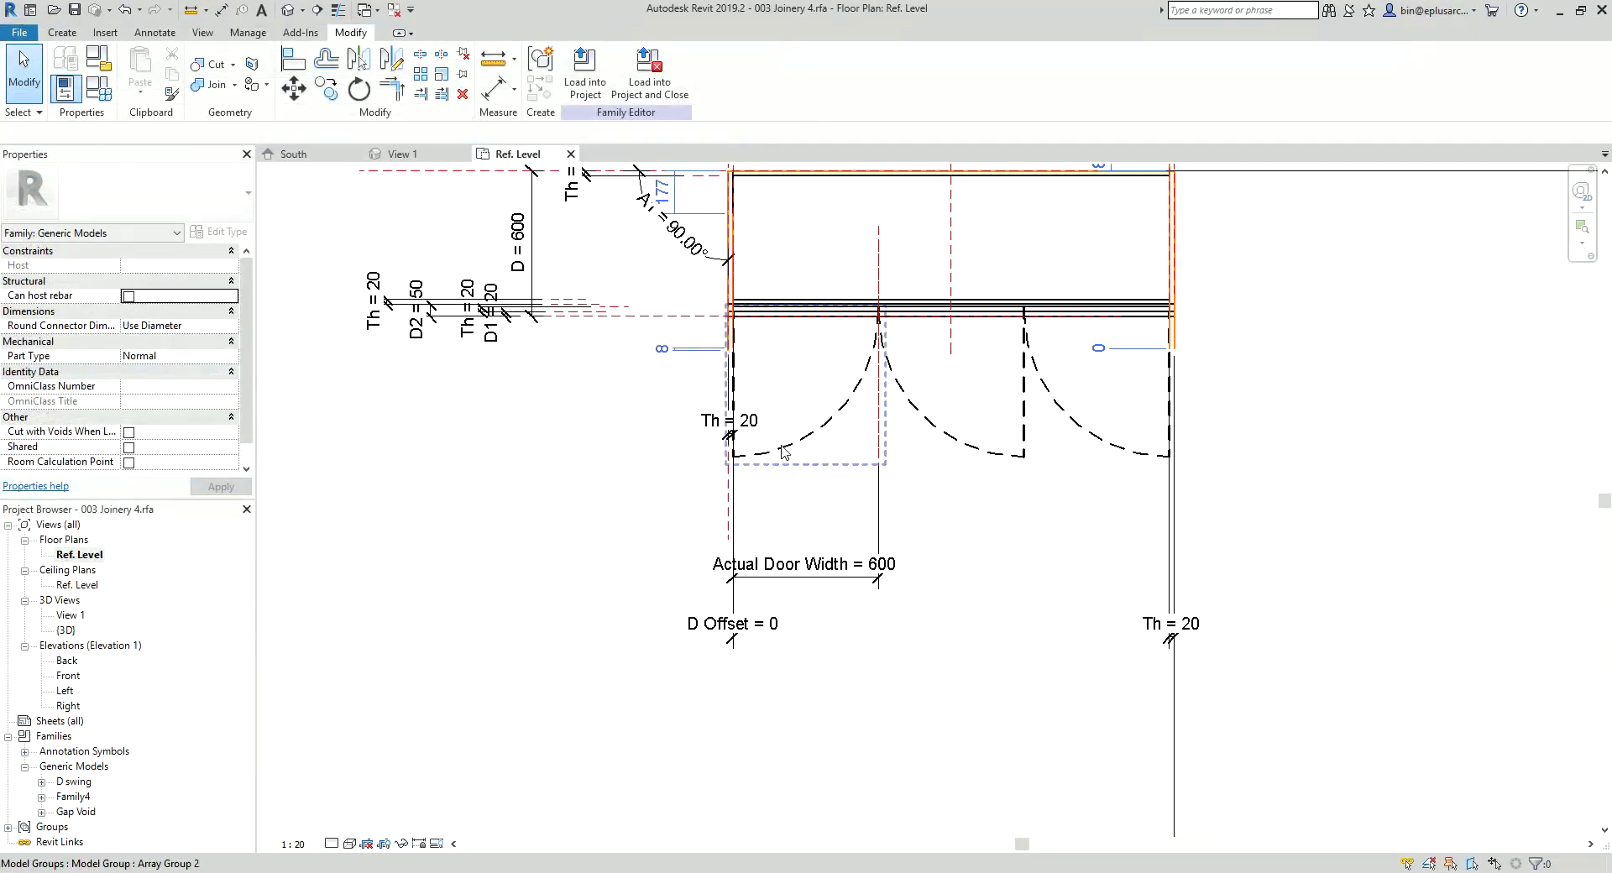
- Inspect the door swing array groups, including Array Group 3, then clear the selection
{"action": "left_click", "coordinate": [828, 441]}
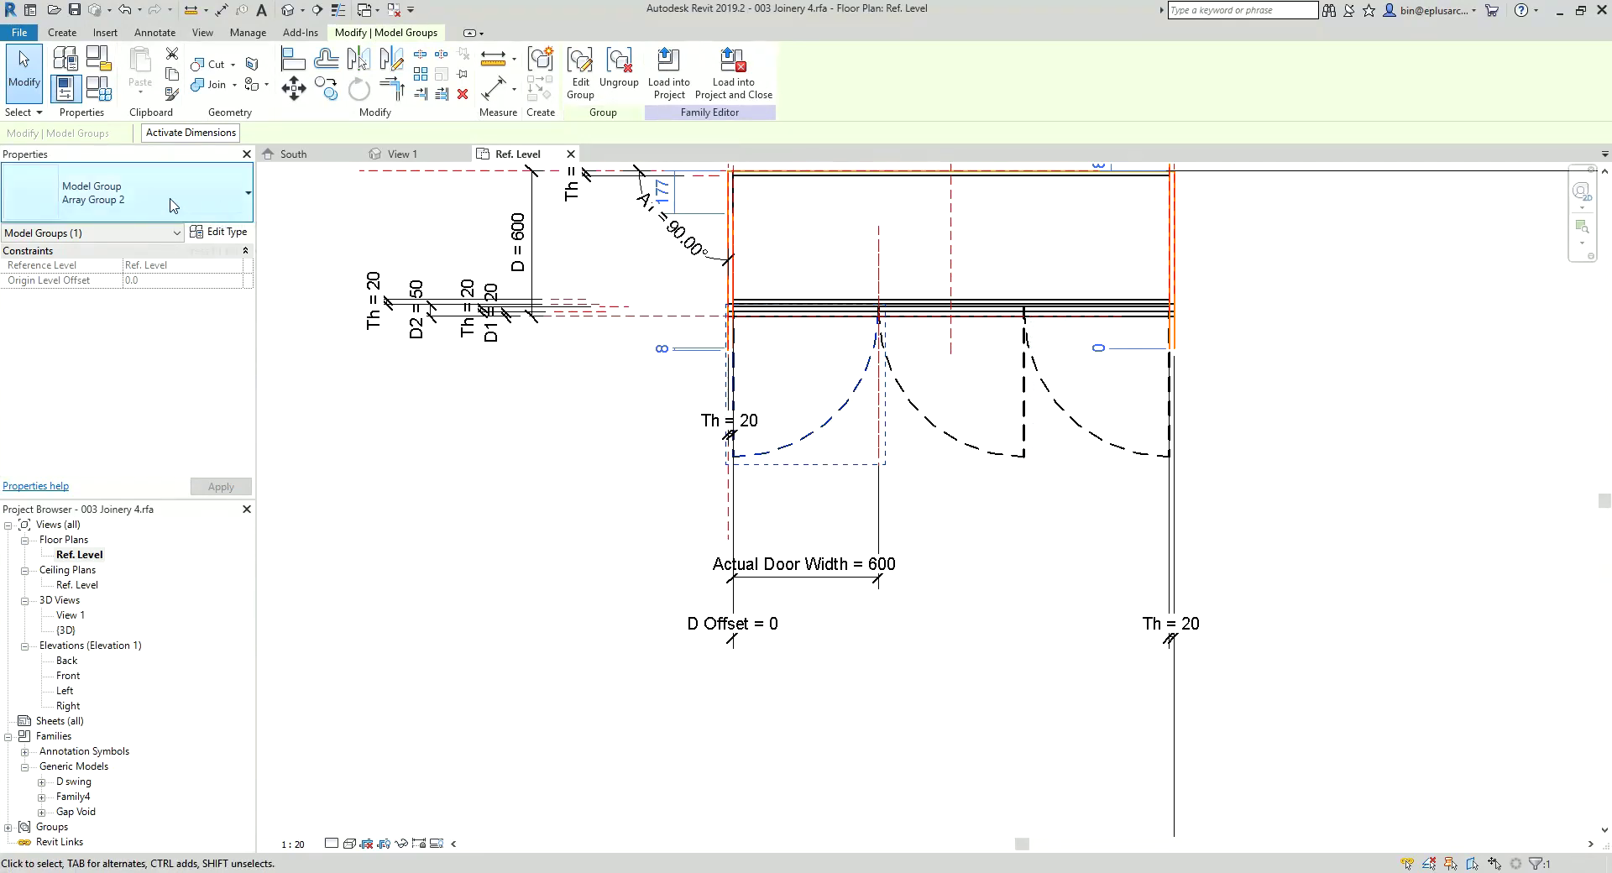
{"action": "left_click", "coordinate": [946, 440]}
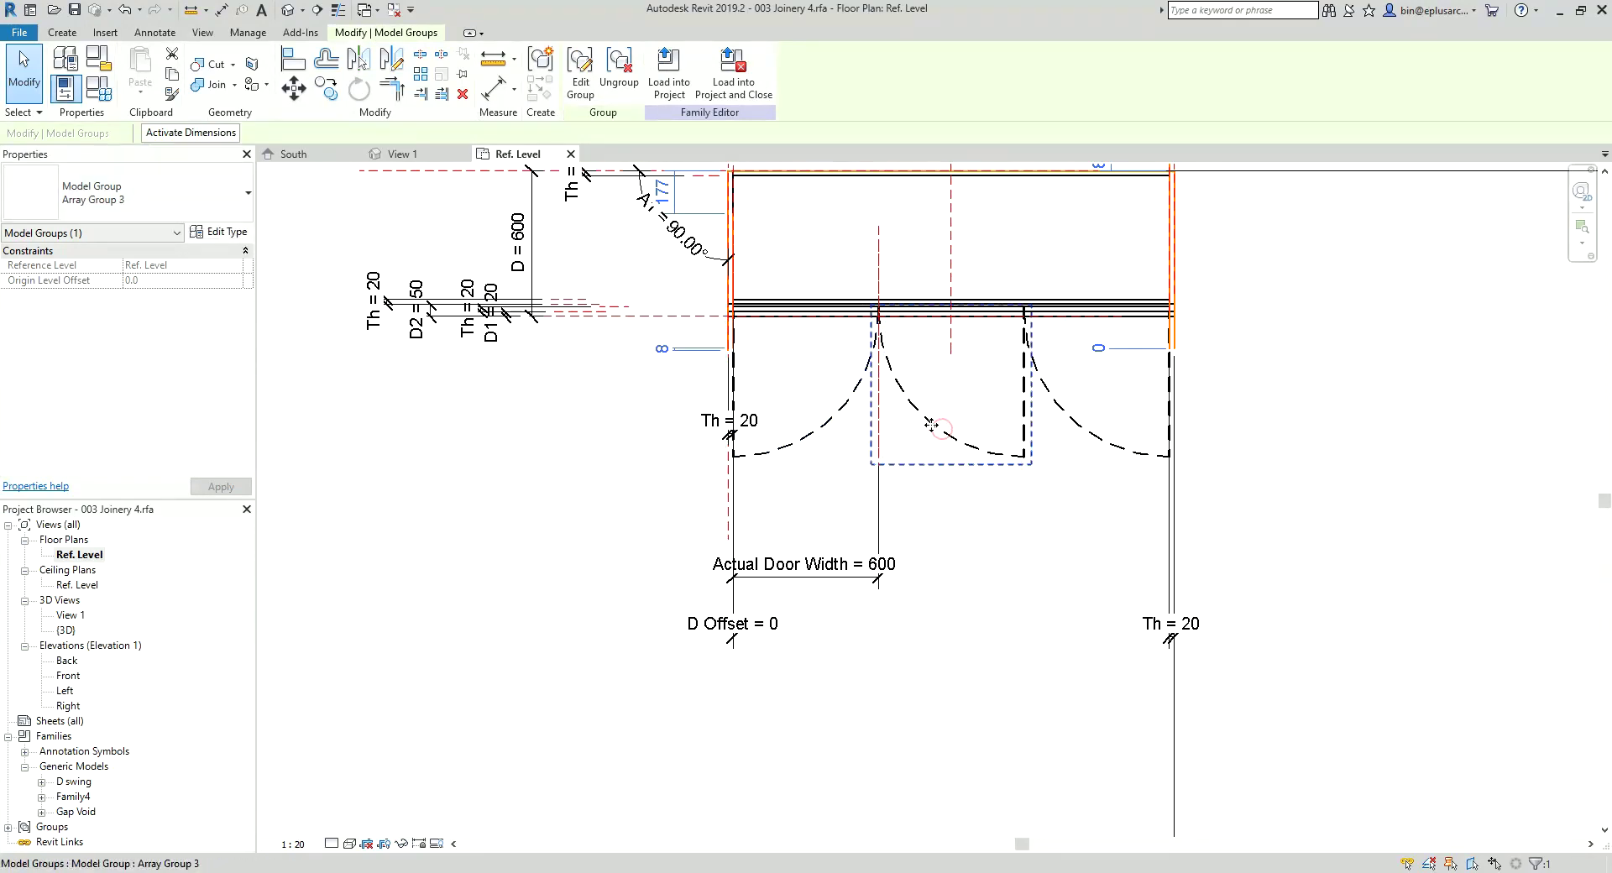
{"action": "left_click", "coordinate": [858, 446]}
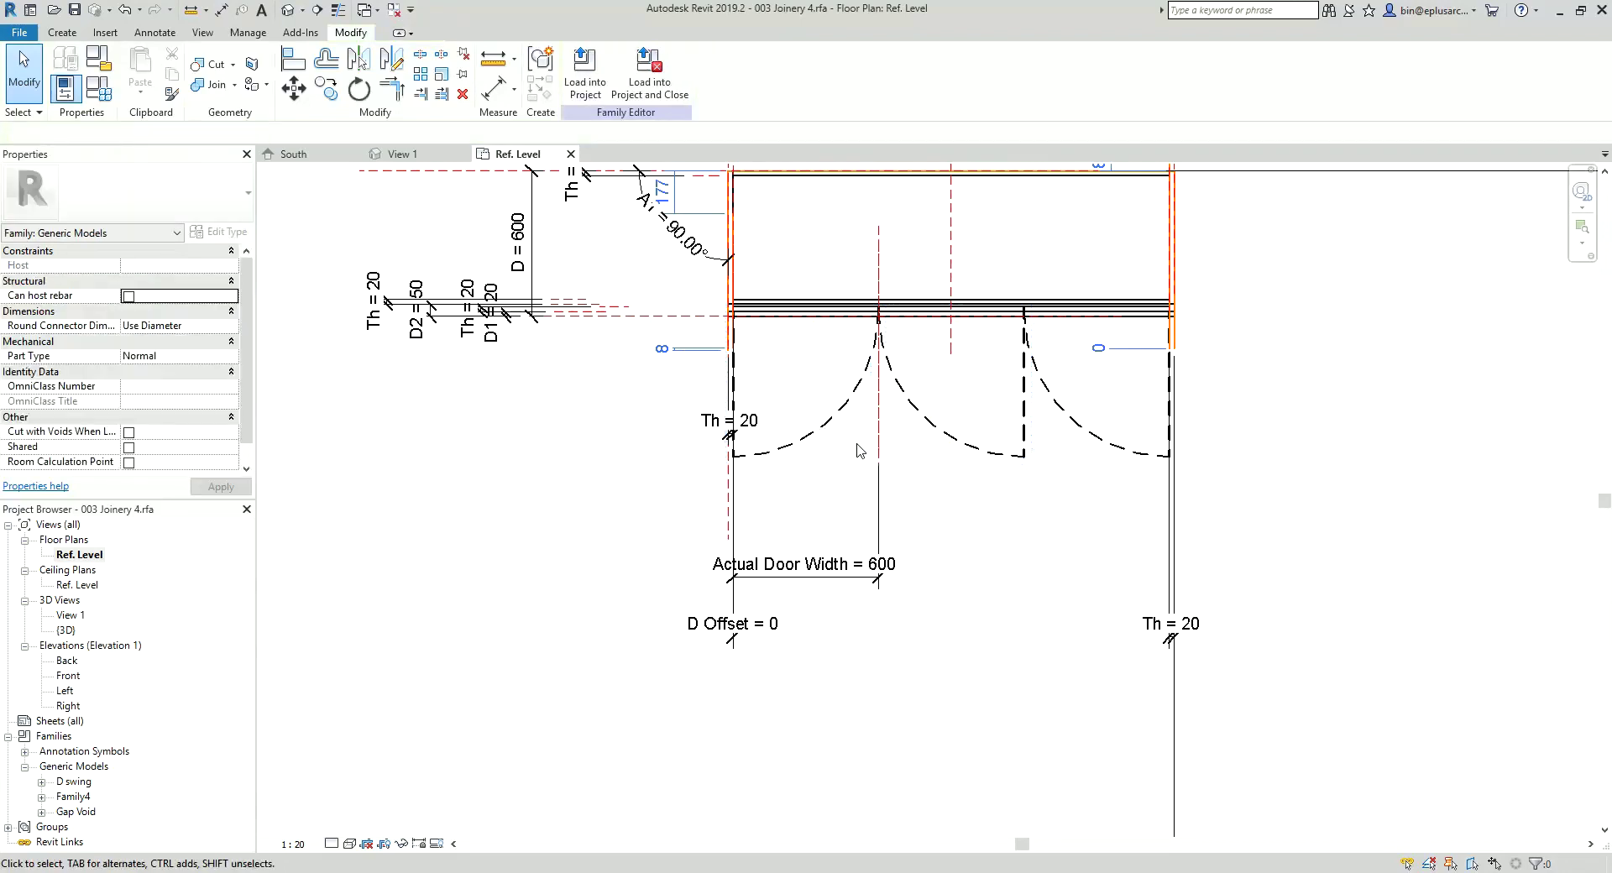
{"action": "left_click", "coordinate": [927, 422]}
{"action": "left_click", "coordinate": [927, 422]}
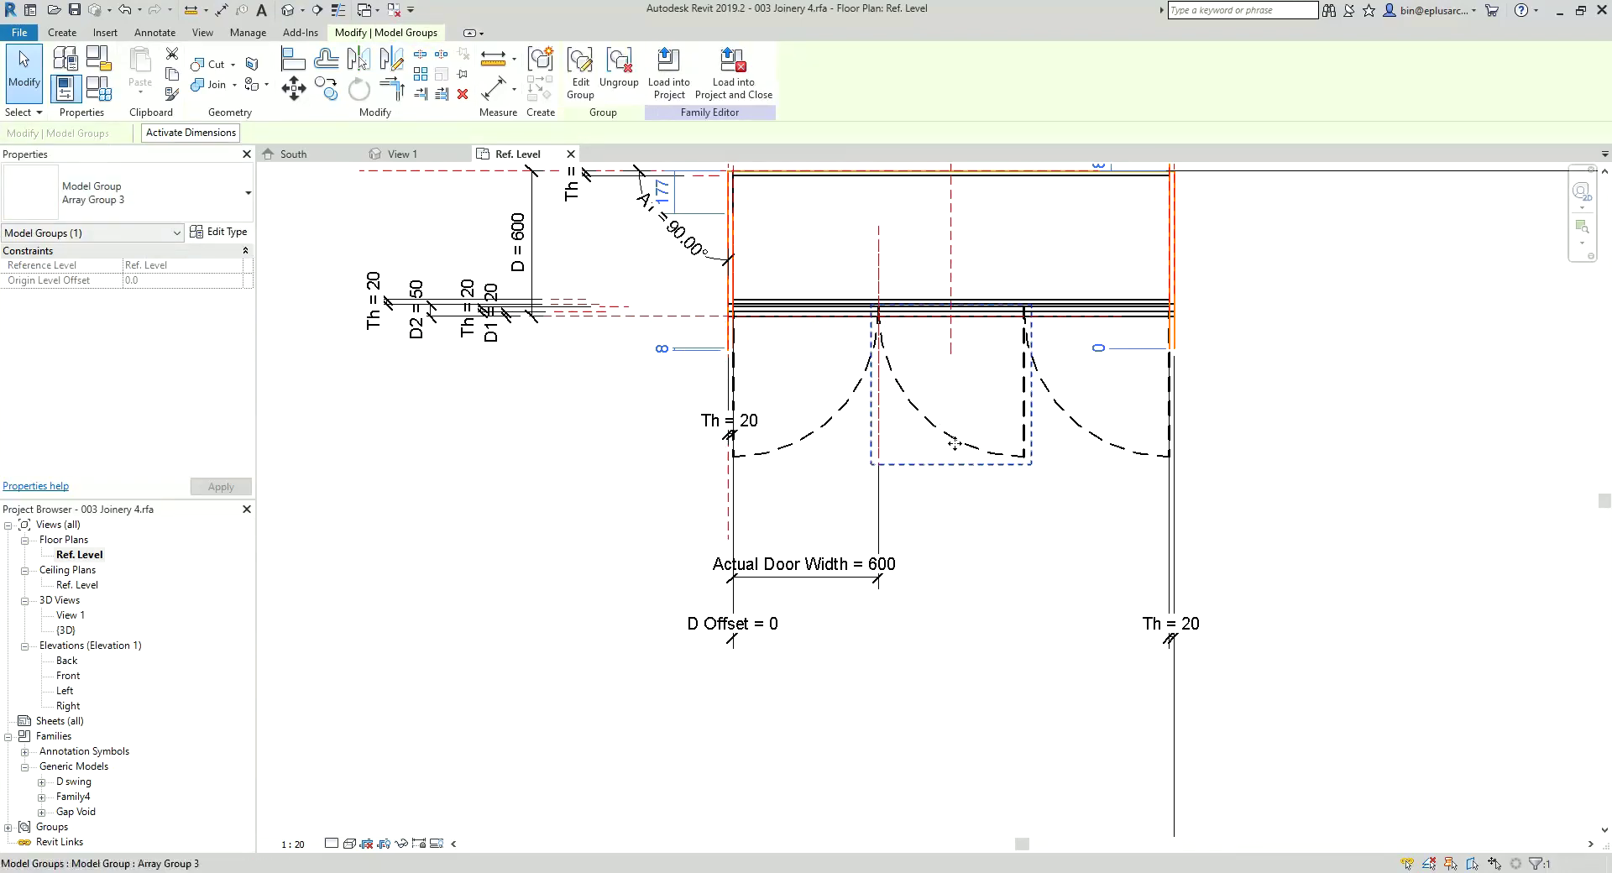
{"action": "middle_click_drag", "start_coordinate": [946, 431], "coordinate": [974, 473]}
{"action": "key", "text": "Escape"}
- Save the family and load it into Project222, overwriting the existing version
{"action": "left_click", "coordinate": [643, 90]}
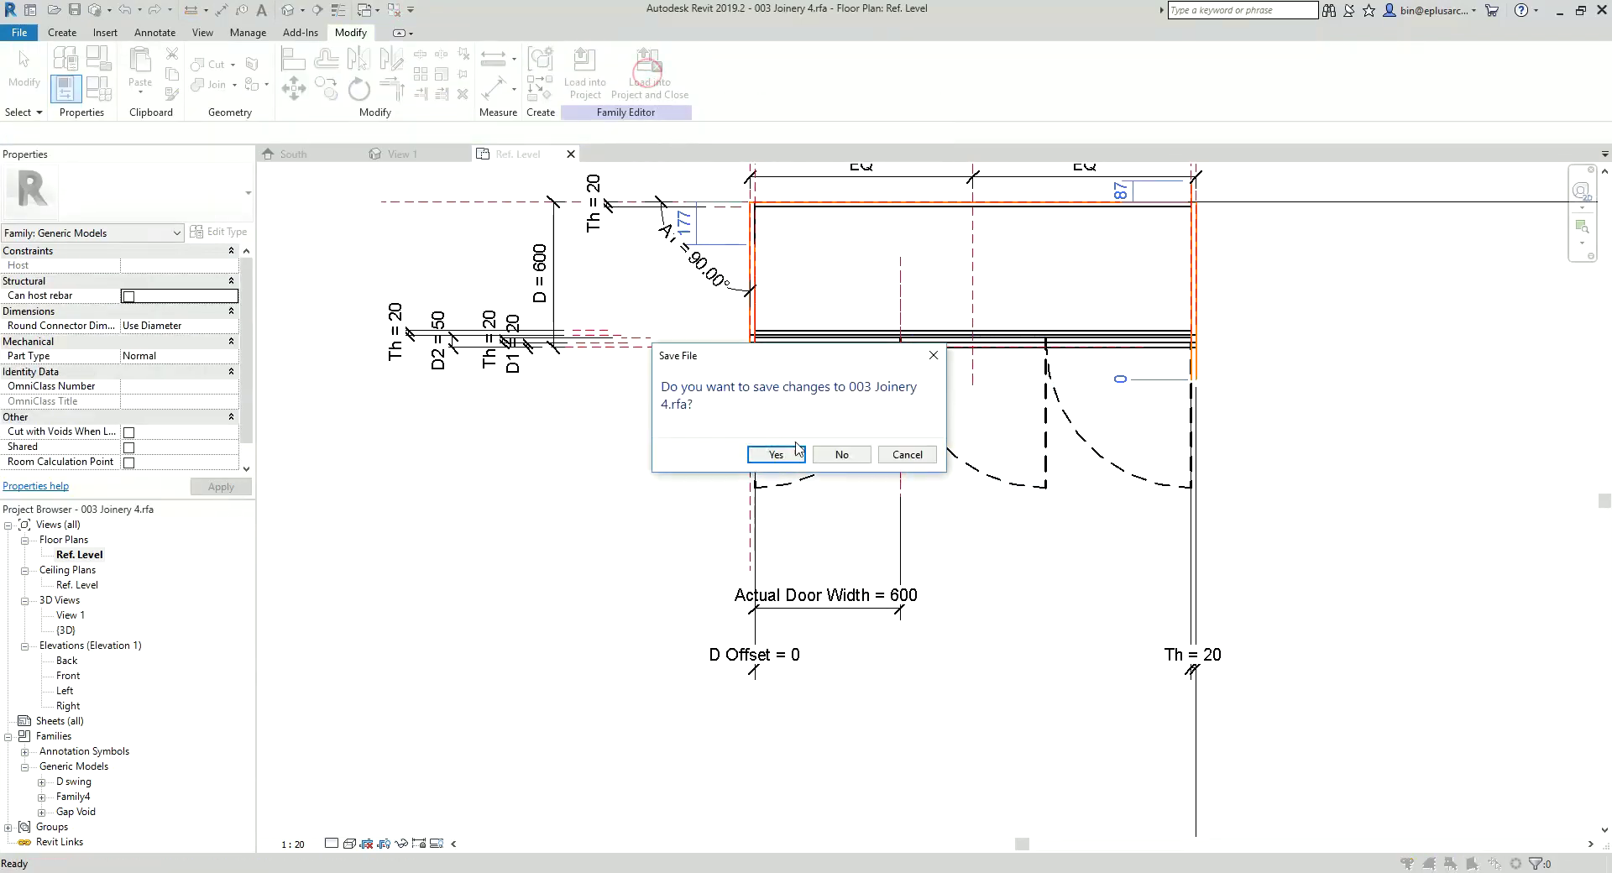
{"action": "left_click", "coordinate": [838, 455]}
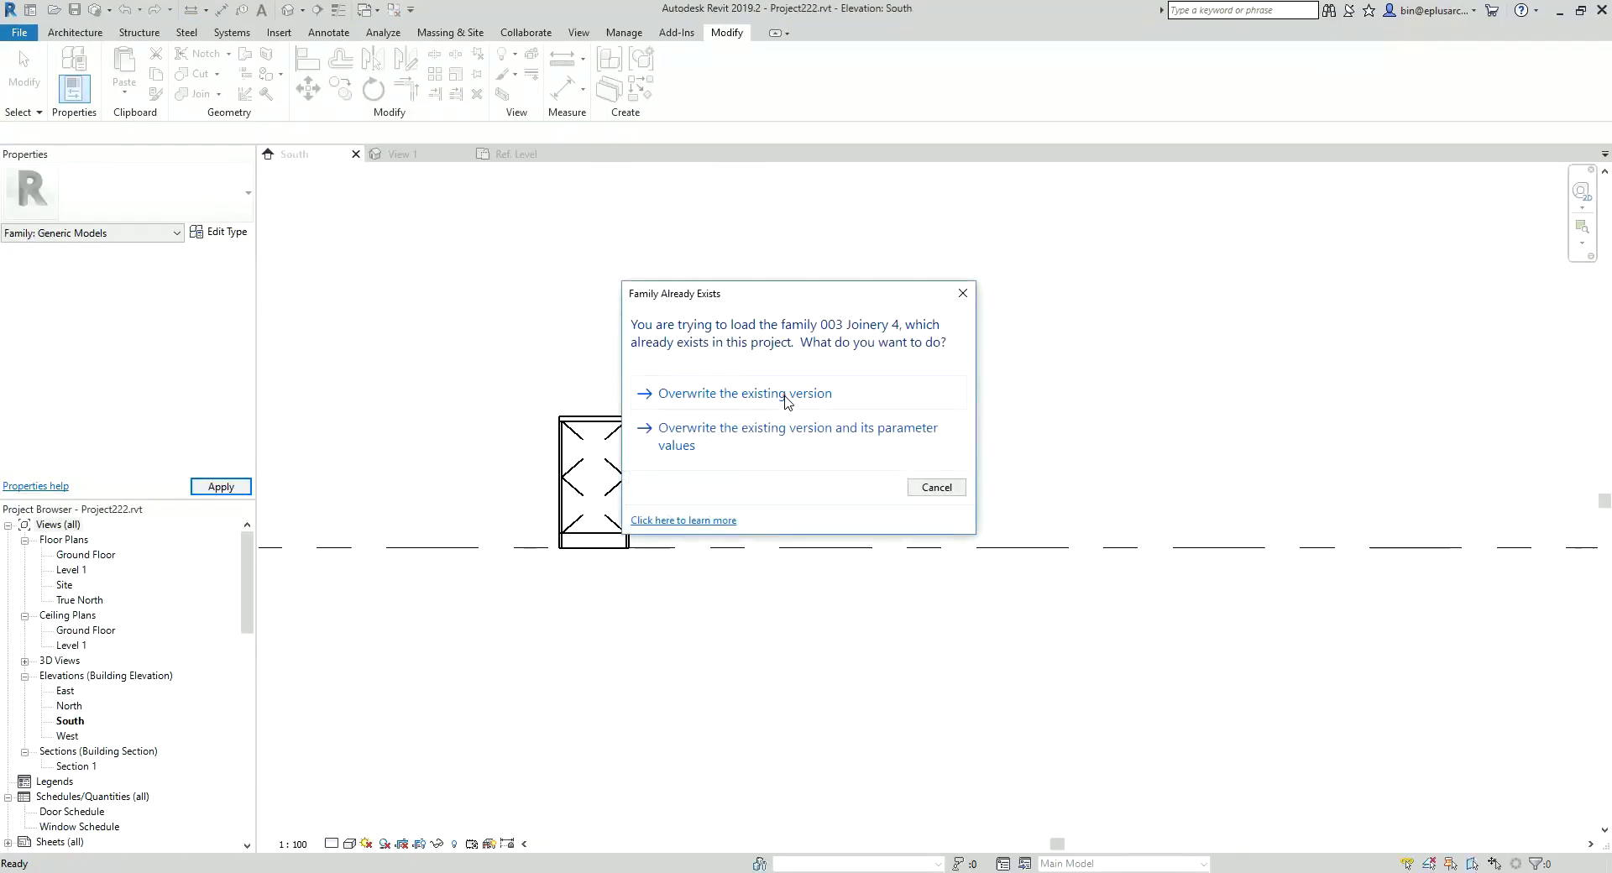
{"action": "left_click", "coordinate": [791, 302]}
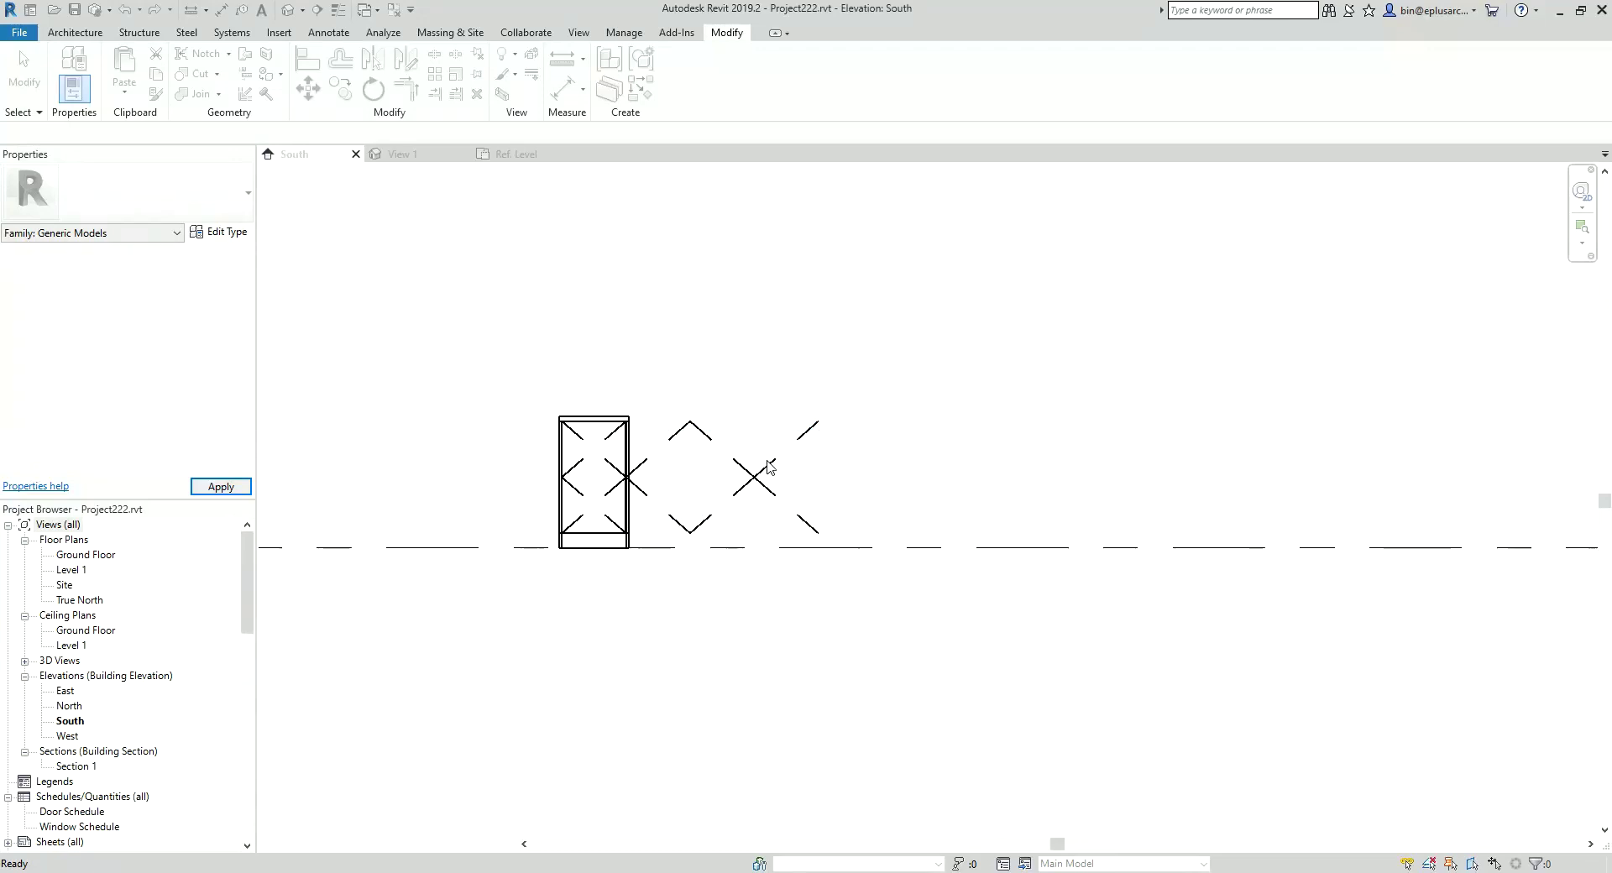
- Place another cabinet of the same type using CS
{"action": "left_click", "coordinate": [632, 479]}
{"action": "key", "text": "c"}
{"action": "key", "text": "s"}
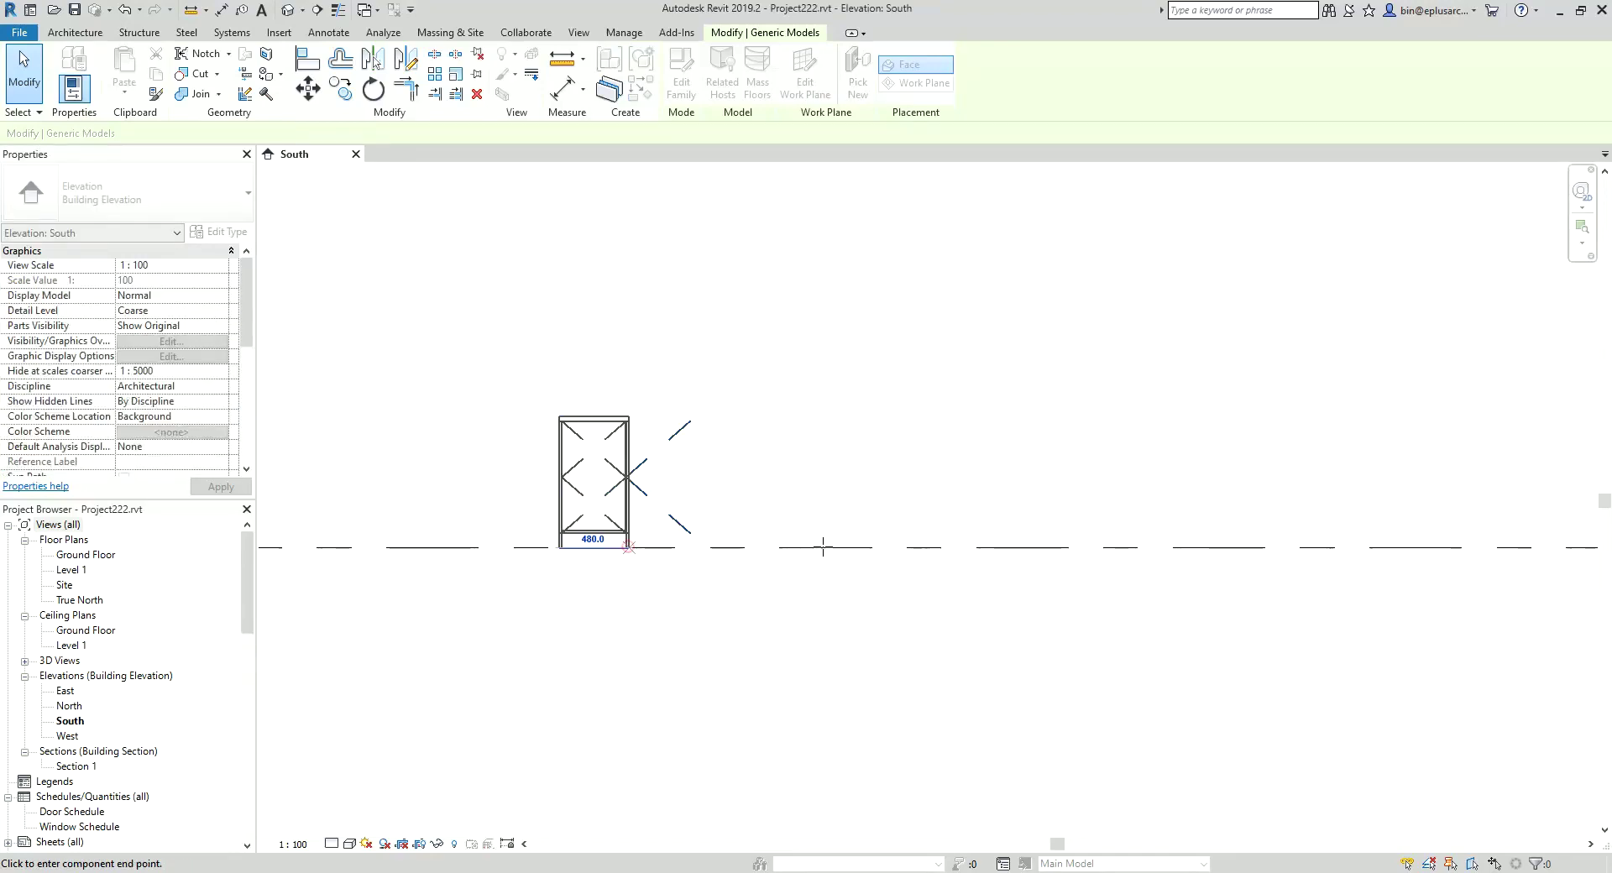
{"action": "left_click", "coordinate": [883, 548]}
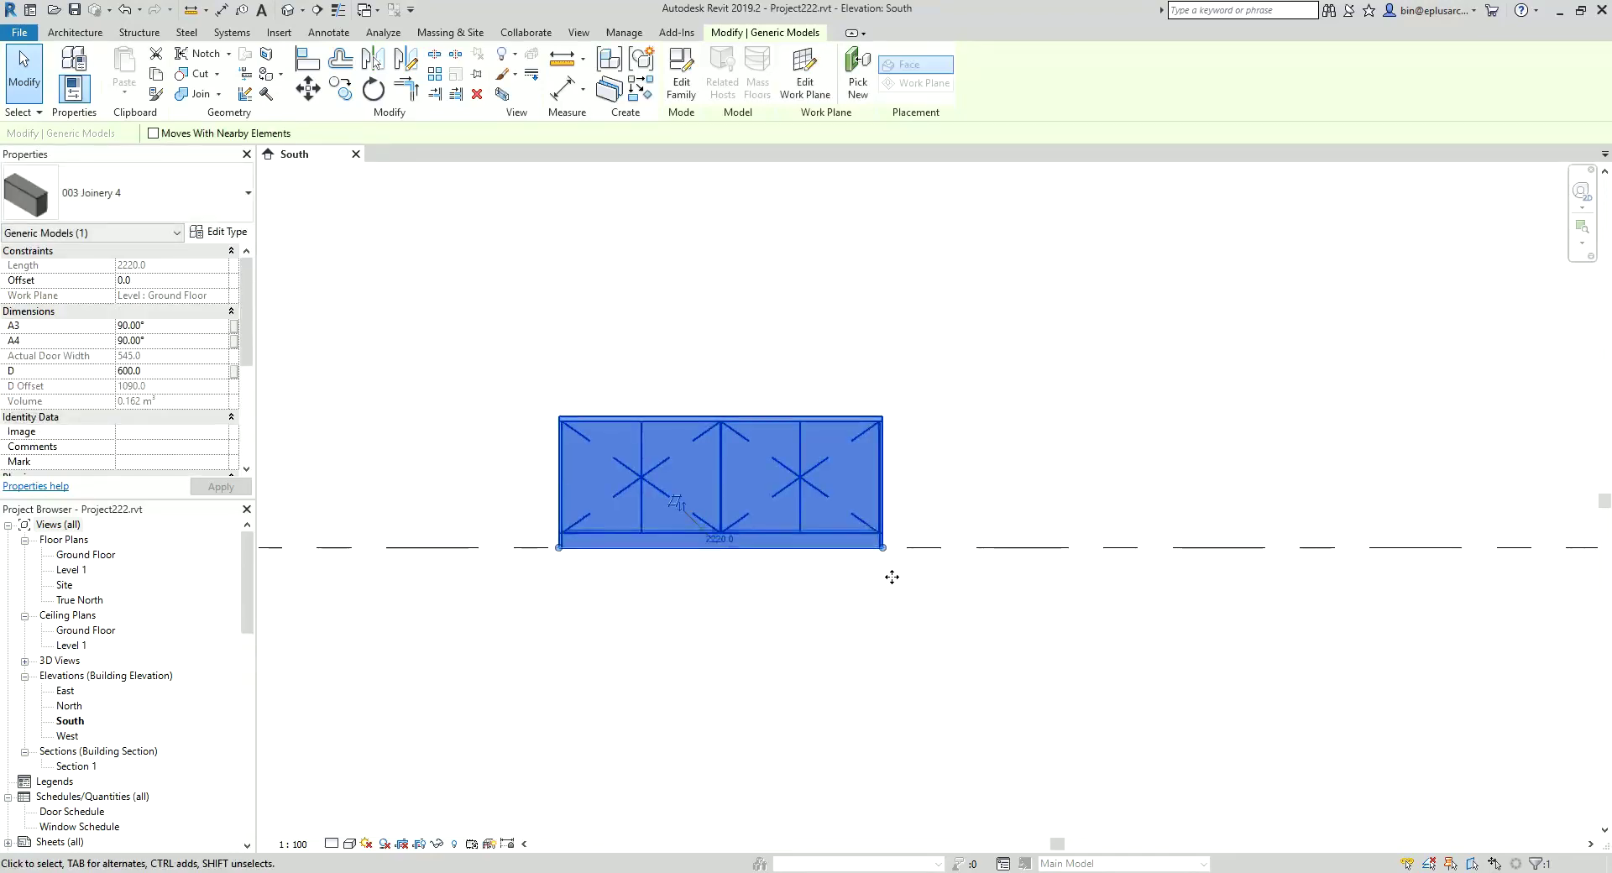
- Change the cabinet length to 1840, 1200, 1900 and finally 600
{"action": "left_click", "coordinate": [731, 540]}
{"action": "type", "text": "1"}
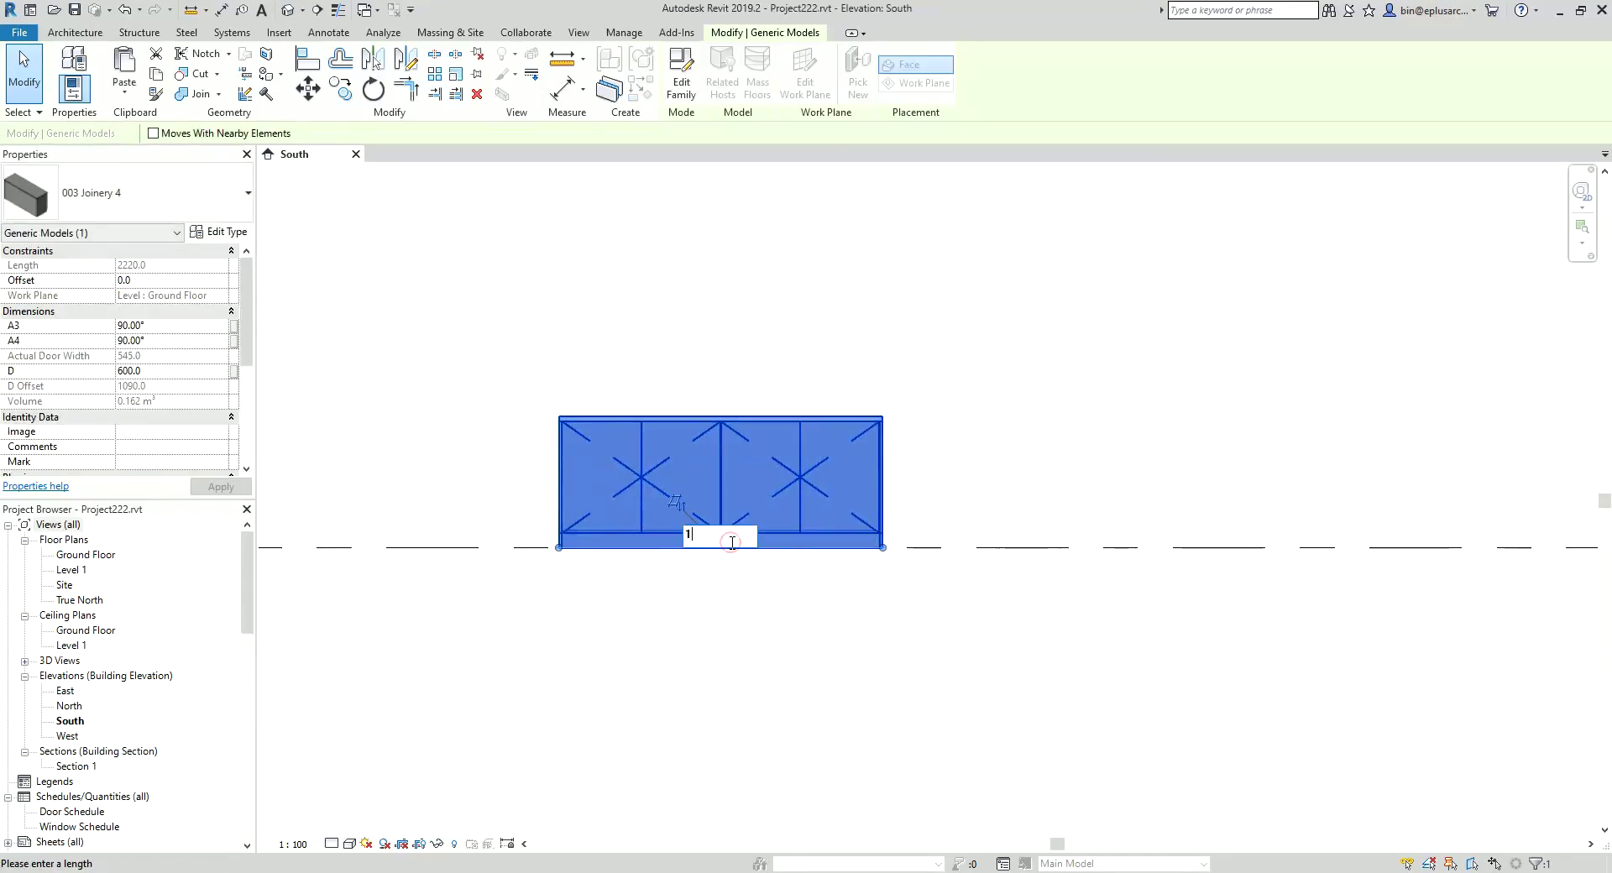
{"action": "type", "text": "840"}
{"action": "key", "text": "Return"}
{"action": "type", "text": "12"}
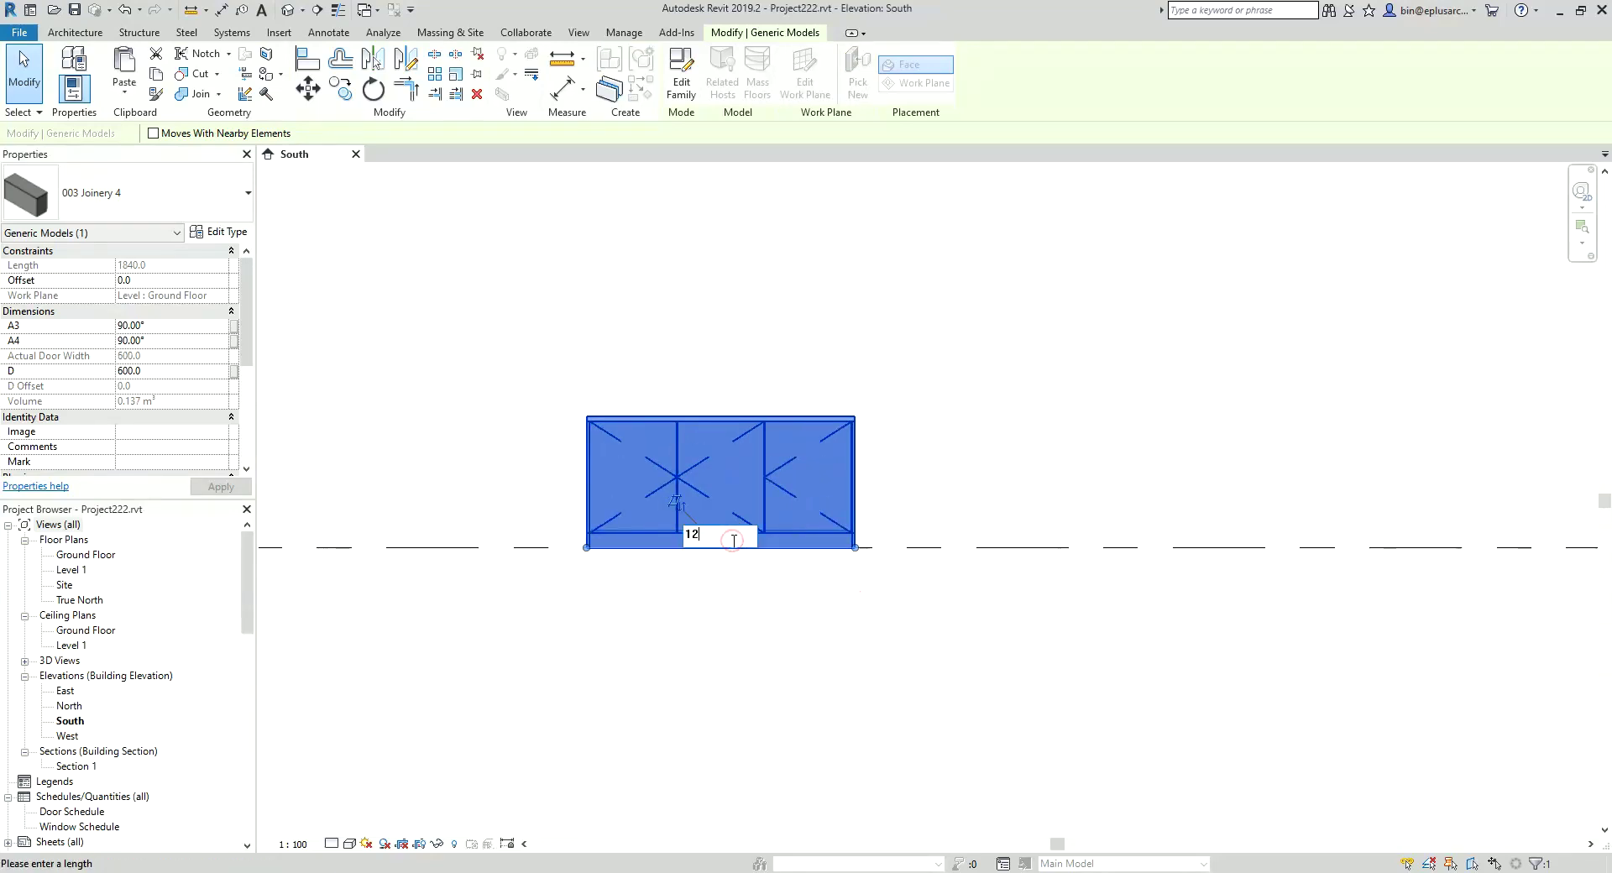
{"action": "type", "text": "00"}
{"action": "key", "text": "Return"}
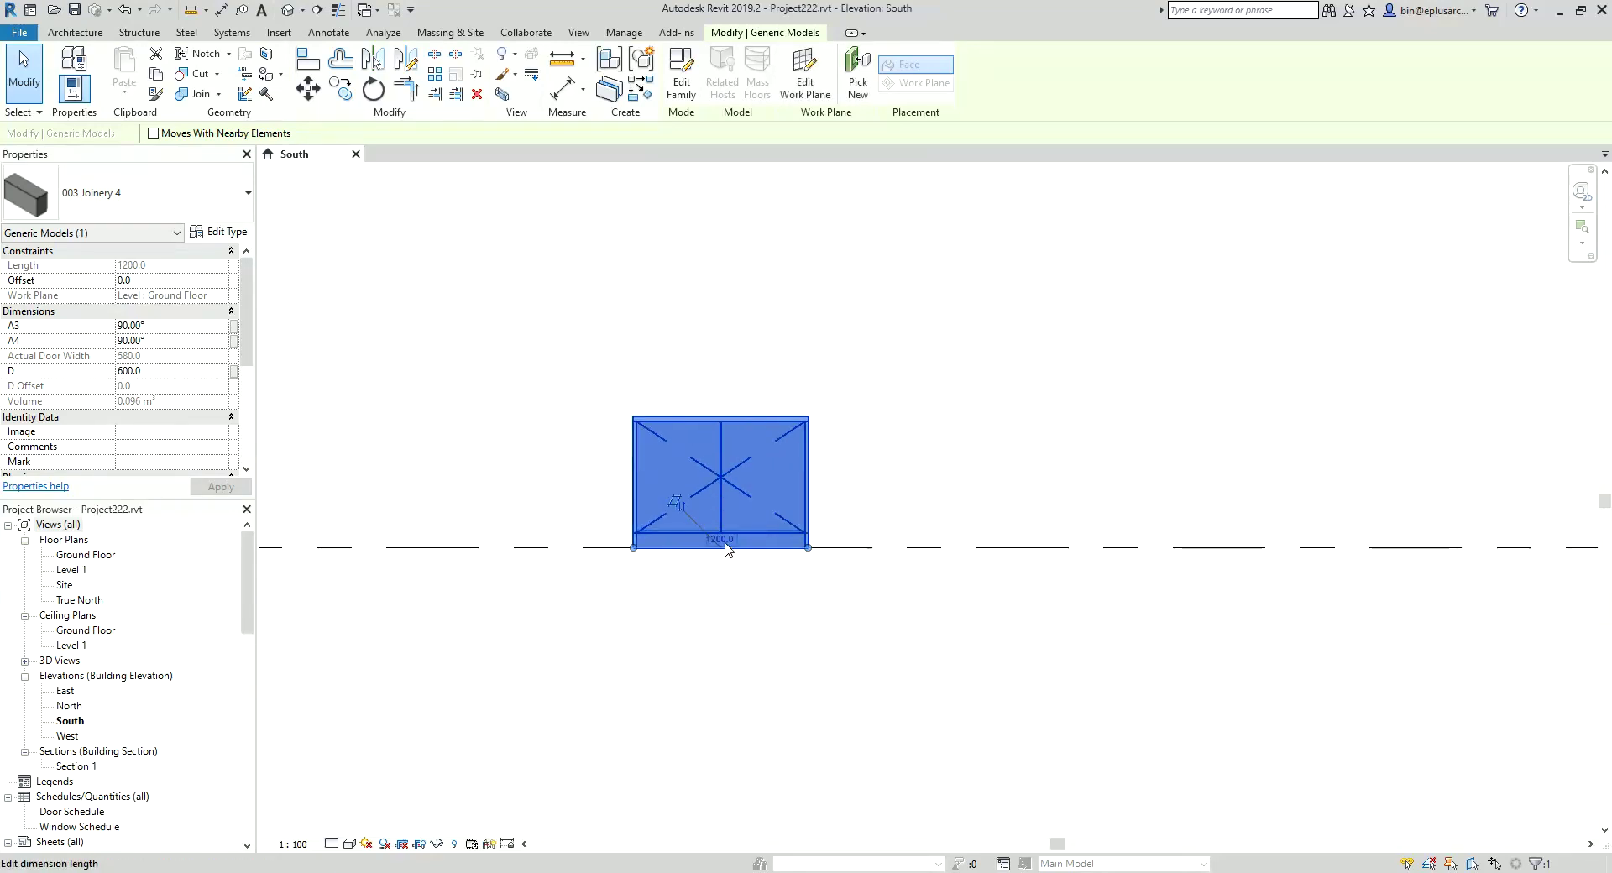
{"action": "left_click", "coordinate": [727, 547]}
{"action": "type", "text": "1900"}
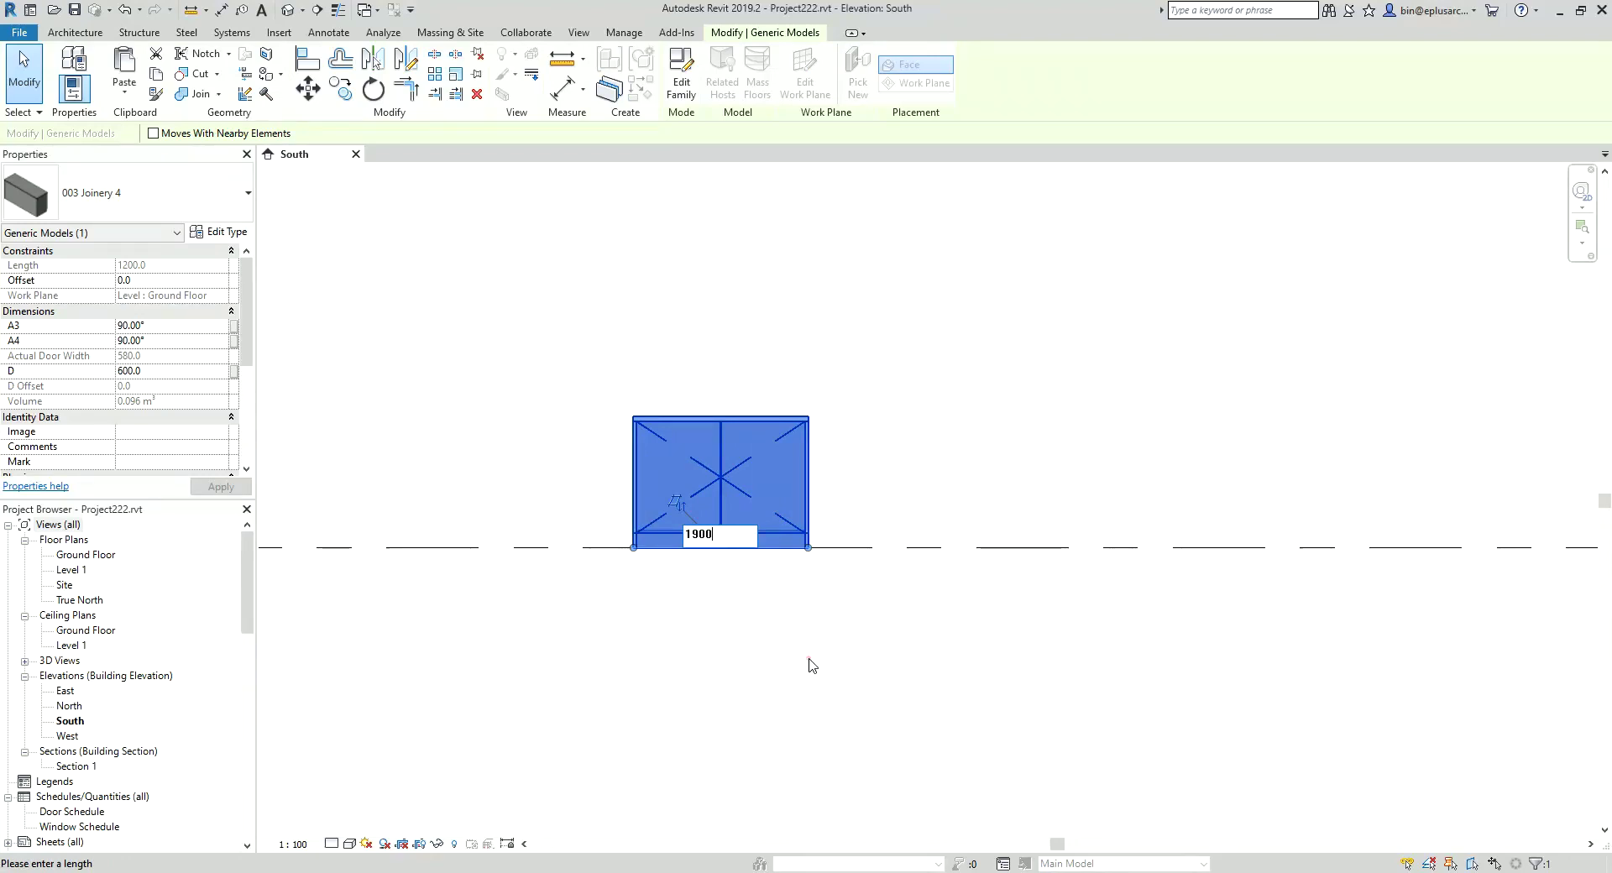
{"action": "key", "text": "Return"}
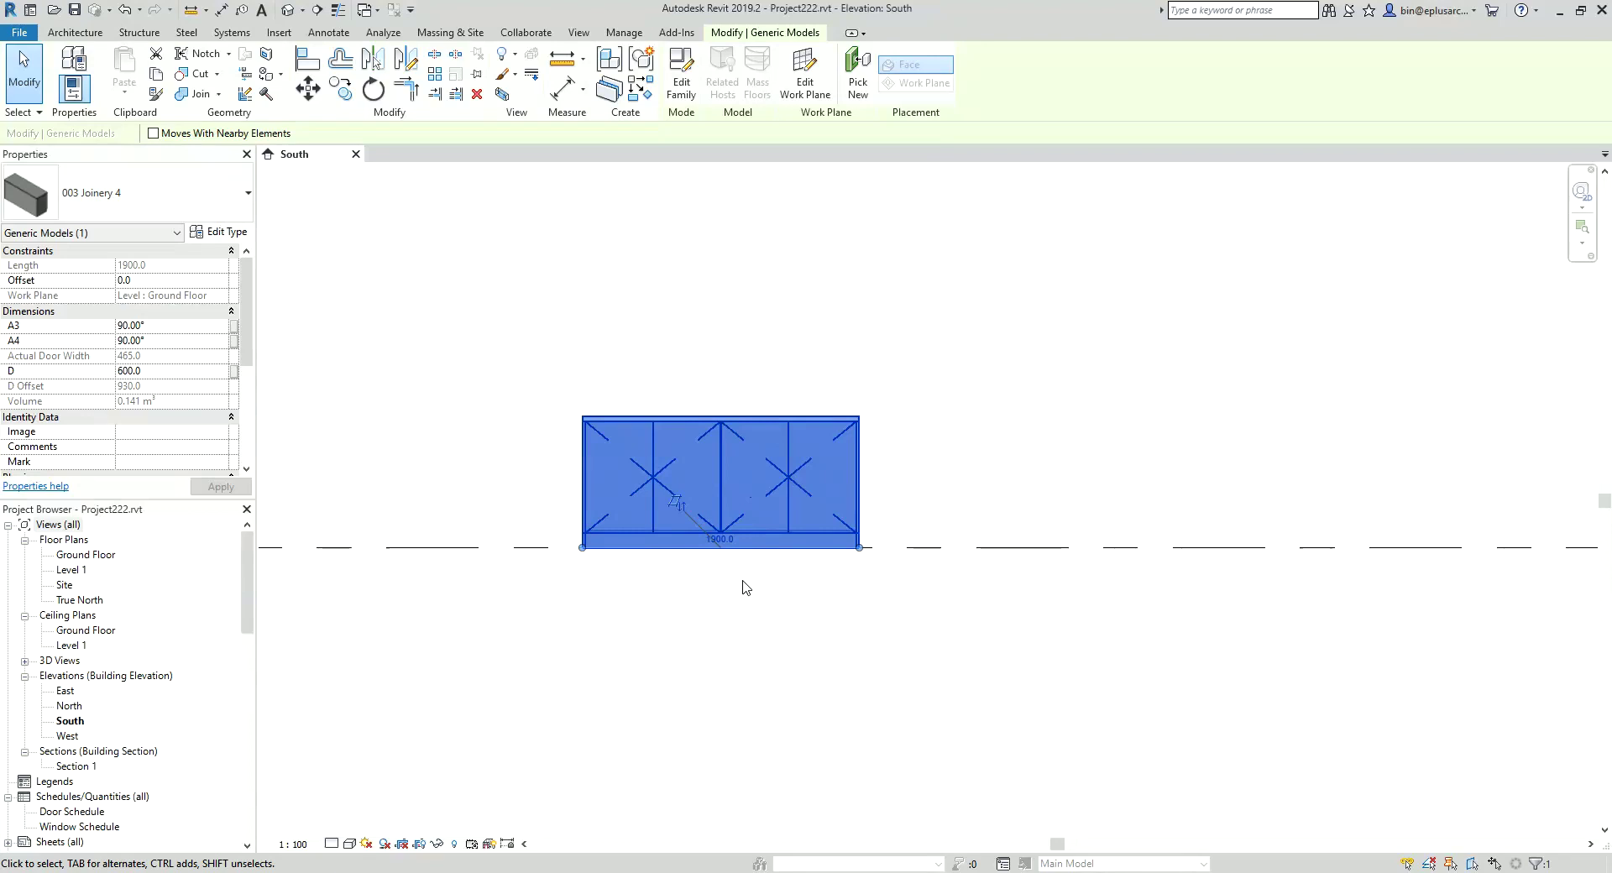
{"action": "left_click", "coordinate": [722, 541]}
{"action": "type", "text": "600"}
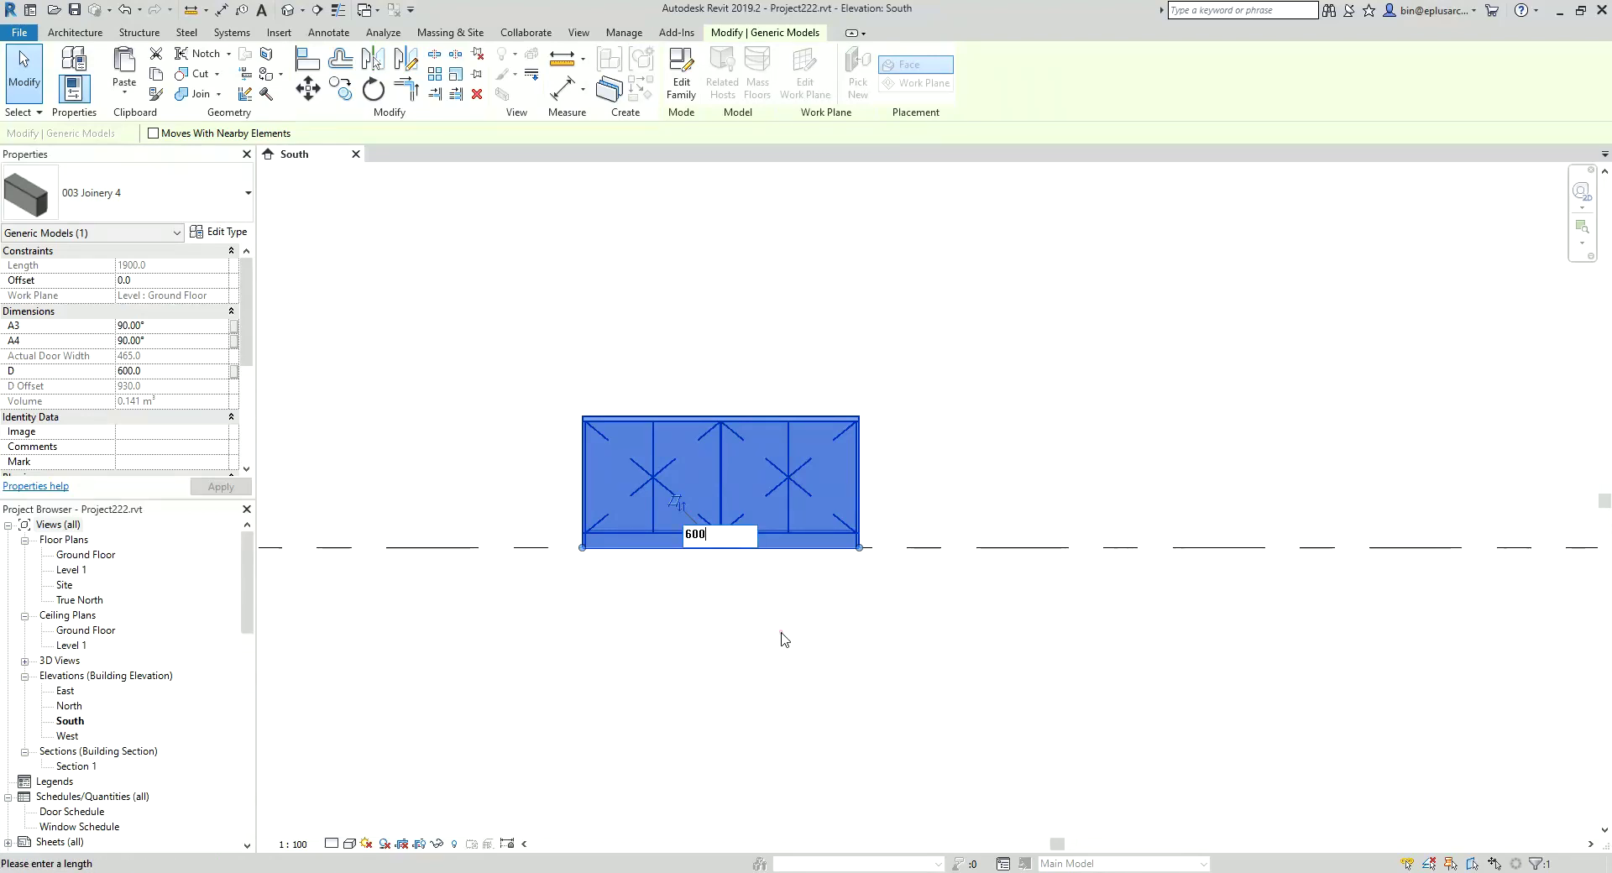
{"action": "key", "text": "Return"}
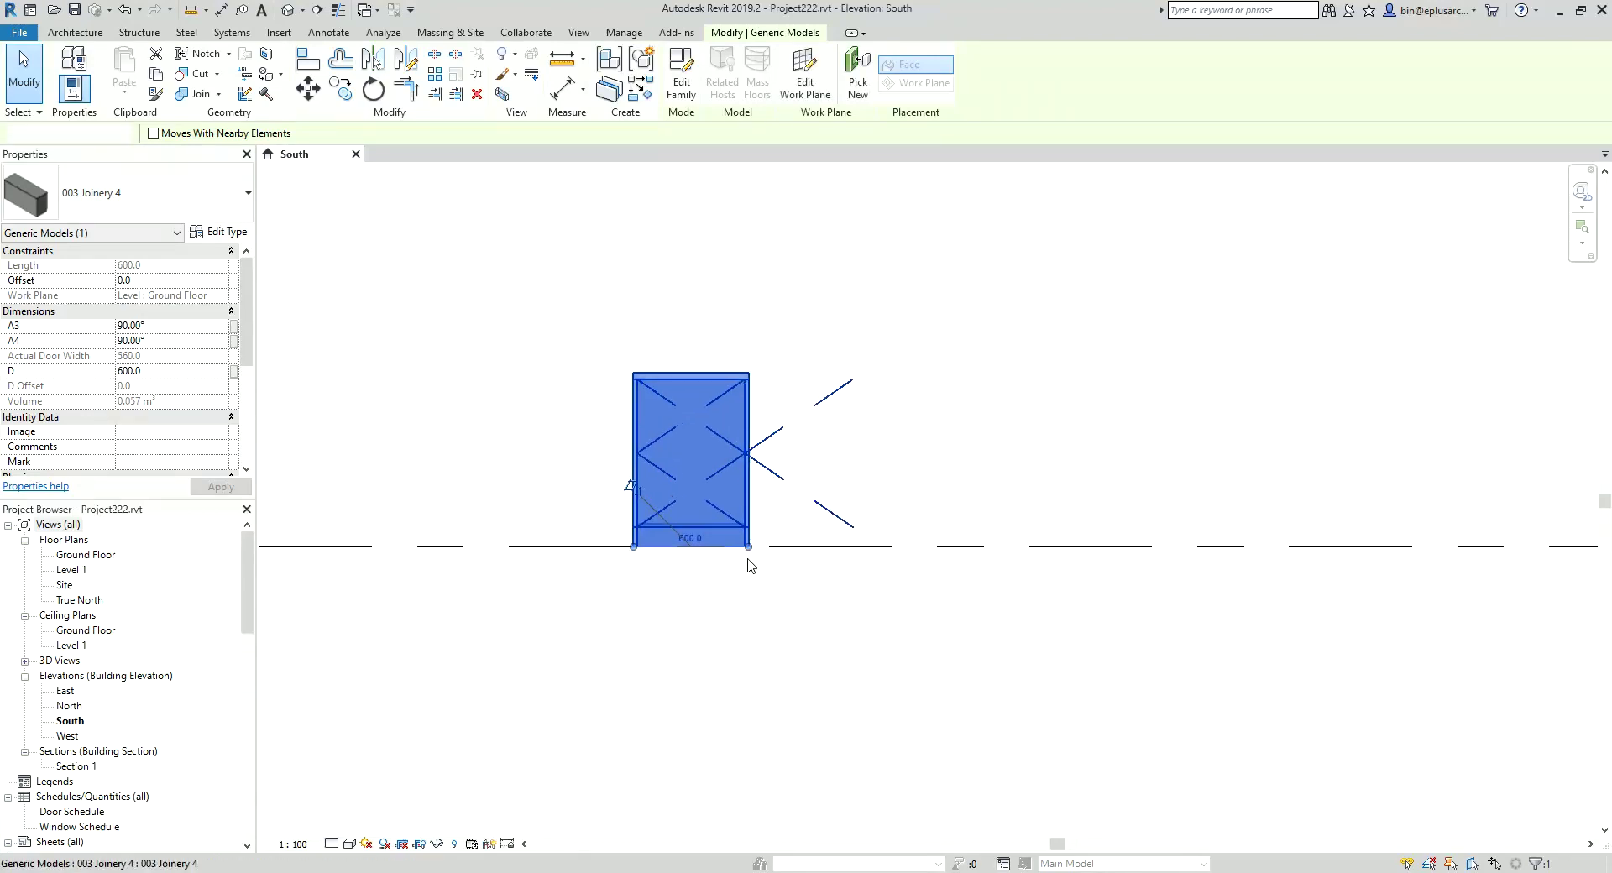
{"action": "key", "text": "Escape"}
- Open the Ground Floor plan and zoom in on the cabinet and its door swings
{"action": "double_click", "coordinate": [99, 552]}
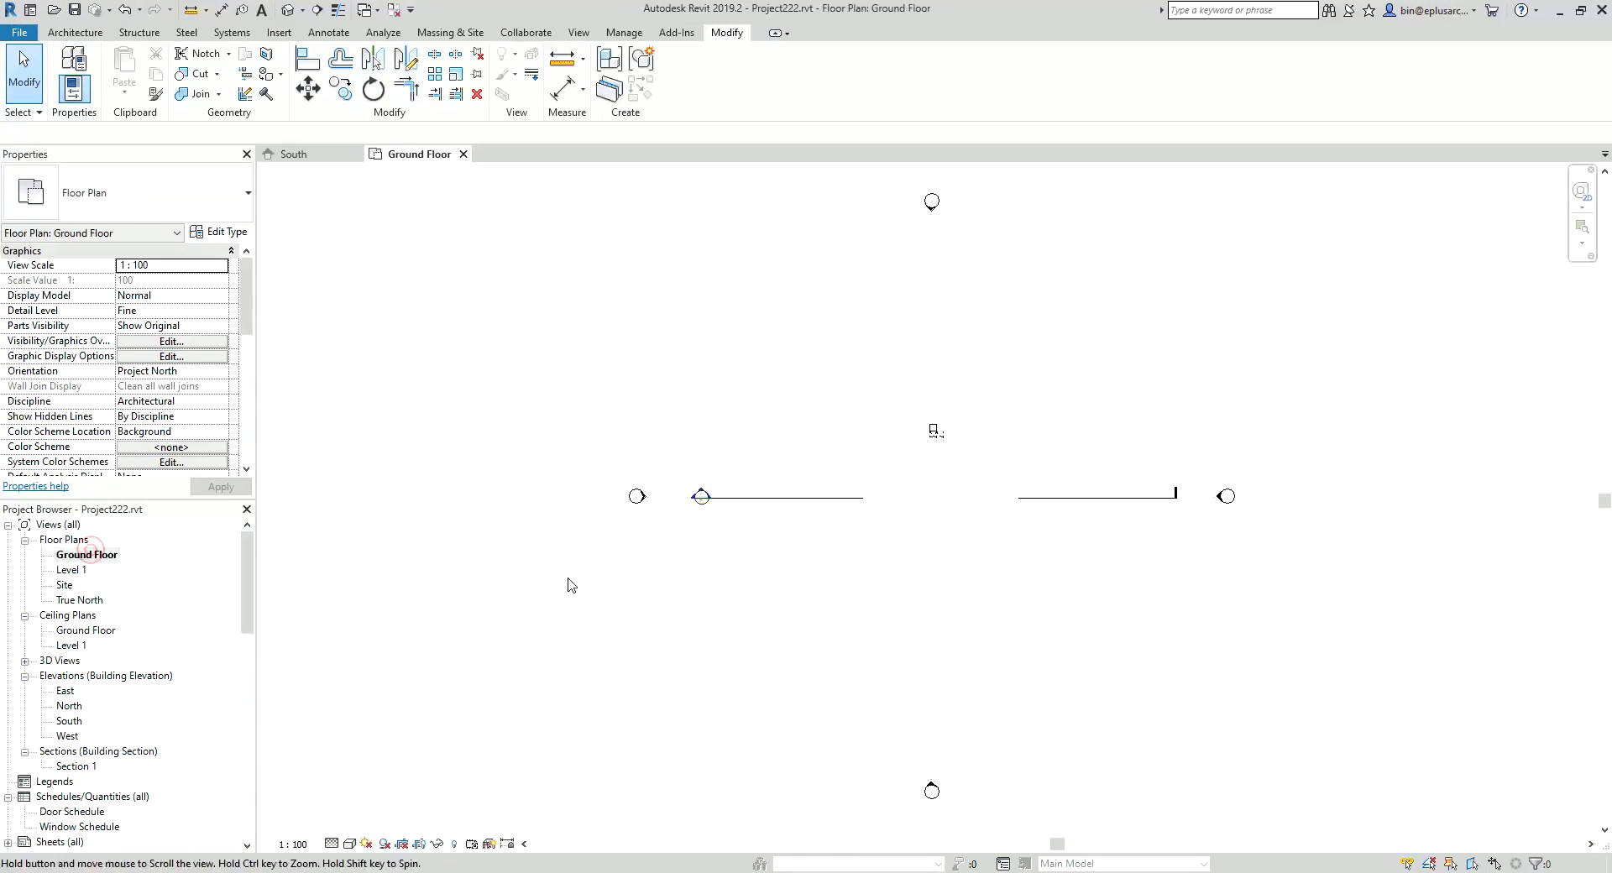
{"action": "scroll", "coordinate": [911, 462], "scroll_direction": "up", "scroll_amount": 2}
{"action": "scroll", "coordinate": [839, 487], "scroll_direction": "up", "scroll_amount": 2}
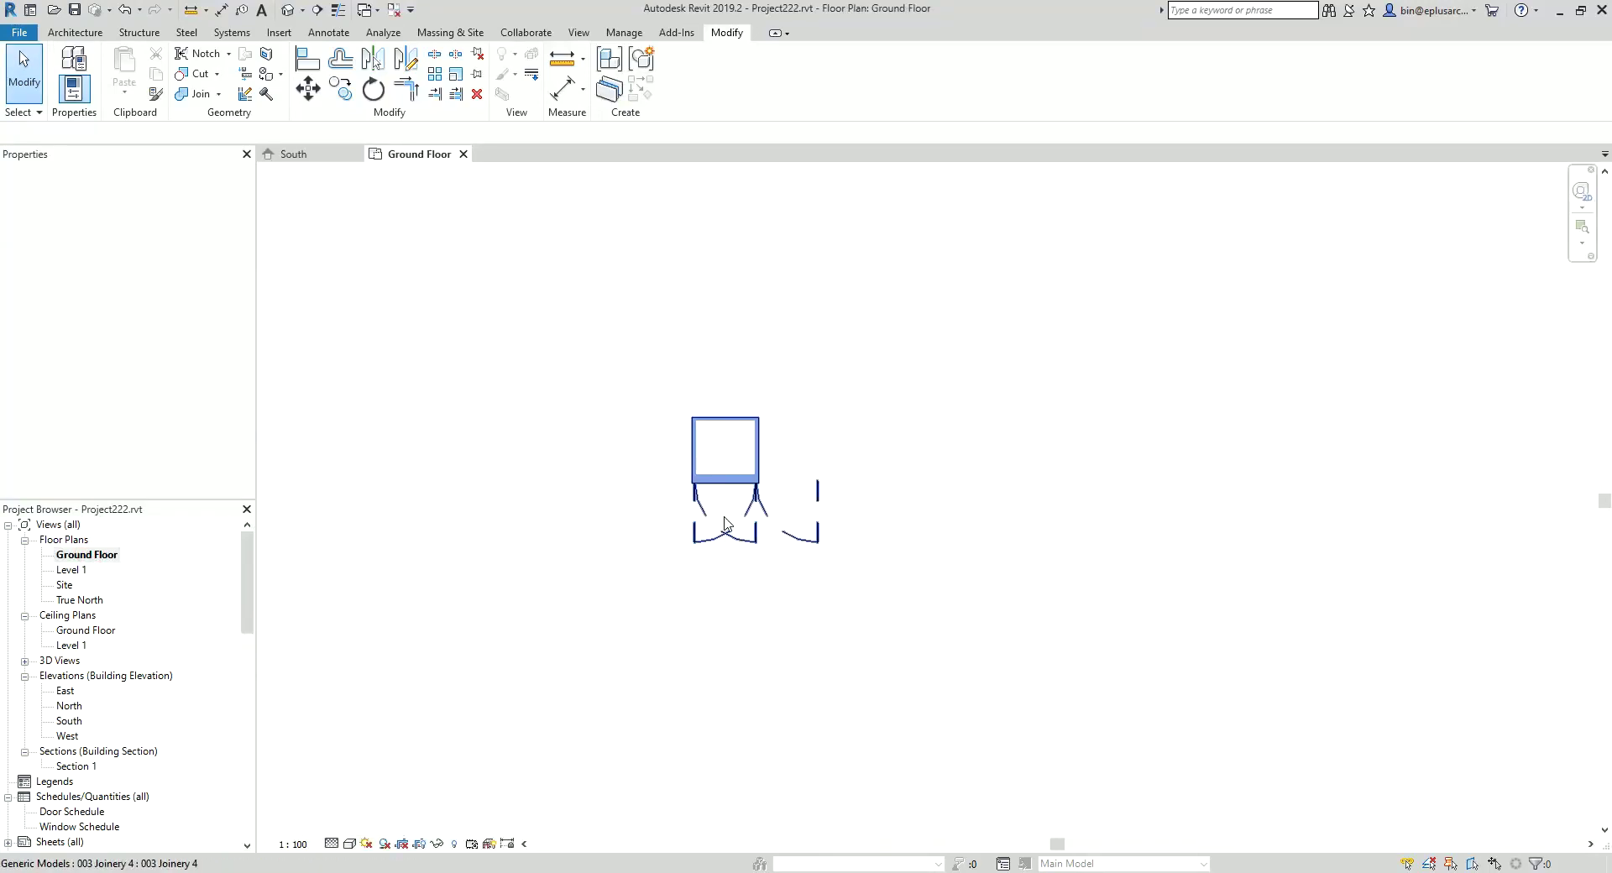
{"action": "scroll", "coordinate": [755, 521], "scroll_direction": "up", "scroll_amount": 2}
{"action": "scroll", "coordinate": [699, 550], "scroll_direction": "up", "scroll_amount": 1}
- Select the joinery cabinet and bring up the 003 Joinery 4 family's Ref. Level plan
{"action": "left_click", "coordinate": [722, 510]}
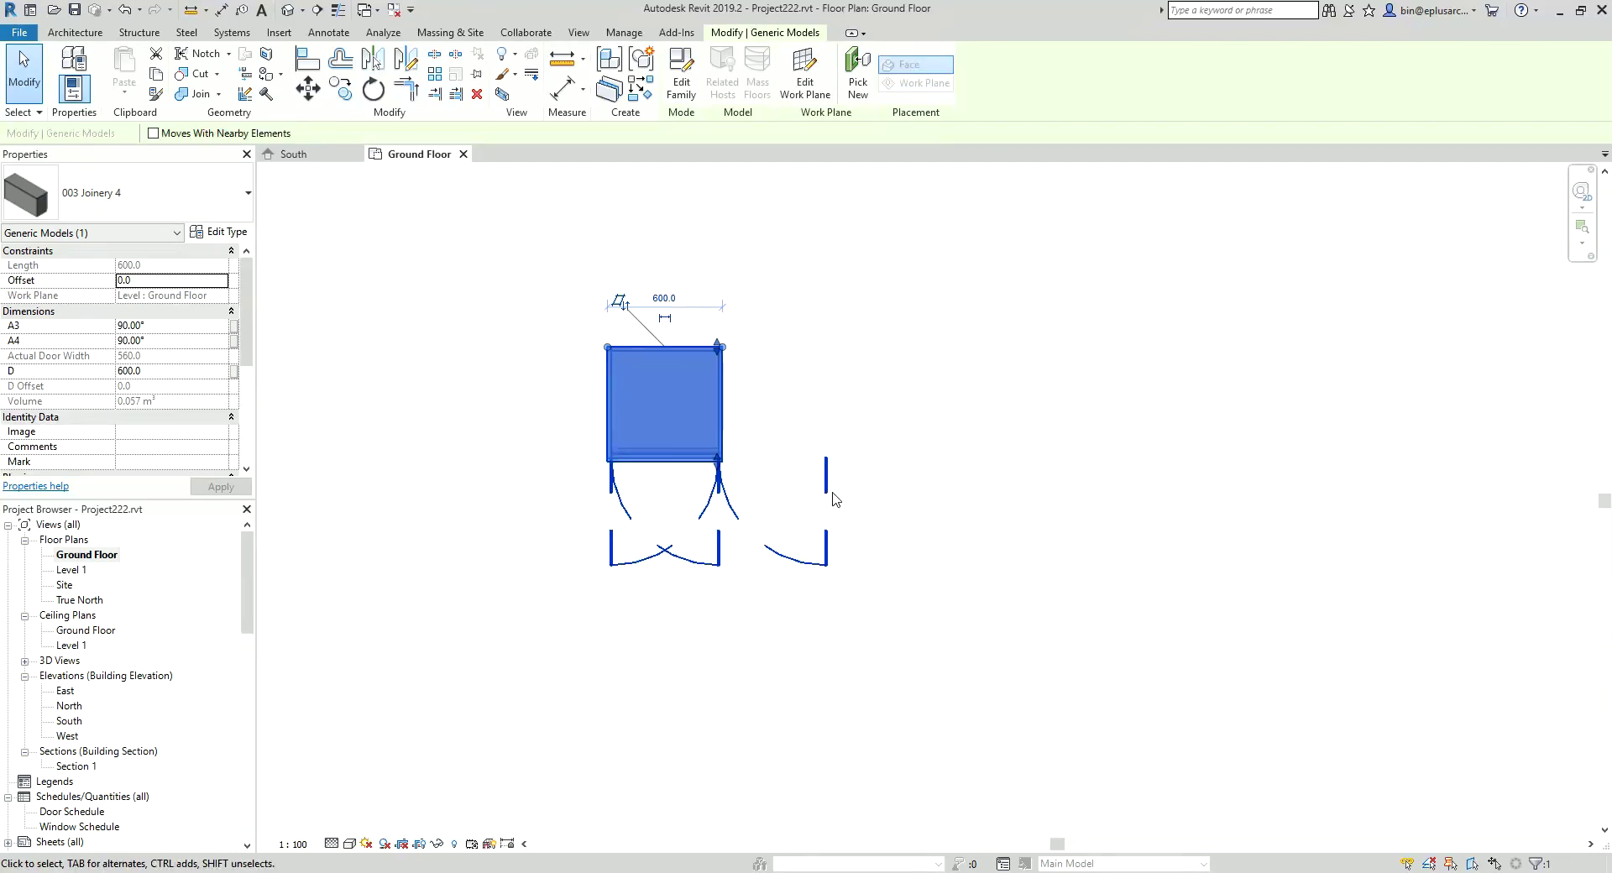
{"action": "middle_click_drag", "start_coordinate": [788, 510], "coordinate": [743, 518]}
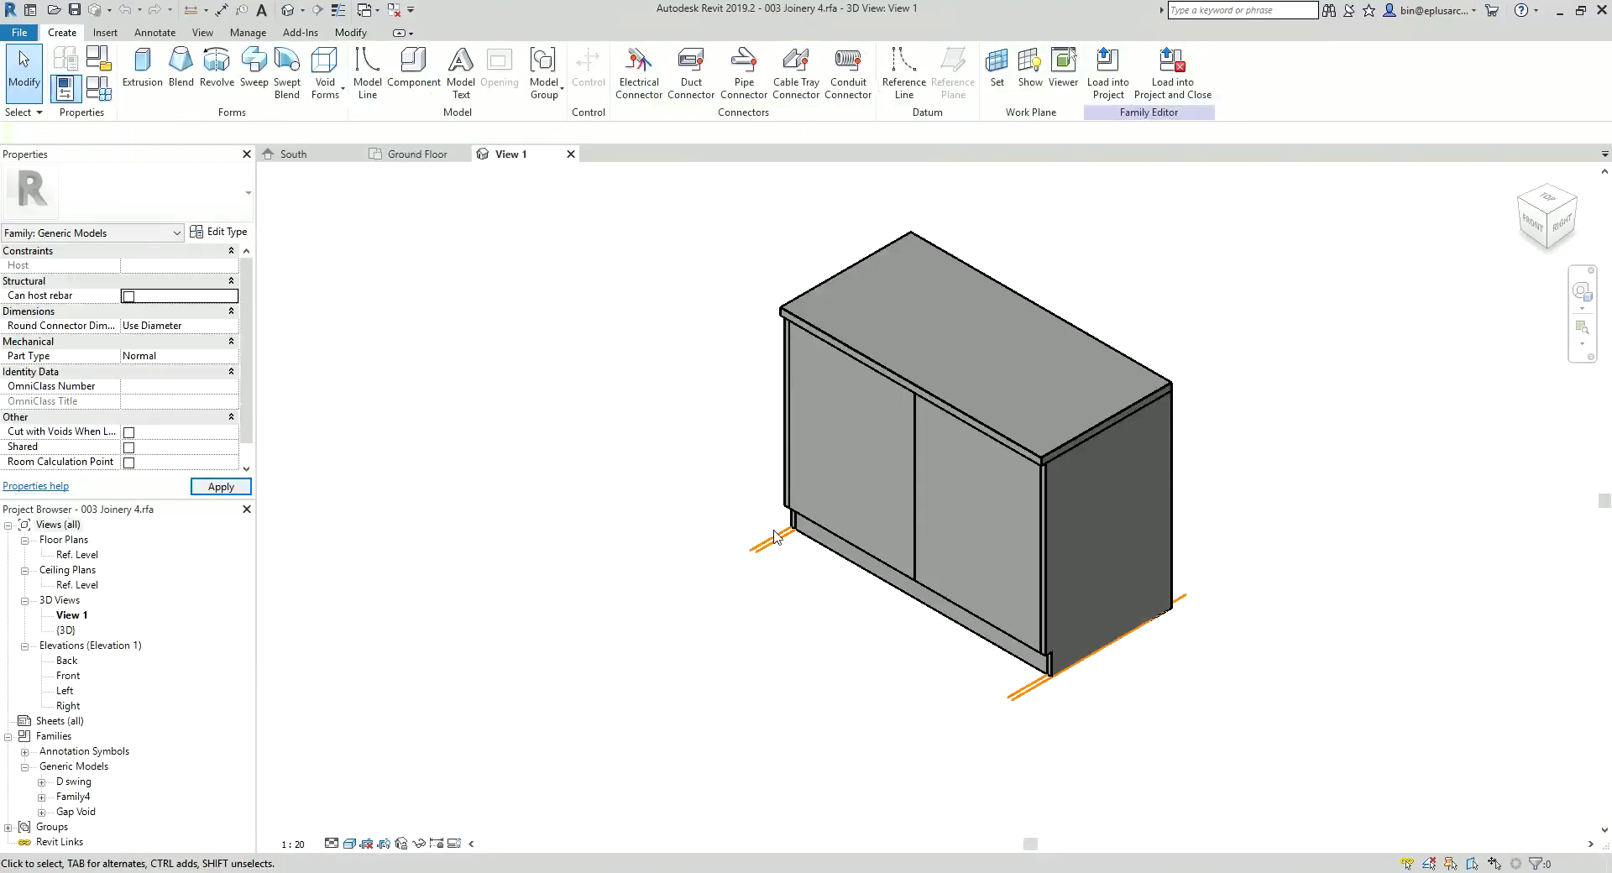
{"action": "double_click", "coordinate": [99, 555]}
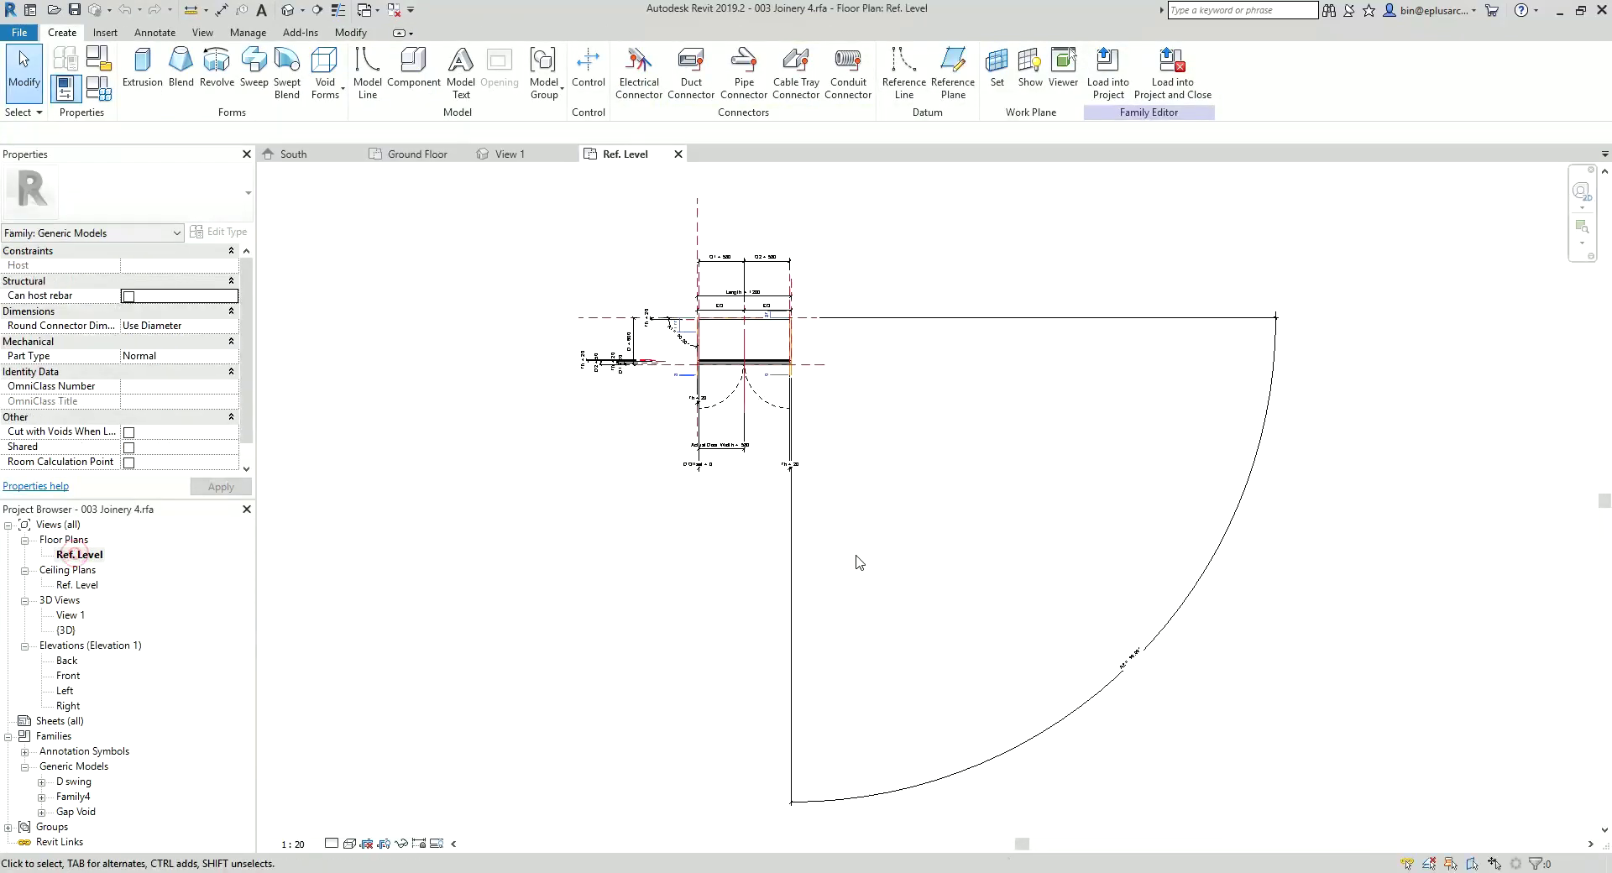
{"action": "scroll", "coordinate": [712, 359], "scroll_direction": "up", "scroll_amount": 3}
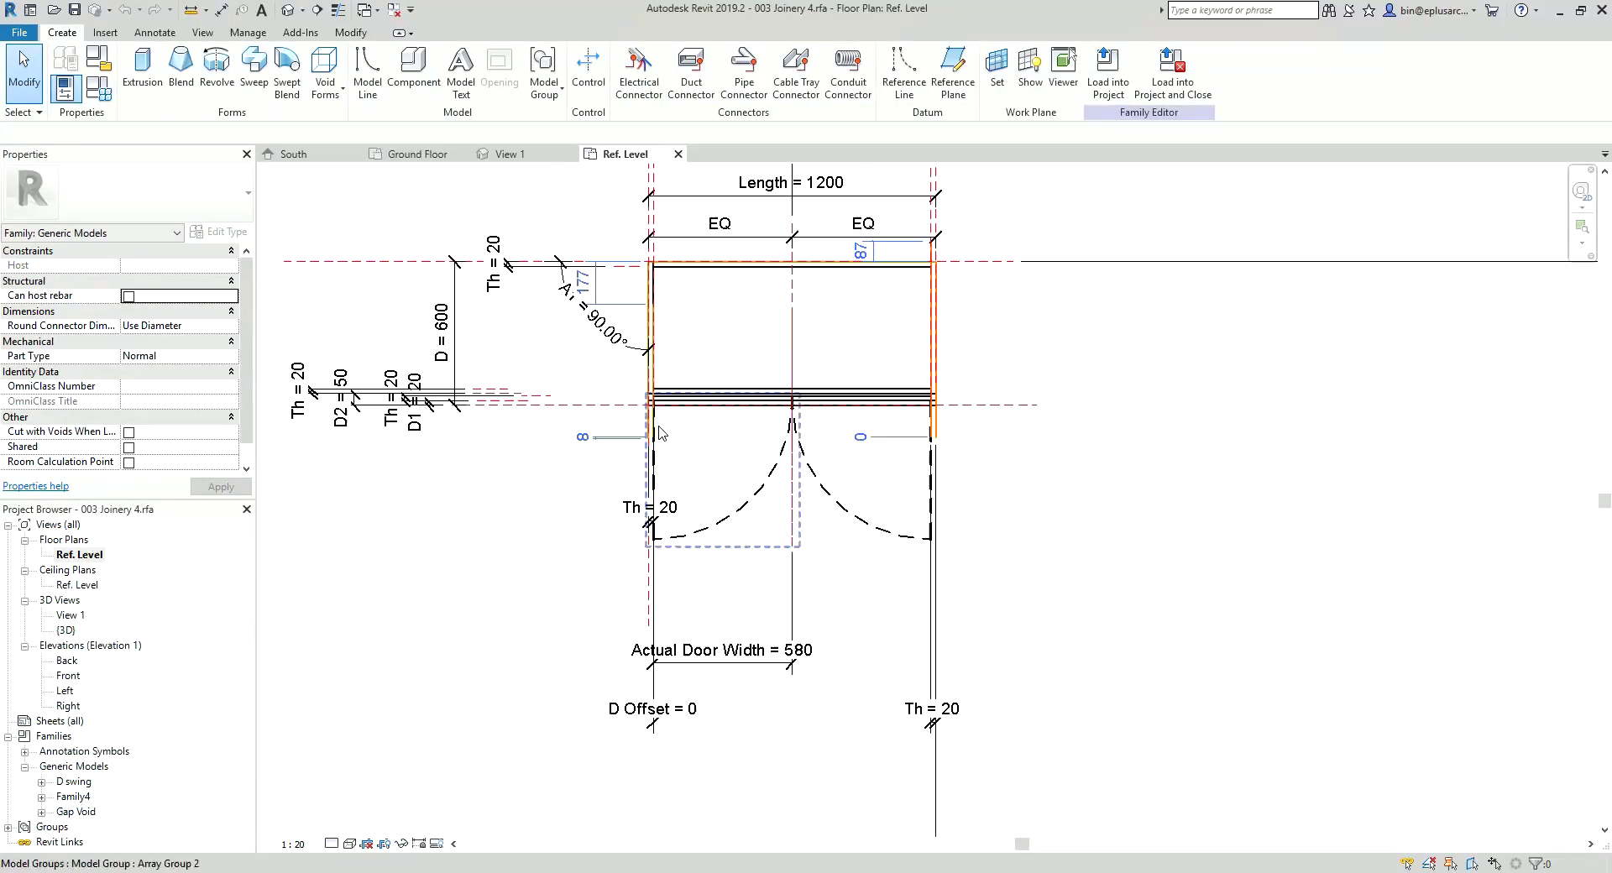
- In Family Types, set the cabinet Length to 2000 and accept the warning
{"action": "left_click", "coordinate": [100, 95]}
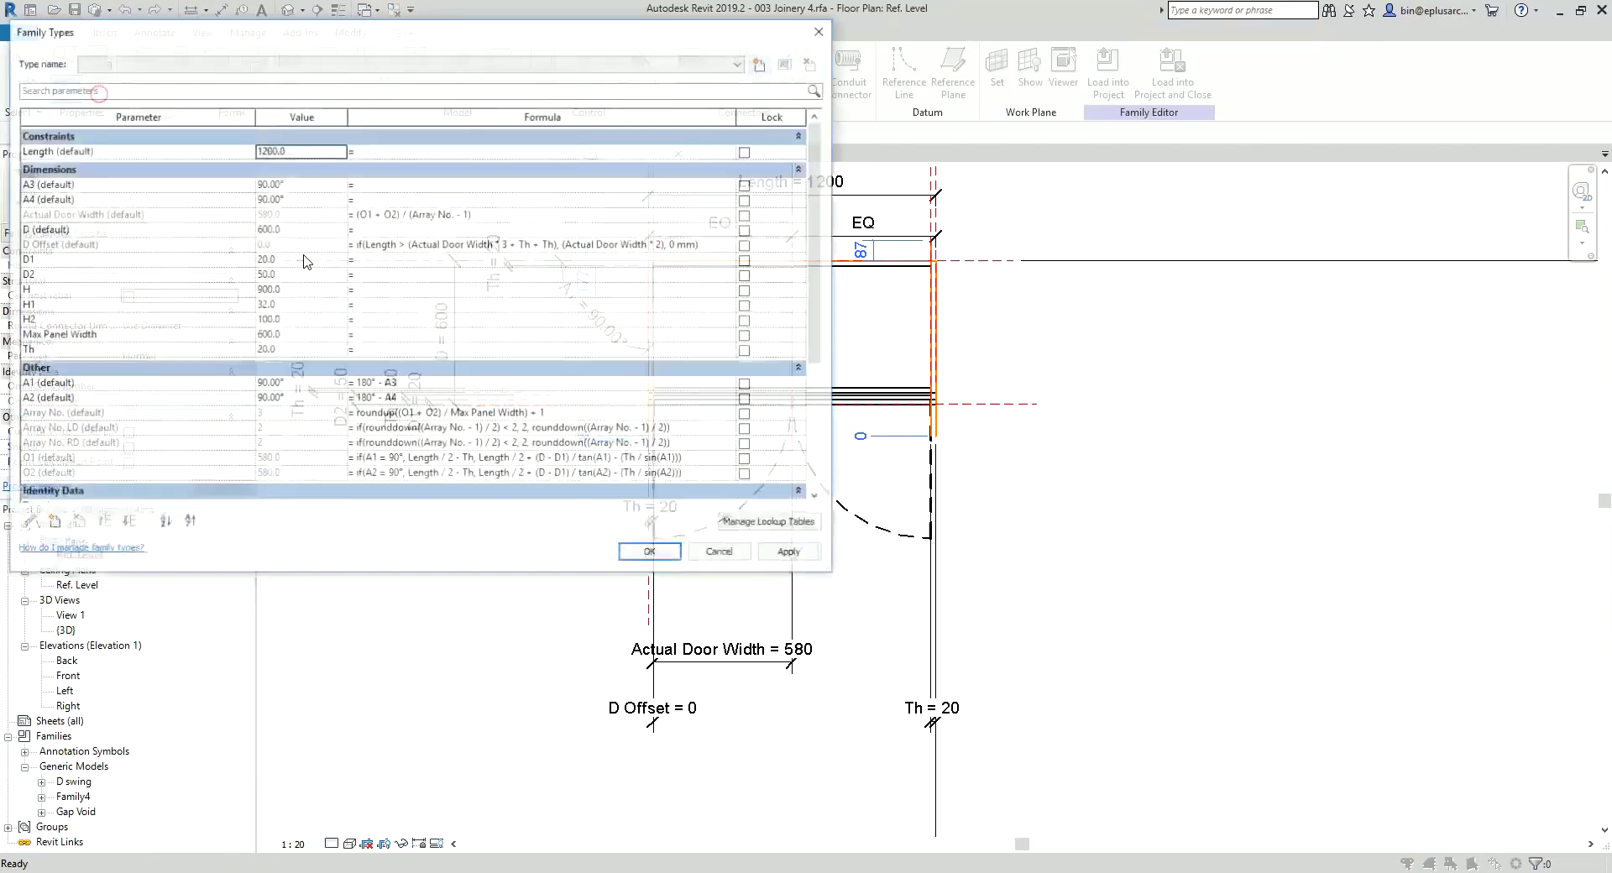
{"action": "left_click", "coordinate": [312, 149]}
{"action": "type", "text": "20"}
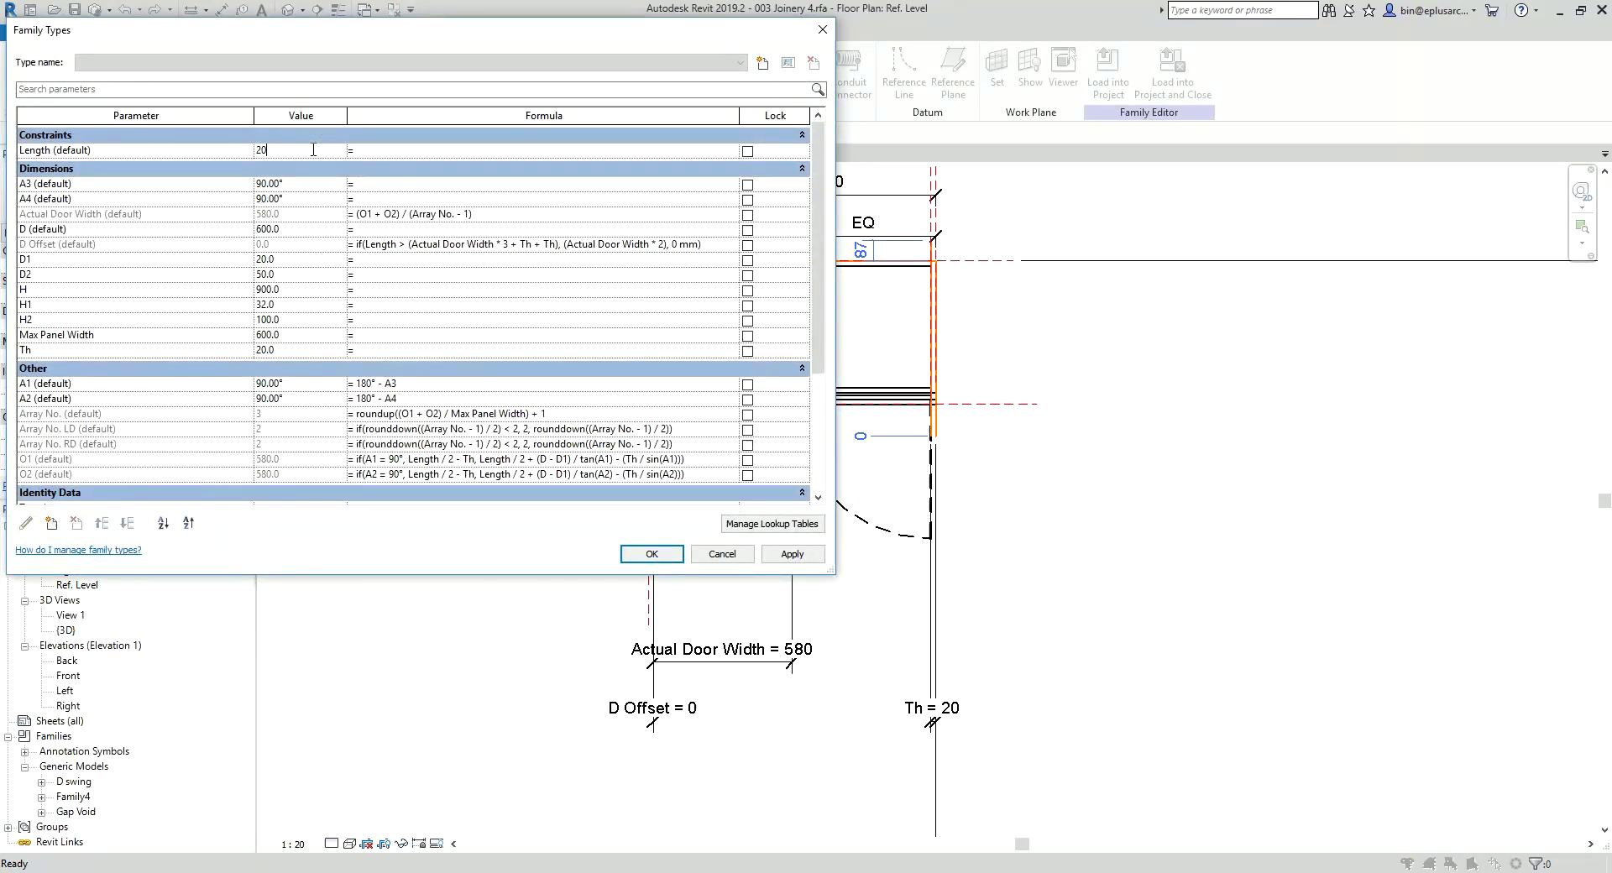
{"action": "left_click", "coordinate": [652, 554]}
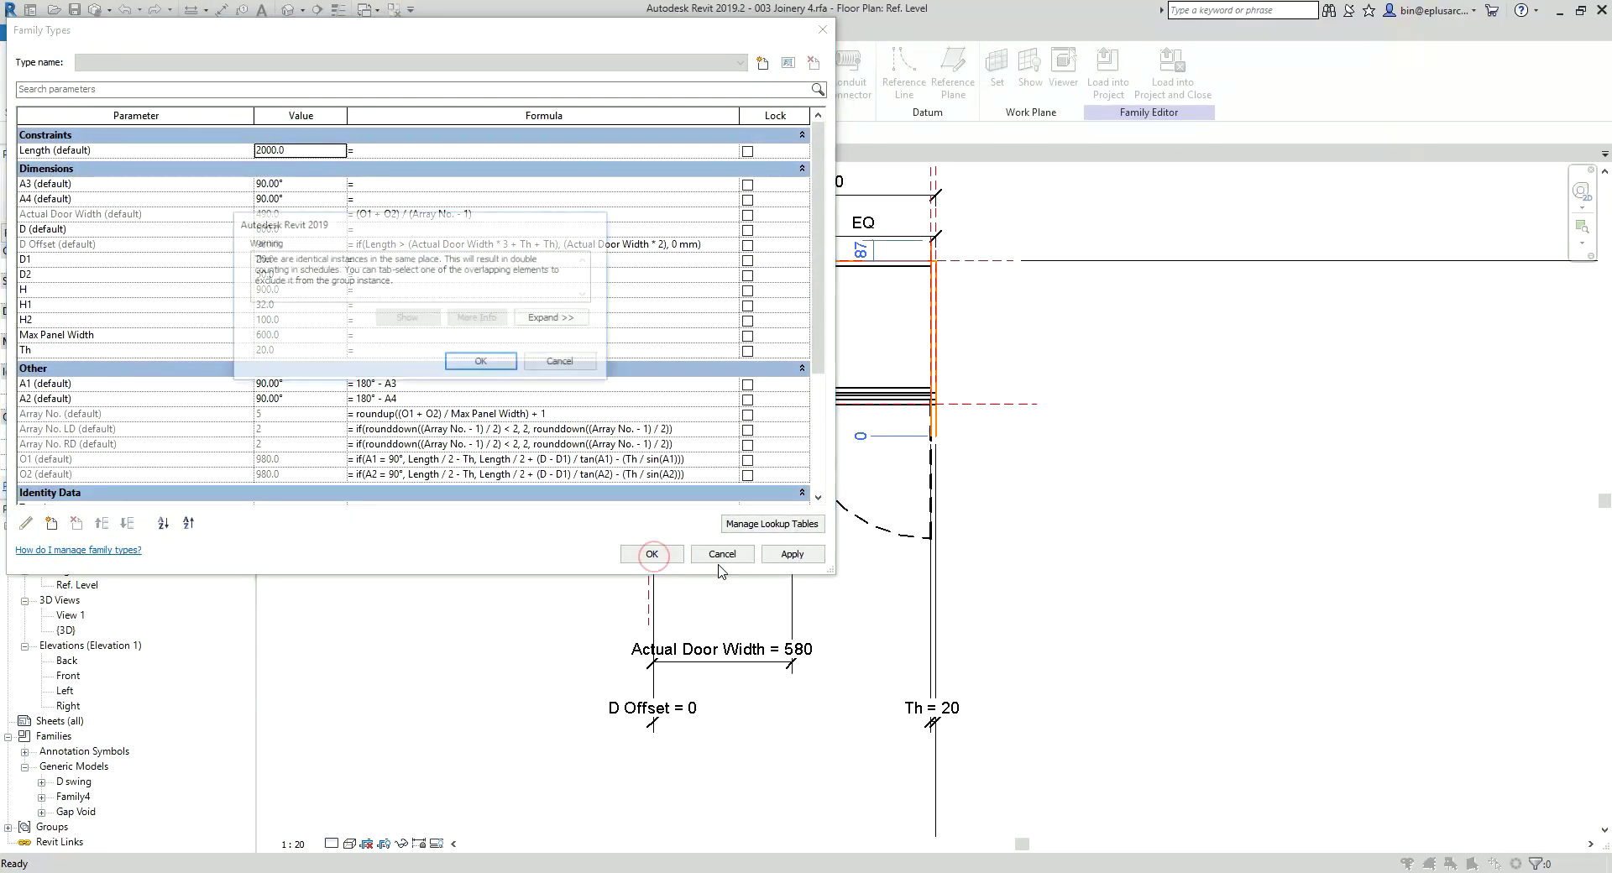
{"action": "left_click", "coordinate": [482, 362]}
{"action": "scroll", "coordinate": [1045, 502], "scroll_direction": "up", "scroll_amount": 2}
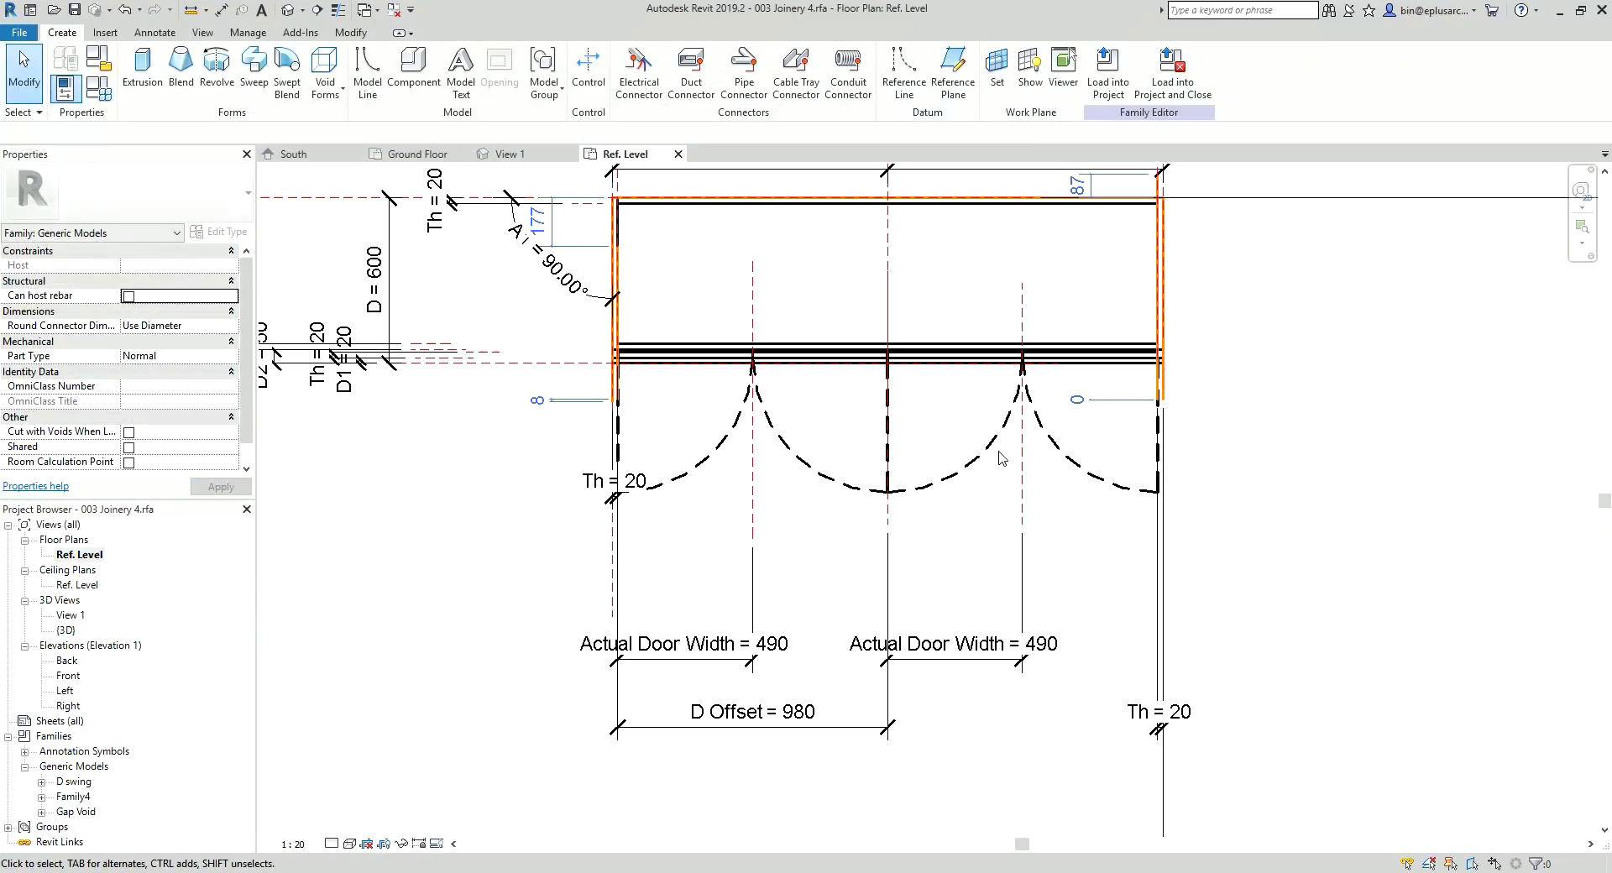
- Flex the Length to 2400 and check the cabinet in plan
{"action": "left_click", "coordinate": [99, 87]}
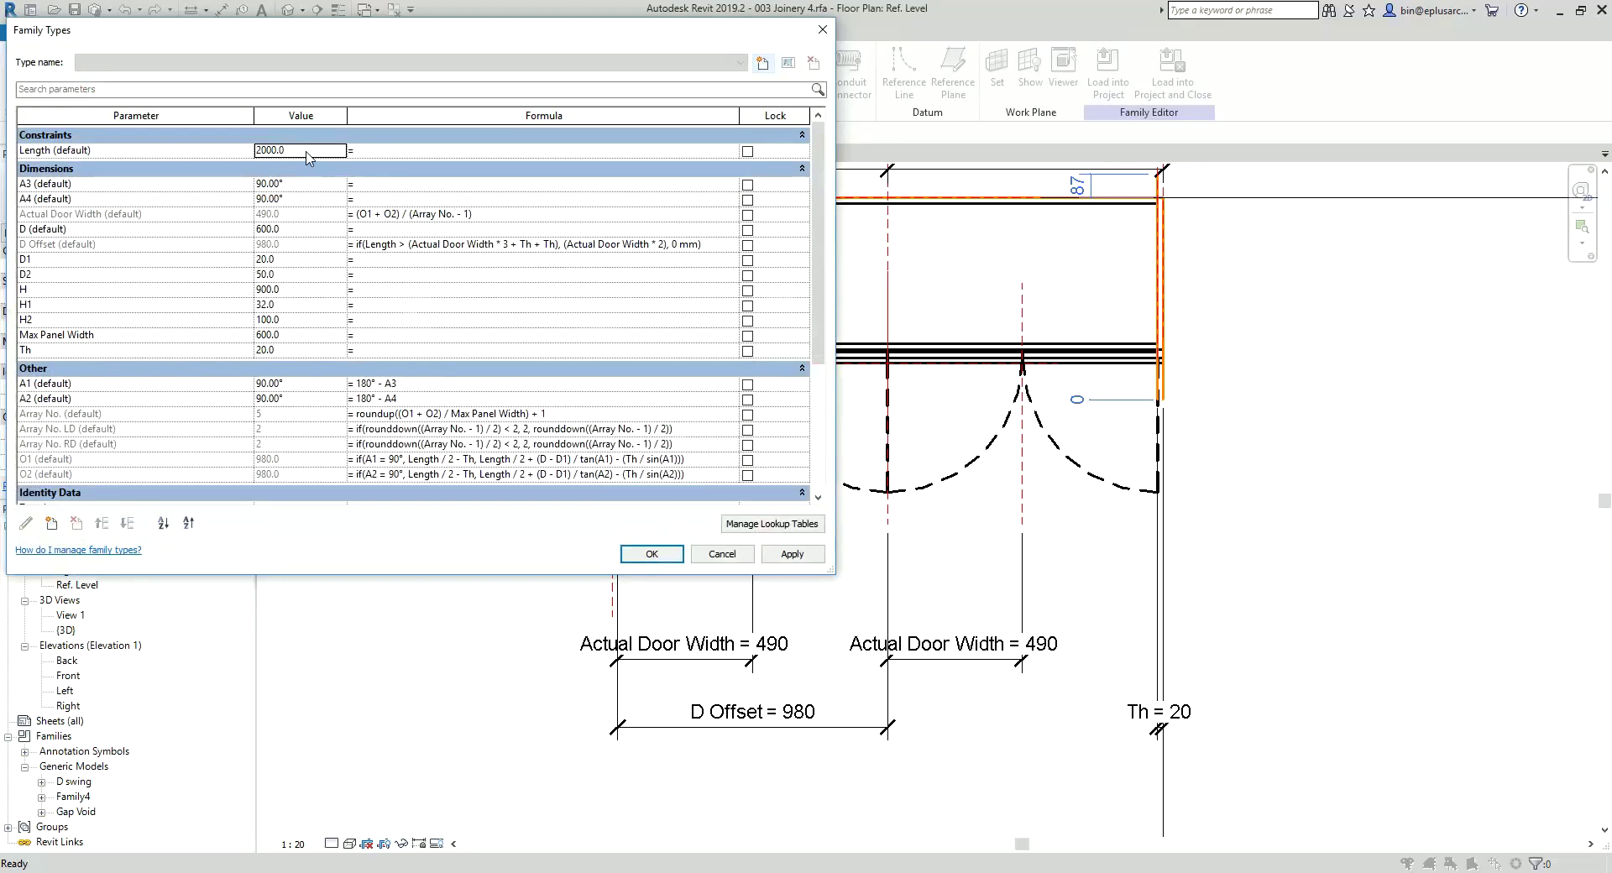
{"action": "type", "text": "2"}
{"action": "left_click", "coordinate": [658, 555]}
{"action": "middle_click_drag", "start_coordinate": [840, 516], "coordinate": [815, 516]}
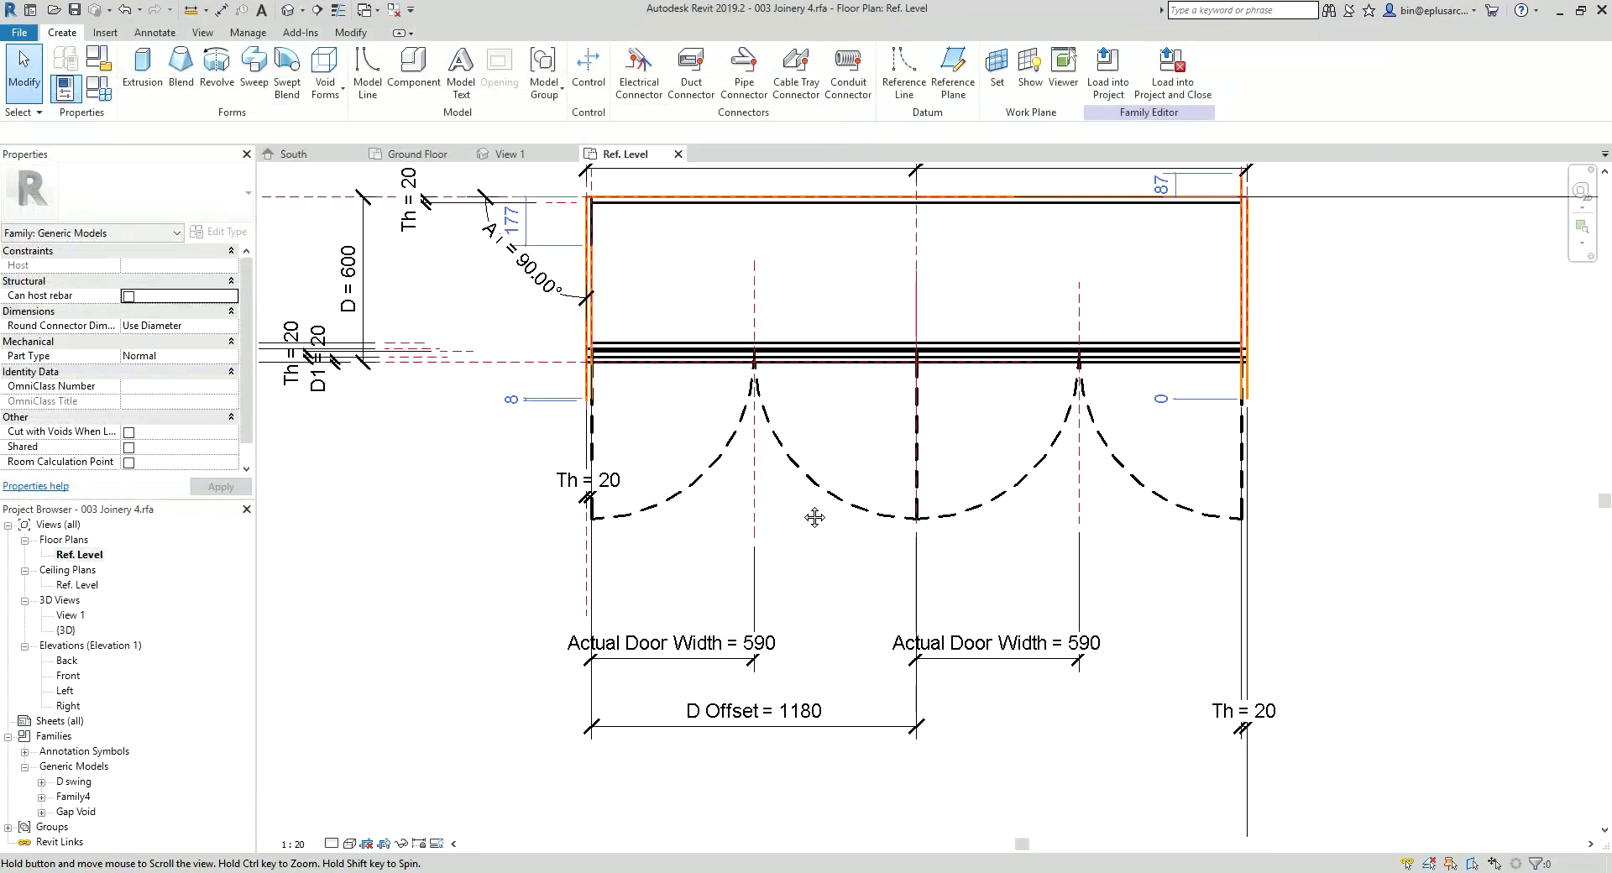
- Flex the Length to 2700 so the doors re-array at 532 Actual Door Width
{"action": "left_click", "coordinate": [99, 87]}
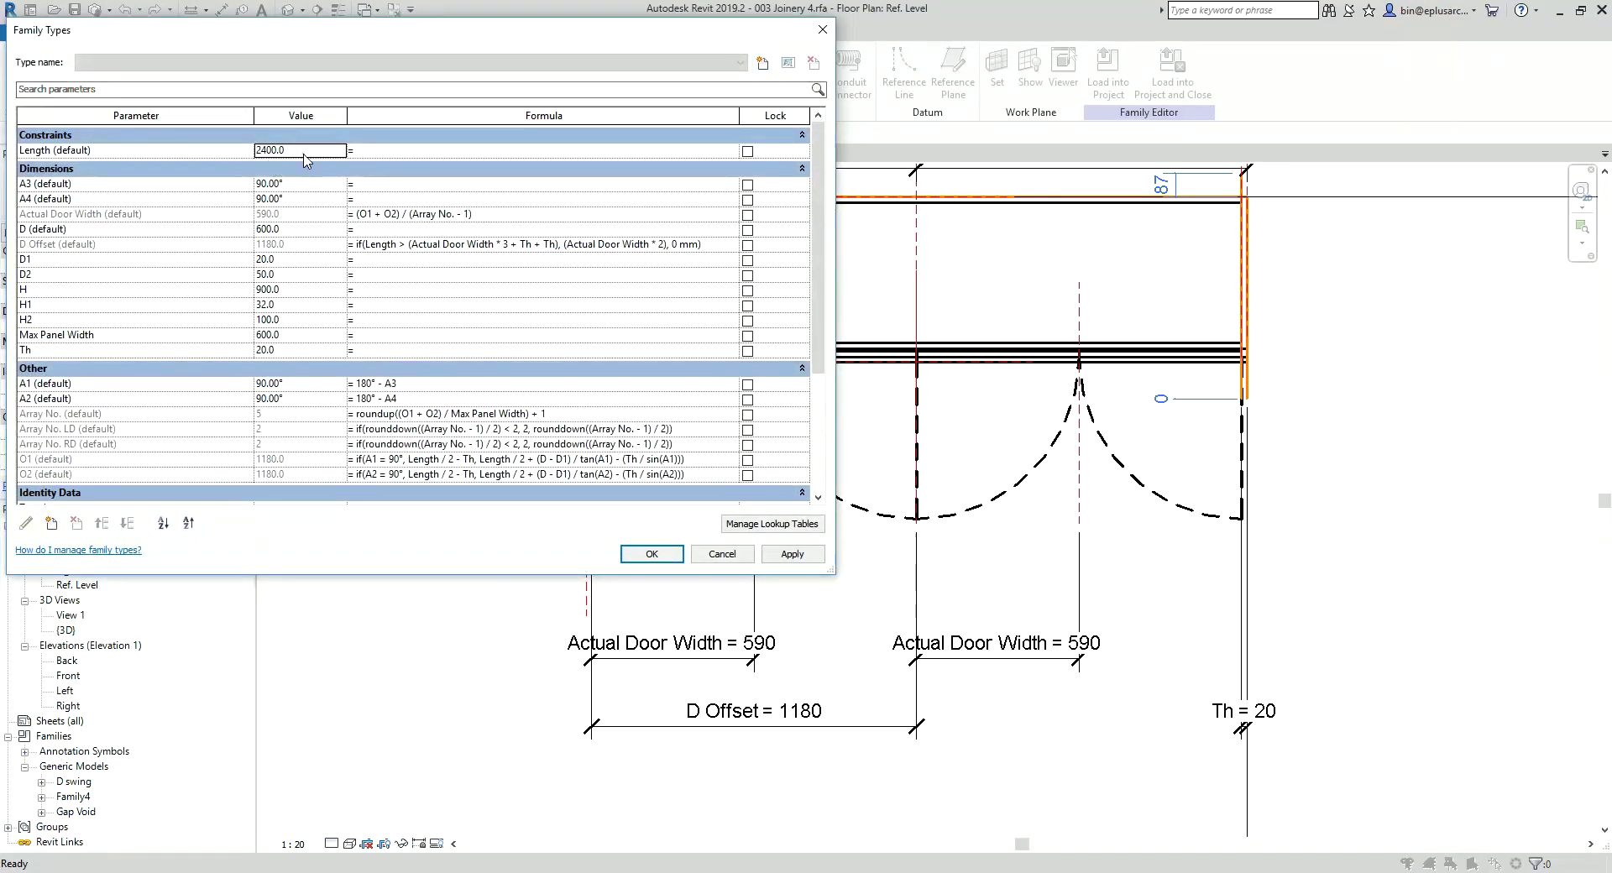
{"action": "left_click", "coordinate": [305, 153]}
{"action": "type", "text": "2"}
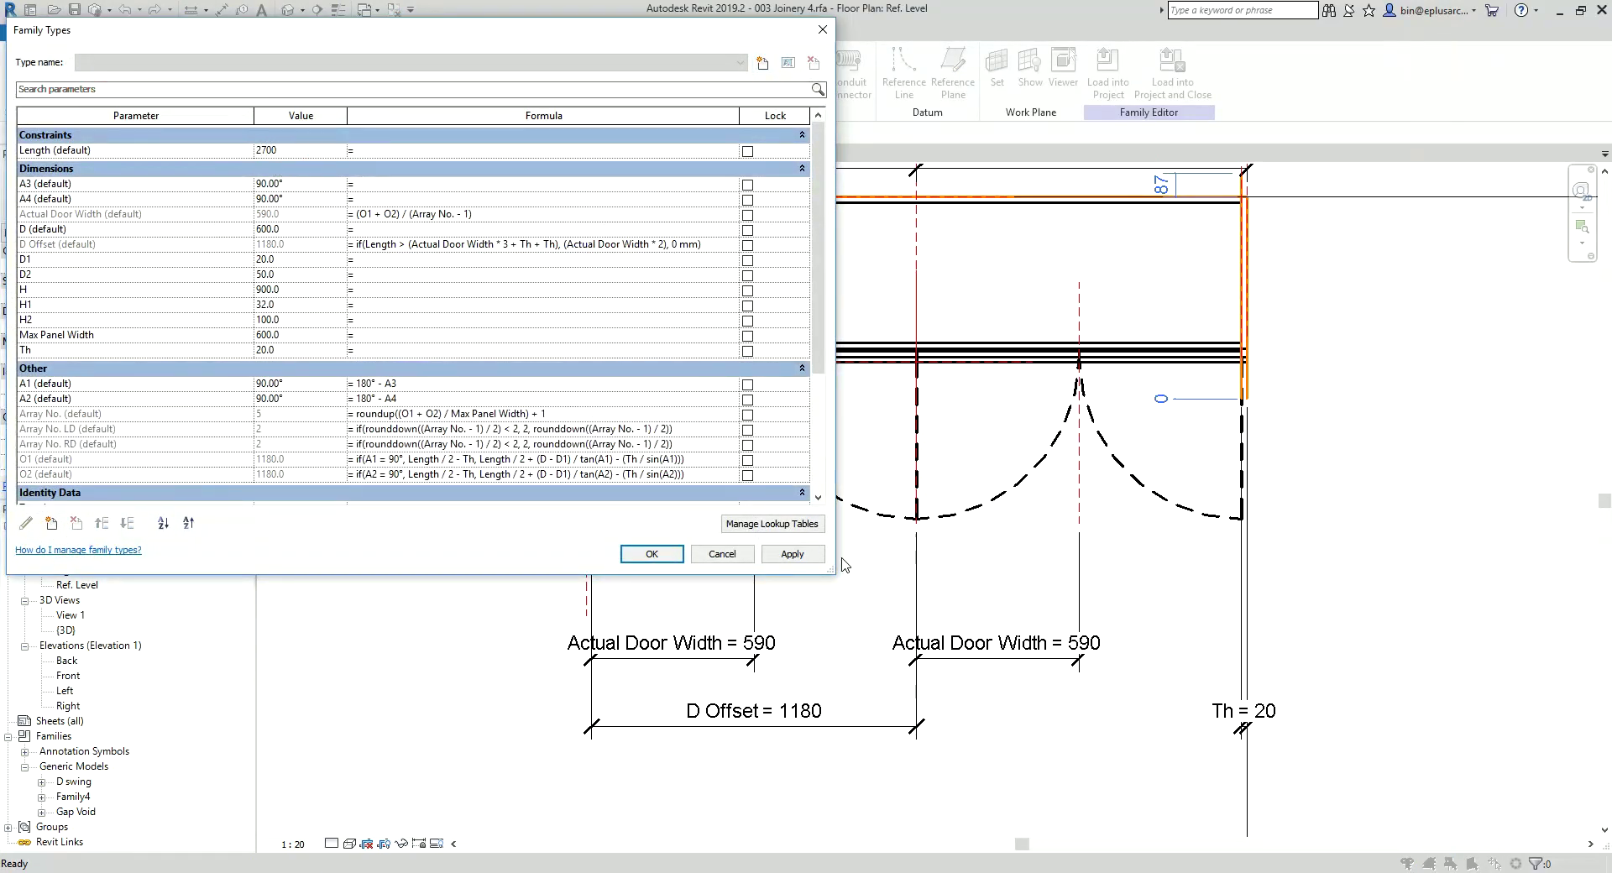
{"action": "left_click", "coordinate": [808, 555]}
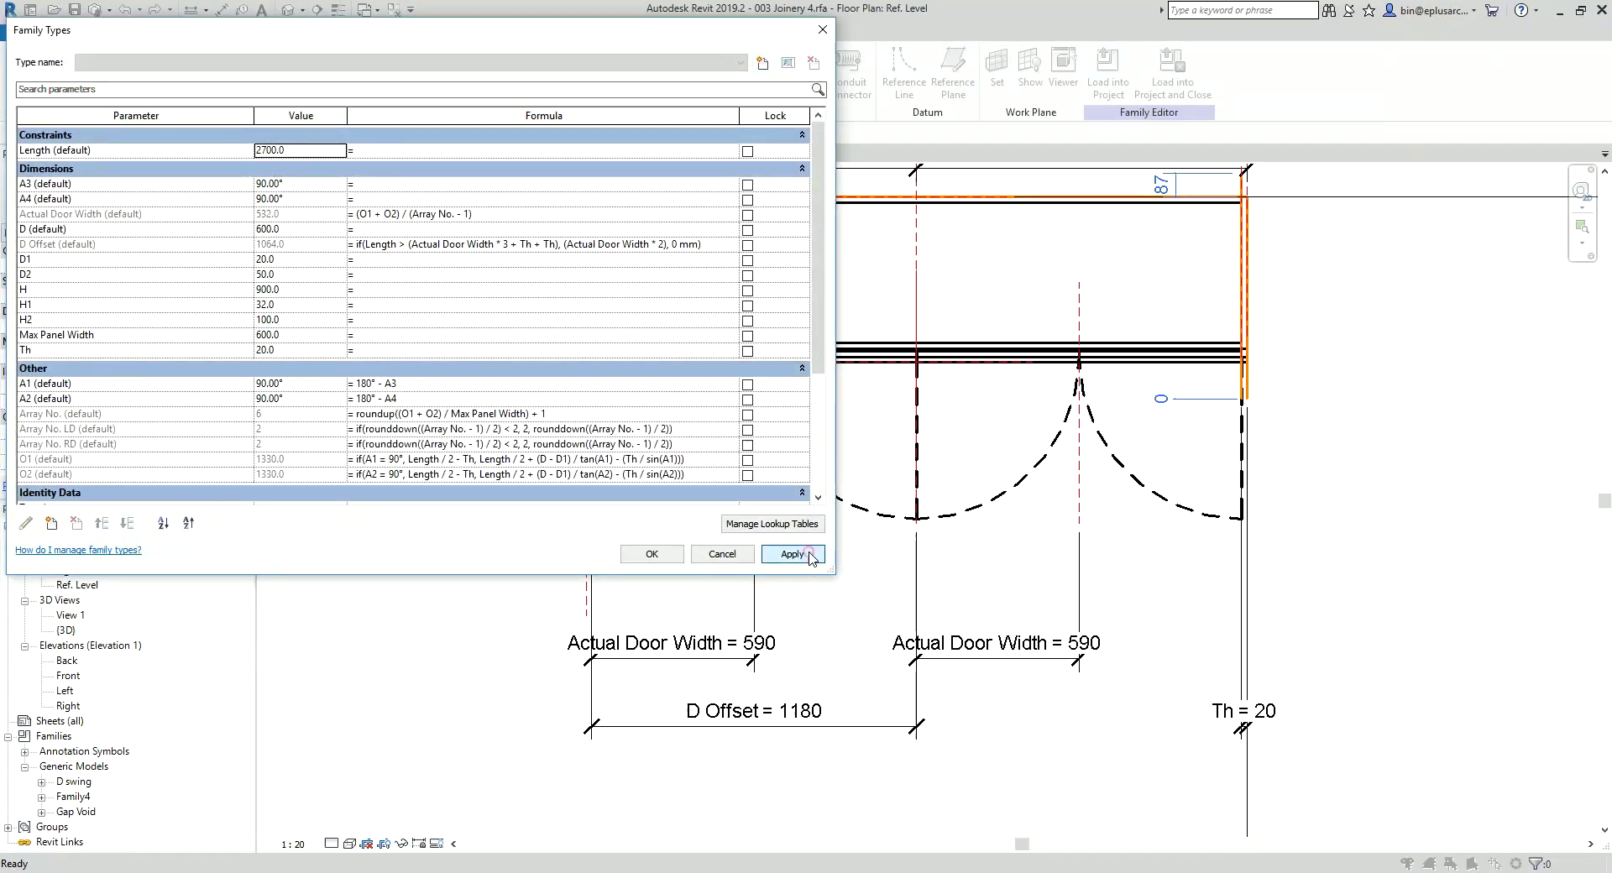
{"action": "left_click", "coordinate": [663, 555]}
{"action": "middle_click_drag", "start_coordinate": [1032, 509], "coordinate": [906, 499]}
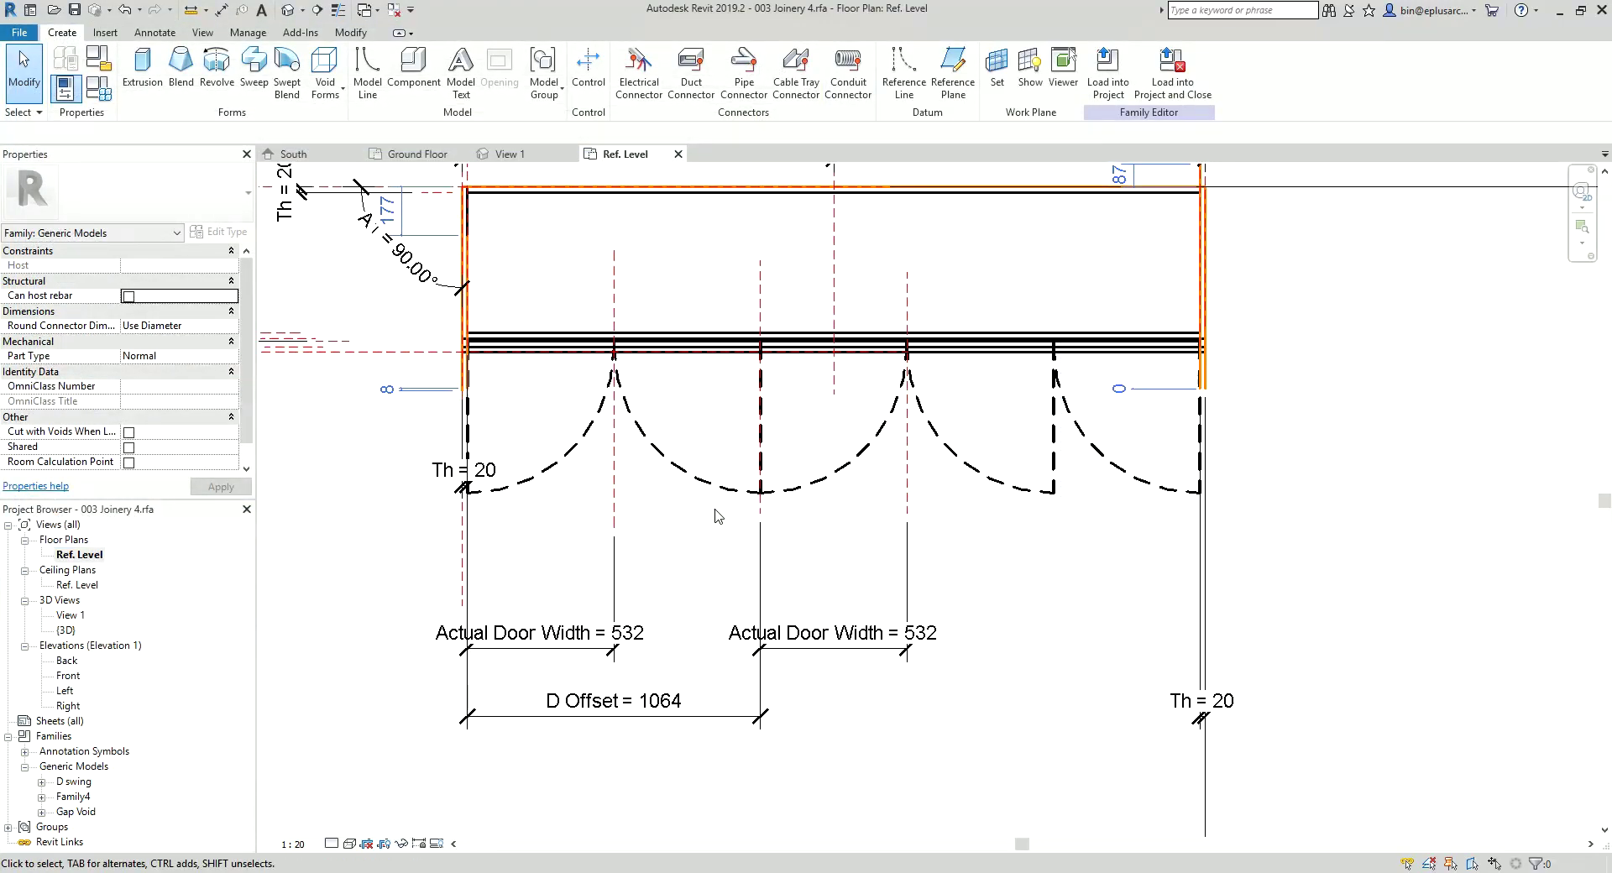
{"action": "double_click", "coordinate": [591, 437]}
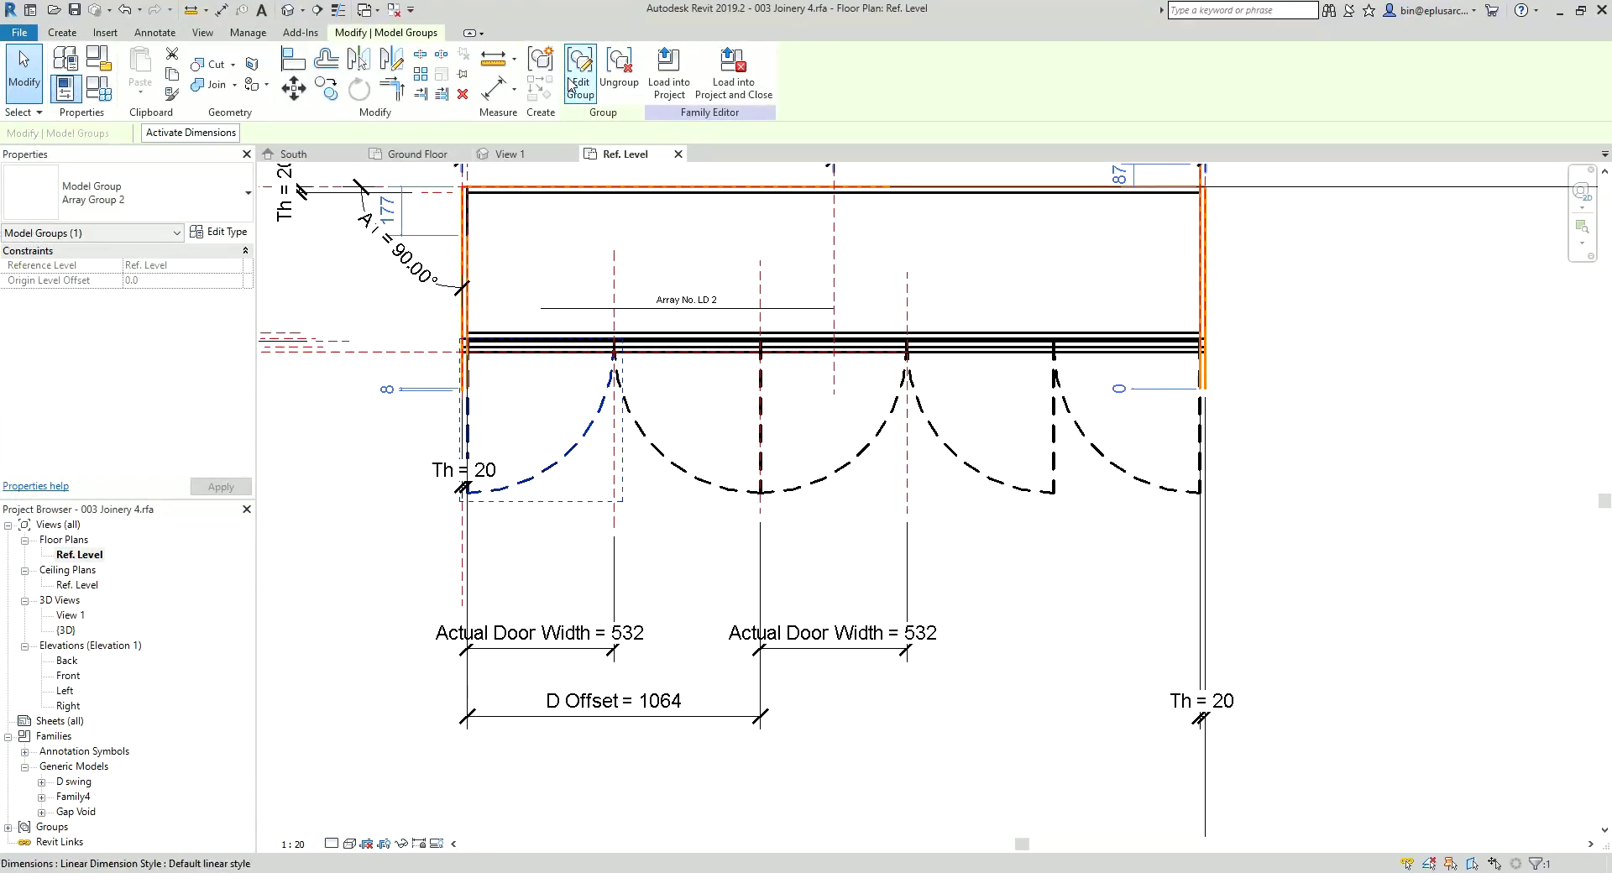
{"action": "left_click", "coordinate": [591, 416]}
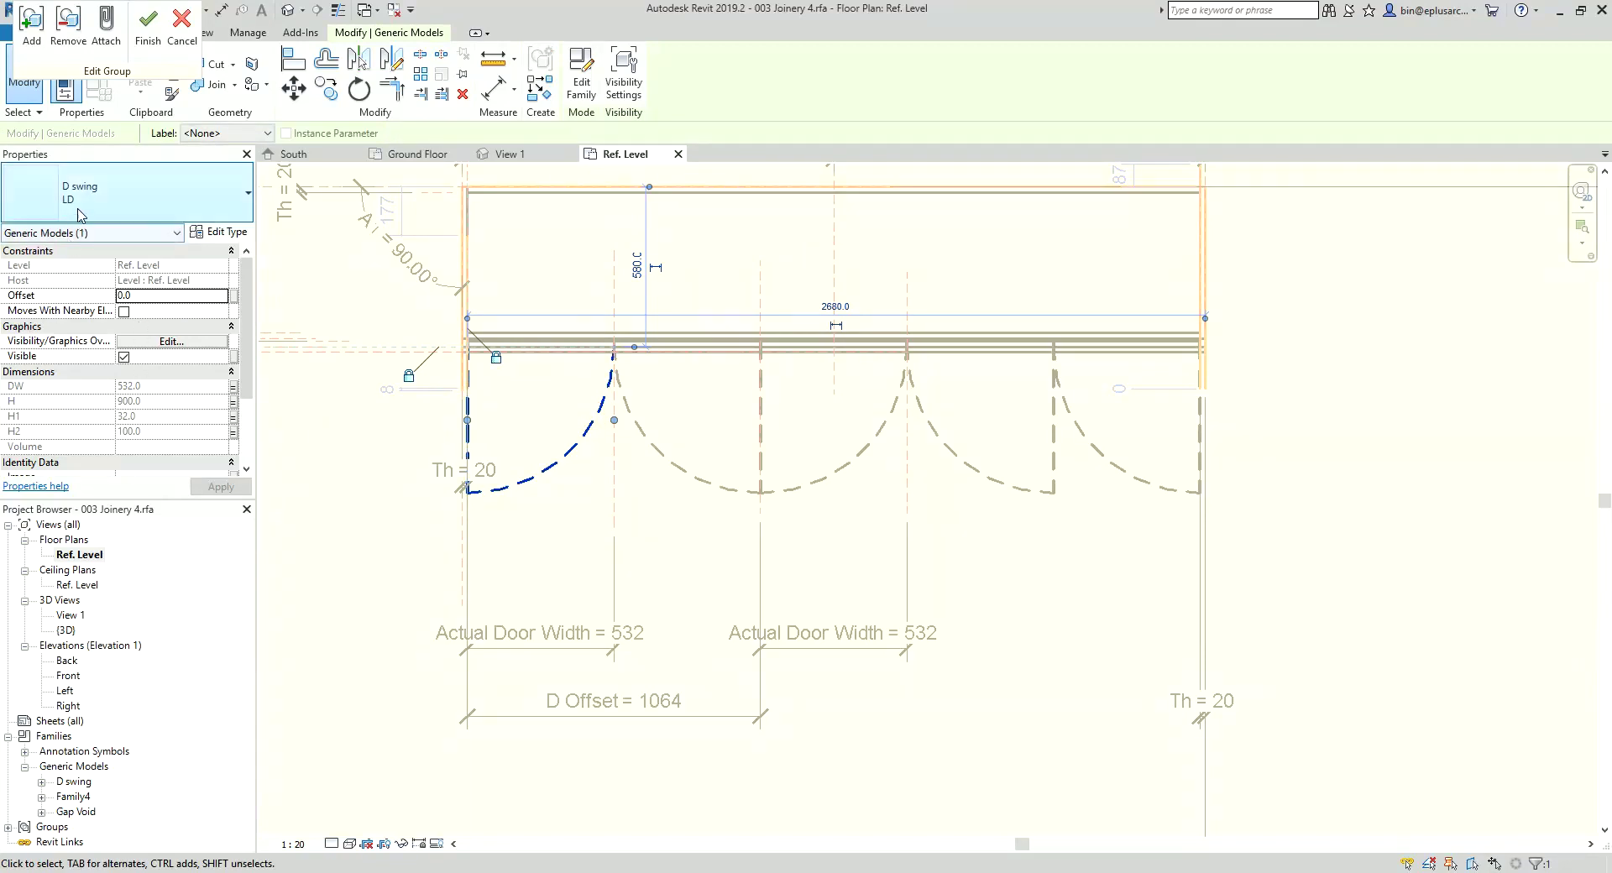
{"action": "left_click", "coordinate": [148, 25]}
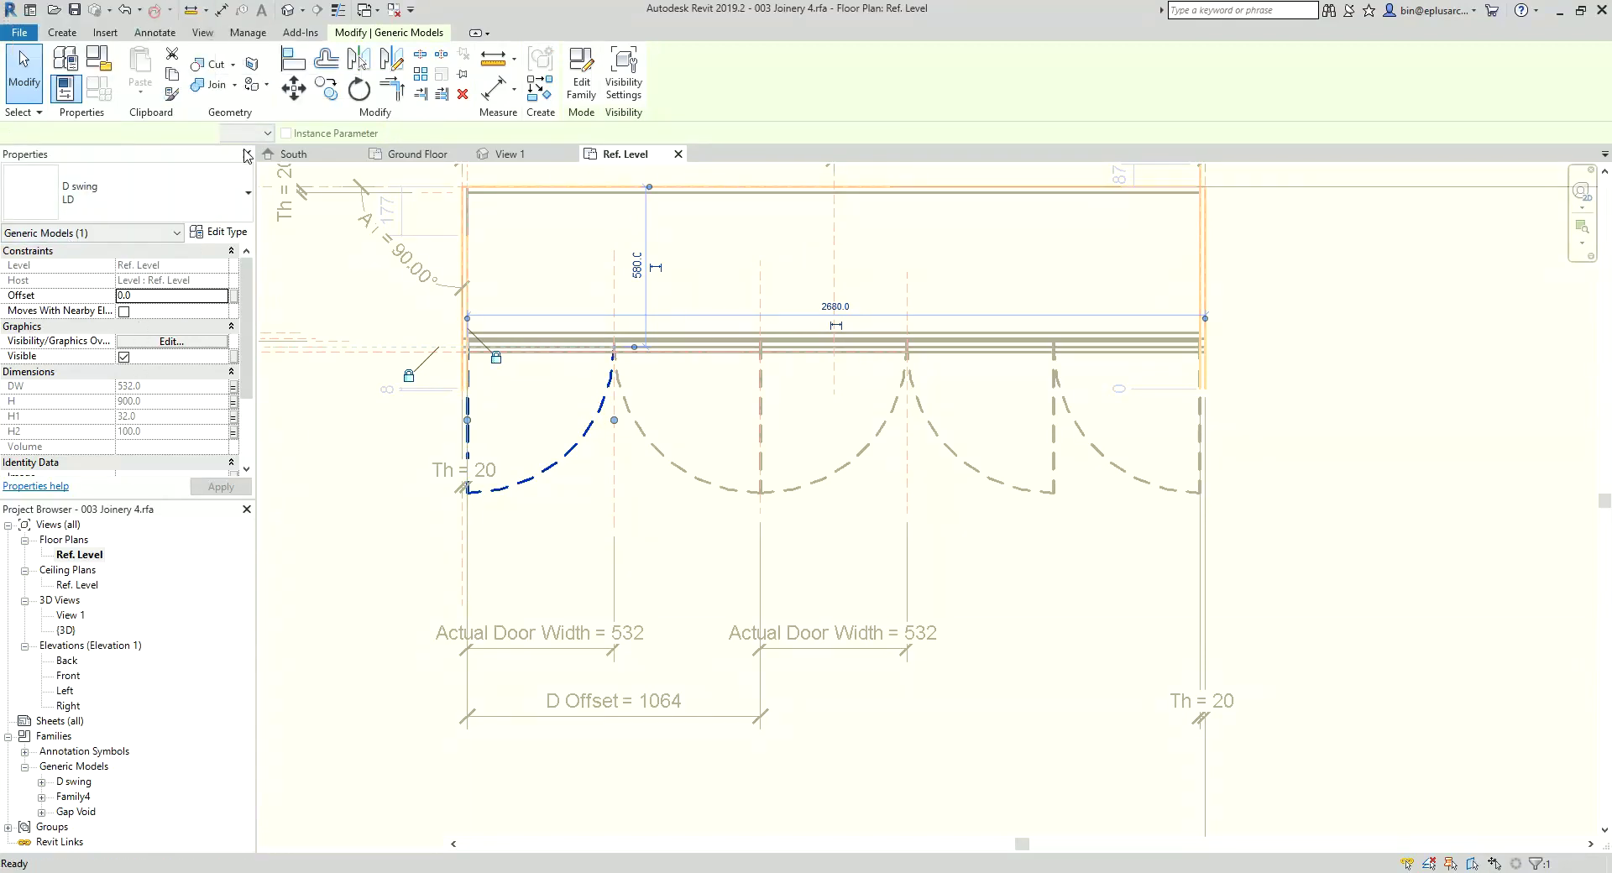
{"action": "left_click", "coordinate": [738, 495]}
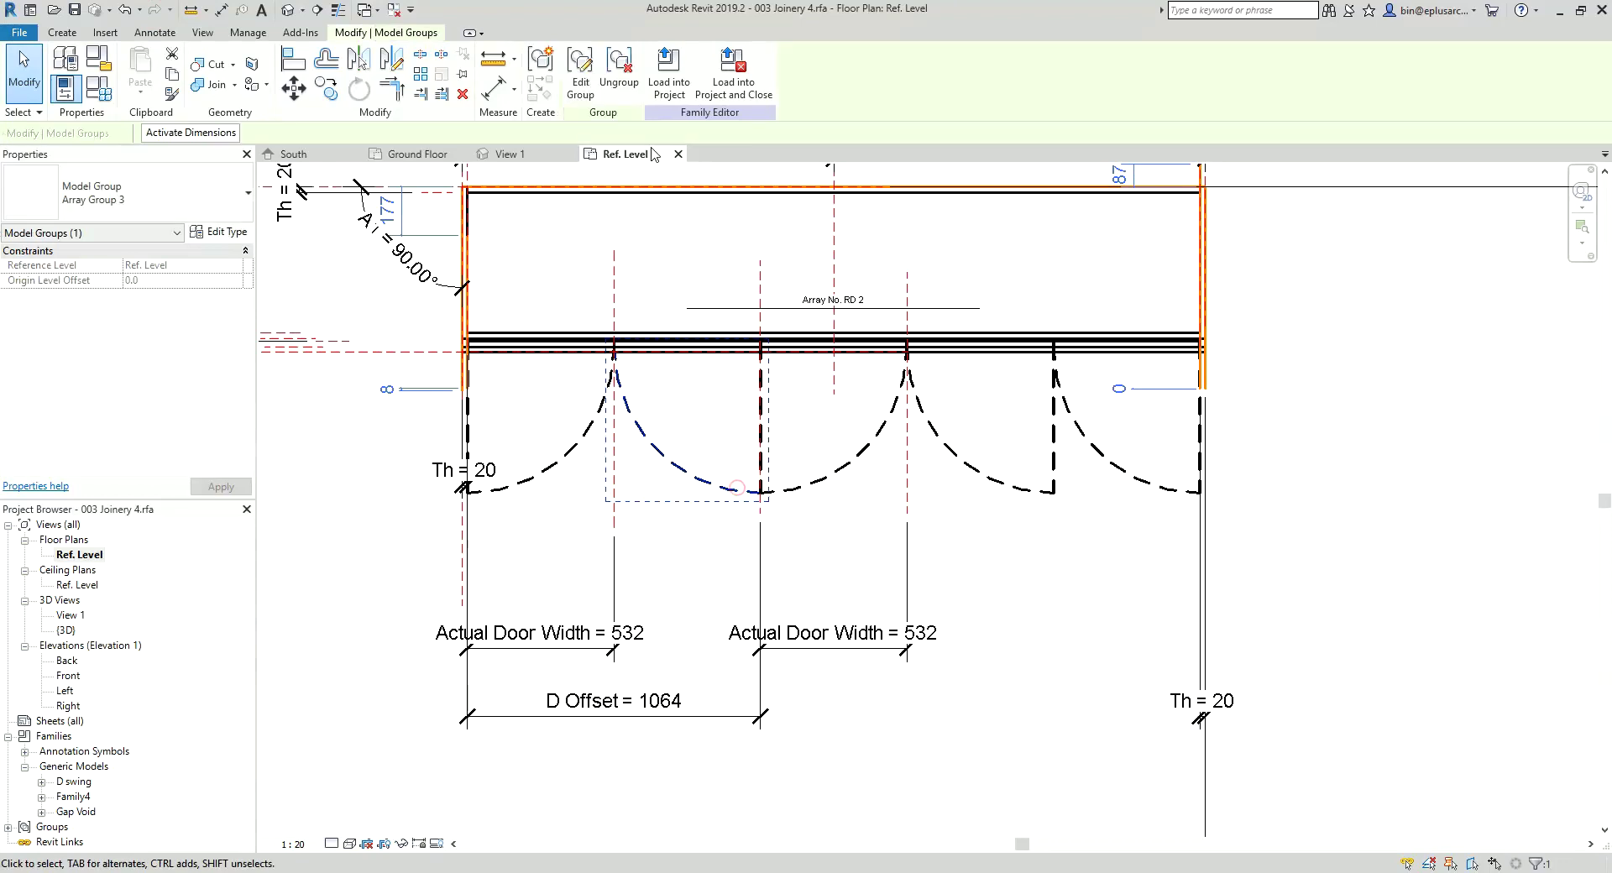
{"action": "left_click", "coordinate": [583, 74]}
{"action": "left_click", "coordinate": [638, 446]}
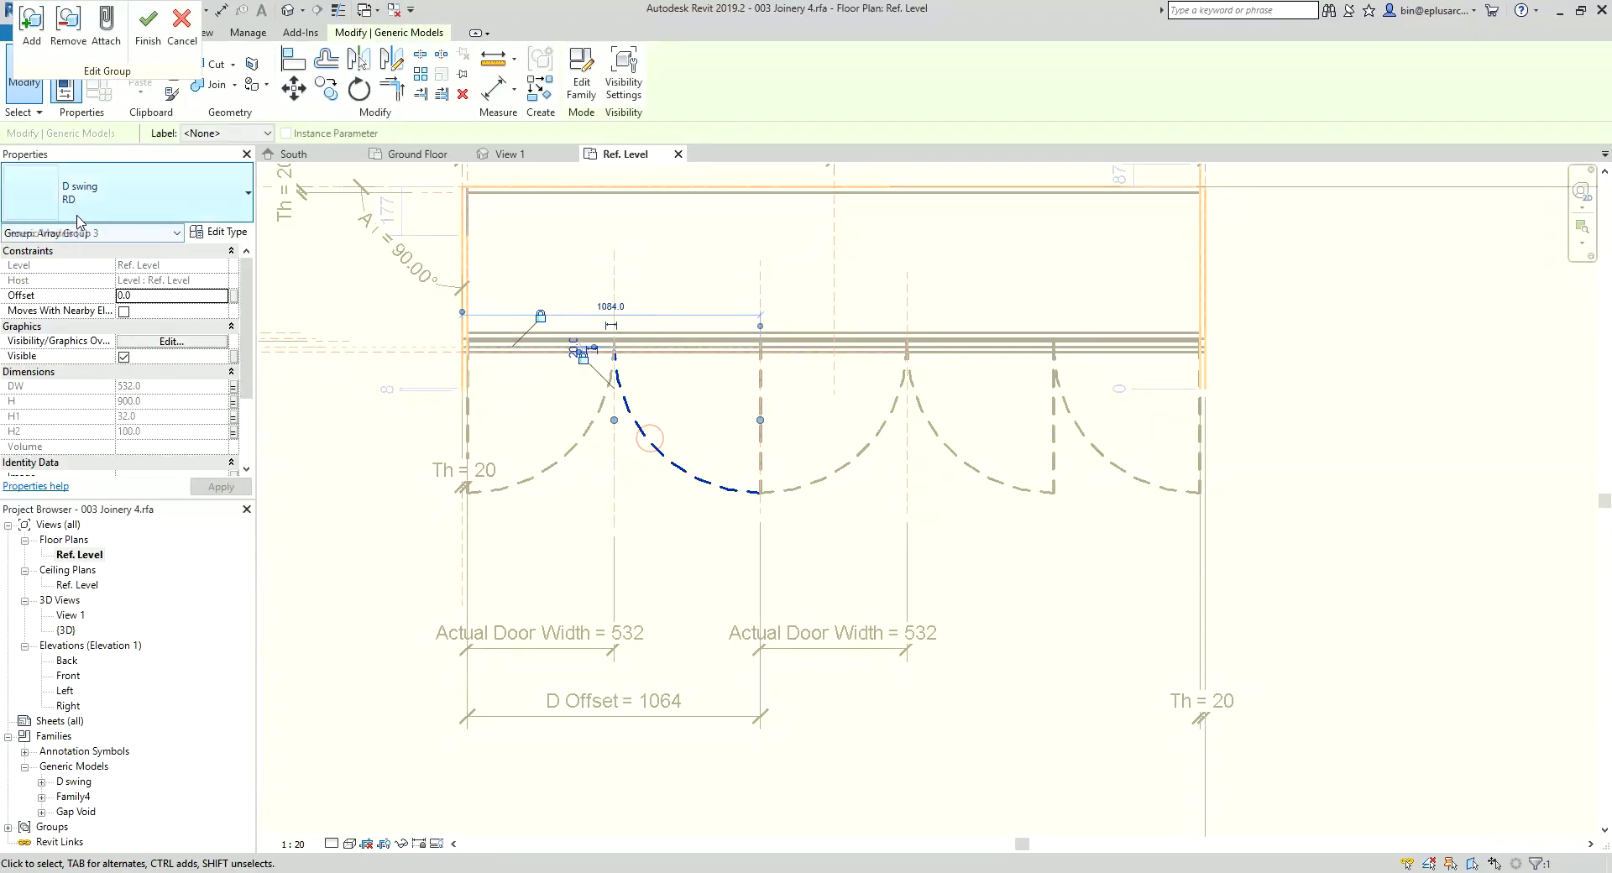
{"action": "left_click", "coordinate": [147, 25]}
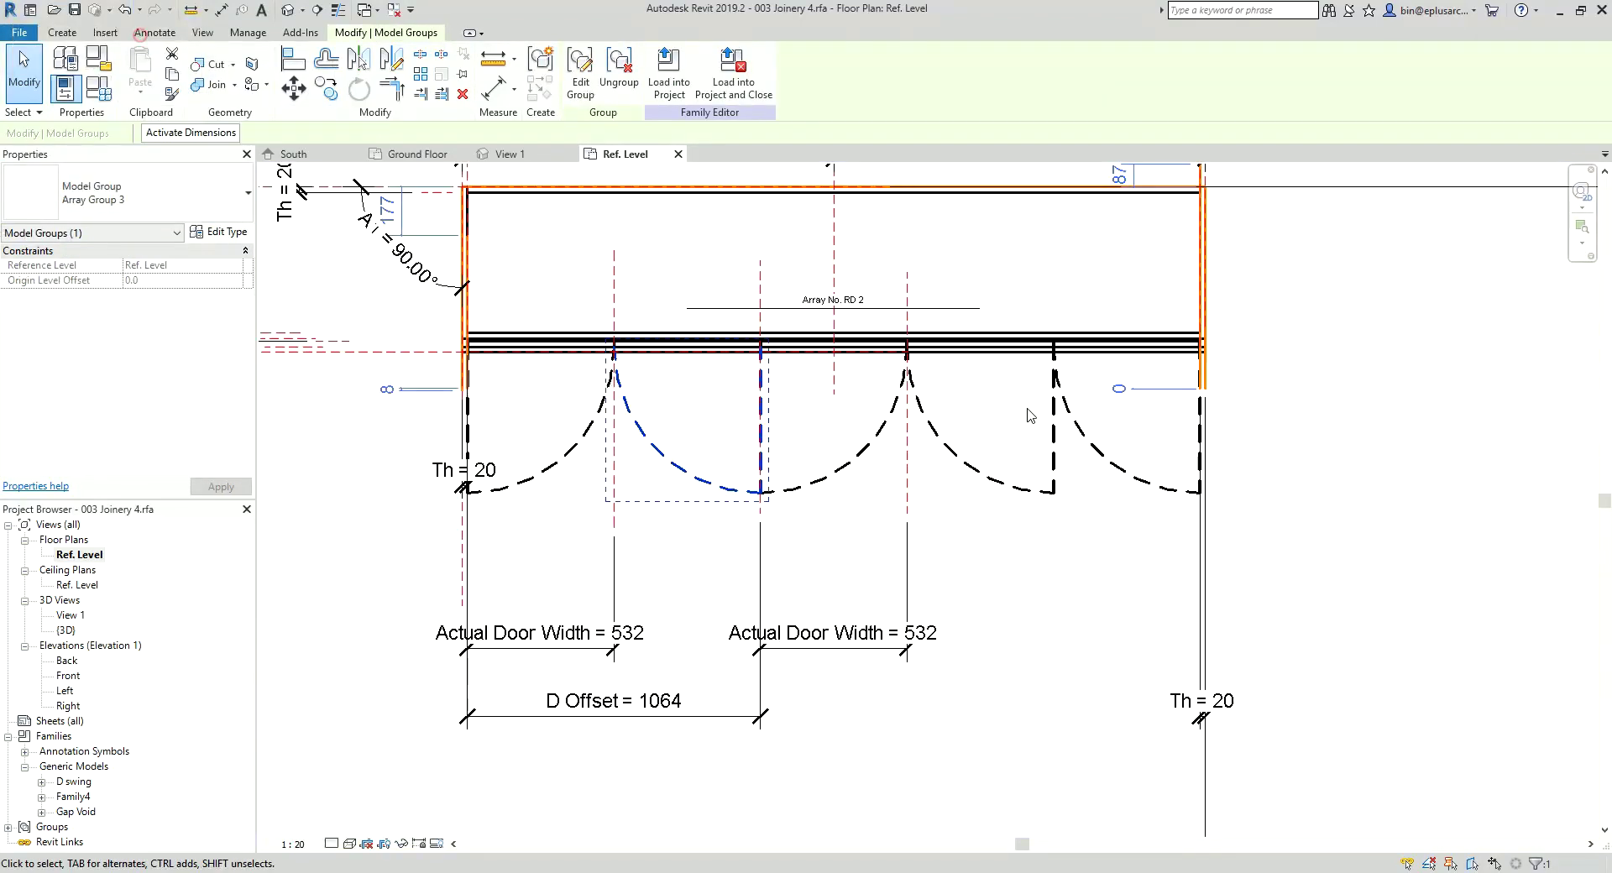
{"action": "left_click", "coordinate": [1026, 415]}
{"action": "left_click", "coordinate": [1106, 458]}
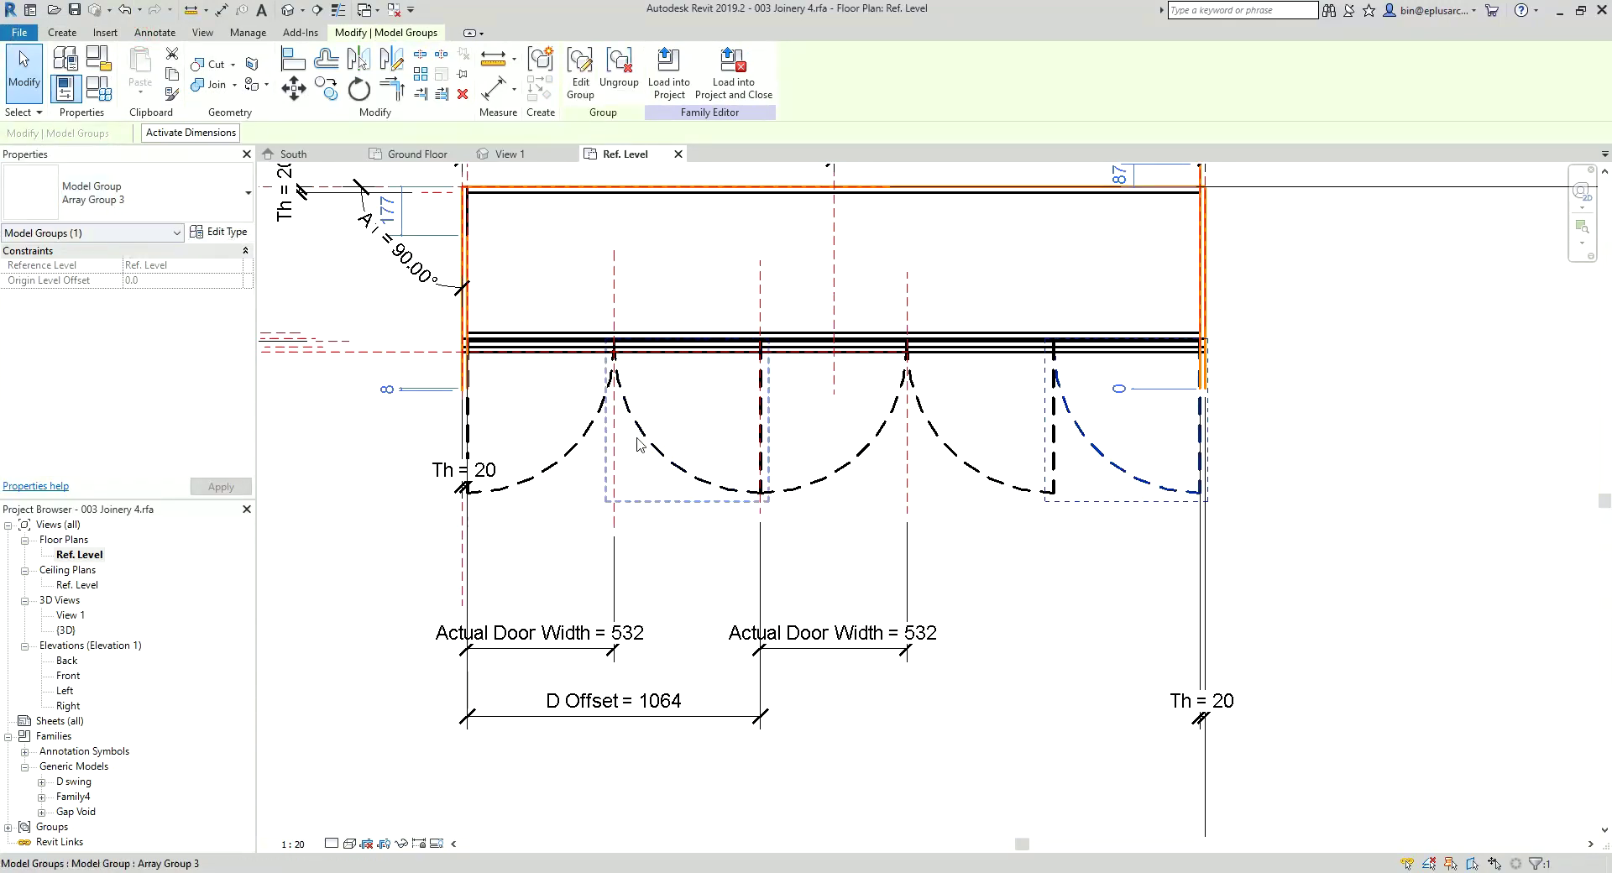
{"action": "left_click", "coordinate": [680, 472]}
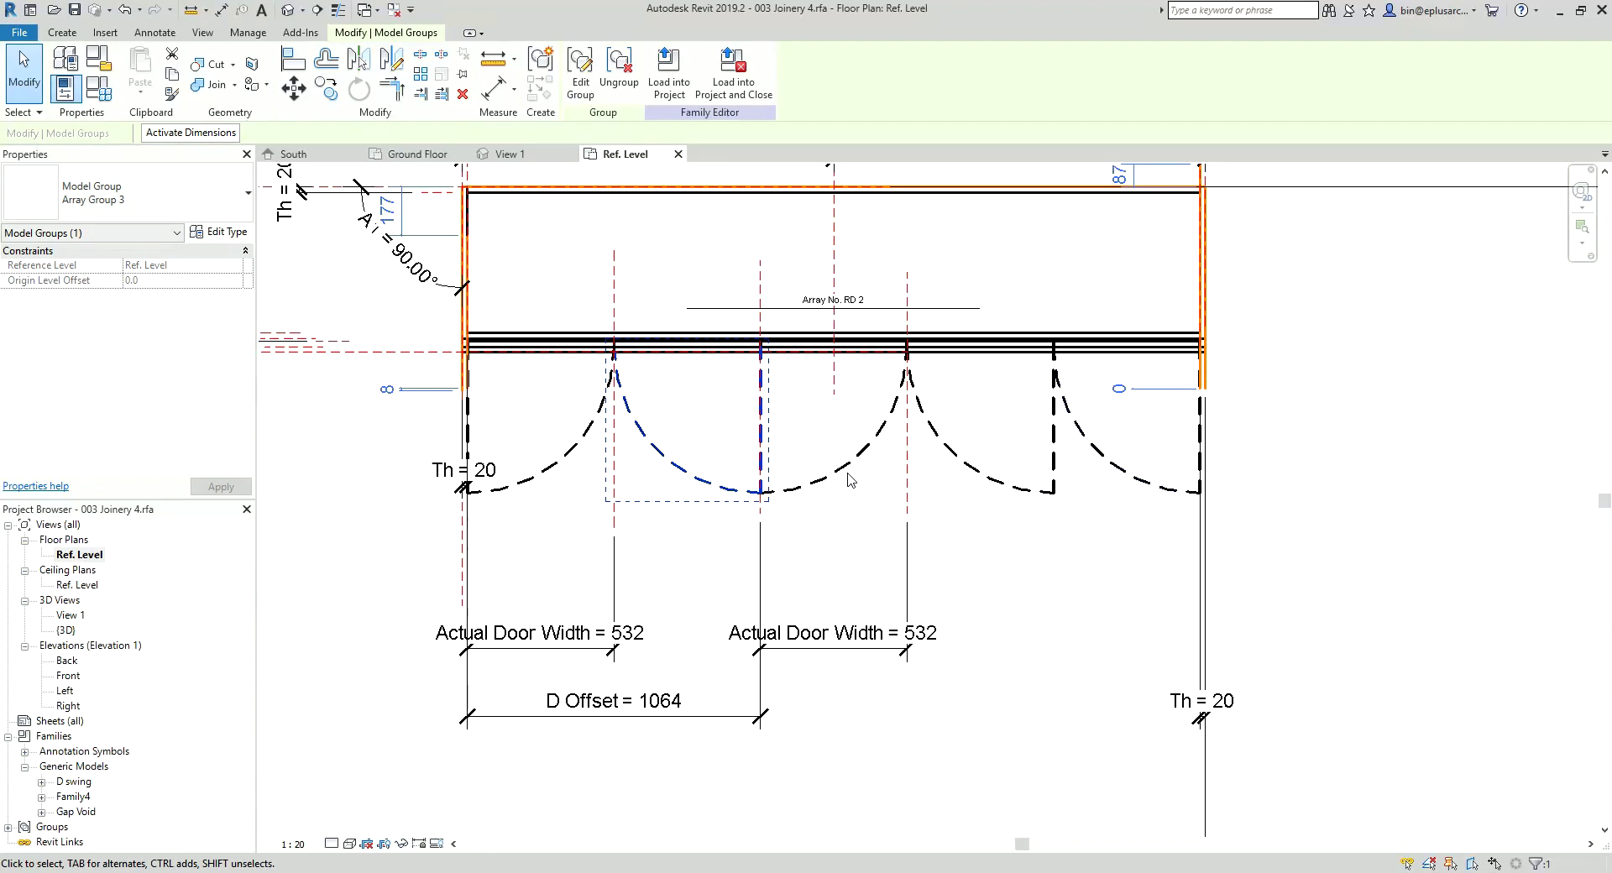
{"action": "left_click", "coordinate": [1127, 474]}
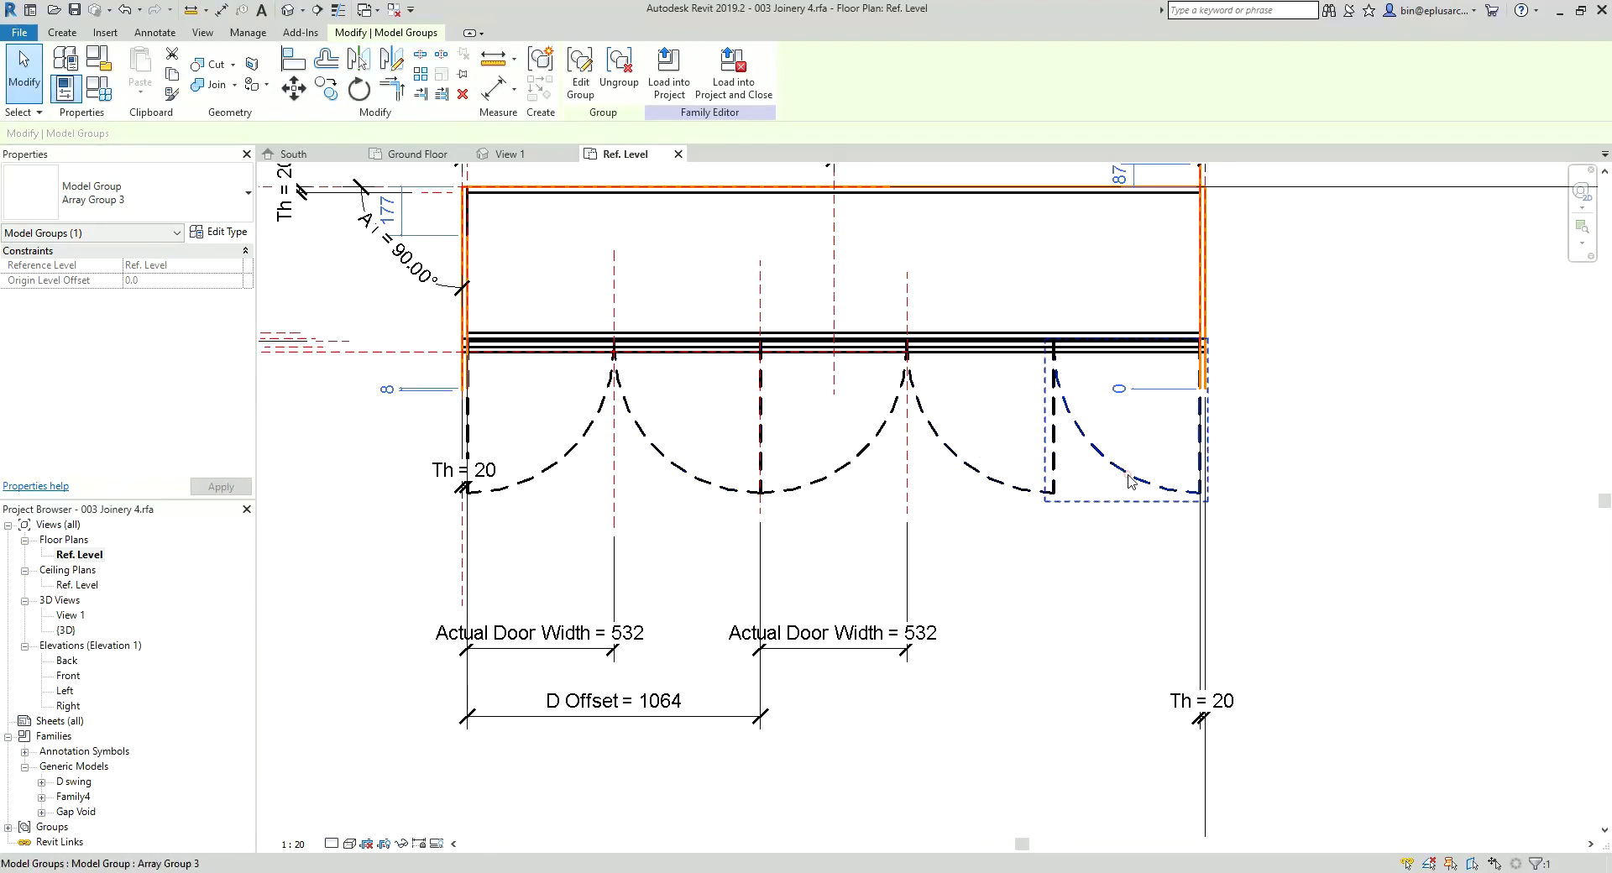
{"action": "left_click", "coordinate": [566, 459]}
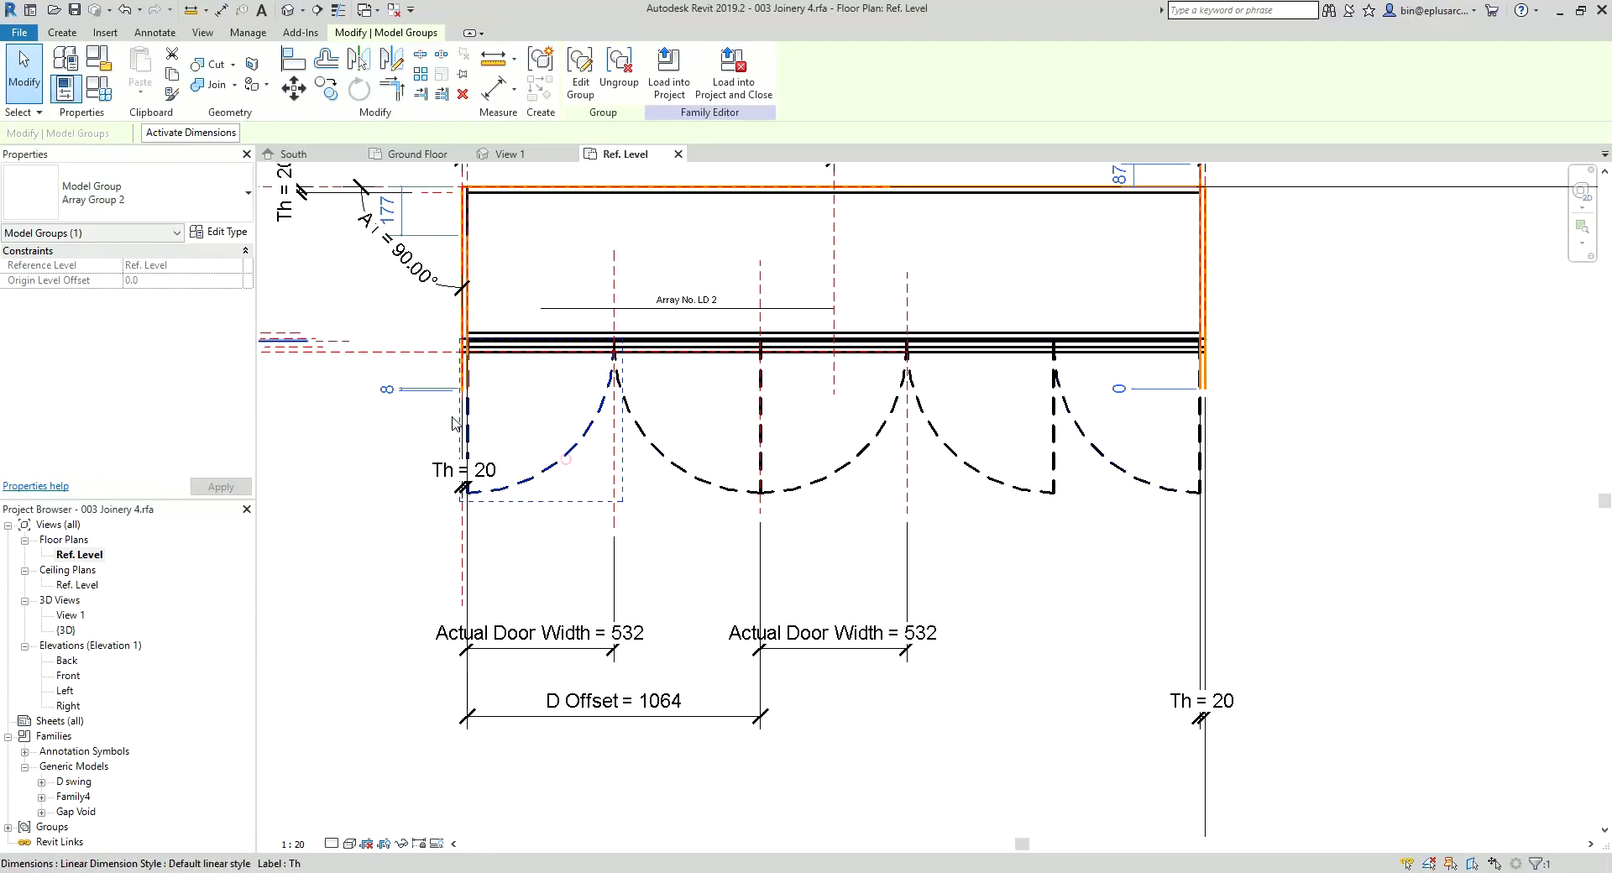
{"action": "left_click", "coordinate": [808, 482]}
{"action": "left_click", "coordinate": [1130, 496]}
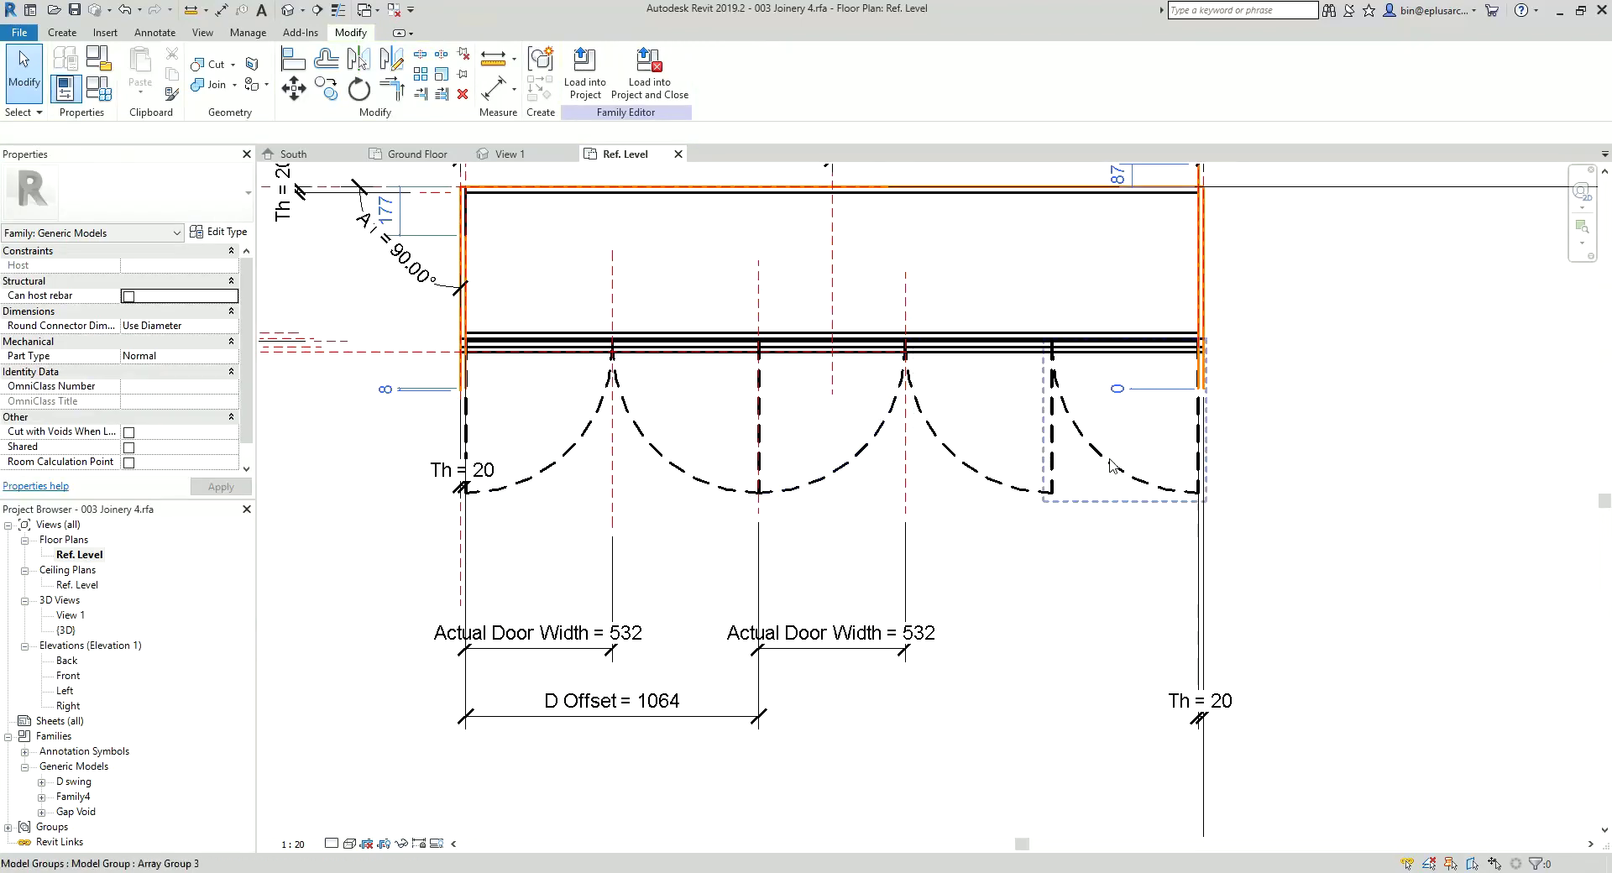
{"action": "middle_click_drag", "start_coordinate": [1131, 496], "coordinate": [1115, 495]}
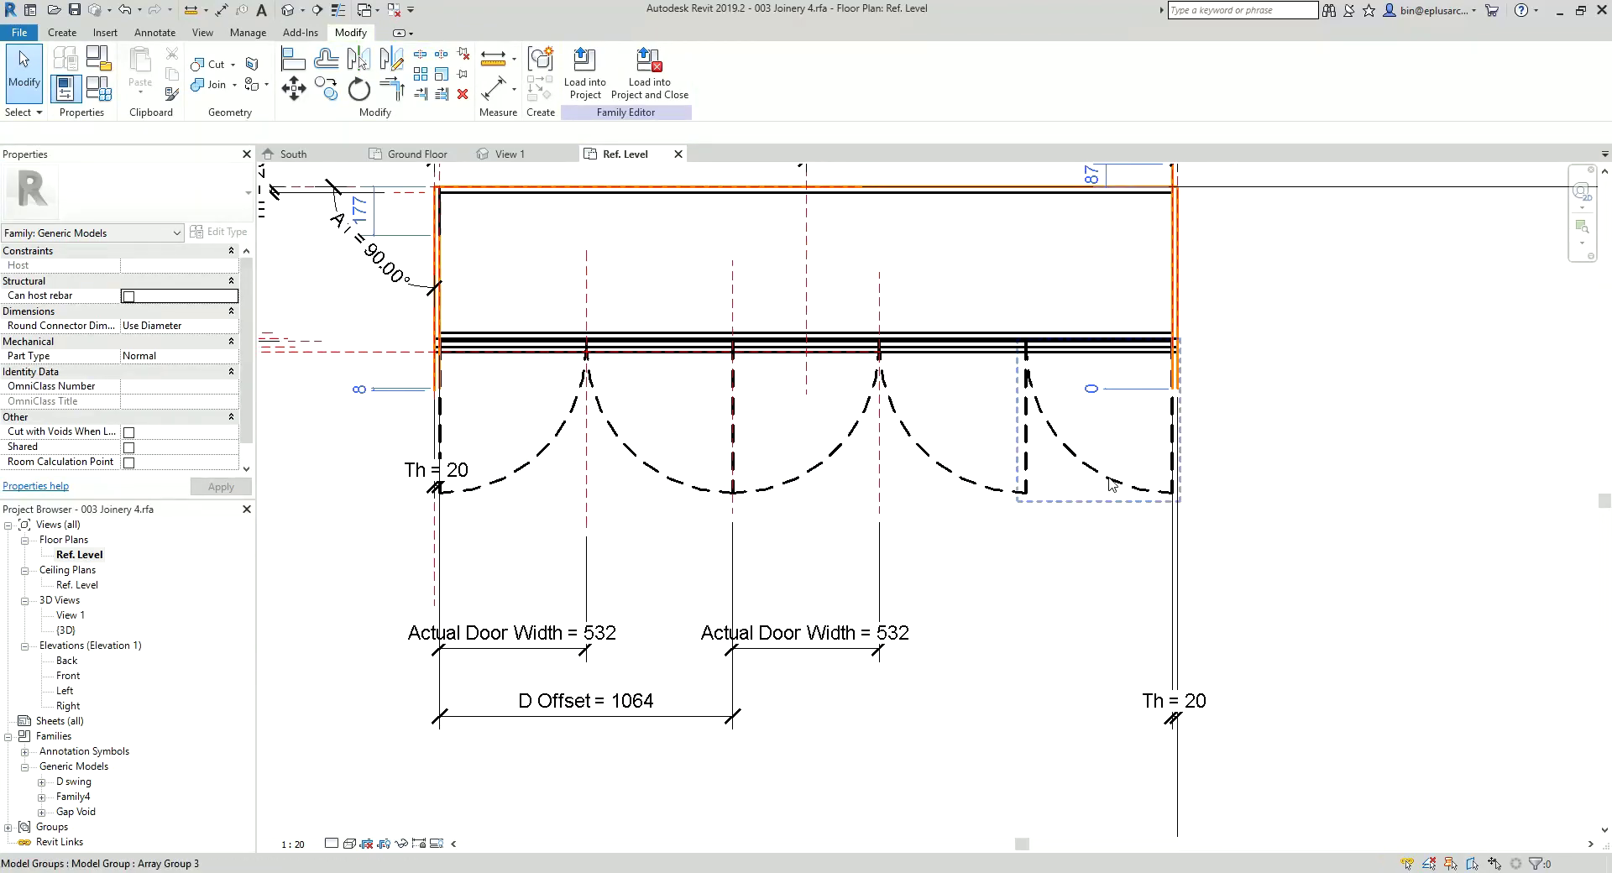
{"action": "left_click", "coordinate": [1106, 481]}
- In the door group, drive the right-hand swing's Visible property with a new Yes/No parameter RD
{"action": "left_click", "coordinate": [583, 81]}
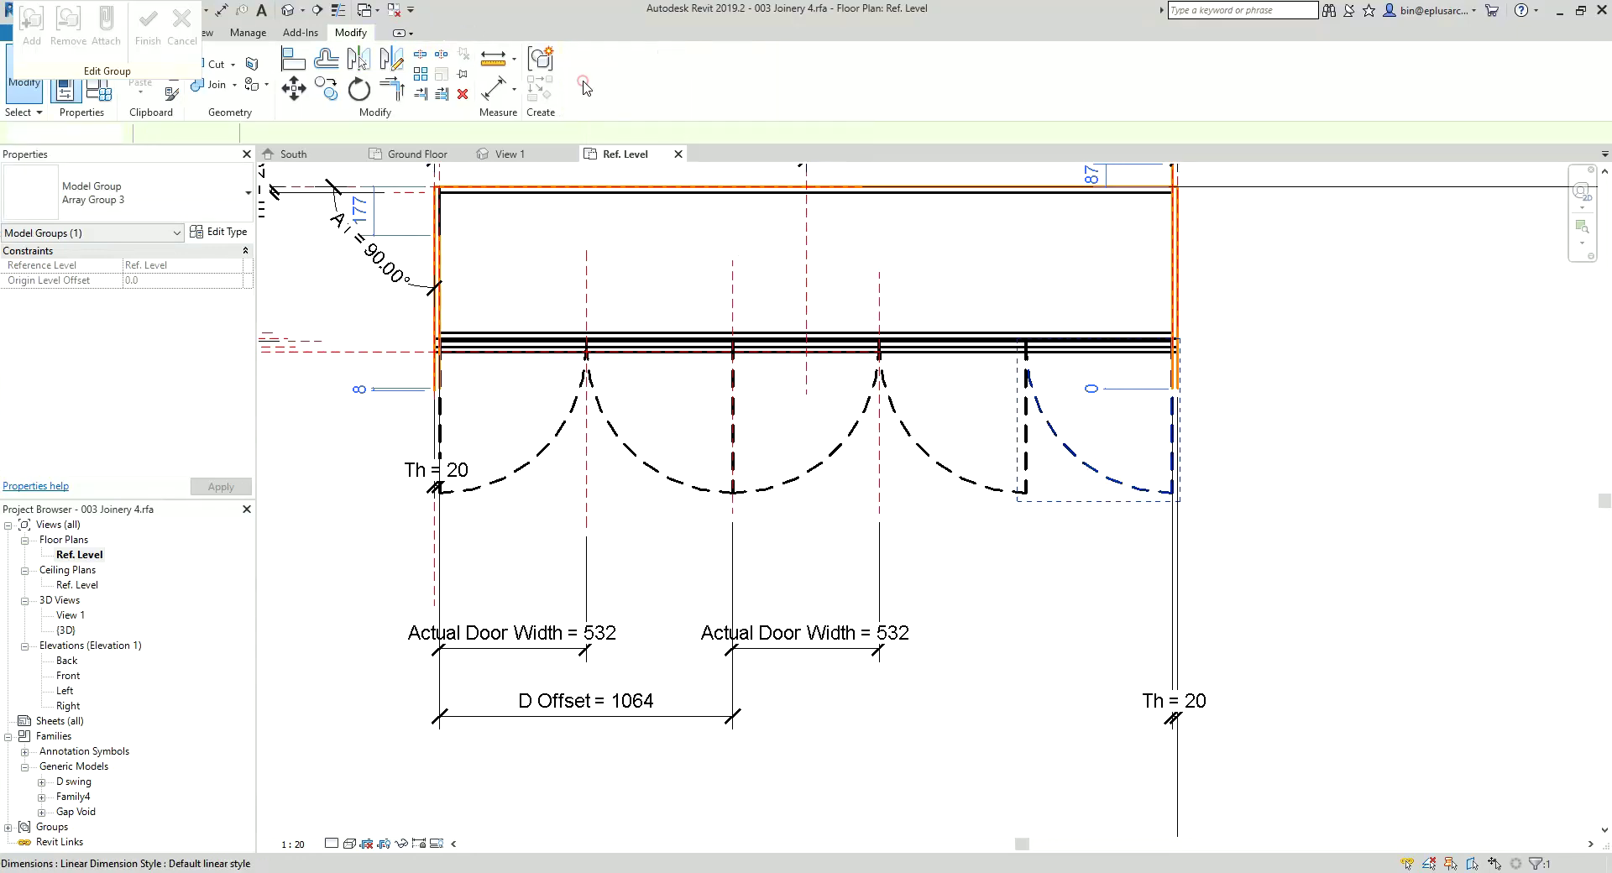
{"action": "left_click", "coordinate": [1061, 441]}
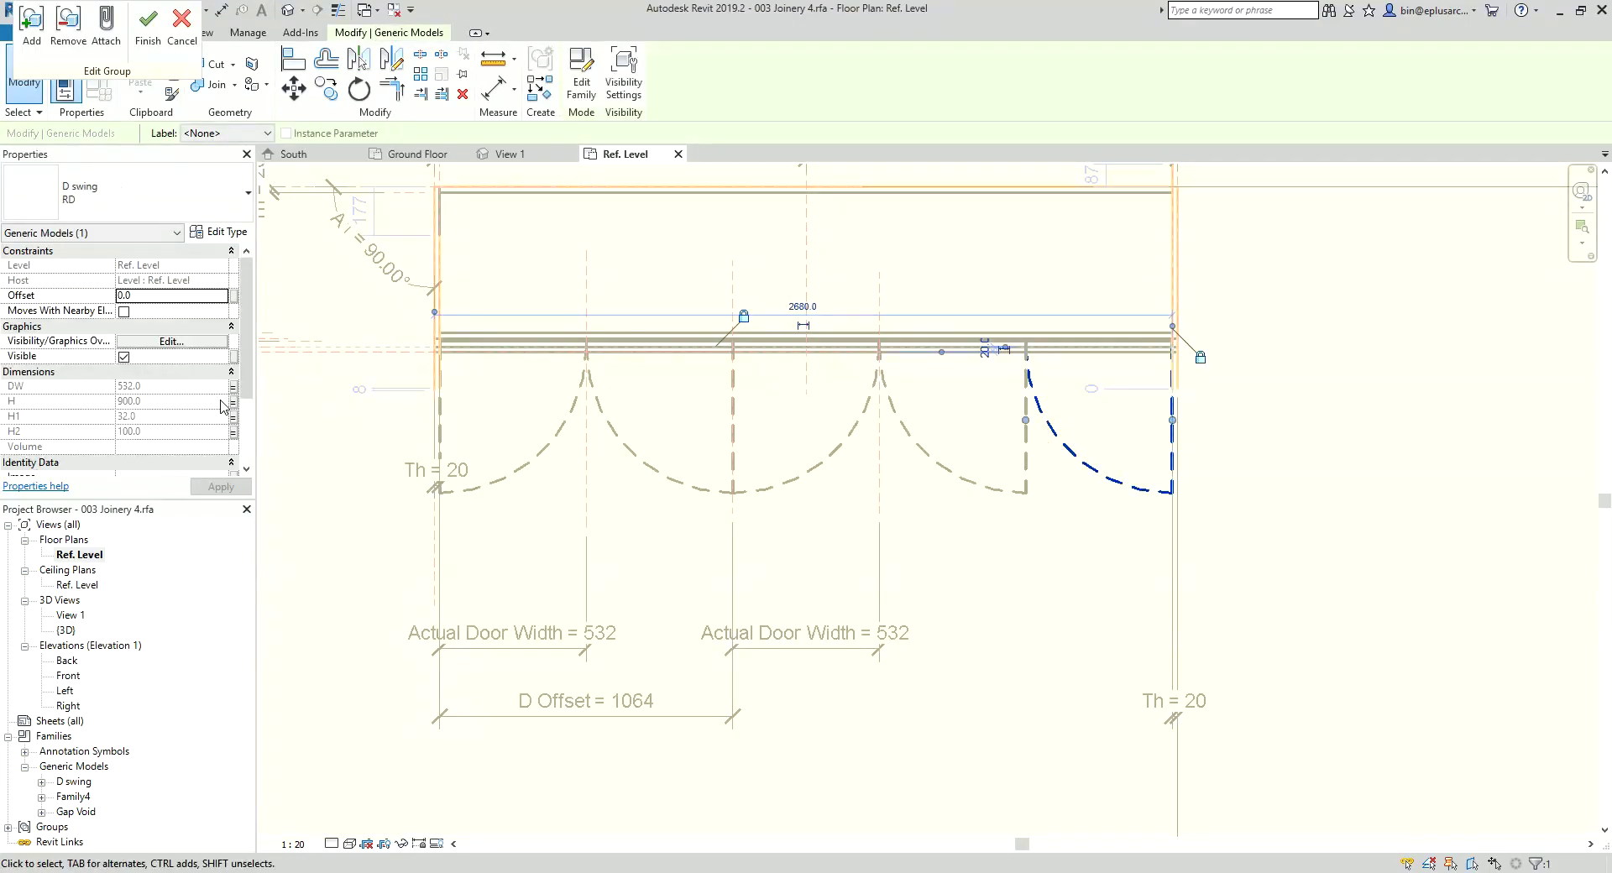
{"action": "left_click", "coordinate": [234, 357]}
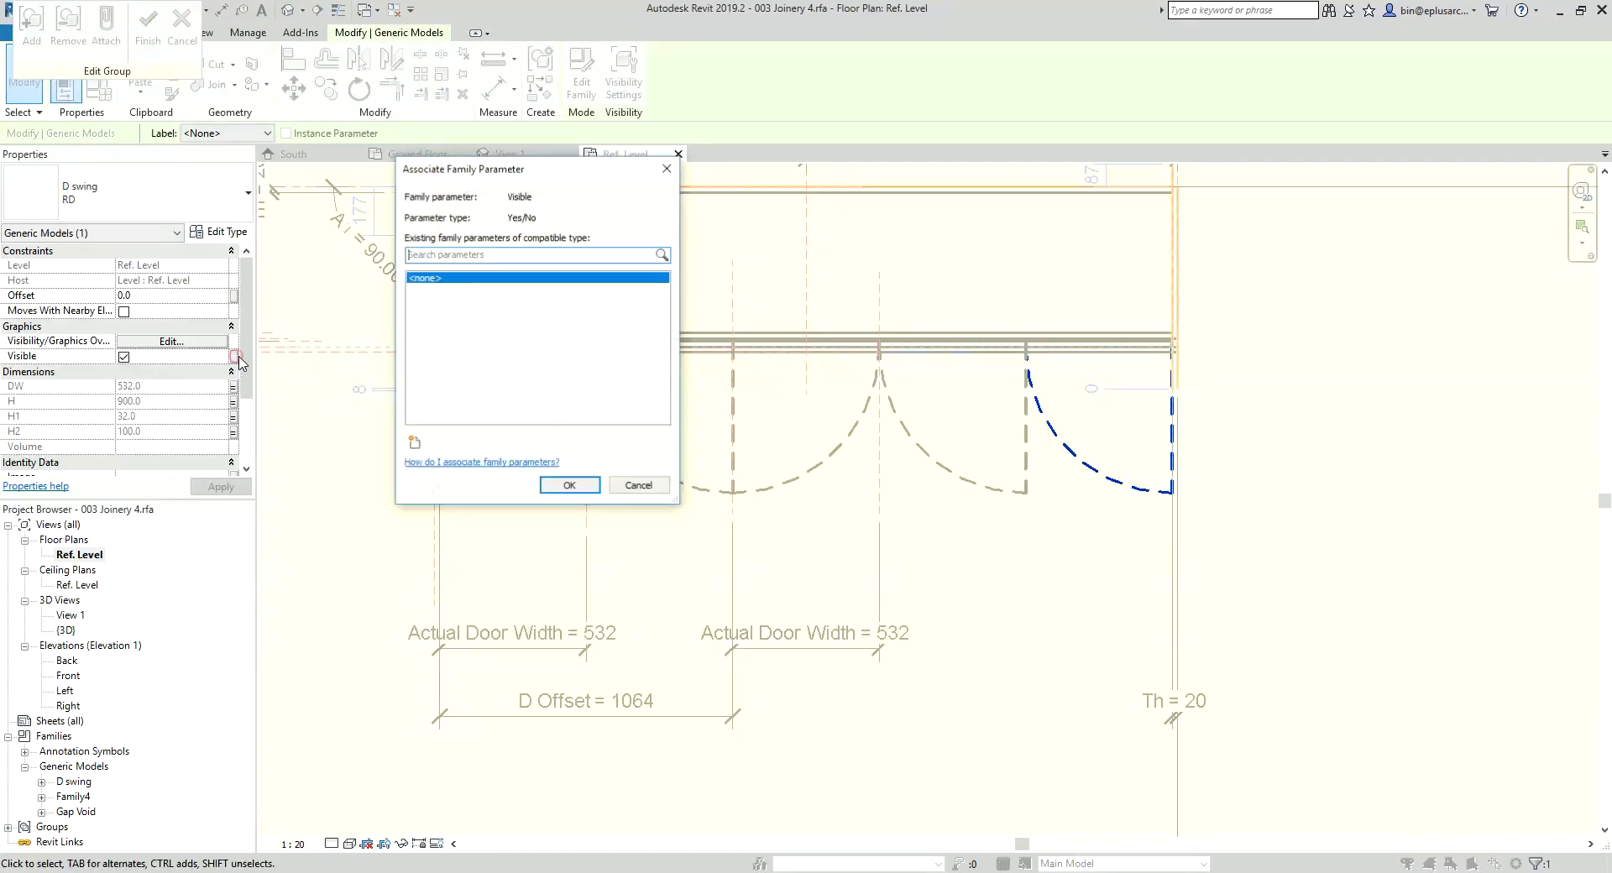
{"action": "left_click", "coordinate": [414, 443]}
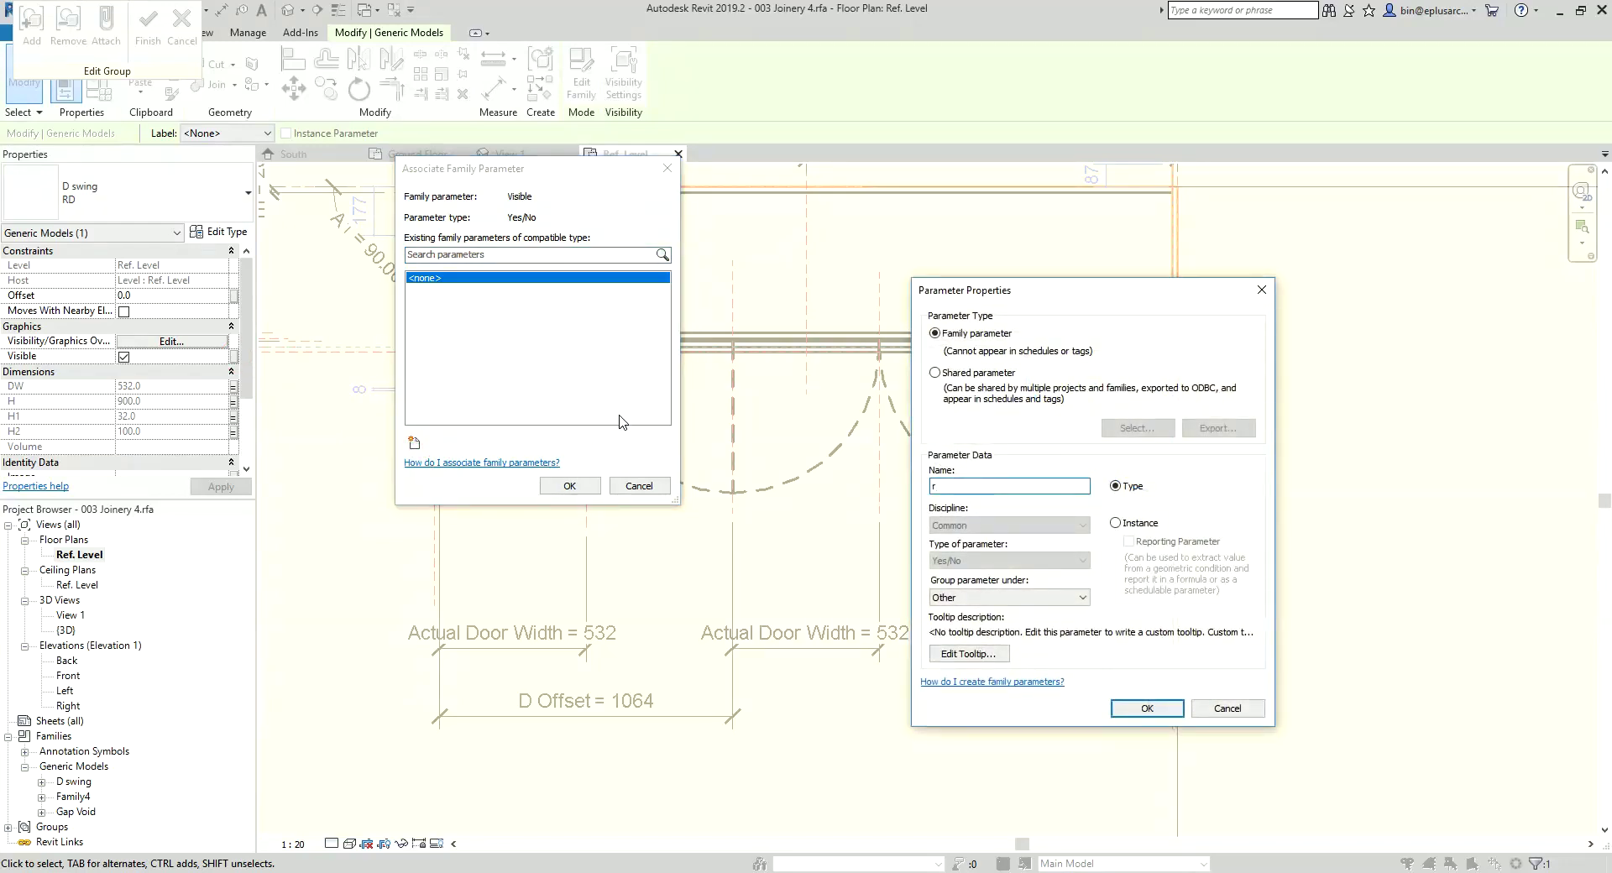
{"action": "type", "text": "D"}
{"action": "left_click", "coordinate": [1137, 708]}
{"action": "left_click", "coordinate": [569, 485]}
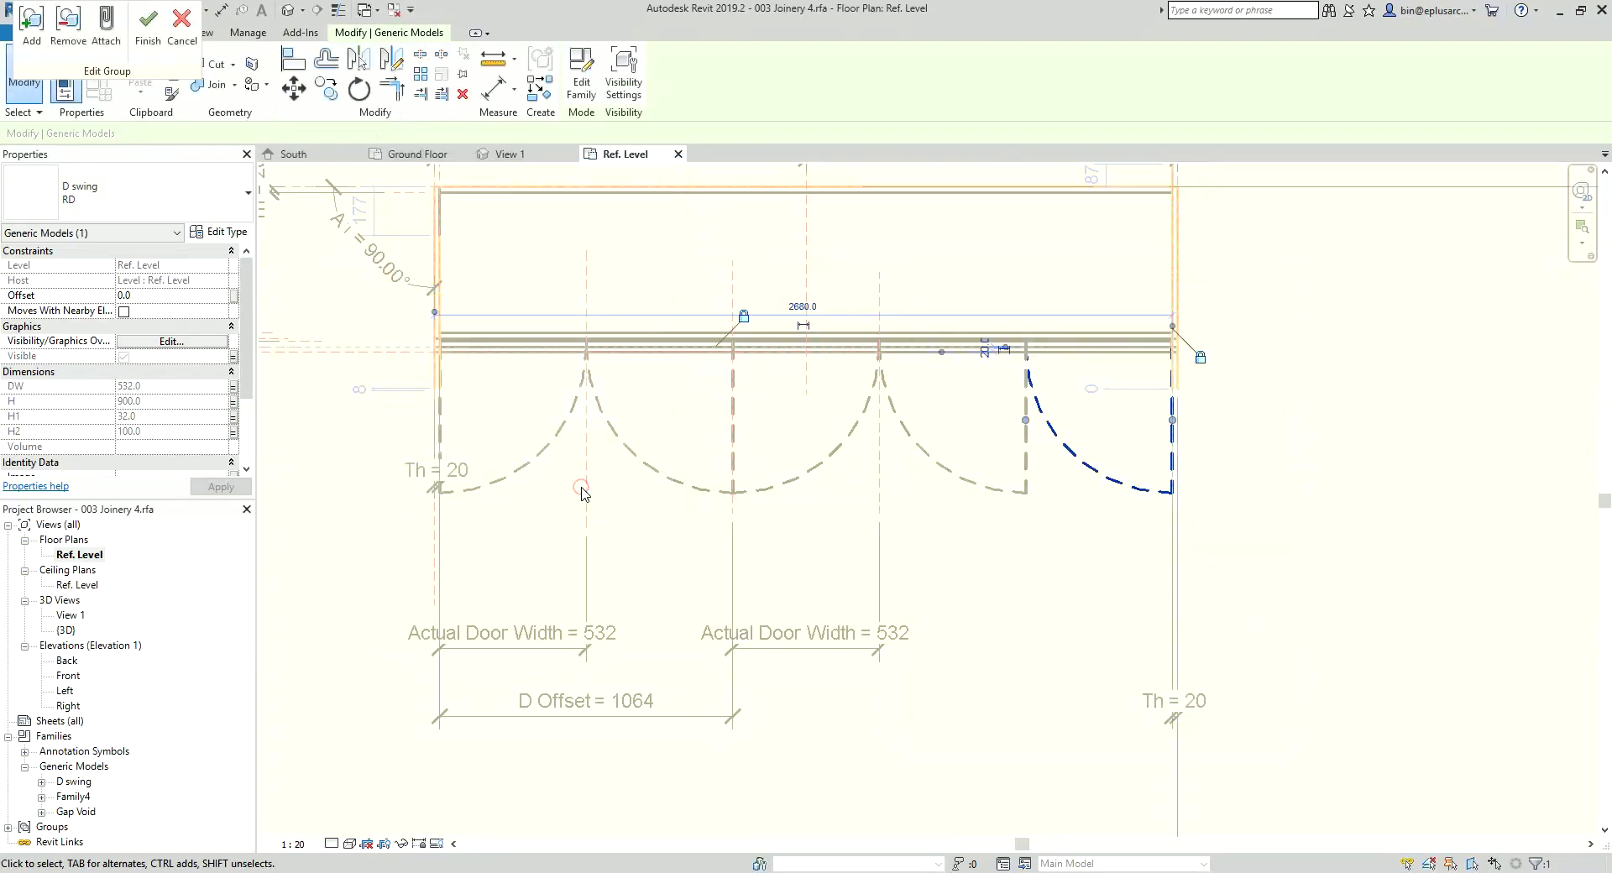
- Finish editing the door group and clear the selection
{"action": "left_click", "coordinate": [148, 26]}
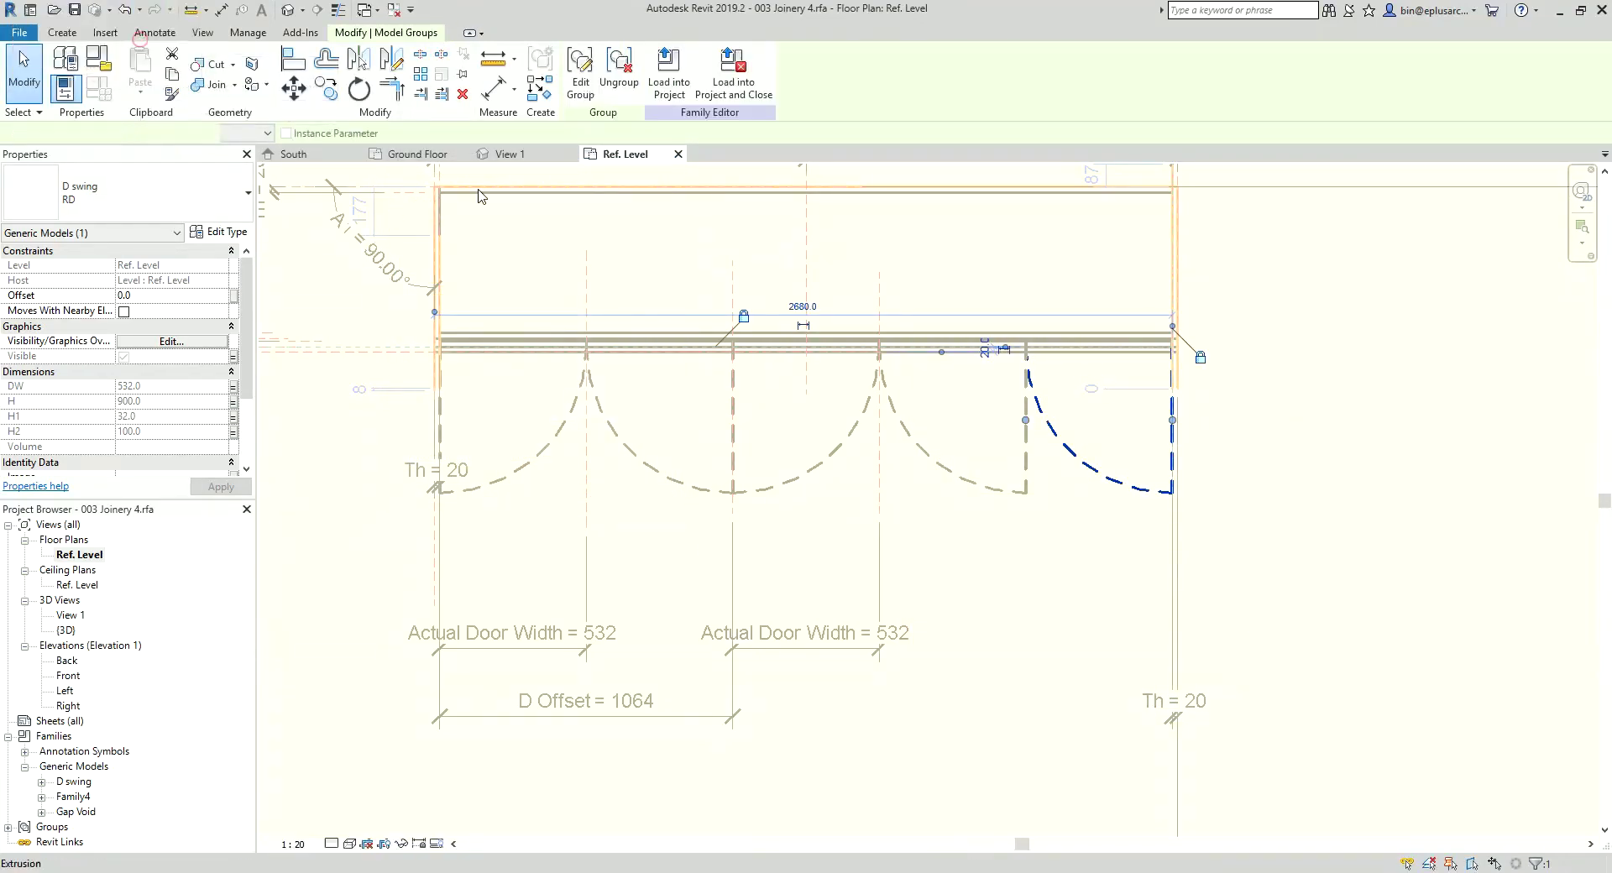
{"action": "middle_click_drag", "start_coordinate": [764, 364], "coordinate": [818, 423]}
{"action": "key", "text": "Escape"}
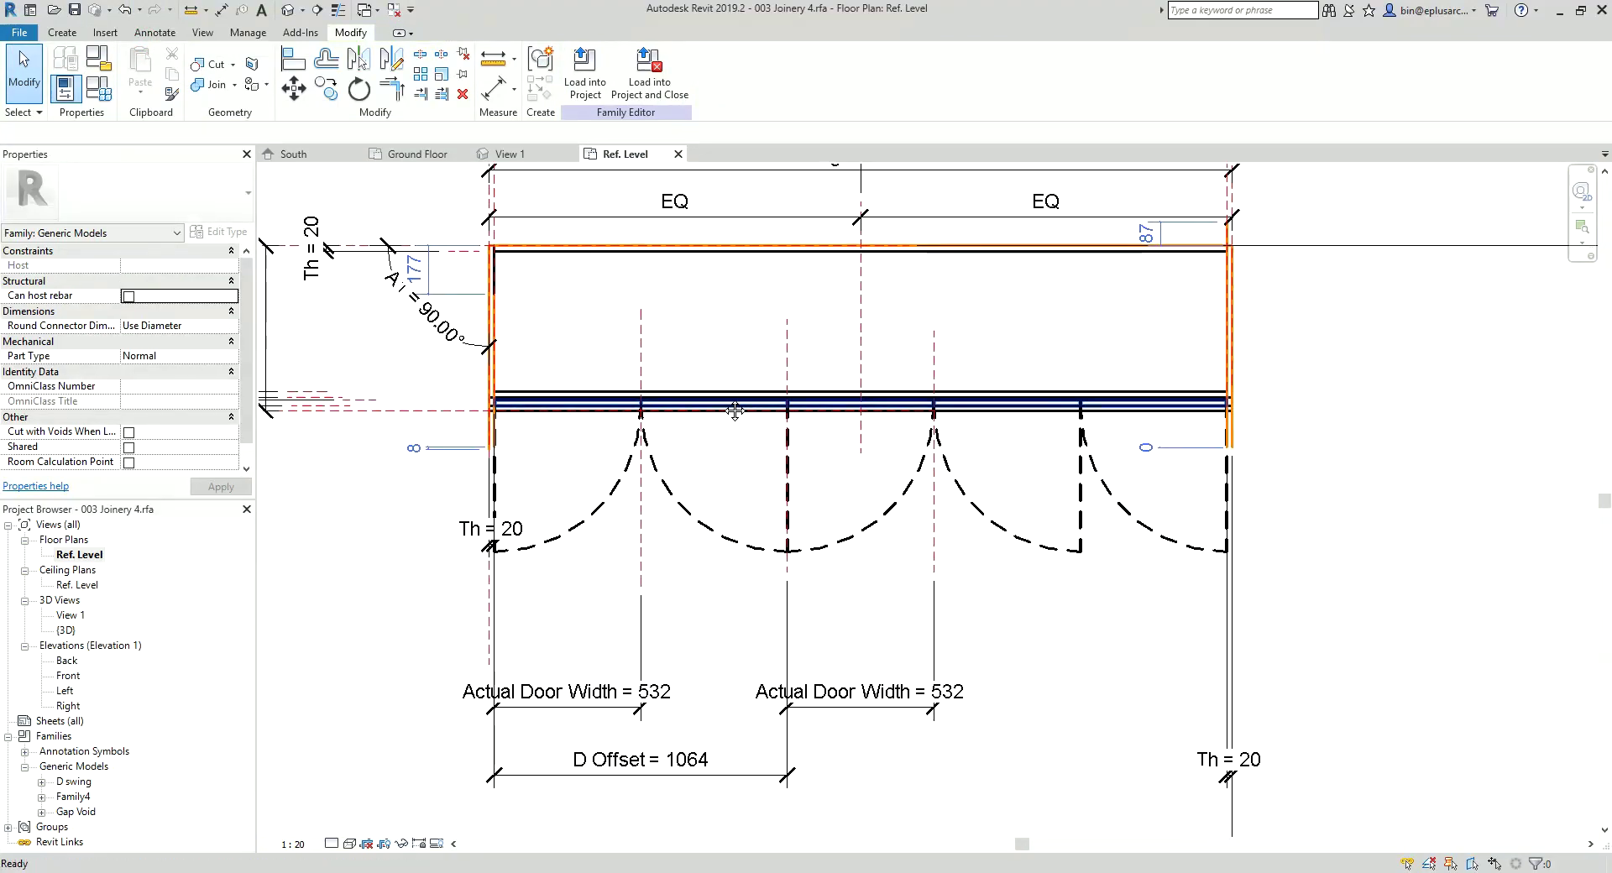
- In Family Types, begin RD's formula if(Length > (Max Panel Width + Th + Th), ...)
{"action": "left_click", "coordinate": [94, 90]}
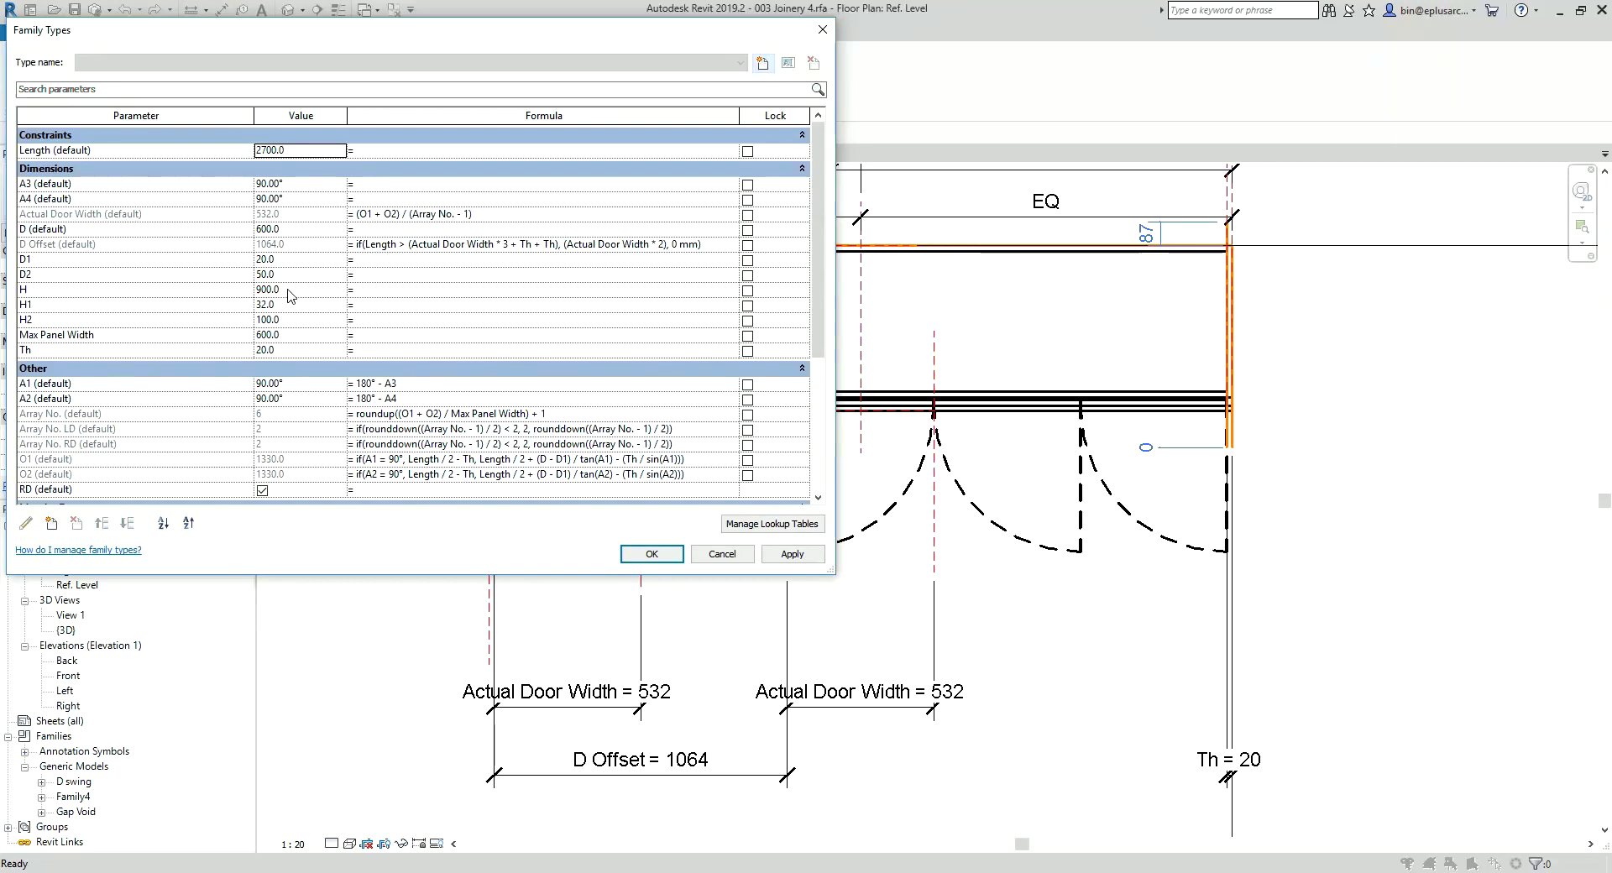
{"action": "scroll", "coordinate": [90, 298], "scroll_direction": "down", "scroll_amount": 2}
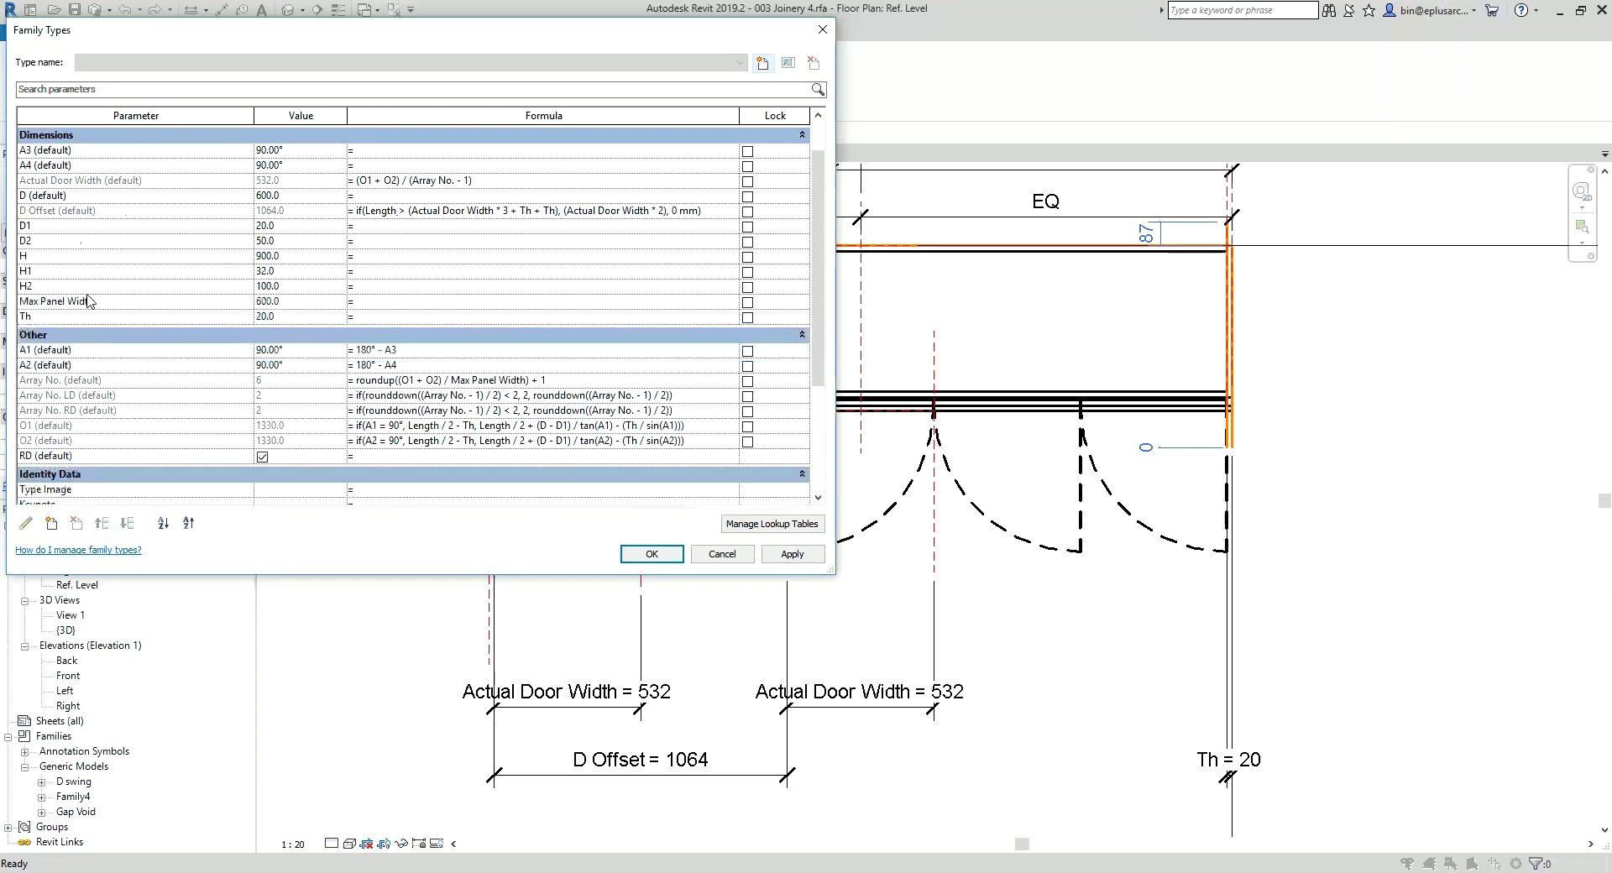
{"action": "scroll", "coordinate": [90, 298], "scroll_direction": "down", "scroll_amount": 2}
{"action": "left_click", "coordinate": [411, 424]}
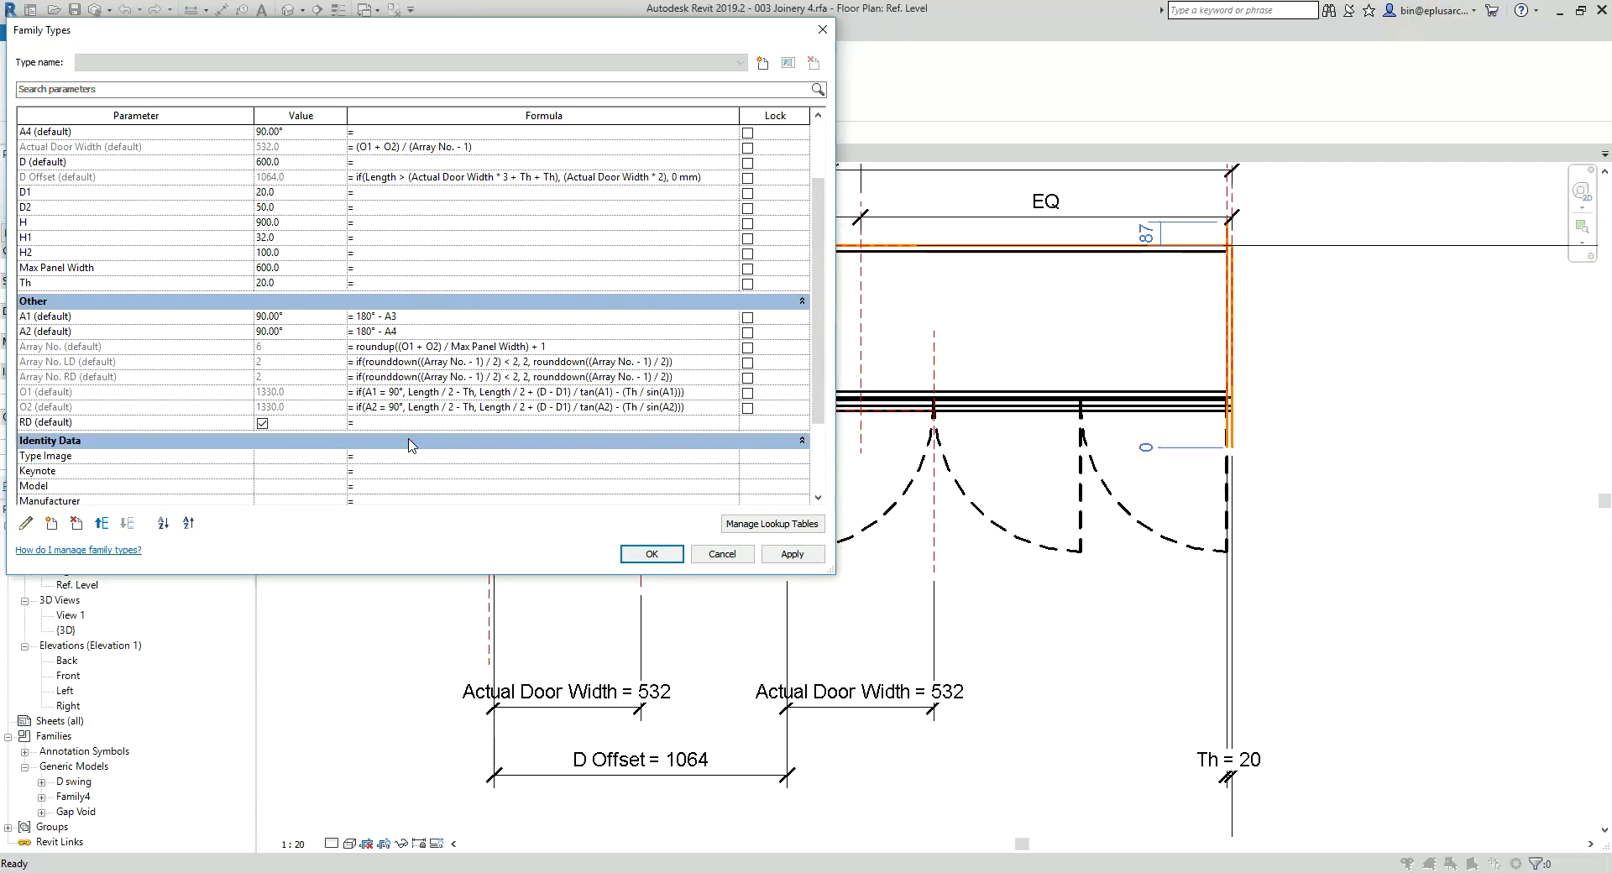
{"action": "type", "text": "if"}
{"action": "type", "text": ">"}
{"action": "type", "text": "Ma"}
{"action": "type", "text": "Th+Th)"}
{"action": "type", "text": ","}
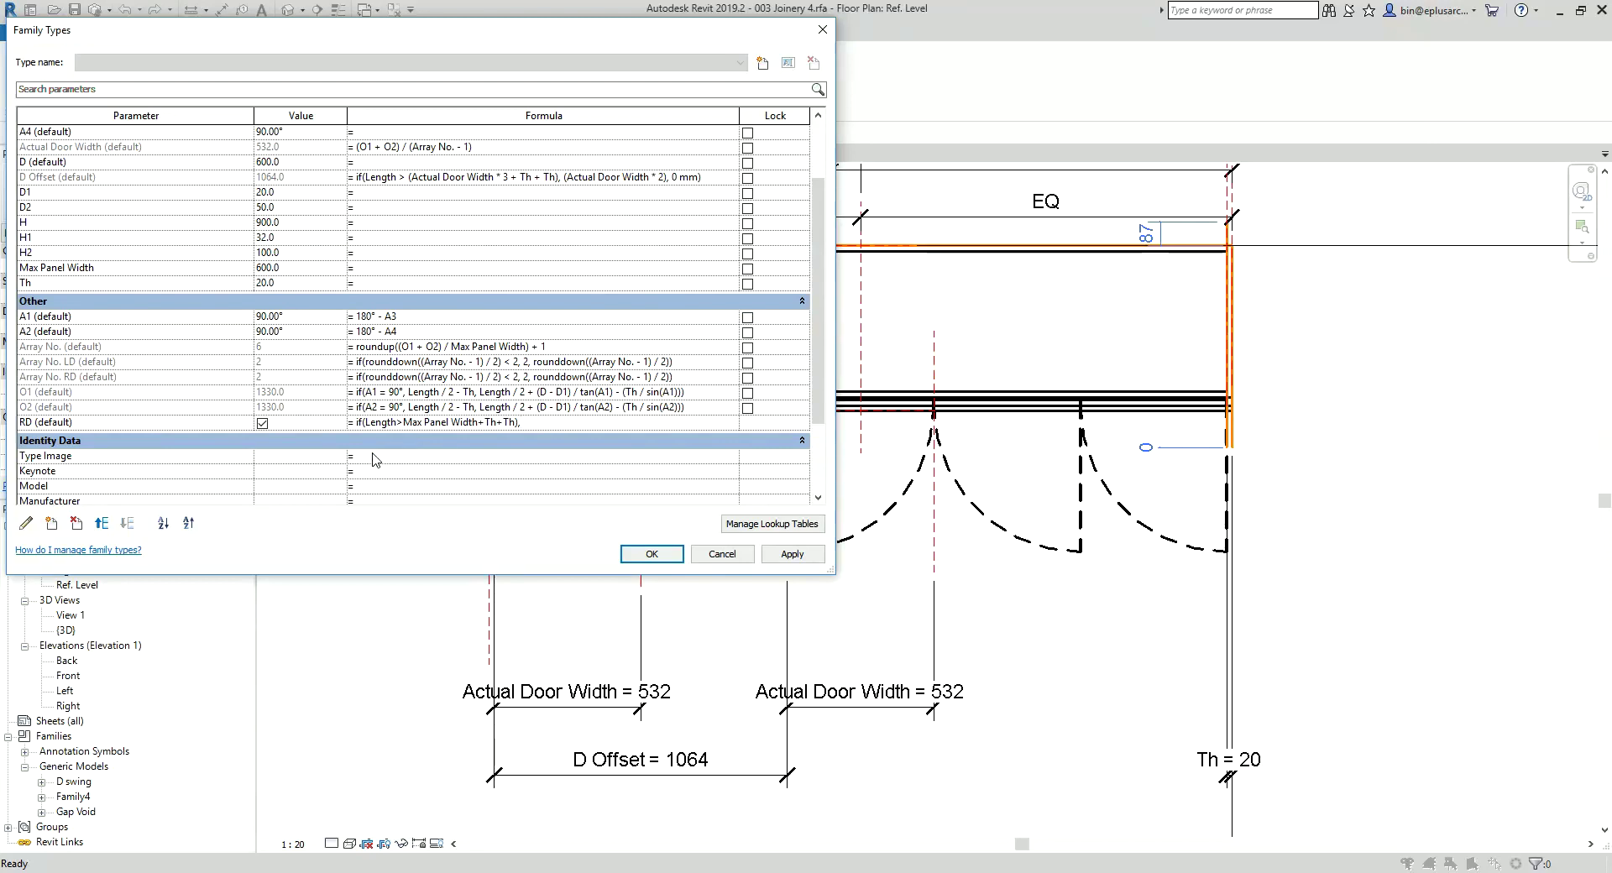
{"action": "type", "text": "("}
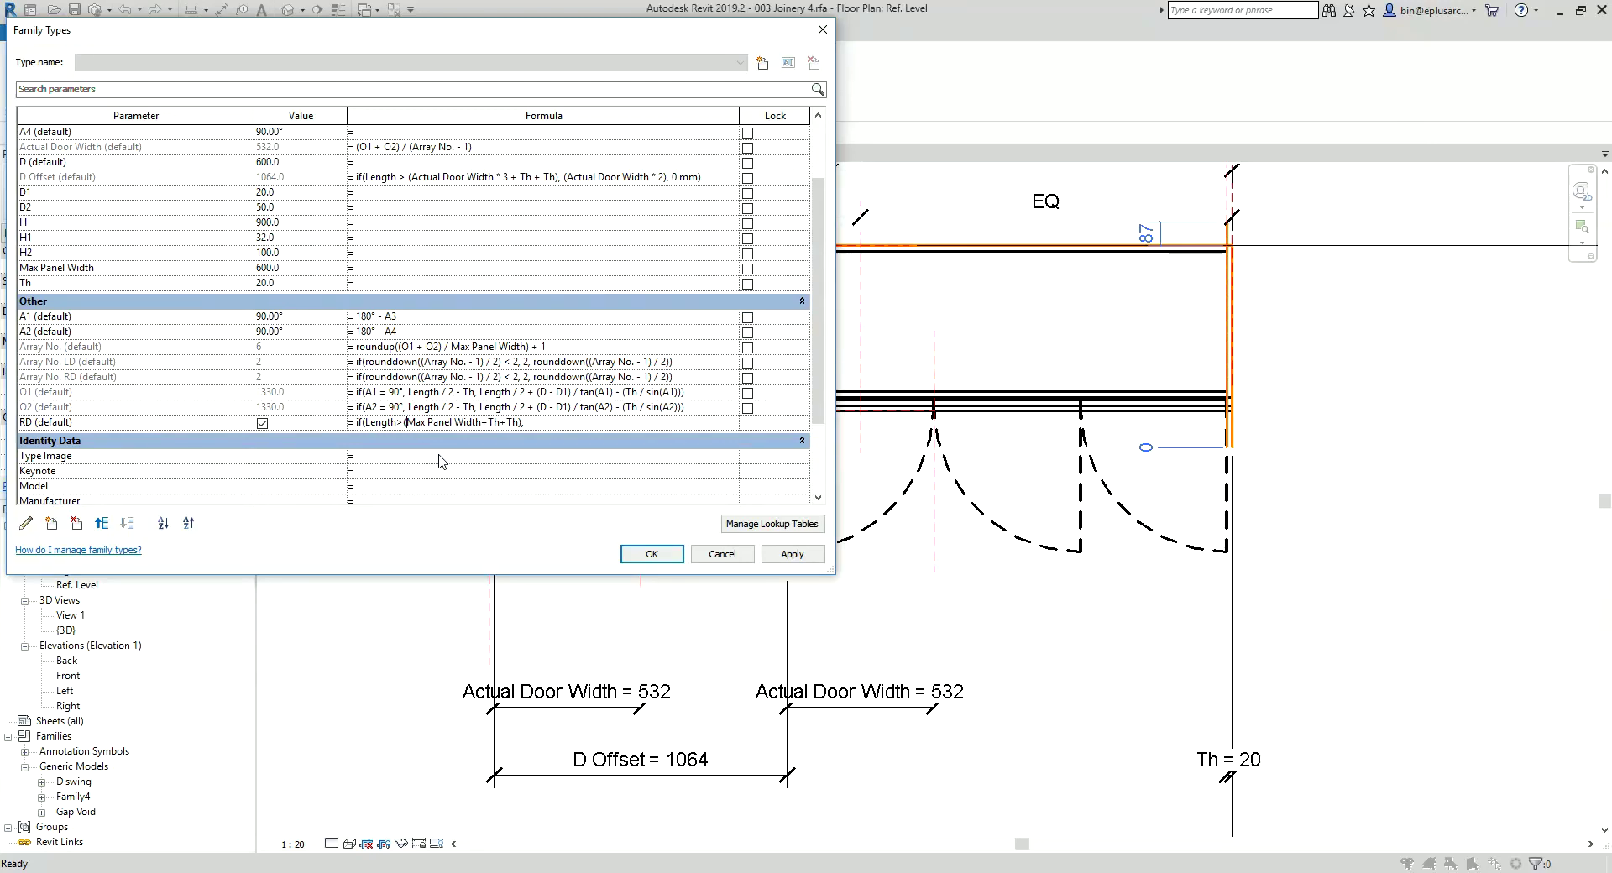
- Fix the formula error and commit RD as if(Length > (Max Panel Width+Th+Th), 1<2, 2<1)
{"action": "key", "text": "Return"}
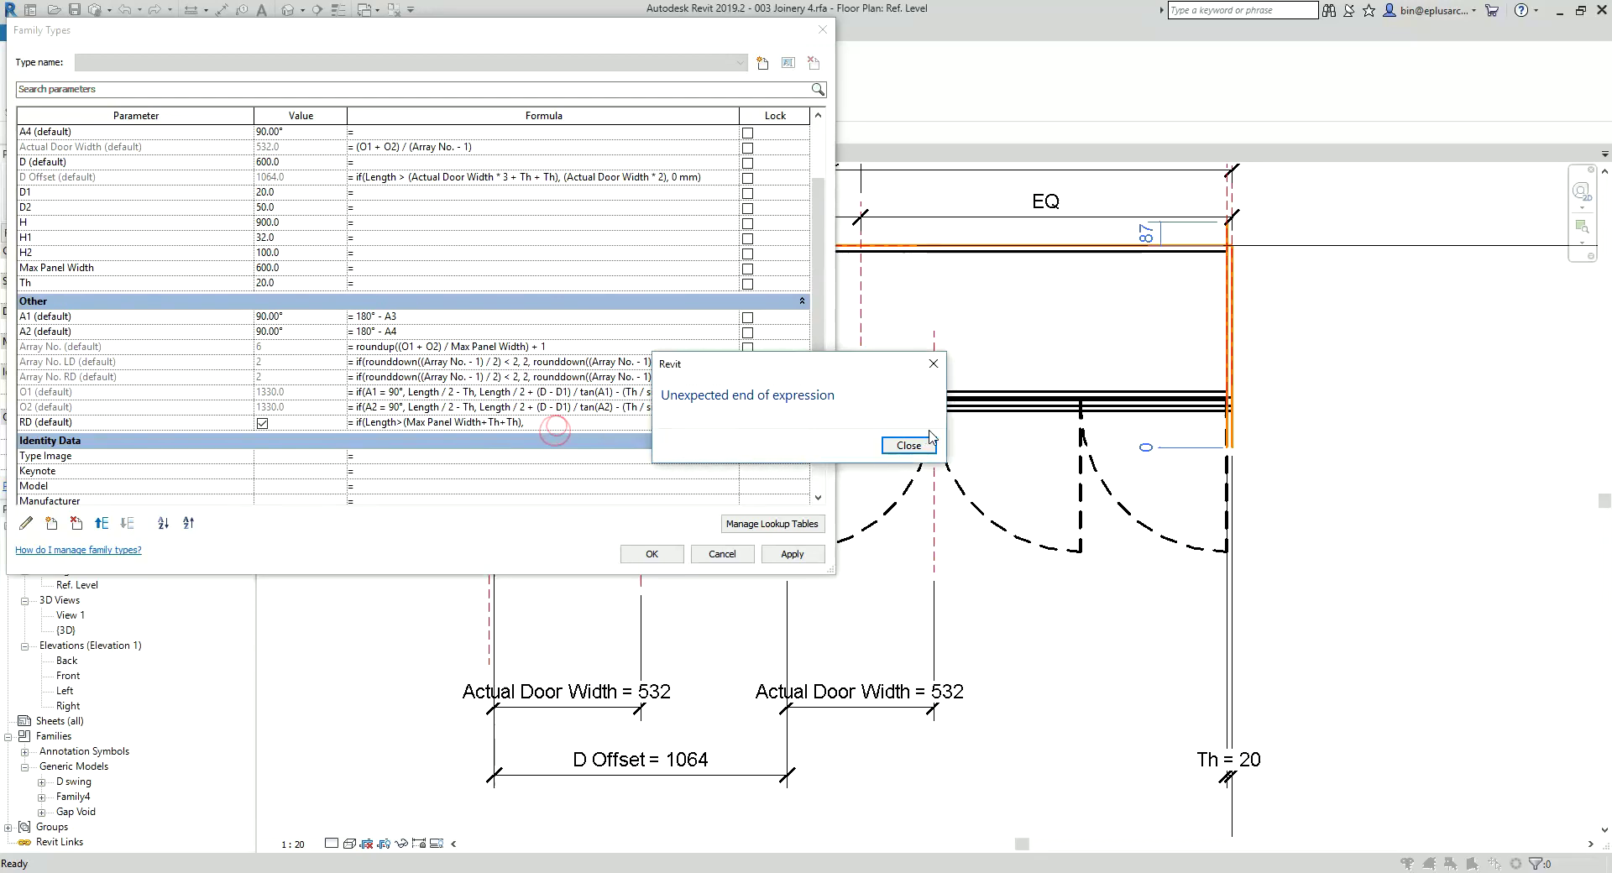
{"action": "left_click", "coordinate": [904, 448]}
{"action": "type", "text": "1<2"}
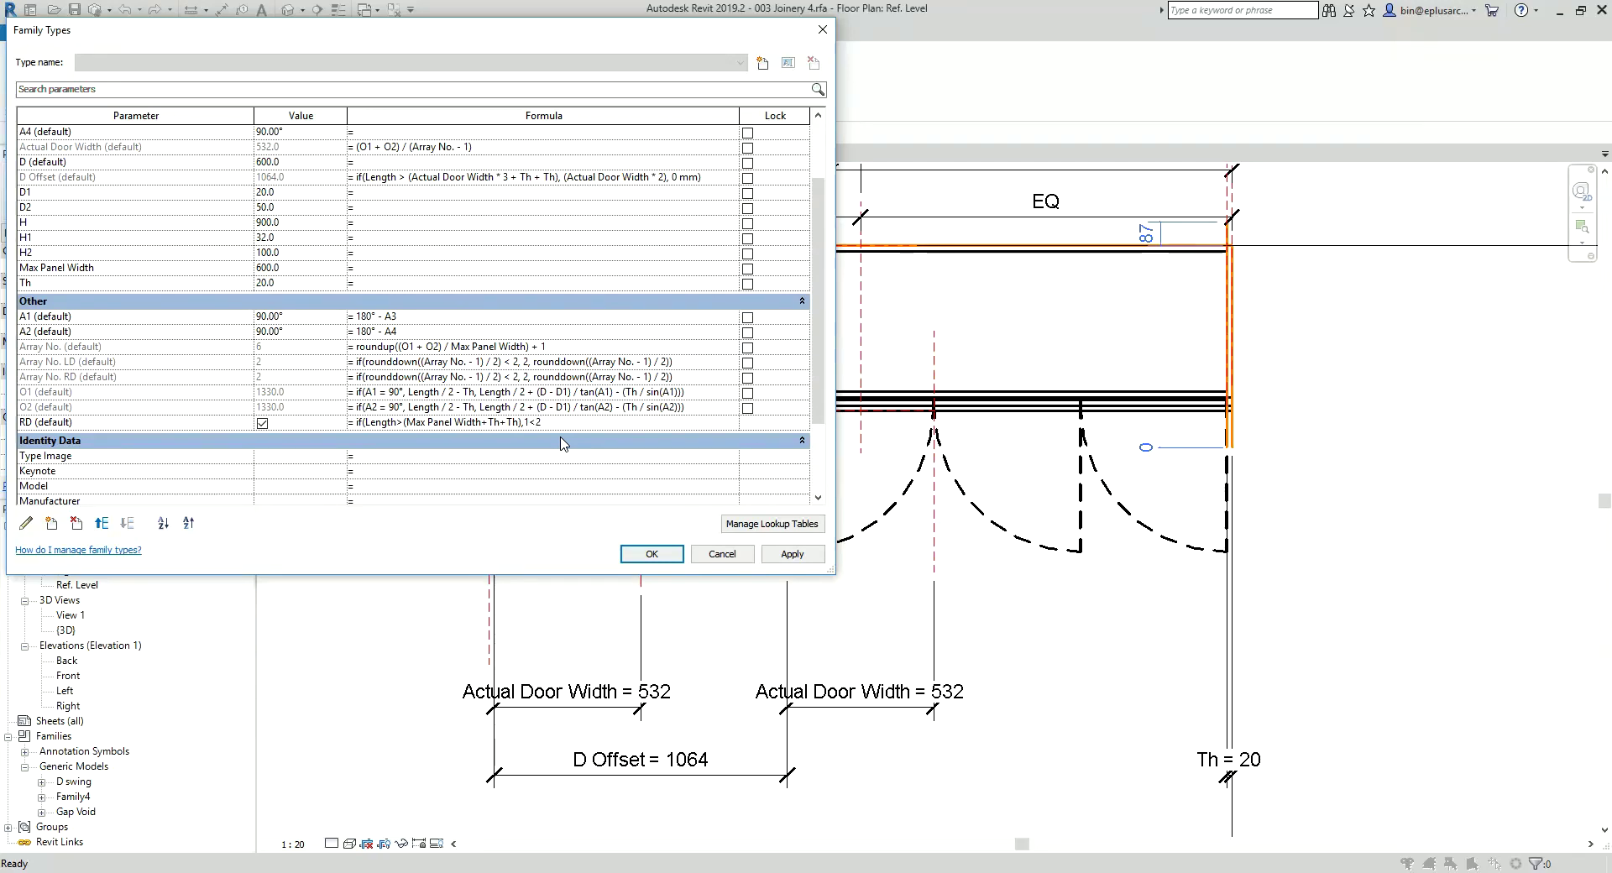
{"action": "type", "text": "1"}
{"action": "key", "text": "BackSpace"}
{"action": "type", "text": "2<1"}
{"action": "left_click", "coordinate": [626, 472]}
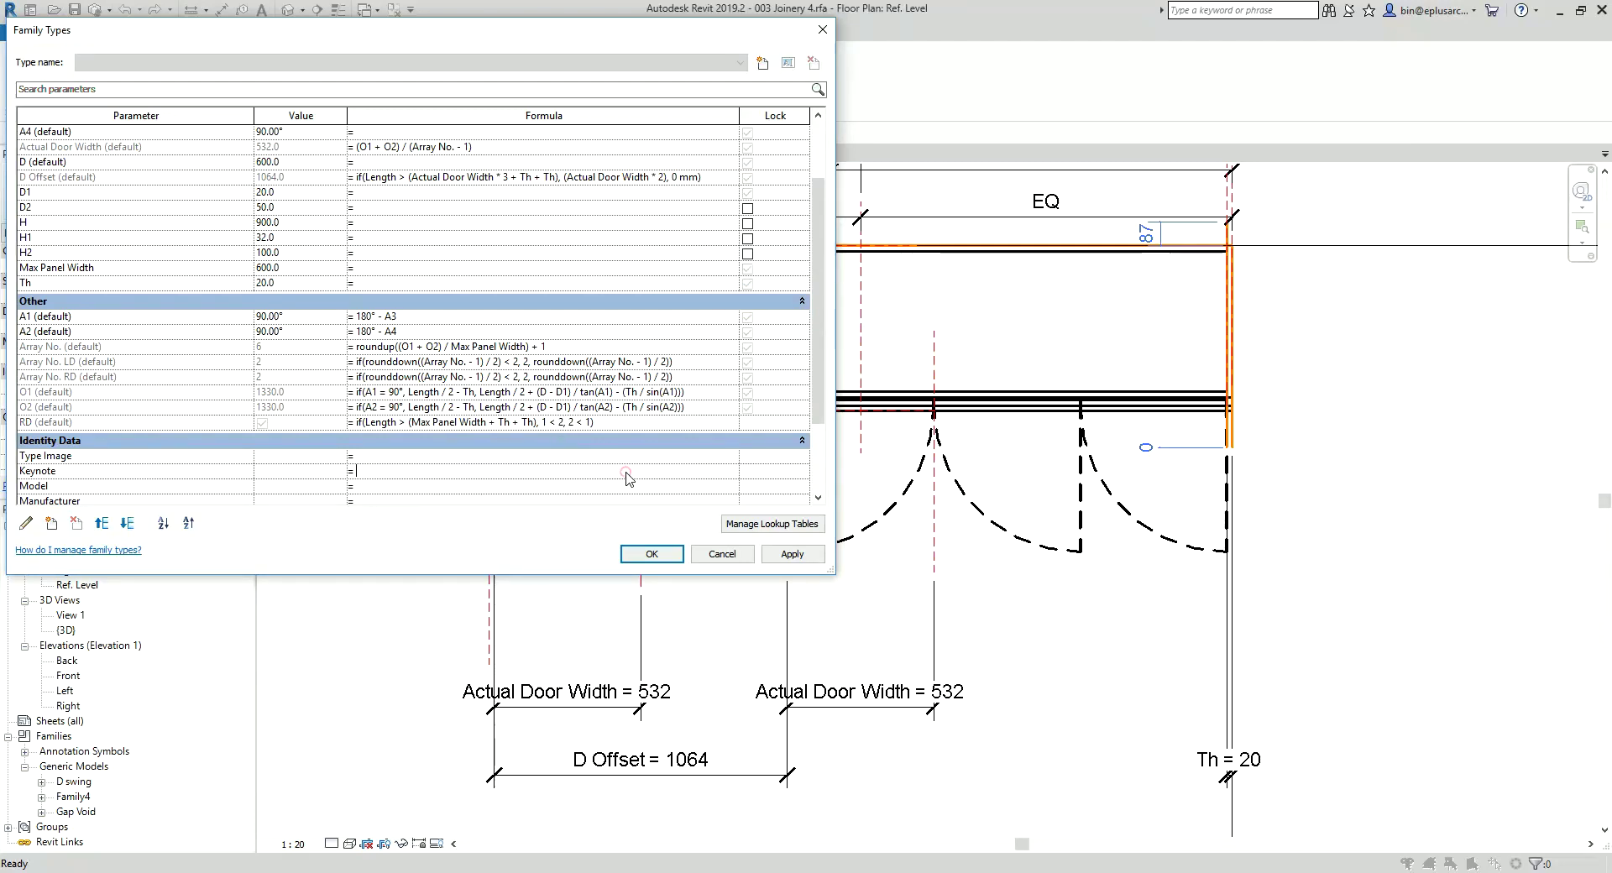
- Apply the changes and load the family into the project, overwriting the existing version without saving
{"action": "left_click", "coordinate": [670, 554]}
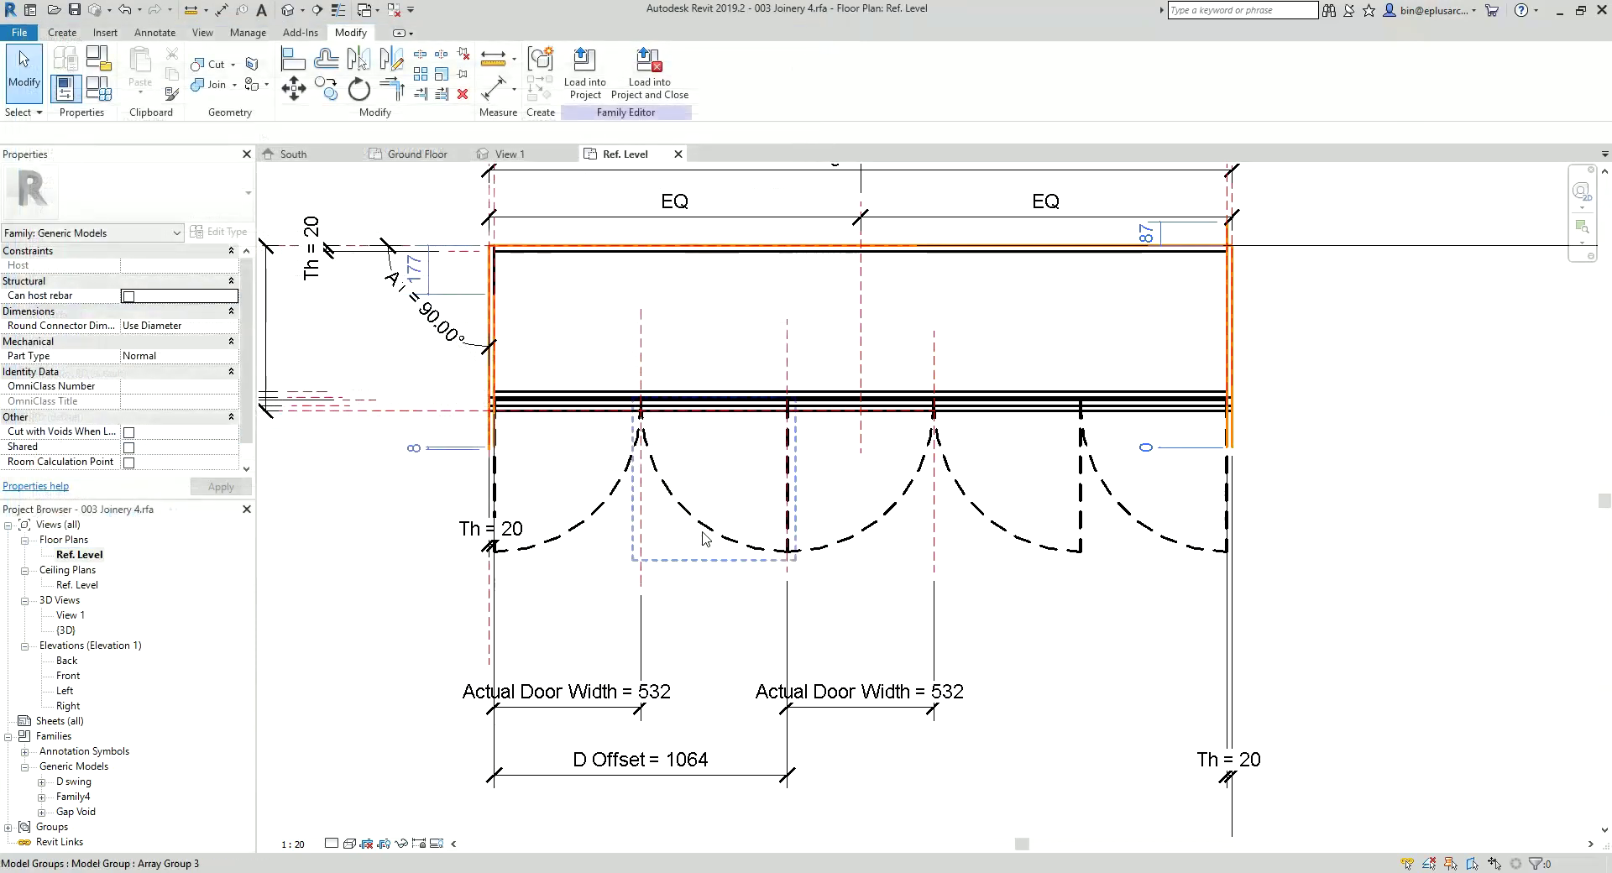
{"action": "left_click", "coordinate": [650, 76]}
{"action": "left_click", "coordinate": [828, 453]}
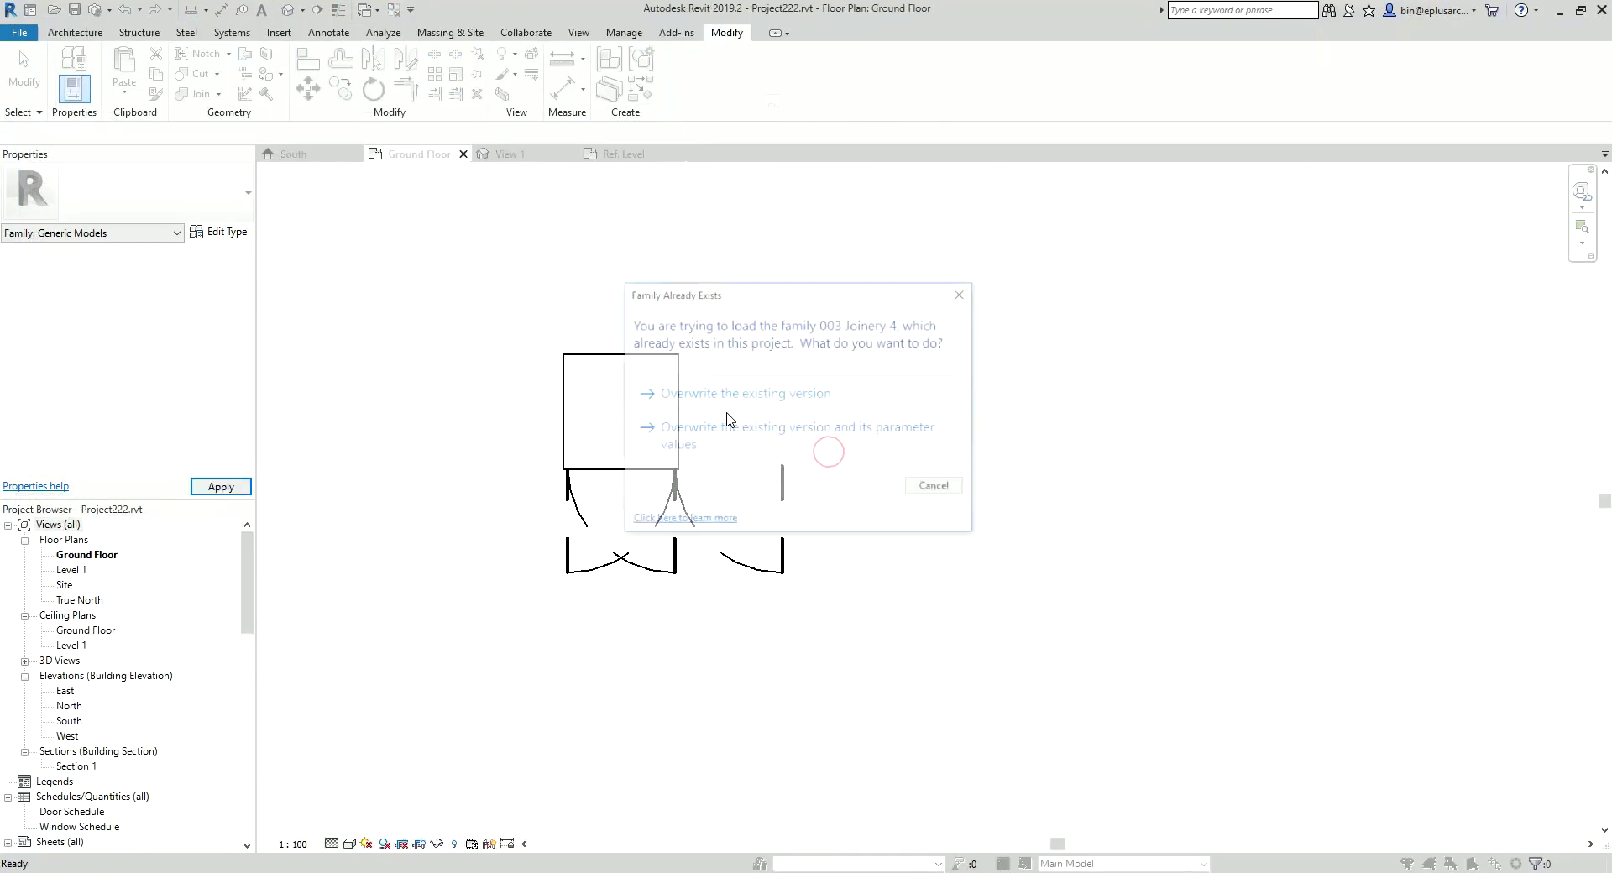
{"action": "left_click", "coordinate": [722, 288]}
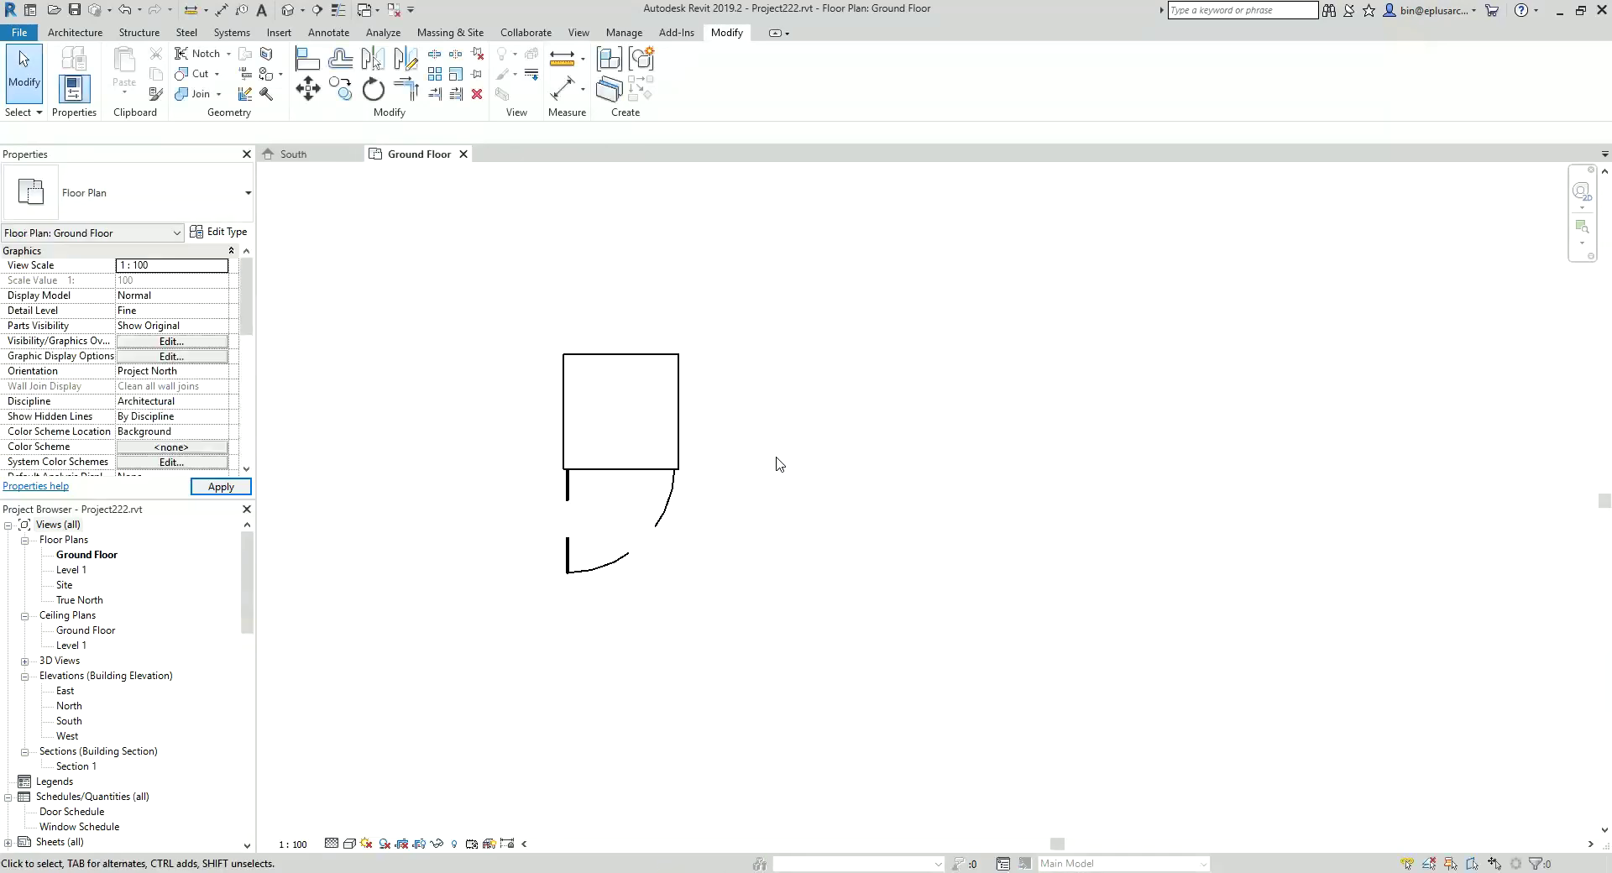
- Select the placed cabinet and flex its length to 800, 1200 and 1500
{"action": "left_click", "coordinate": [679, 435]}
{"action": "left_click", "coordinate": [628, 306]}
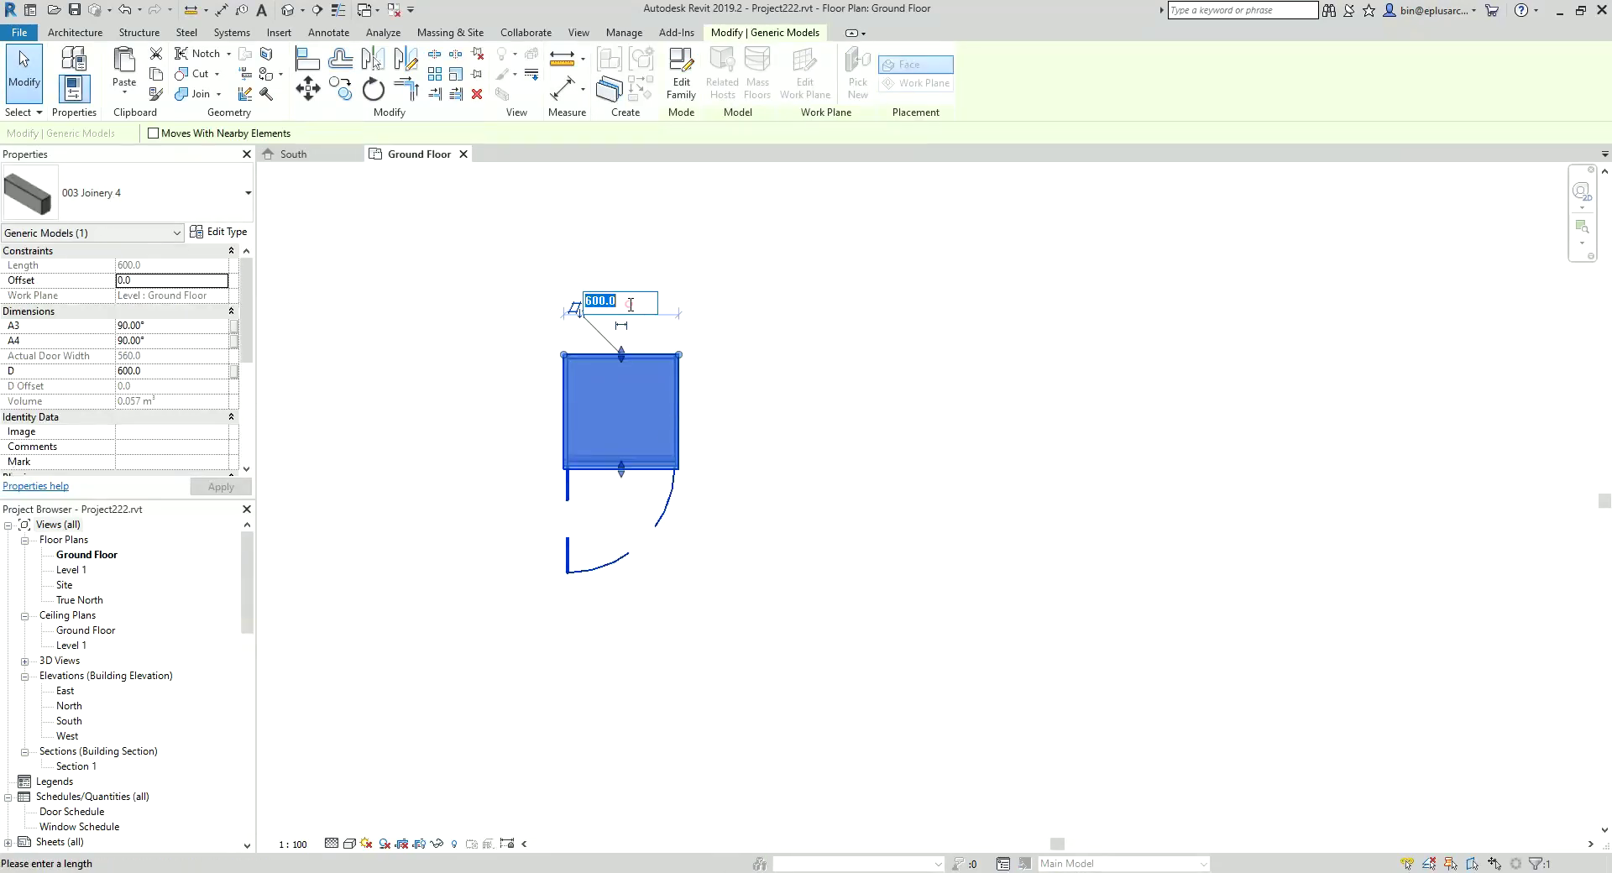
{"action": "type", "text": "800"}
{"action": "key", "text": "Return"}
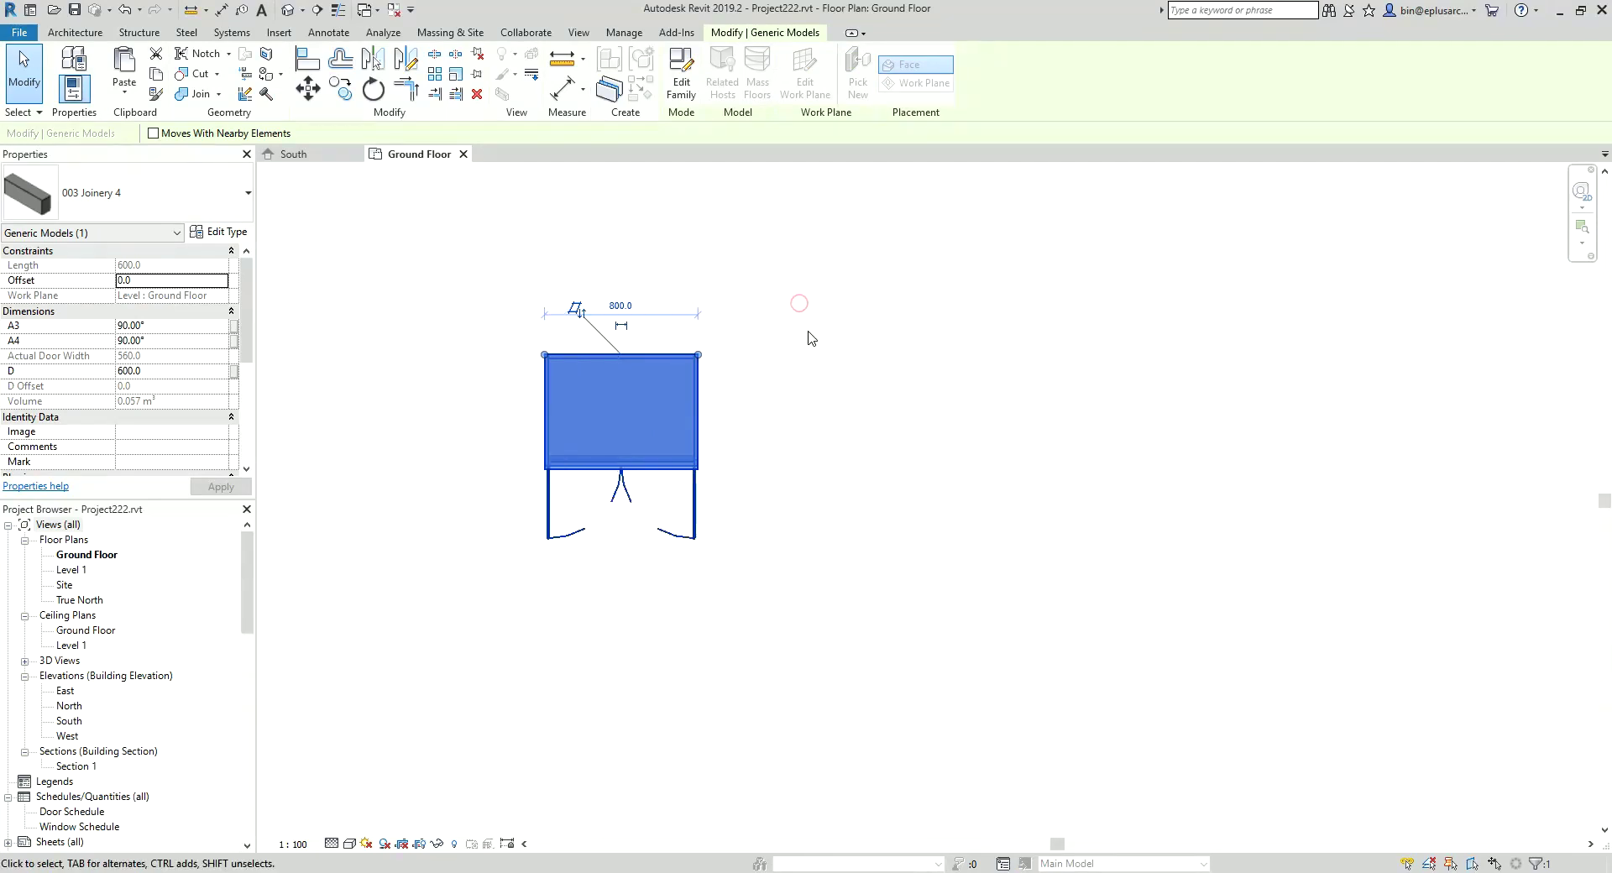
{"action": "left_click", "coordinate": [614, 304]}
{"action": "type", "text": "1200"}
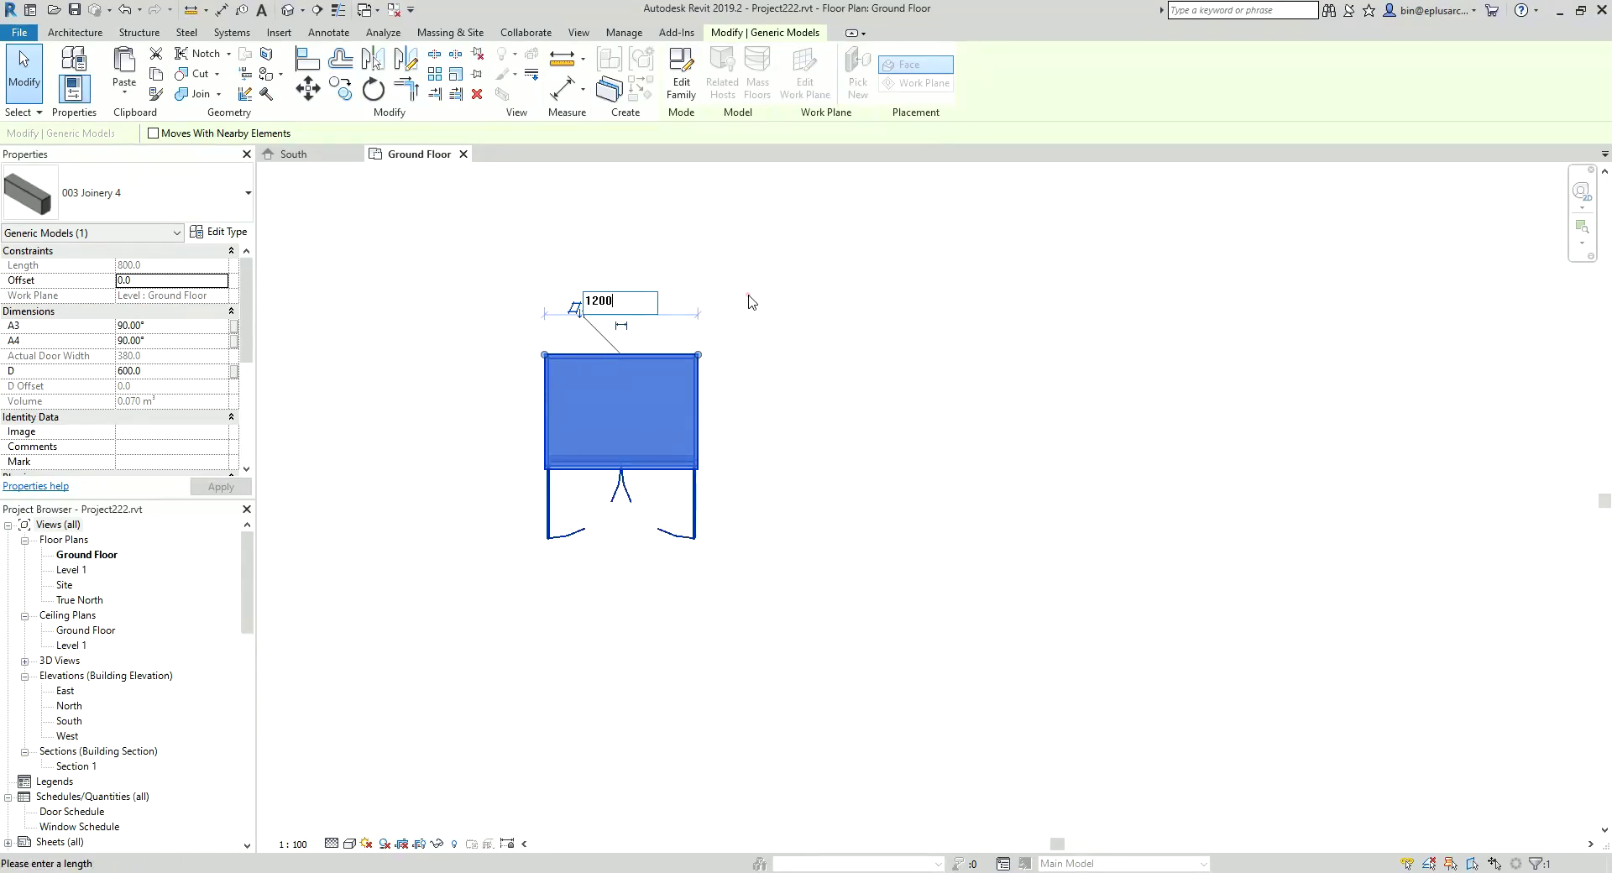
{"action": "key", "text": "Return"}
{"action": "left_click", "coordinate": [634, 305]}
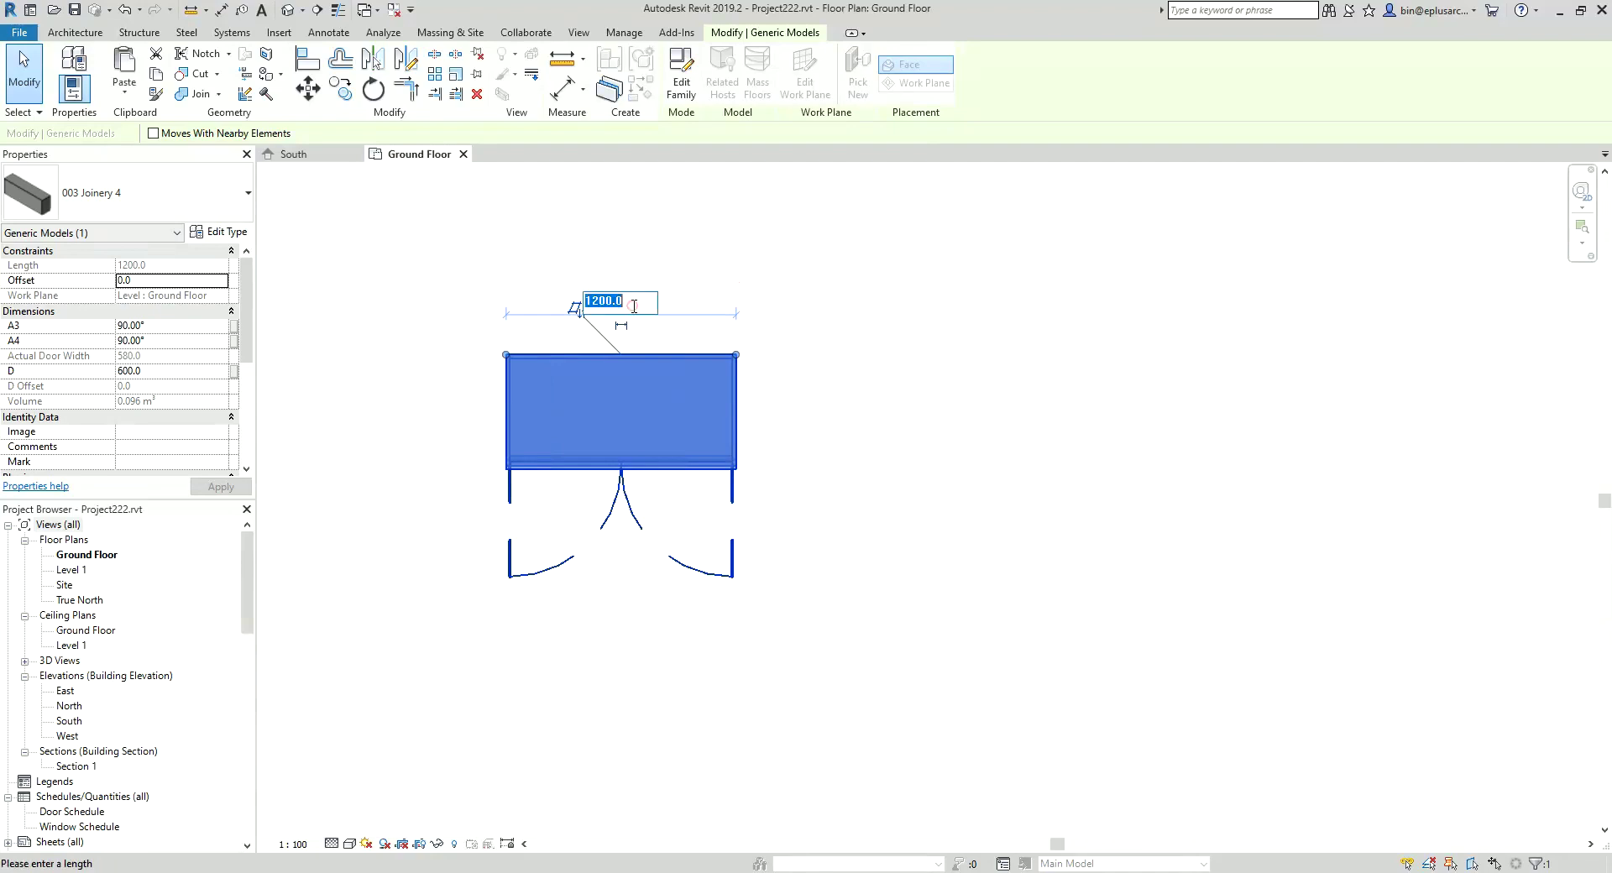
{"action": "type", "text": "15"}
{"action": "left_click", "coordinate": [833, 234]}
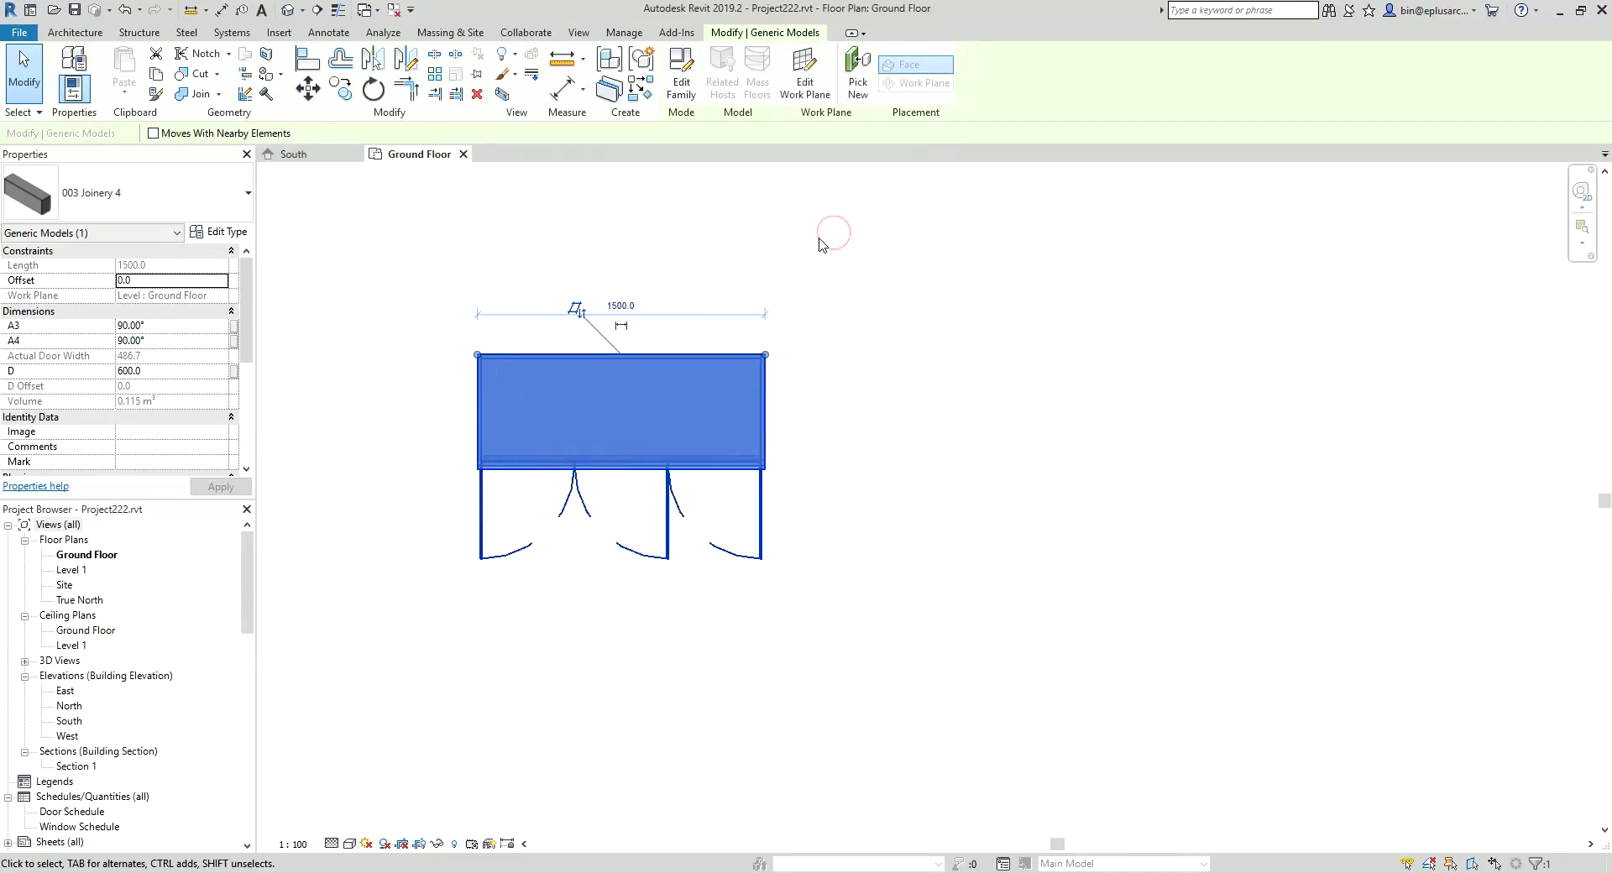
- Flex the cabinet length on to 3000, 600 and then 300
{"action": "left_click", "coordinate": [622, 306]}
{"action": "type", "text": "3000"}
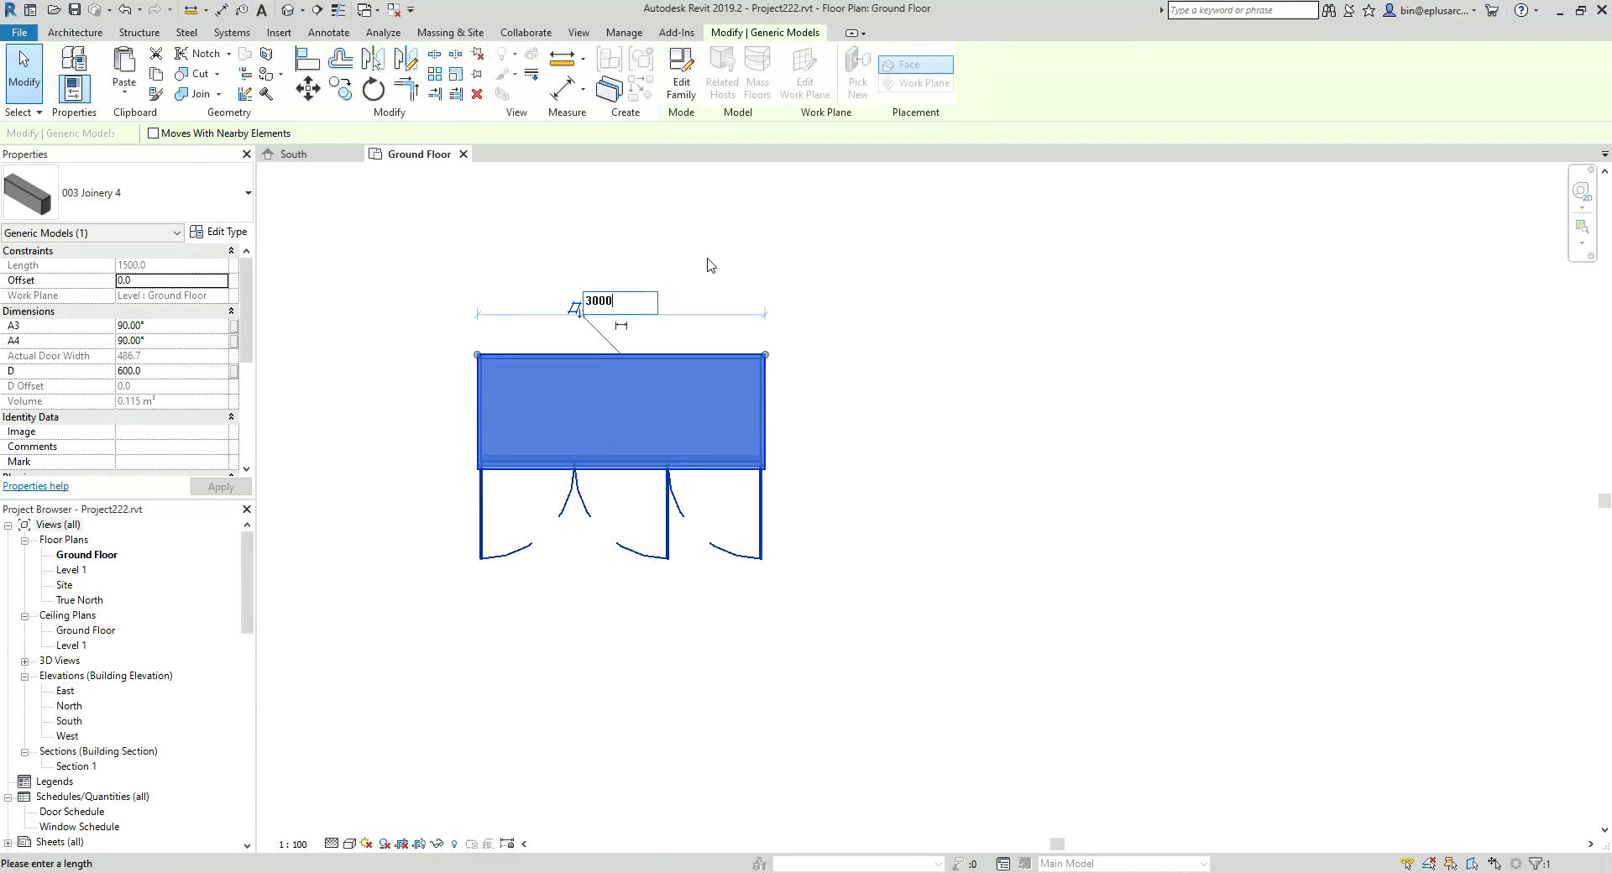
{"action": "left_click", "coordinate": [708, 263]}
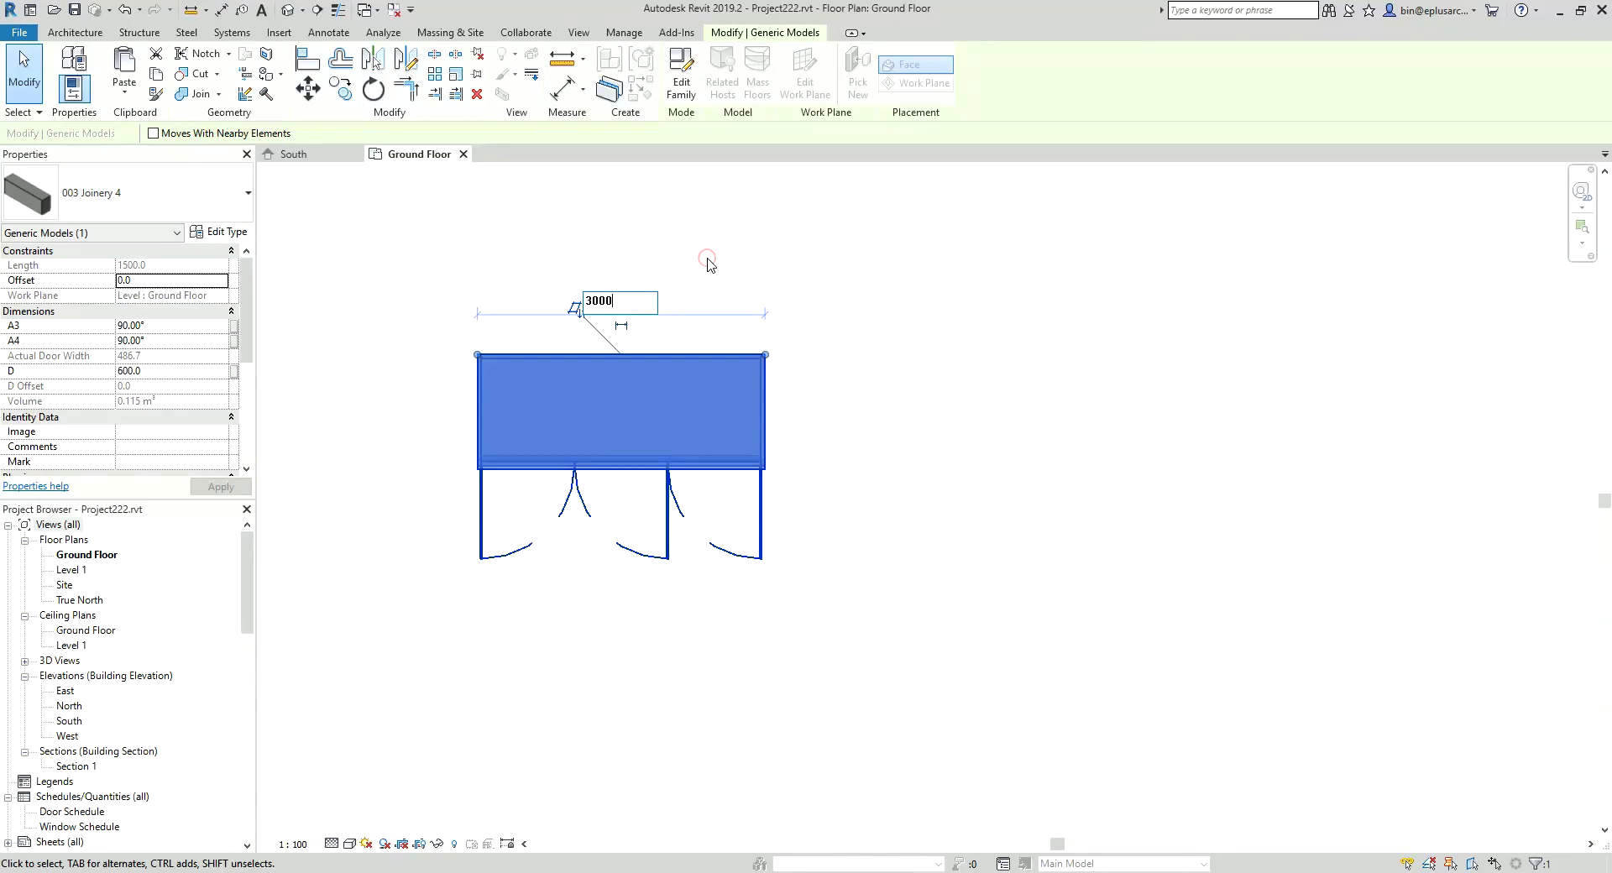
{"action": "left_click", "coordinate": [631, 307]}
{"action": "type", "text": "600"}
{"action": "left_click", "coordinate": [727, 272]}
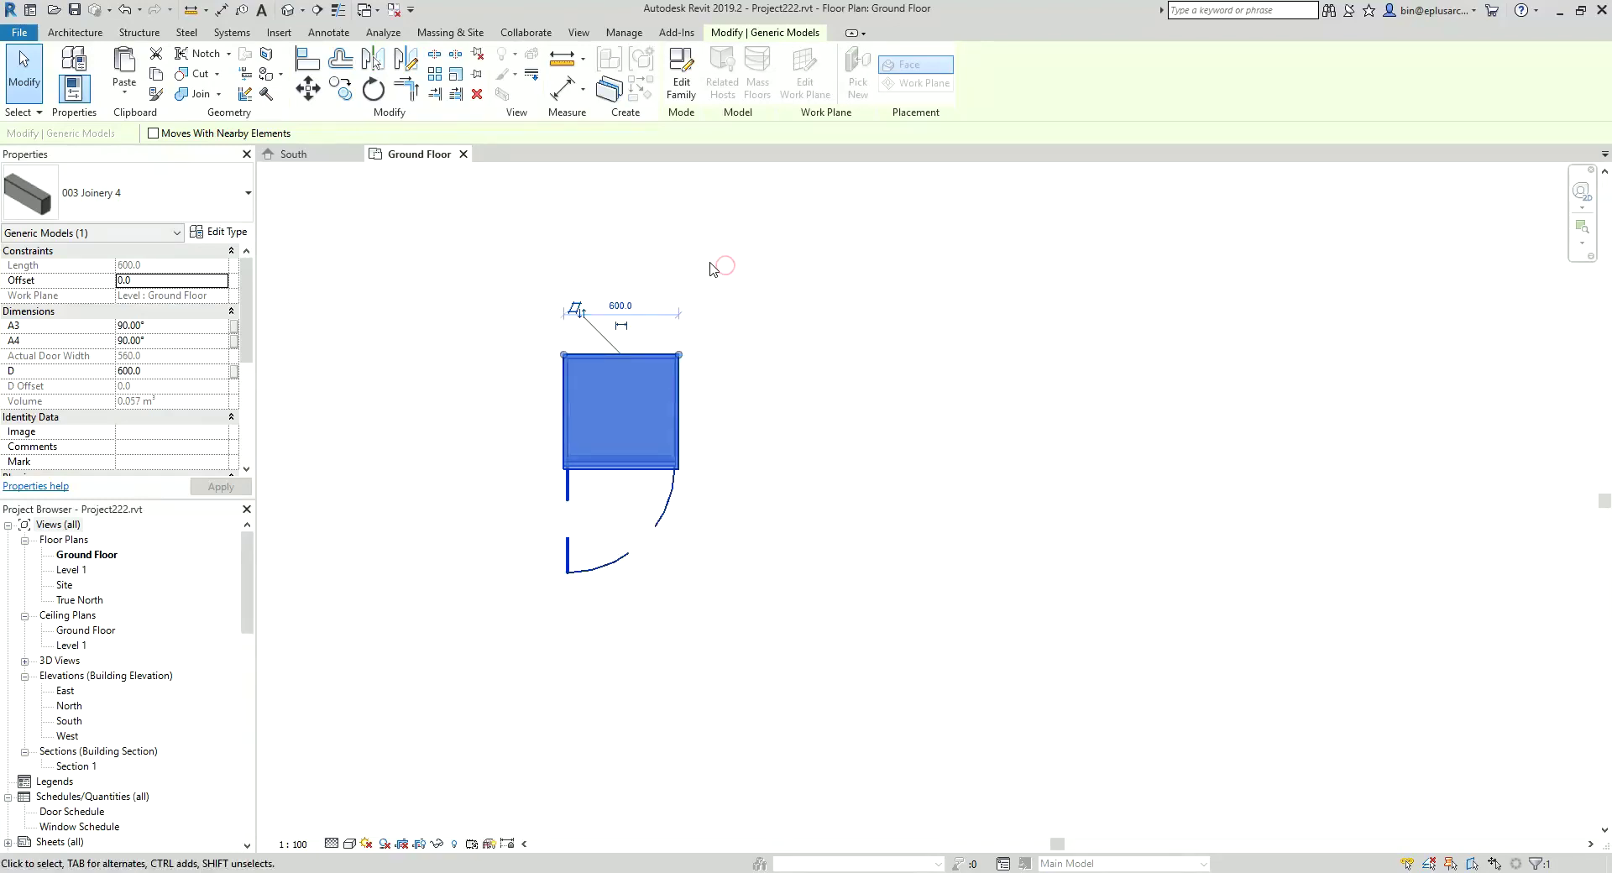
{"action": "left_click", "coordinate": [624, 305]}
{"action": "type", "text": "3"}
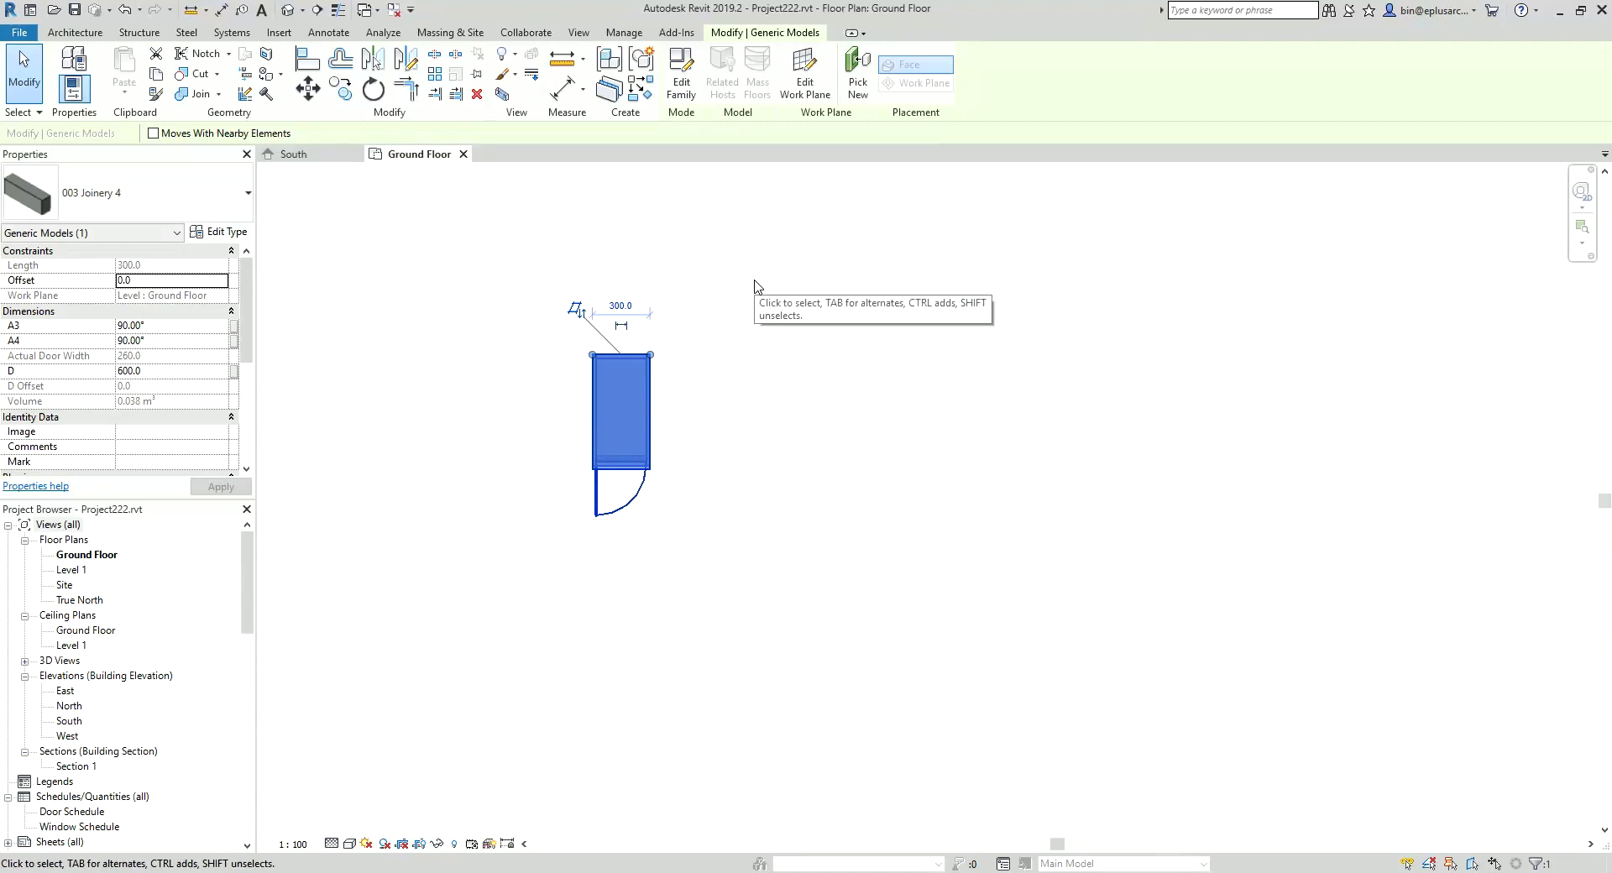
- Nudge the cabinet slightly down and right, then reselect it
{"action": "left_click_drag", "start_coordinate": [672, 369], "coordinate": [708, 382]}
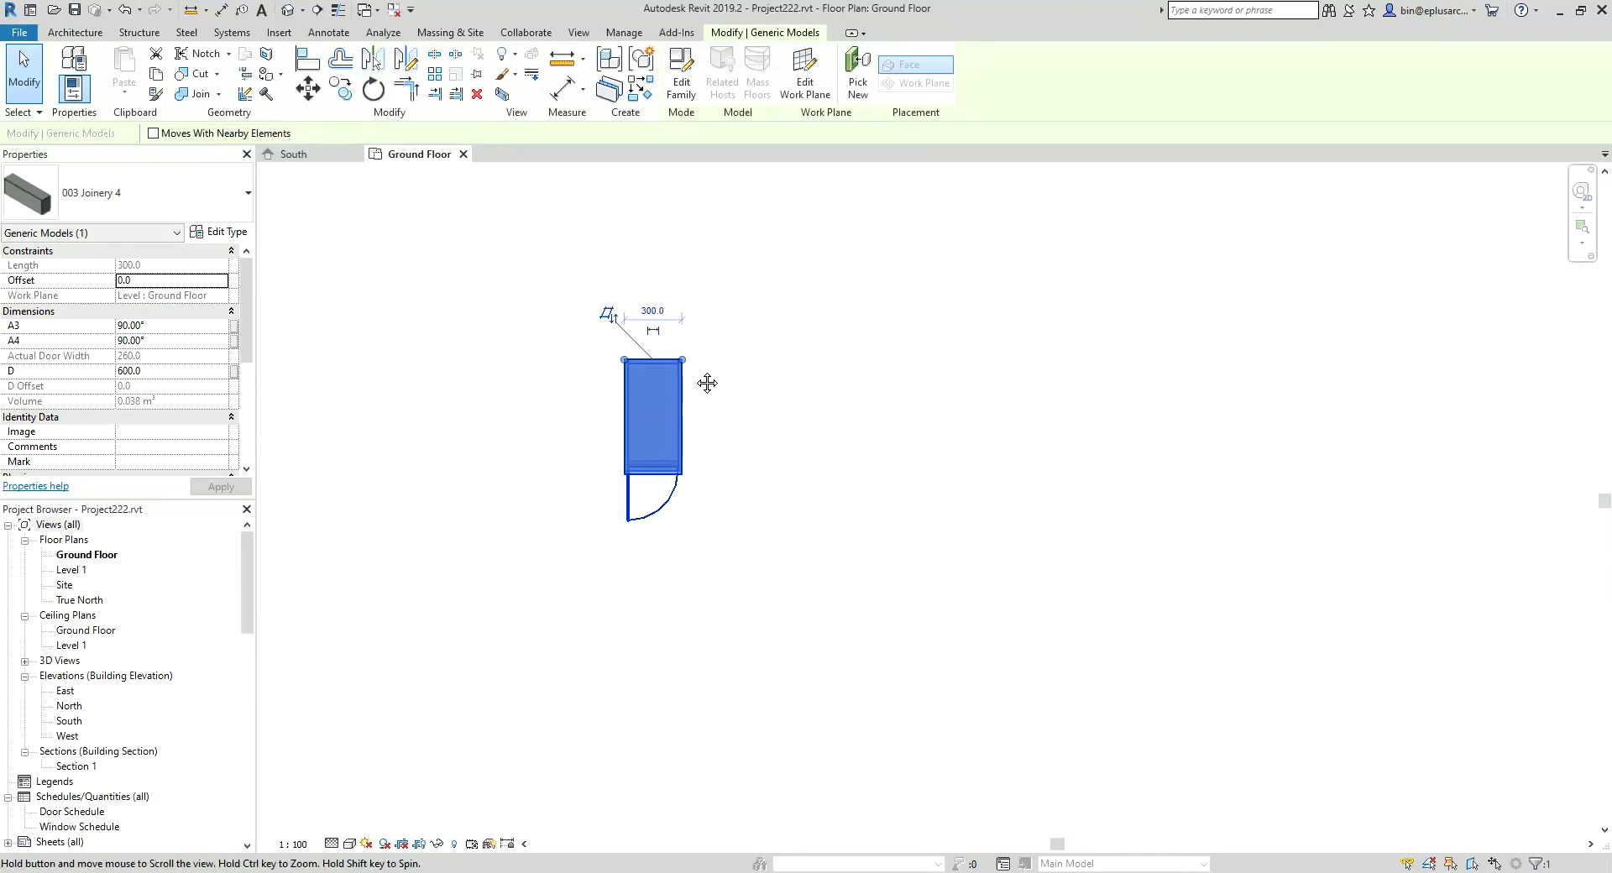
{"action": "key", "text": "Escape"}
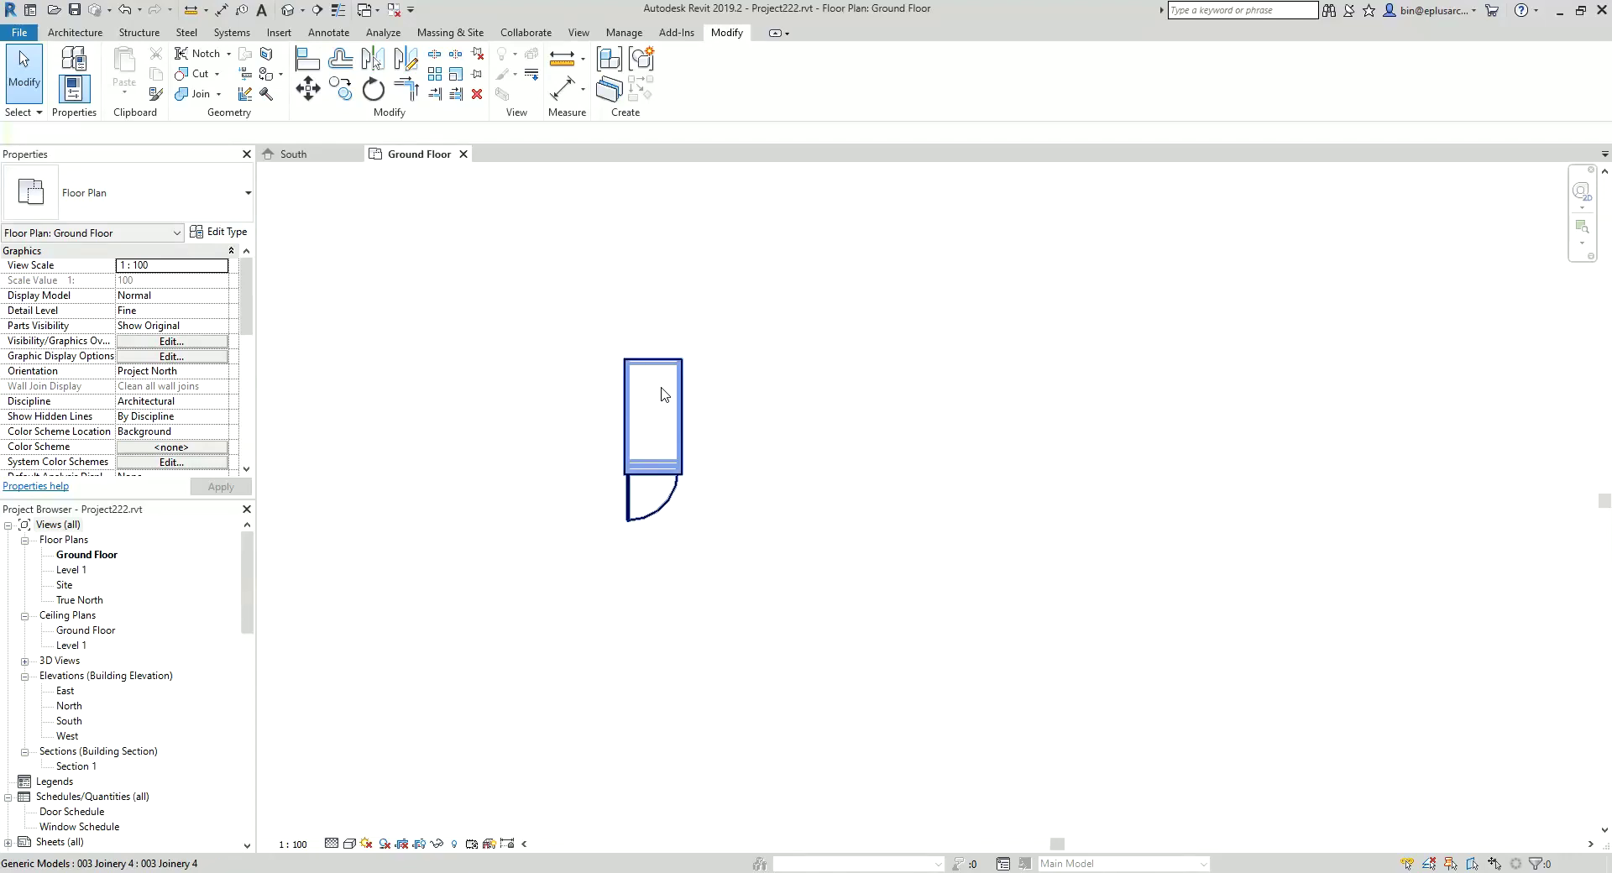
{"action": "left_click", "coordinate": [653, 391]}
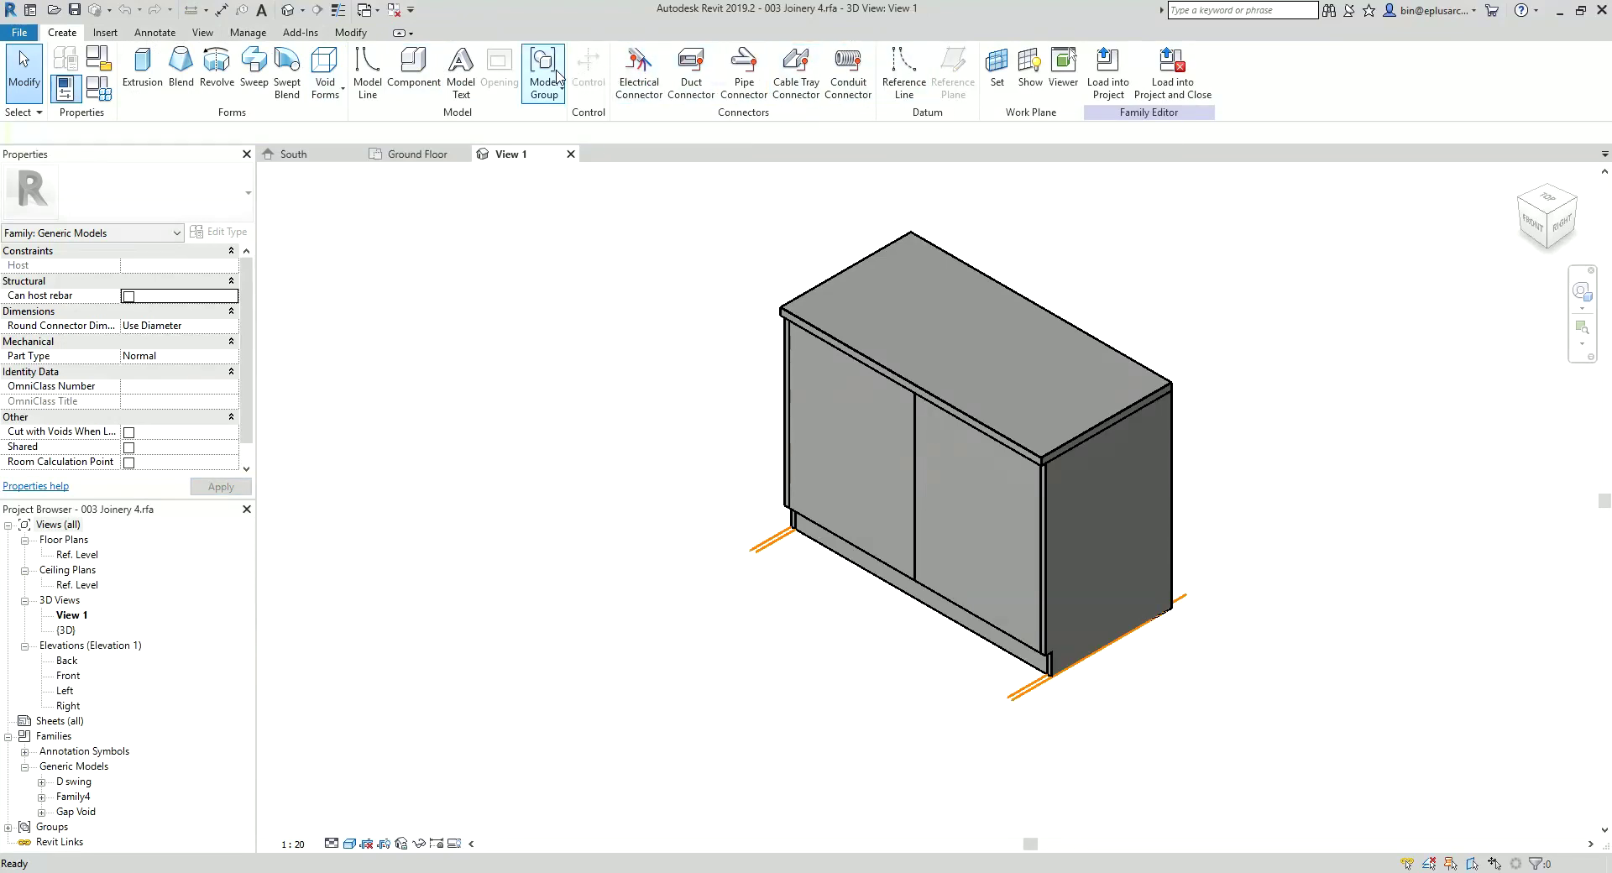
- Place a Double Horizontal flip control in the Ref. Level plan and reload the family into the project
{"action": "double_click", "coordinate": [79, 555]}
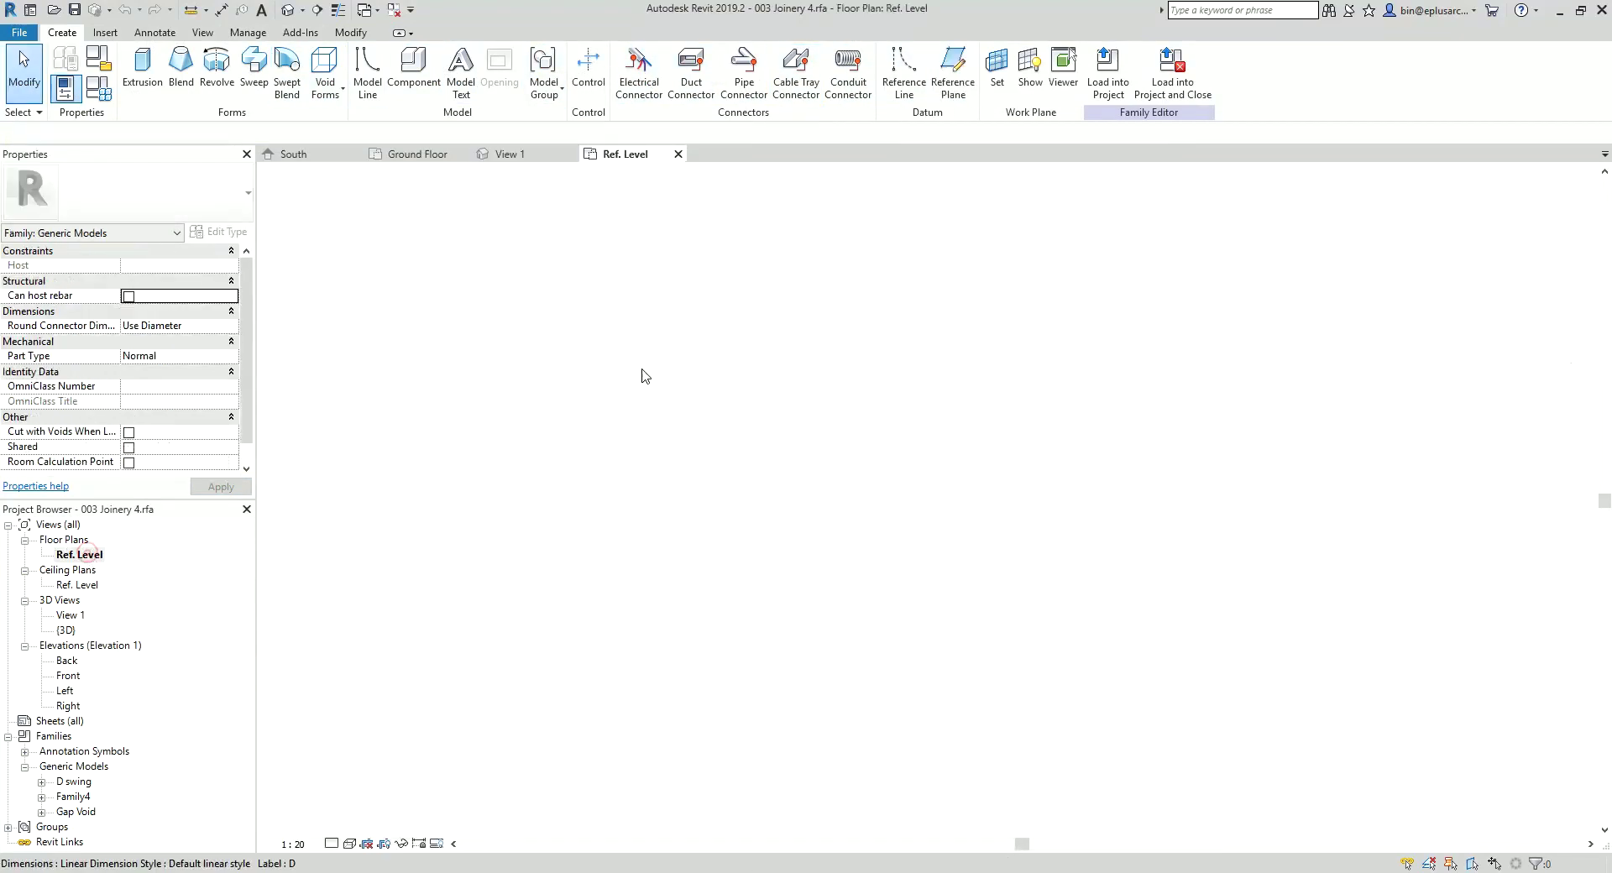
{"action": "left_click", "coordinate": [601, 74]}
{"action": "left_click", "coordinate": [714, 76]}
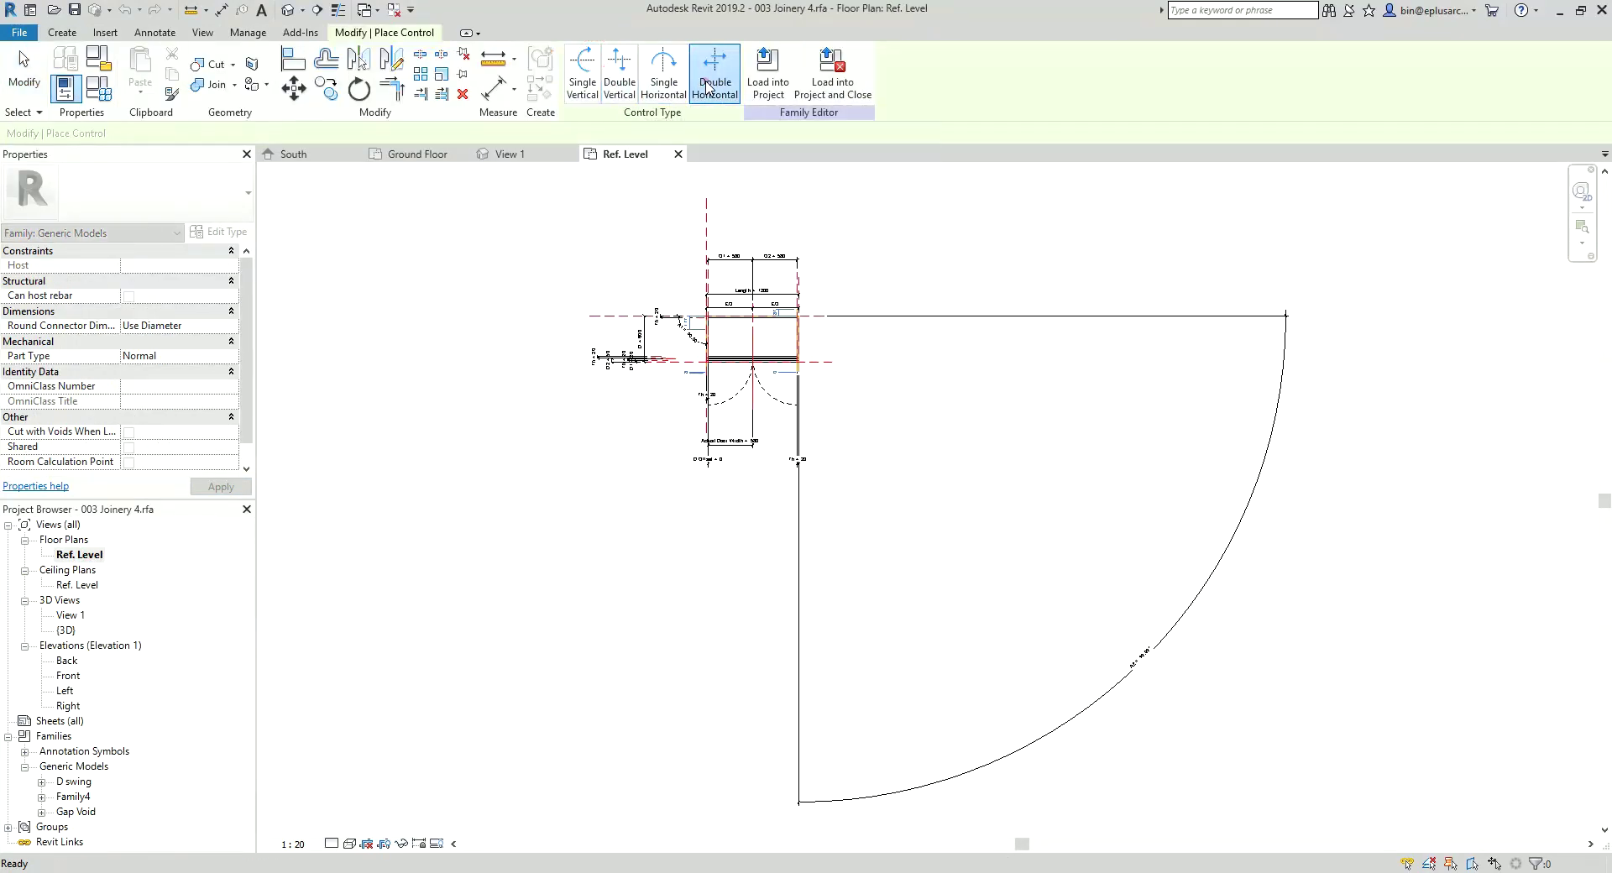
{"action": "scroll", "coordinate": [755, 336], "scroll_direction": "up", "scroll_amount": 2}
{"action": "scroll", "coordinate": [743, 353], "scroll_direction": "up", "scroll_amount": 1}
{"action": "left_click", "coordinate": [739, 356]}
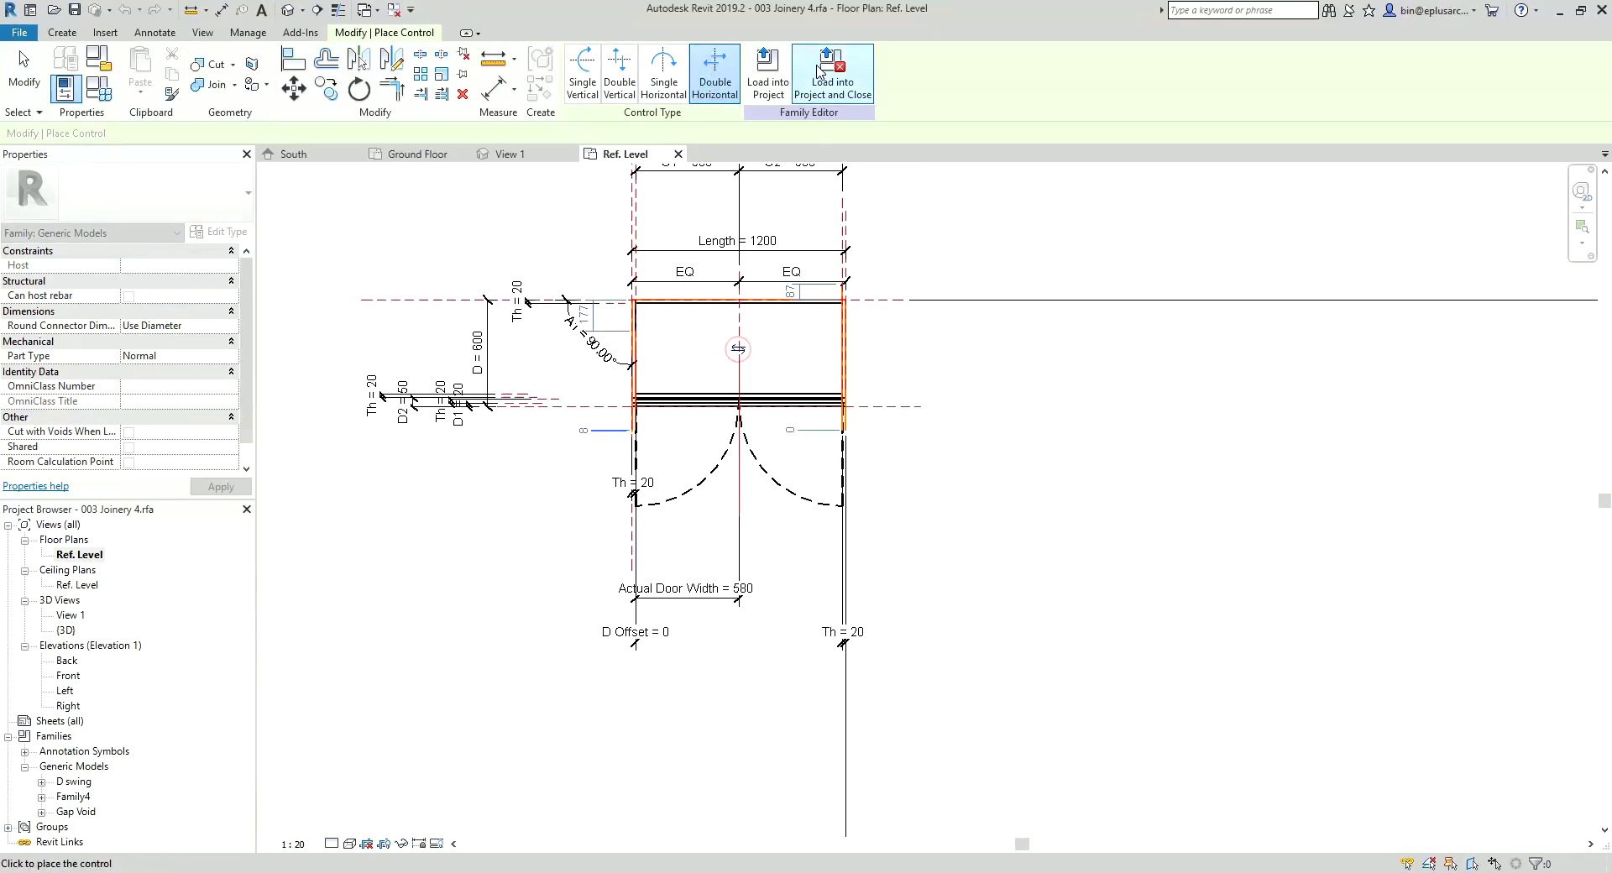
{"action": "left_click", "coordinate": [832, 74]}
{"action": "left_click", "coordinate": [842, 458]}
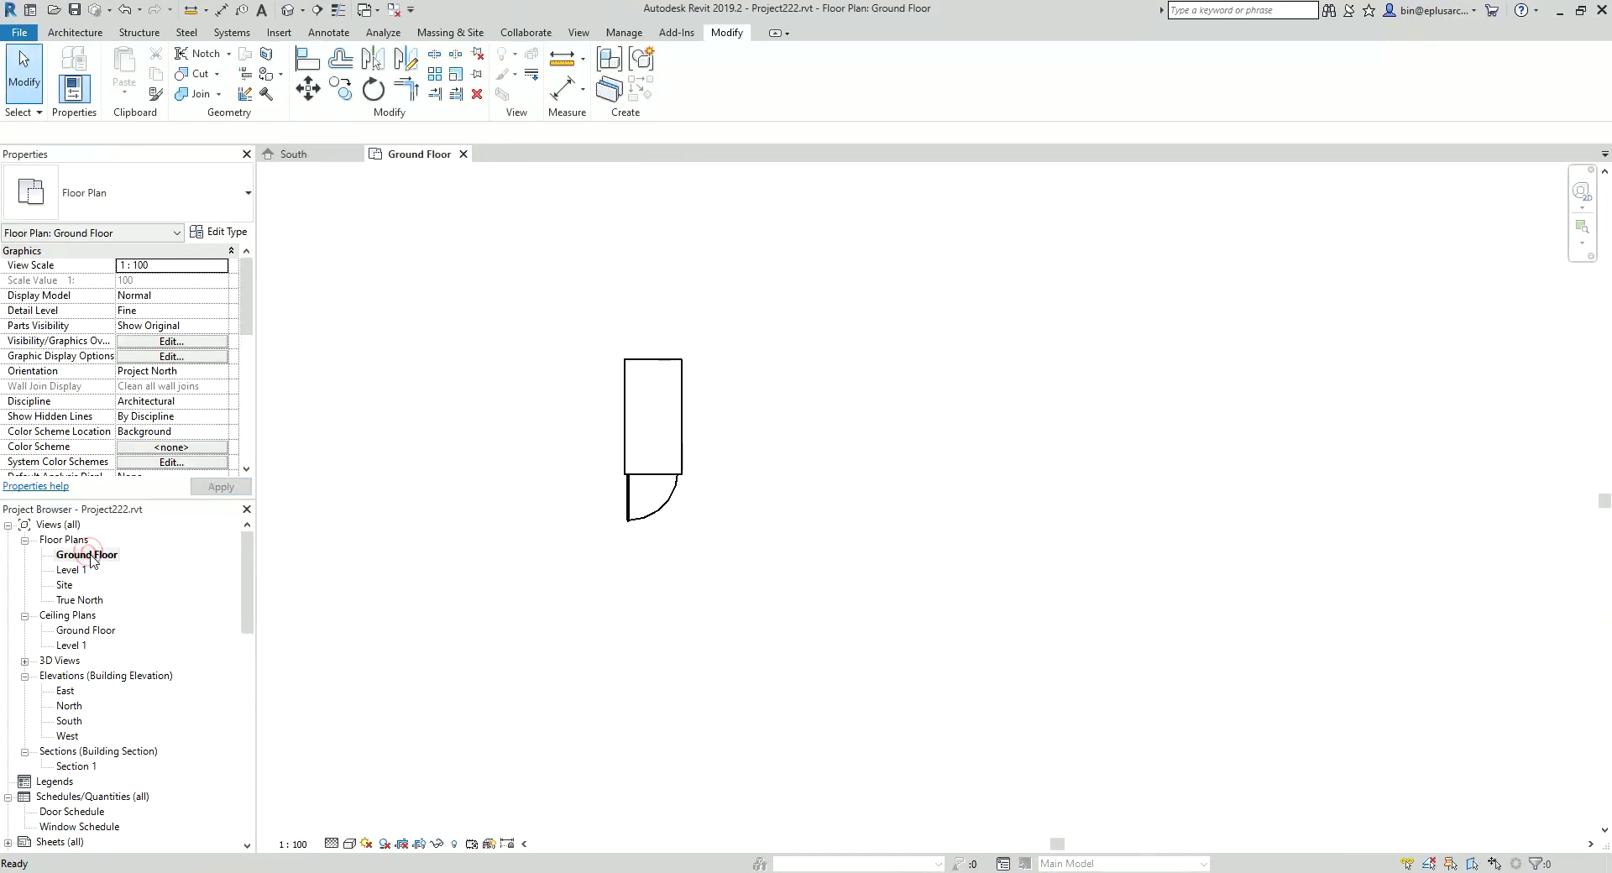
- In the default 3D view, lengthen the cabinet from 300 to 3000
{"action": "left_click", "coordinate": [393, 10]}
{"action": "left_click", "coordinate": [376, 12]}
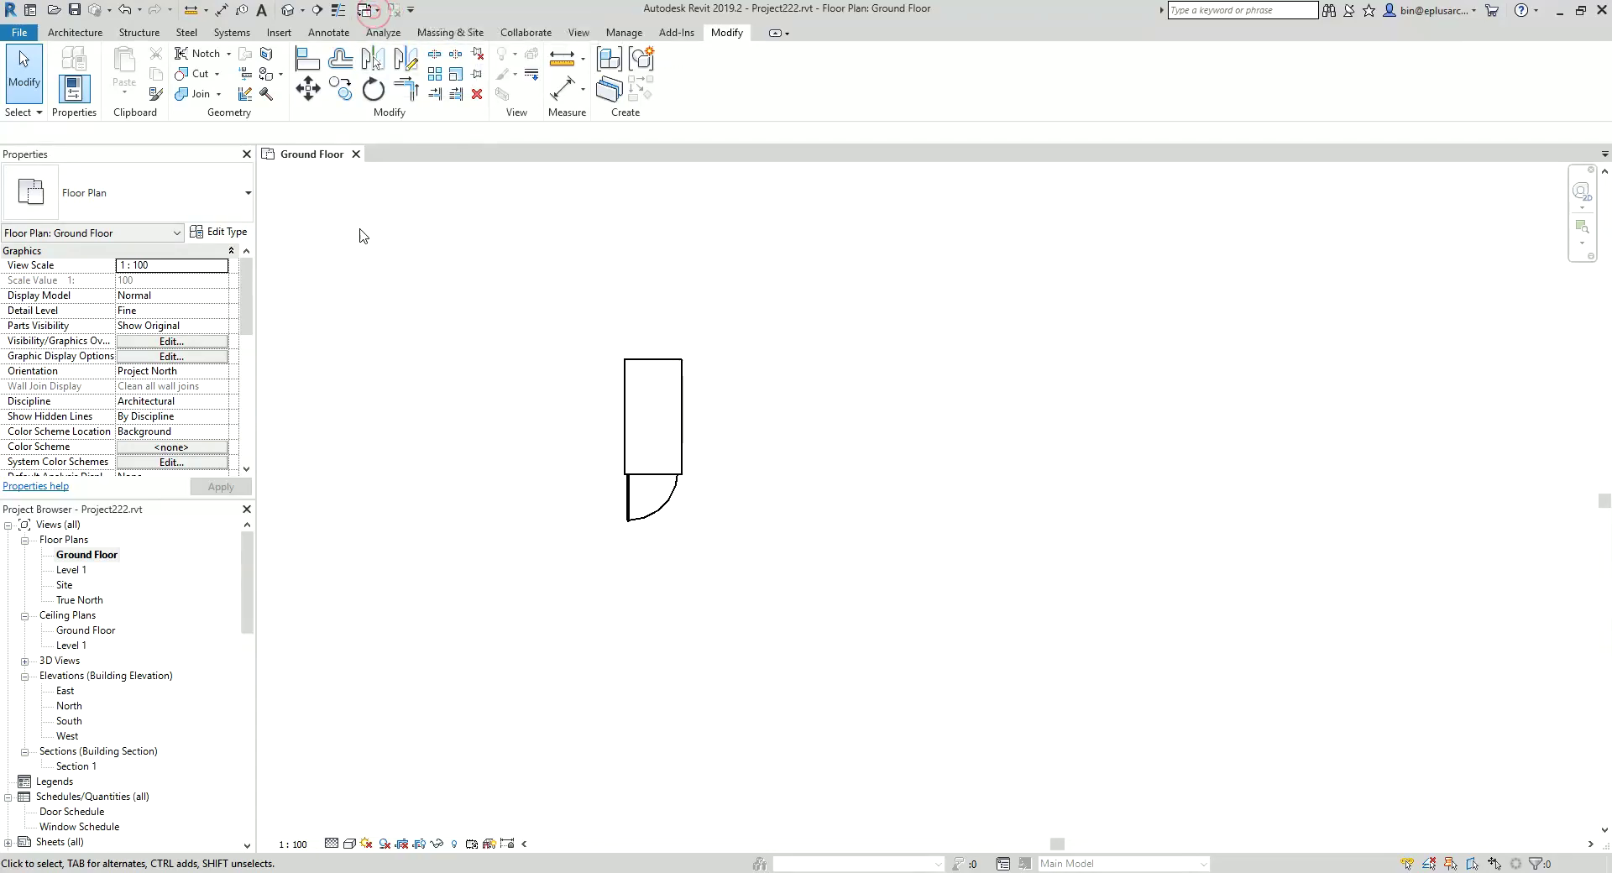
{"action": "left_click", "coordinate": [287, 10]}
{"action": "left_click", "coordinate": [813, 352]}
{"action": "scroll", "coordinate": [524, 361], "scroll_direction": "down", "scroll_amount": 3}
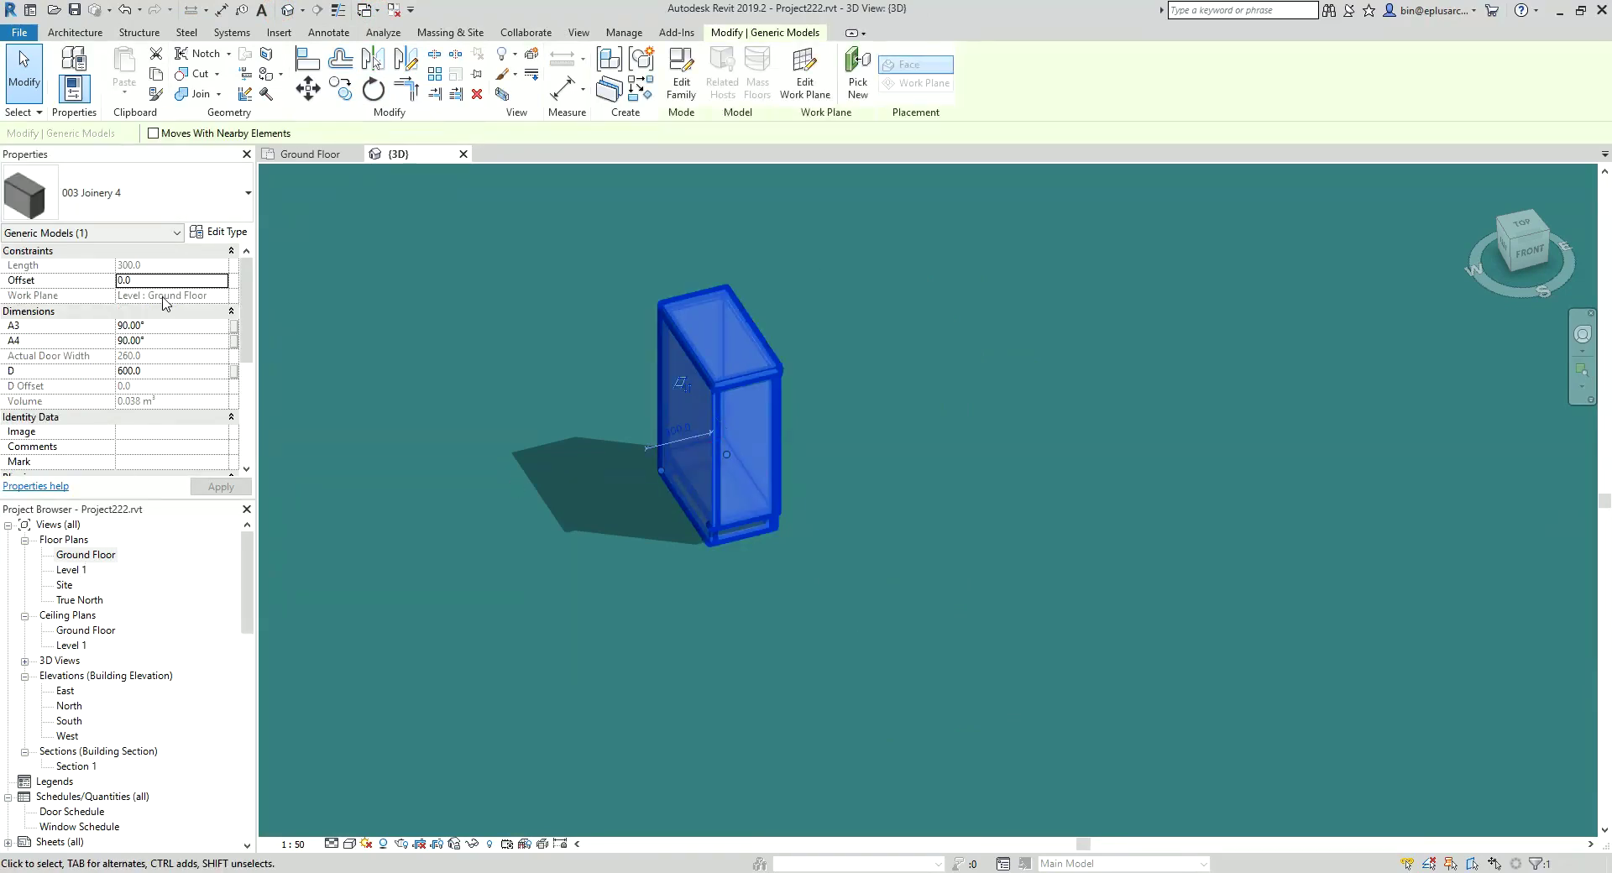
{"action": "left_click", "coordinate": [682, 431]}
{"action": "type", "text": "3000"}
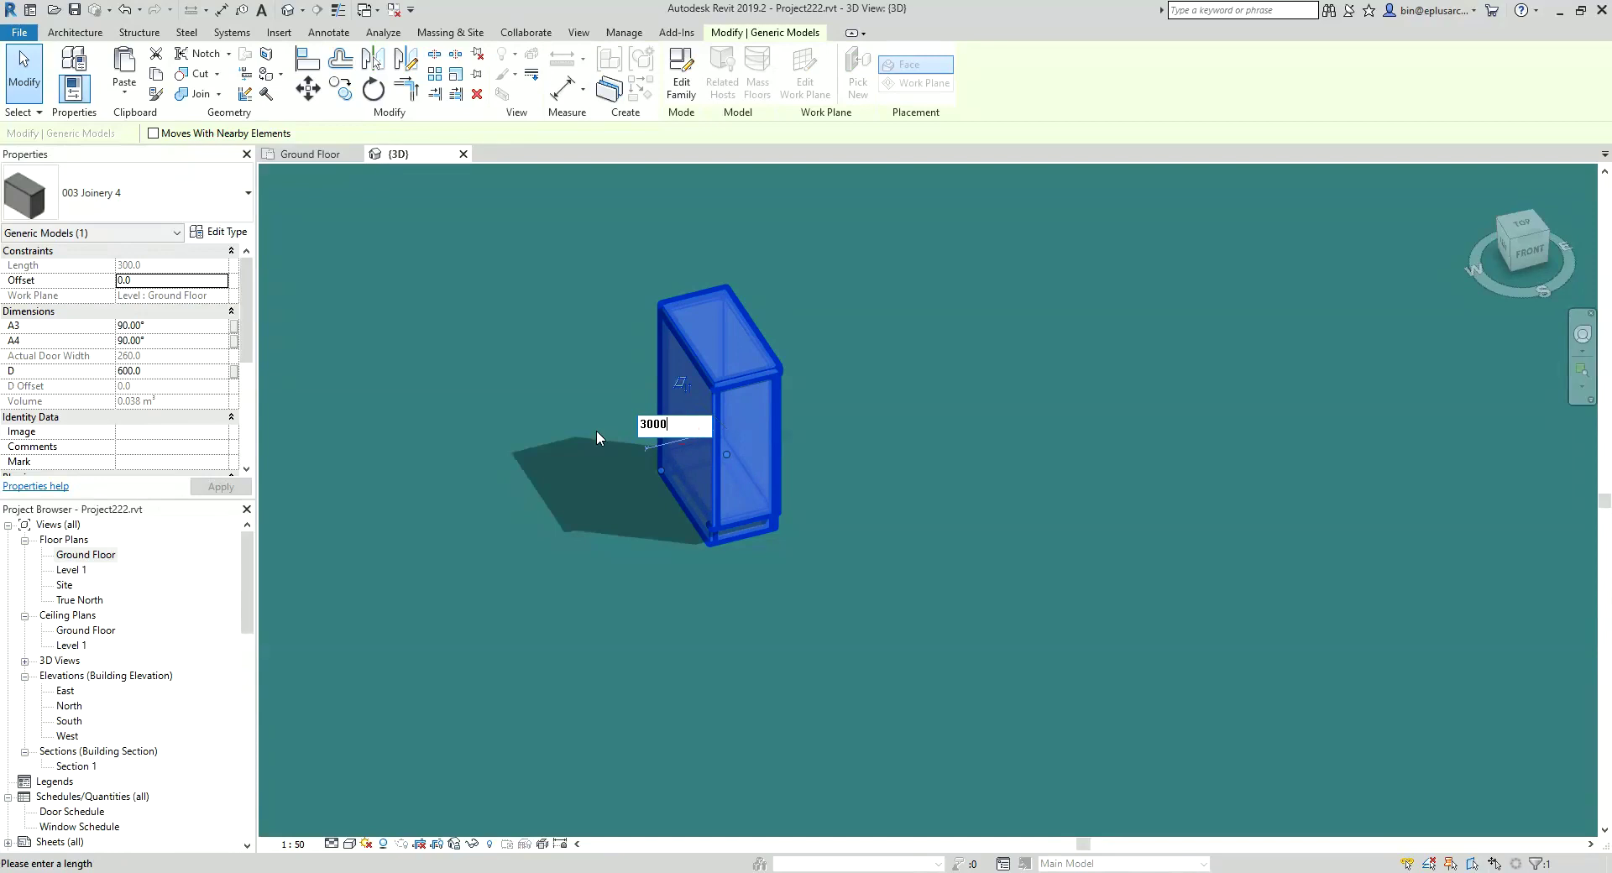
{"action": "key", "text": "Return"}
{"action": "left_click", "coordinate": [491, 457]}
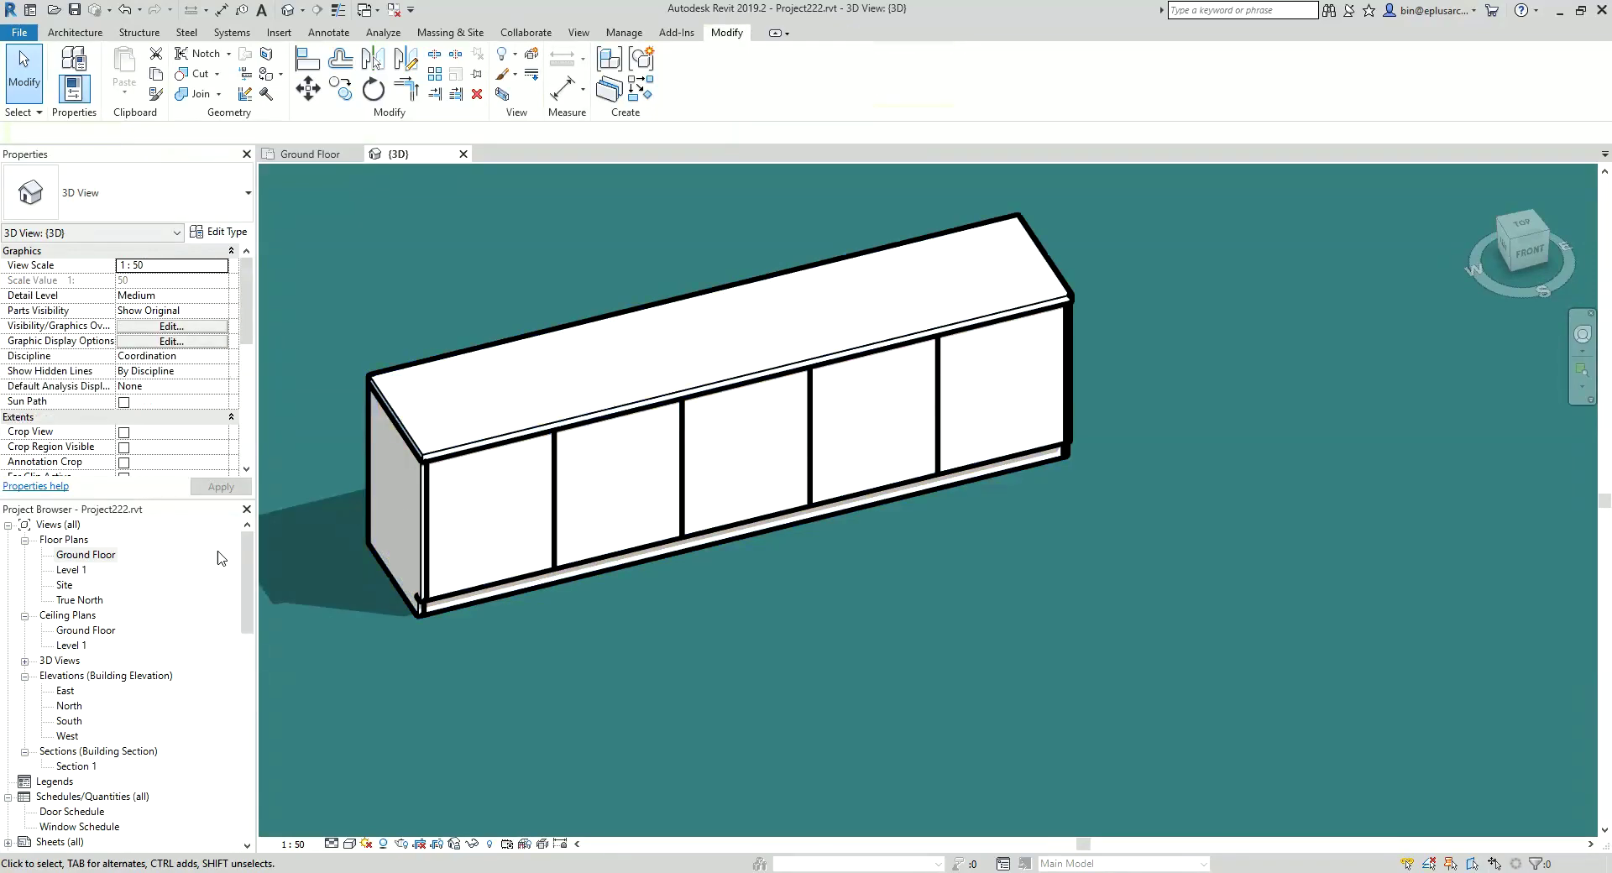
- In the South elevation, flex the cabinet length to 1800, 1200 and 600
{"action": "double_click", "coordinate": [99, 554]}
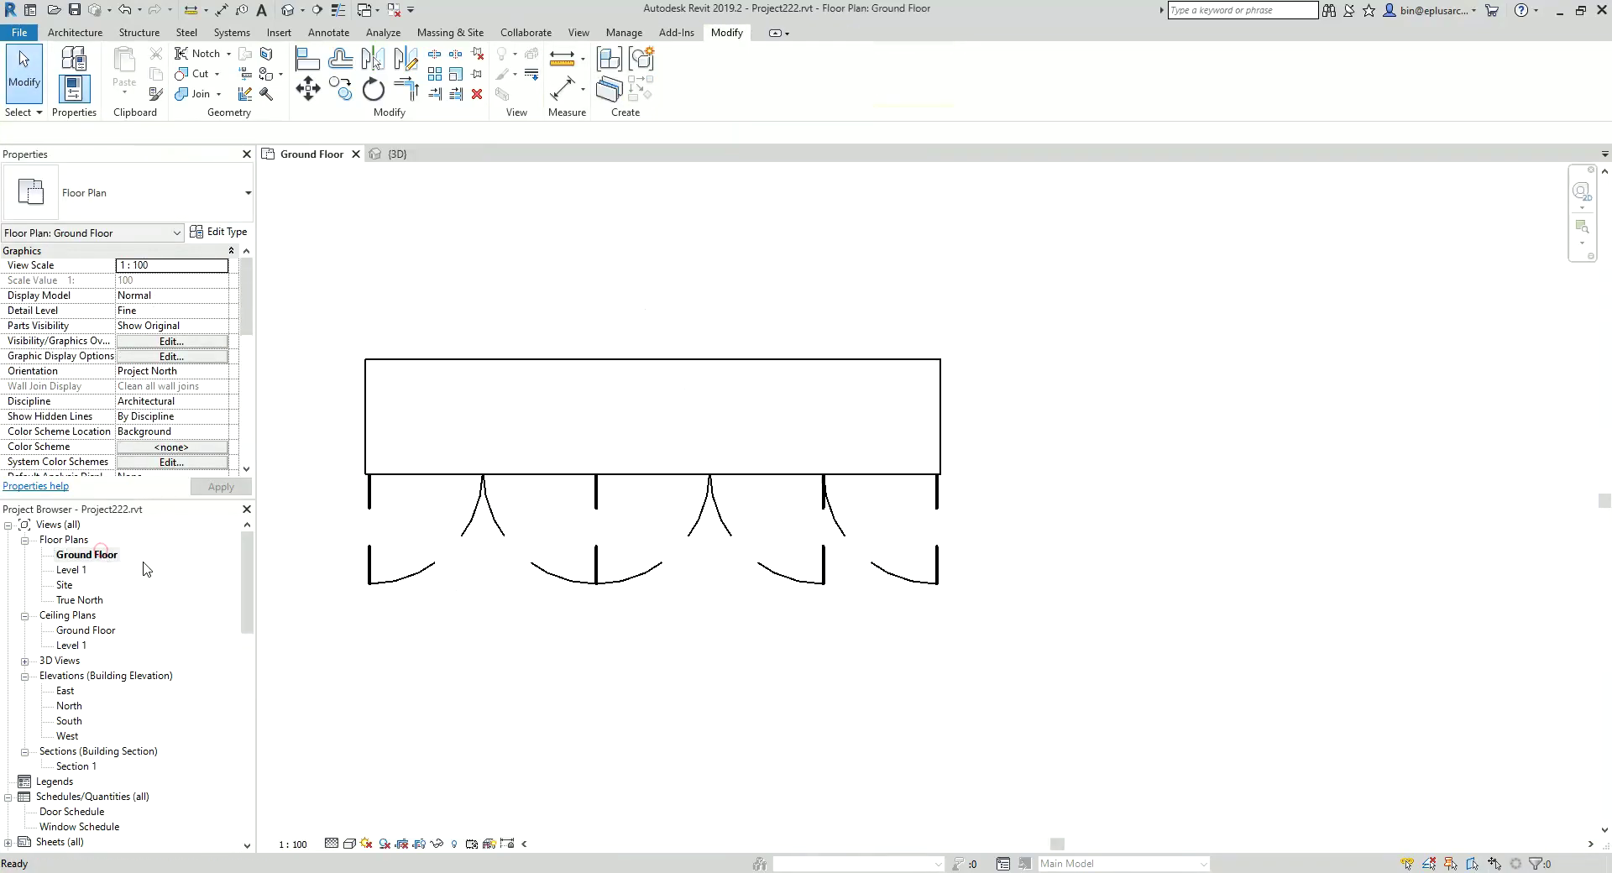
{"action": "double_click", "coordinate": [70, 722]}
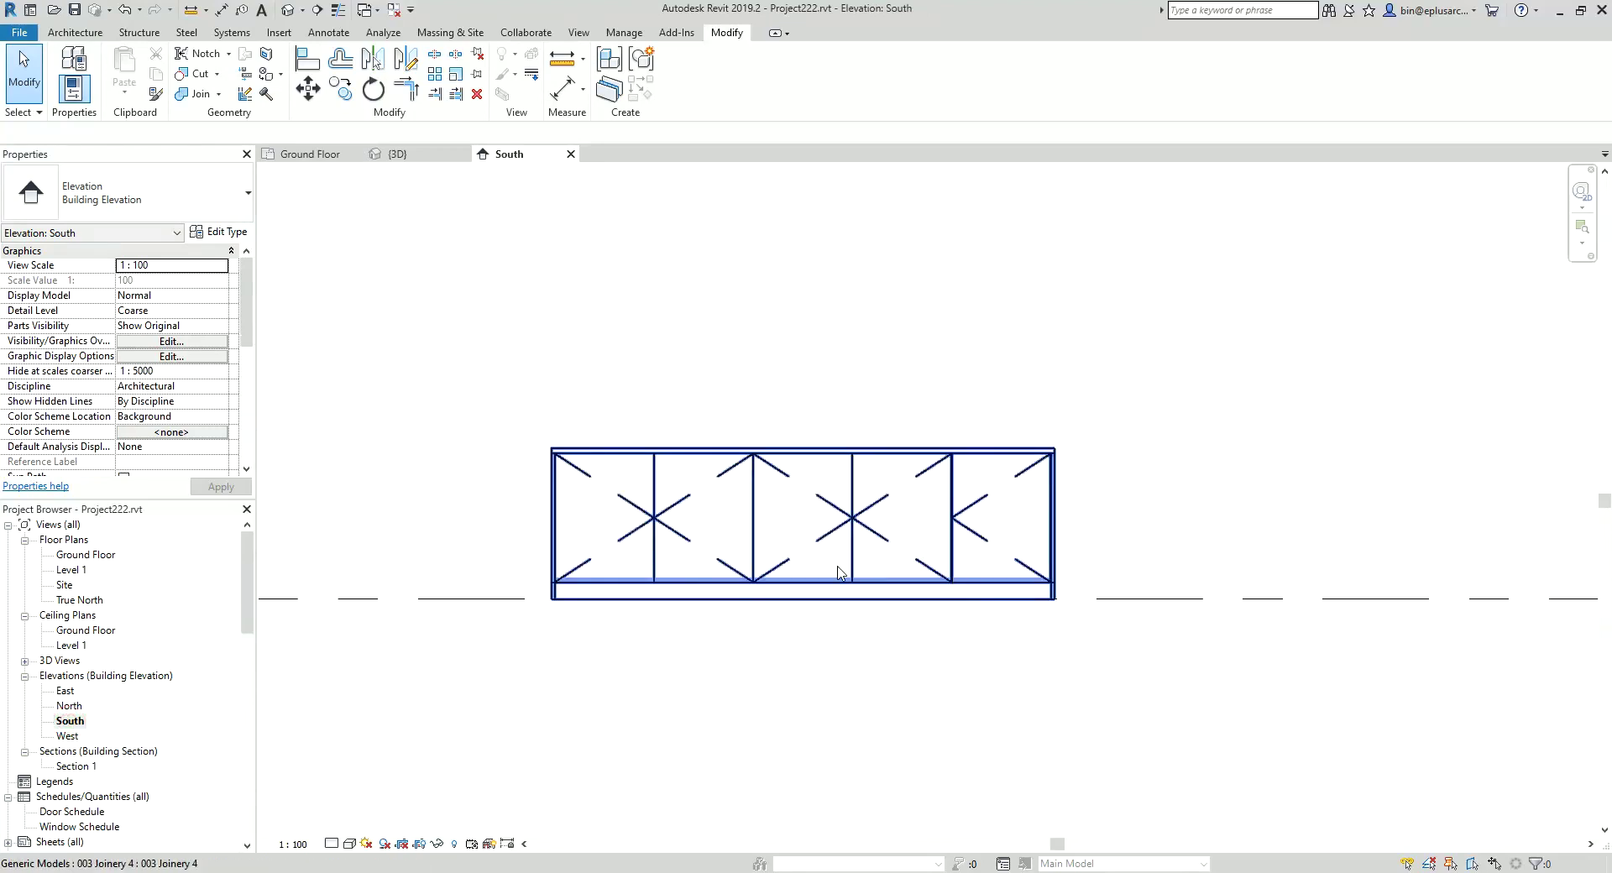
{"action": "left_click", "coordinate": [720, 537]}
{"action": "left_click", "coordinate": [713, 576]}
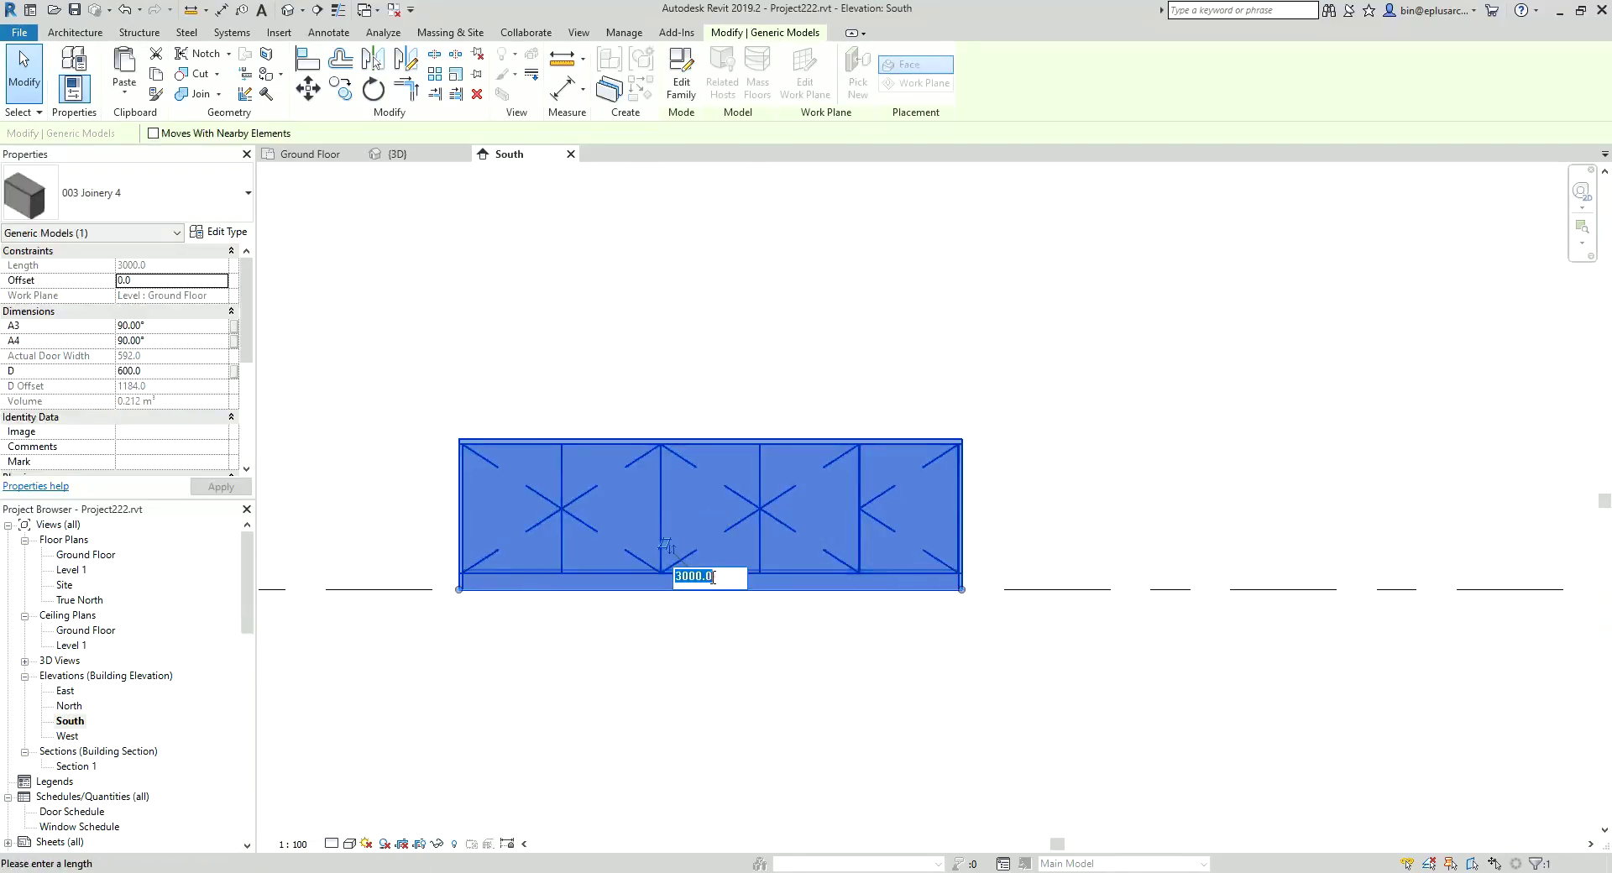
{"action": "type", "text": "1800"}
{"action": "key", "text": "Return"}
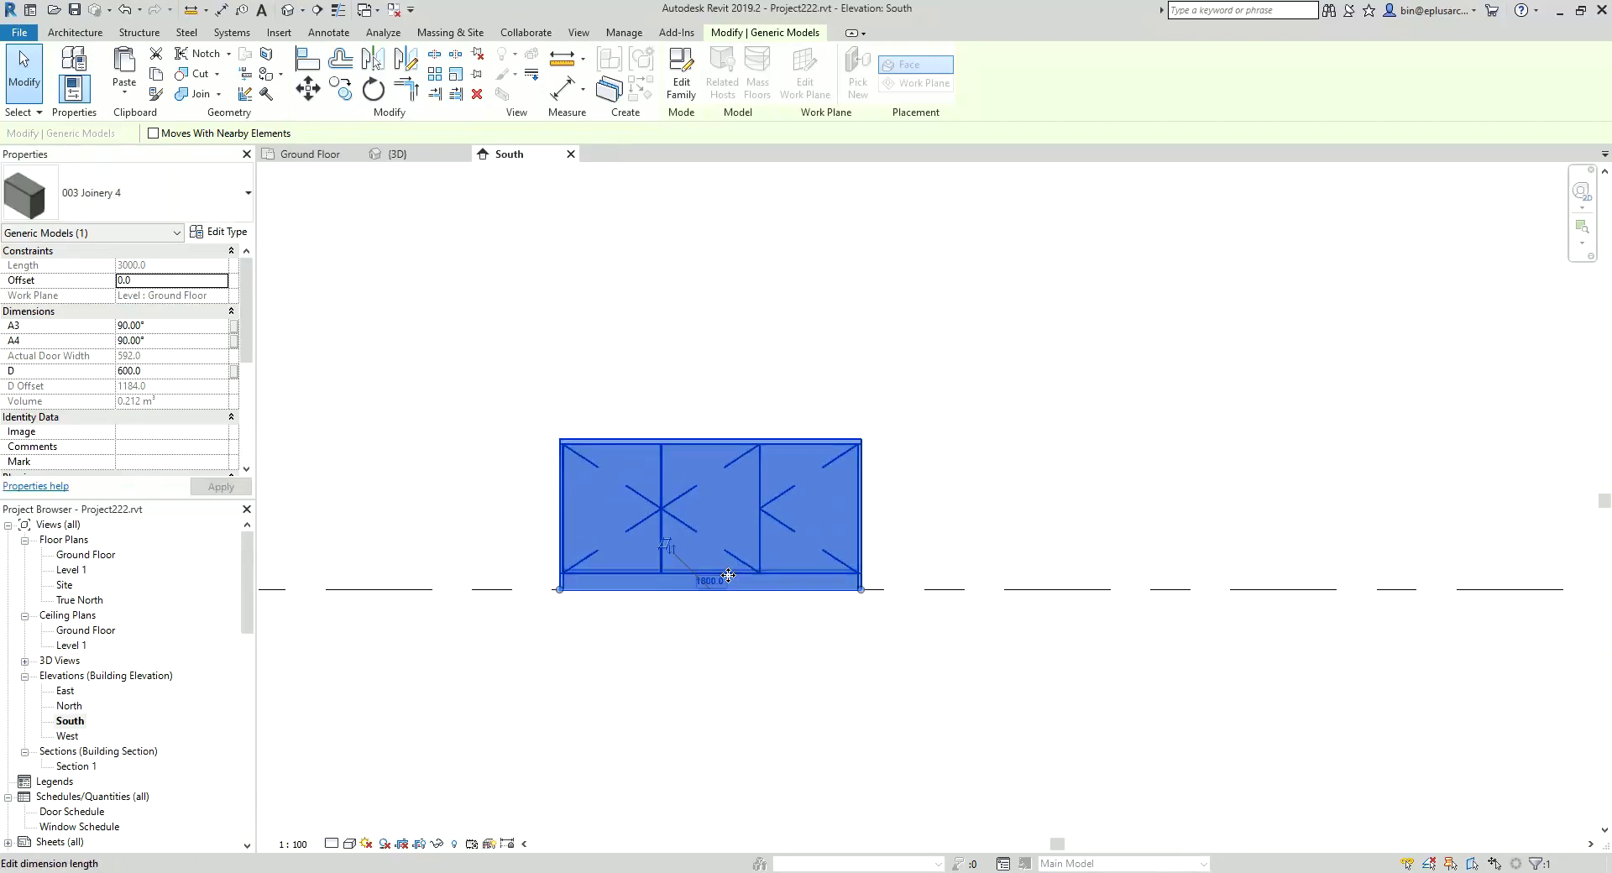
{"action": "left_click", "coordinate": [718, 579]}
{"action": "type", "text": "1200"}
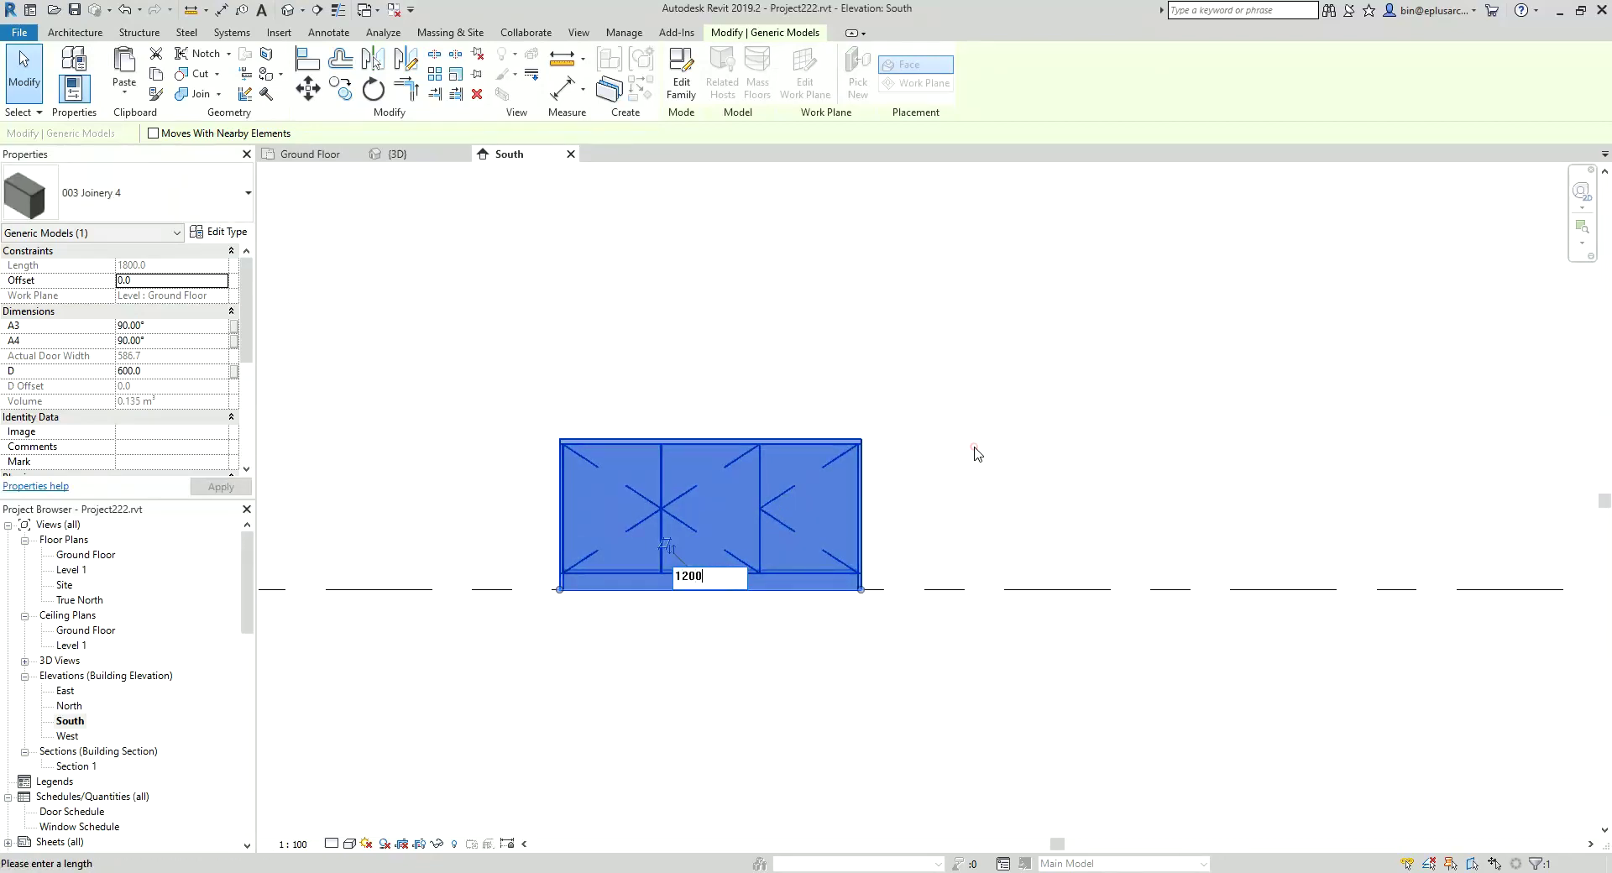
{"action": "key", "text": "Return"}
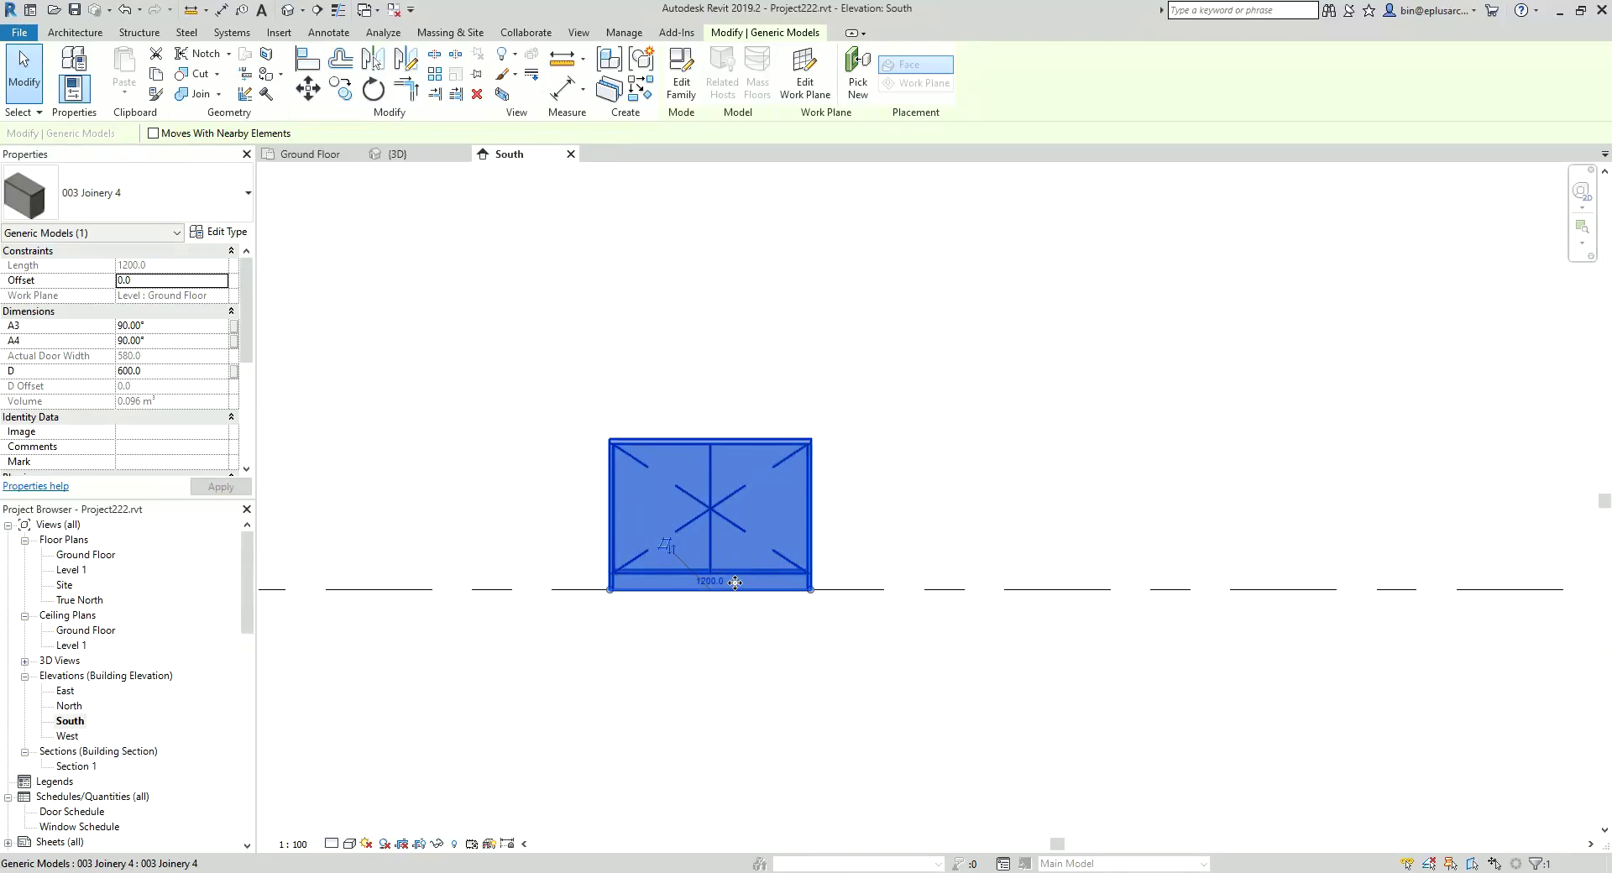
{"action": "left_click", "coordinate": [718, 579]}
{"action": "type", "text": "600"}
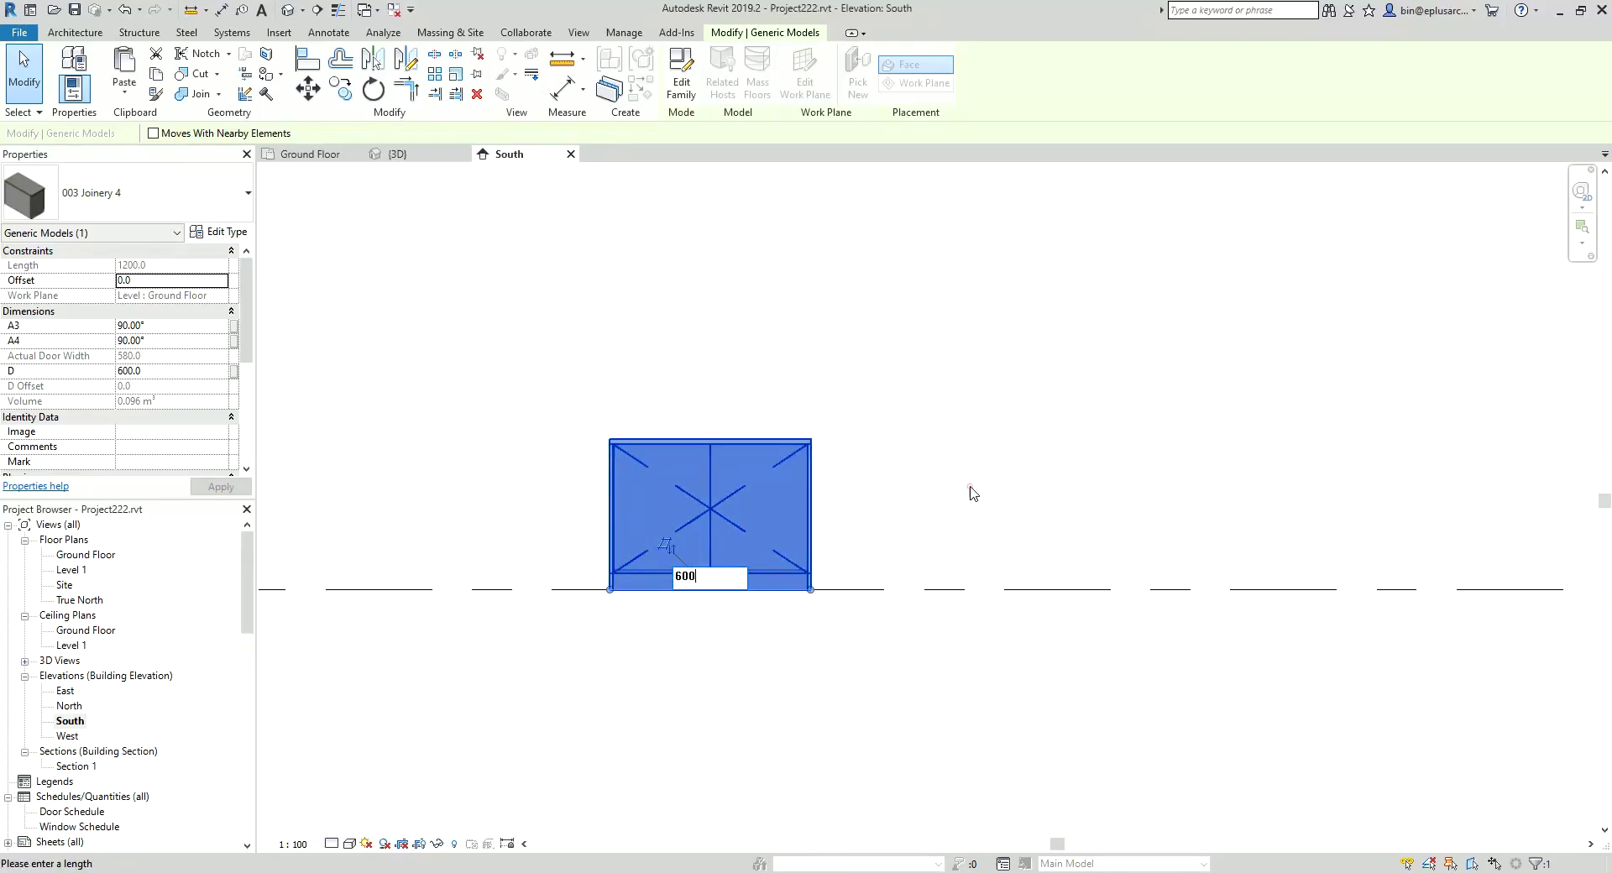
{"action": "key", "text": "Return"}
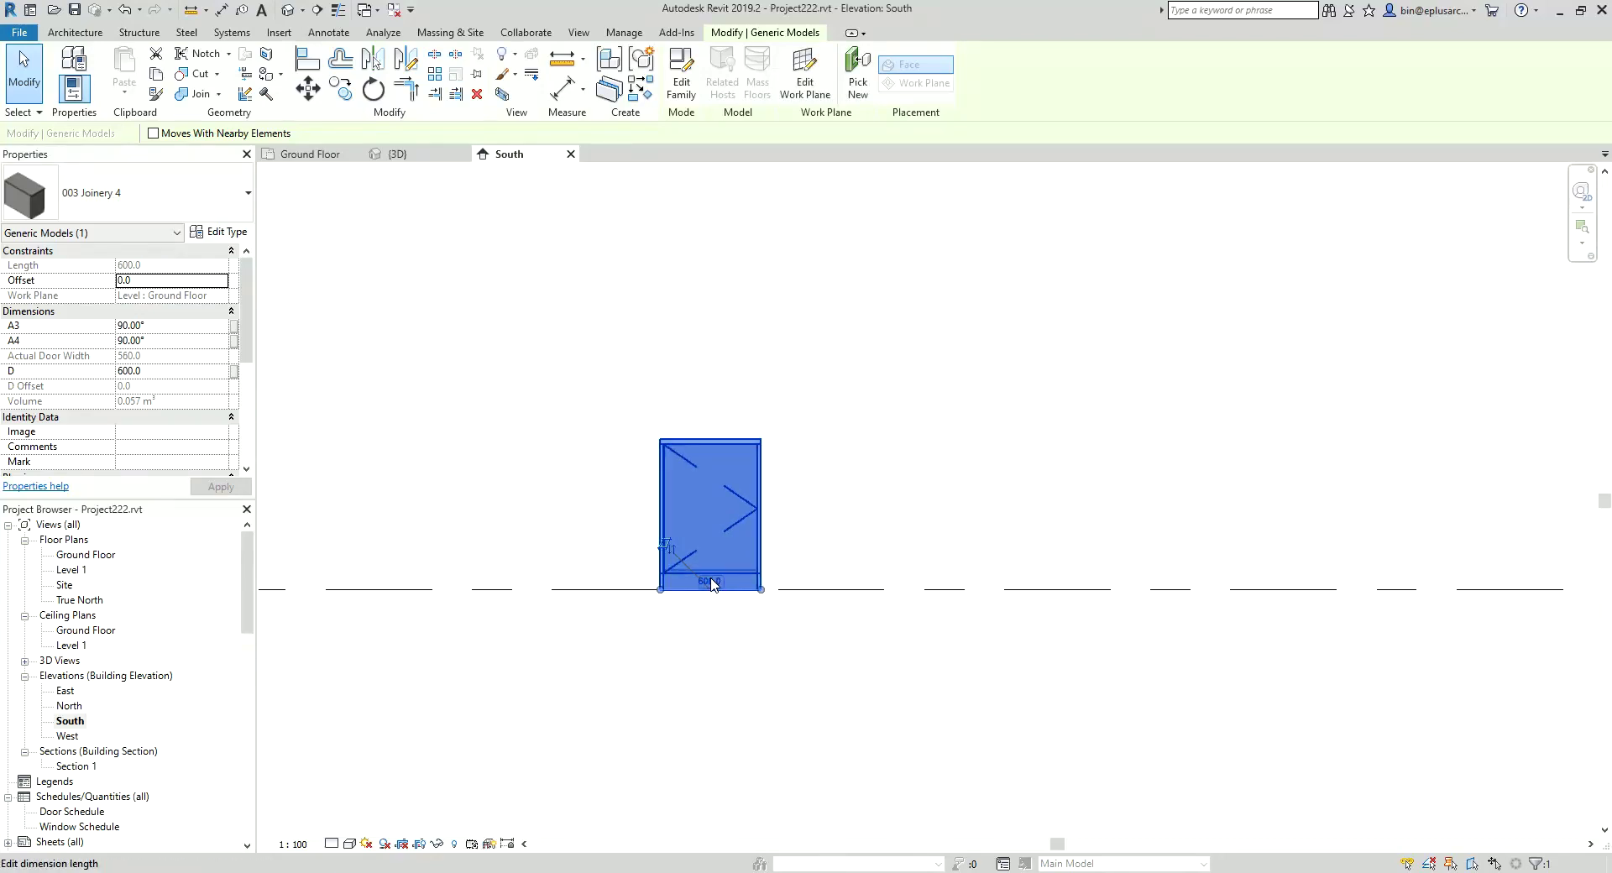
- Flip the door swings and set the final length to 1800 with three doors
{"action": "key", "text": "space"}
{"action": "key", "text": "space"}
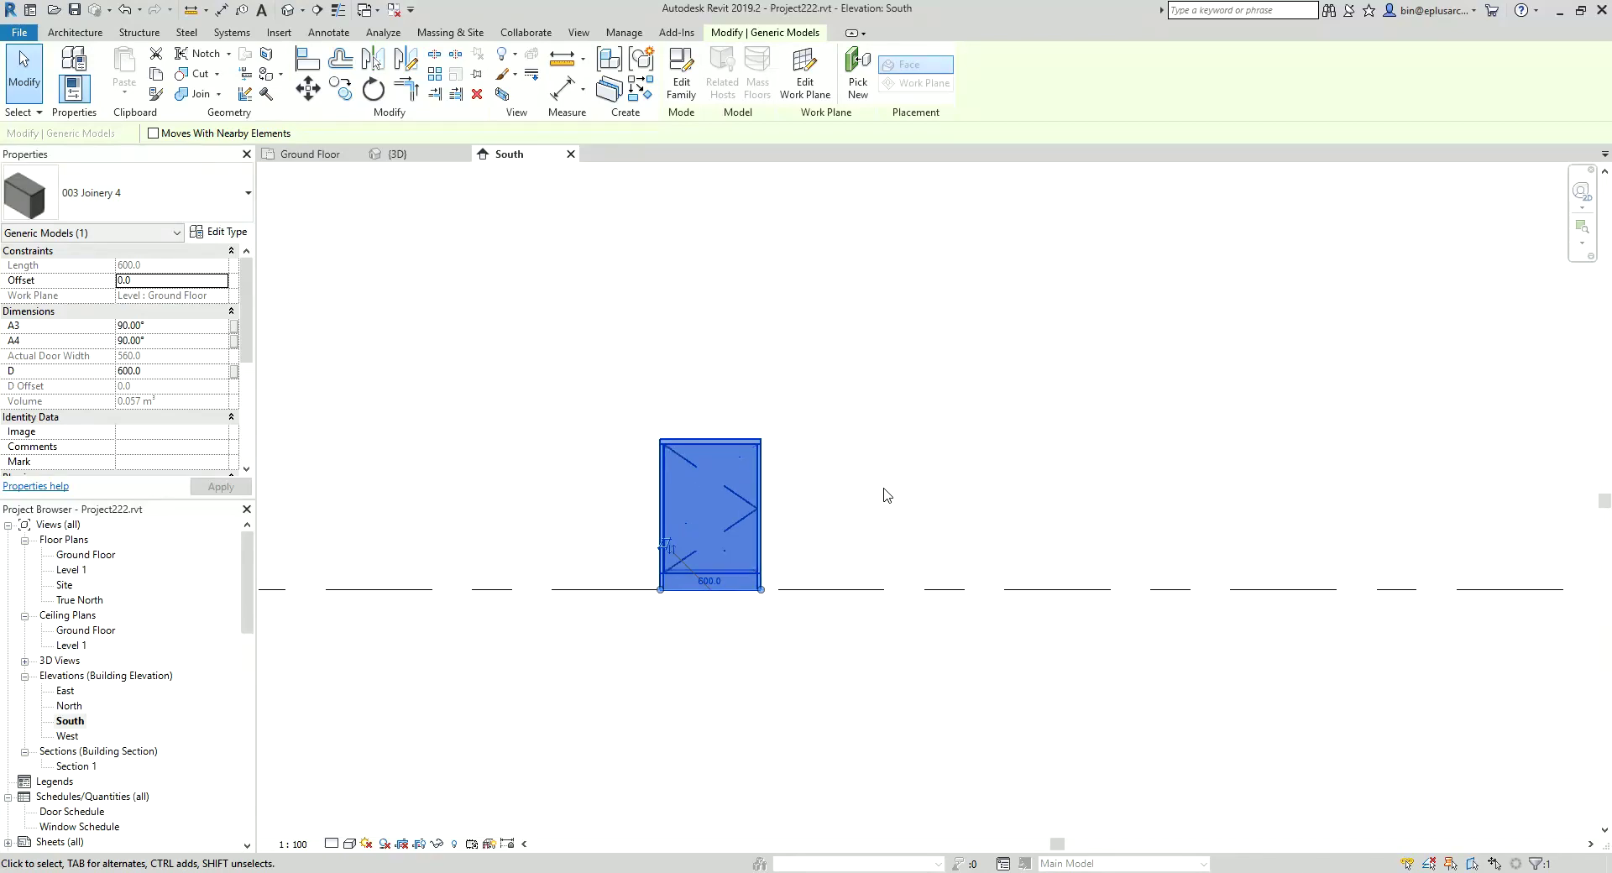
{"action": "left_click", "coordinate": [710, 580]}
{"action": "type", "text": "1800"}
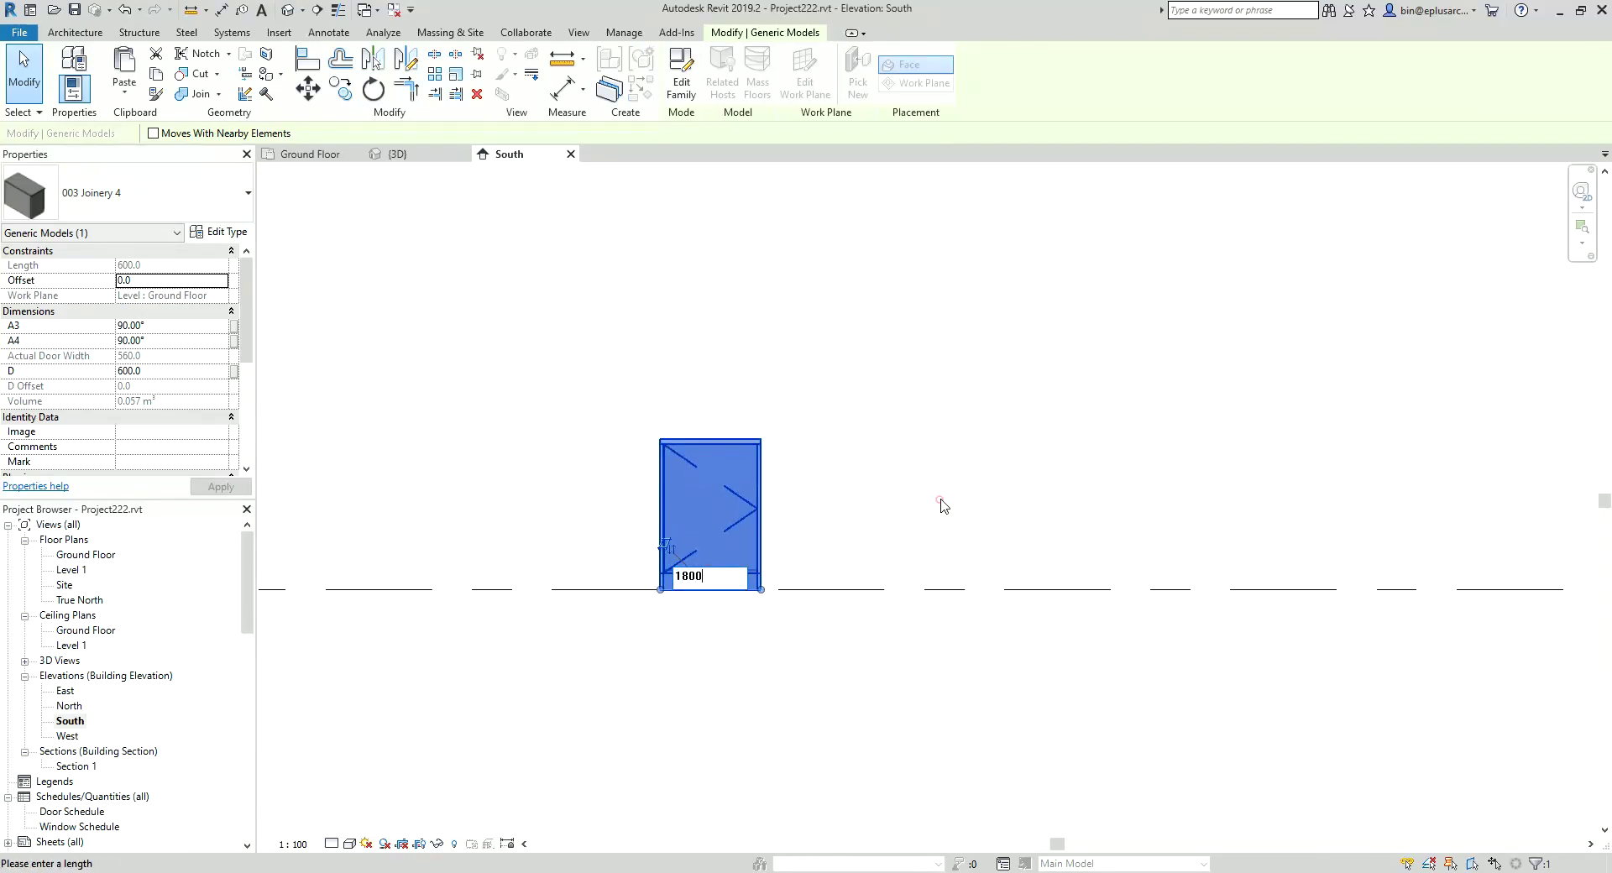
{"action": "key", "text": "Return"}
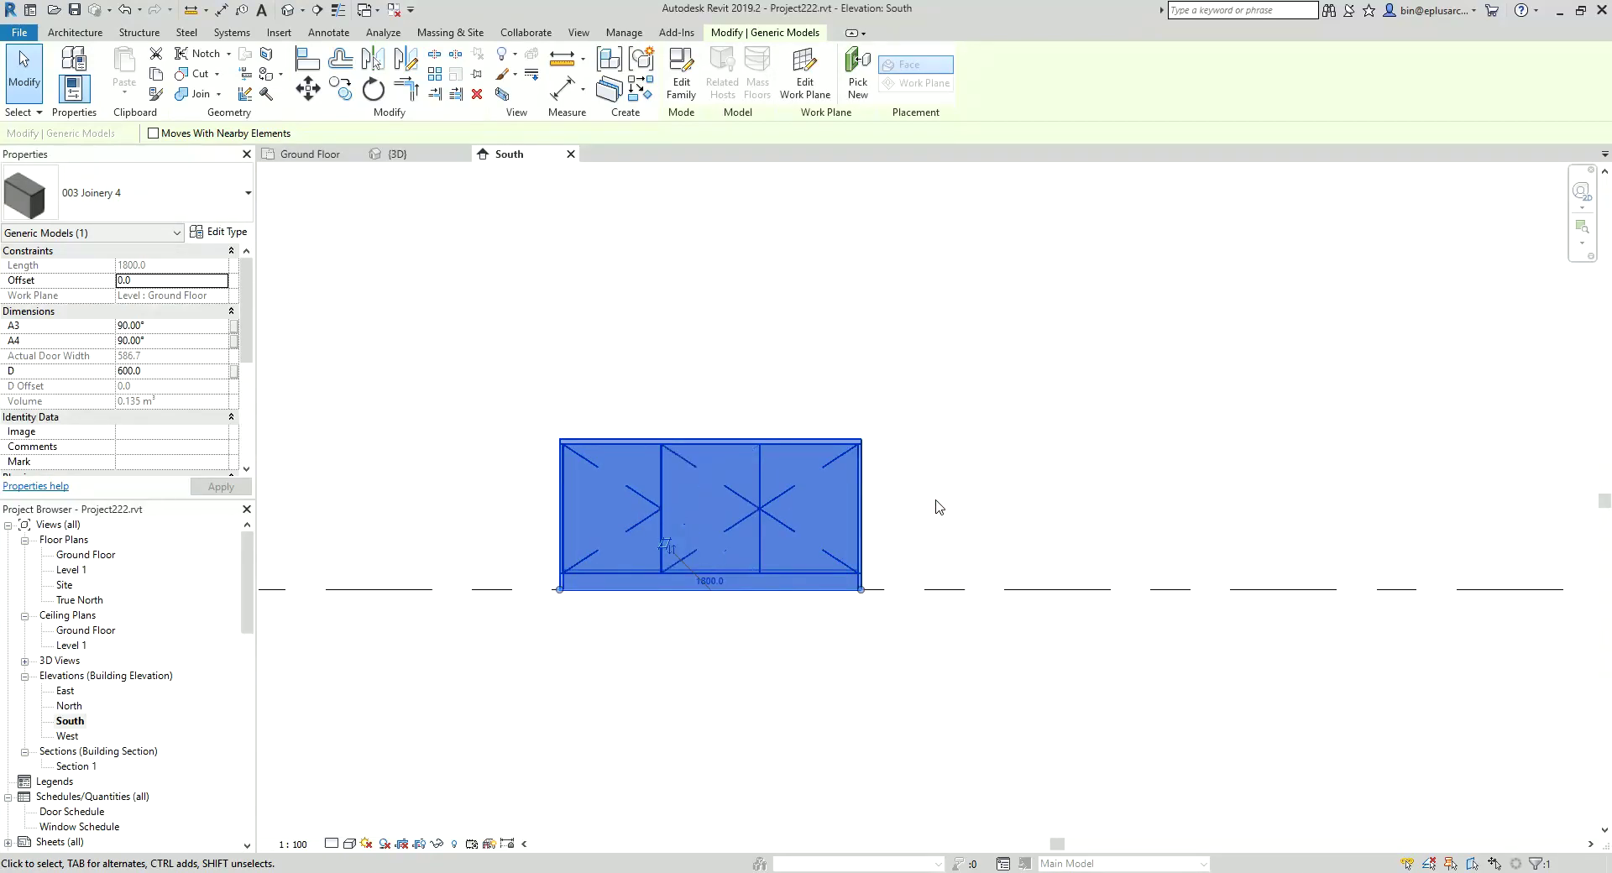
{"action": "key", "text": "space"}
{"action": "left_click", "coordinate": [929, 506]}
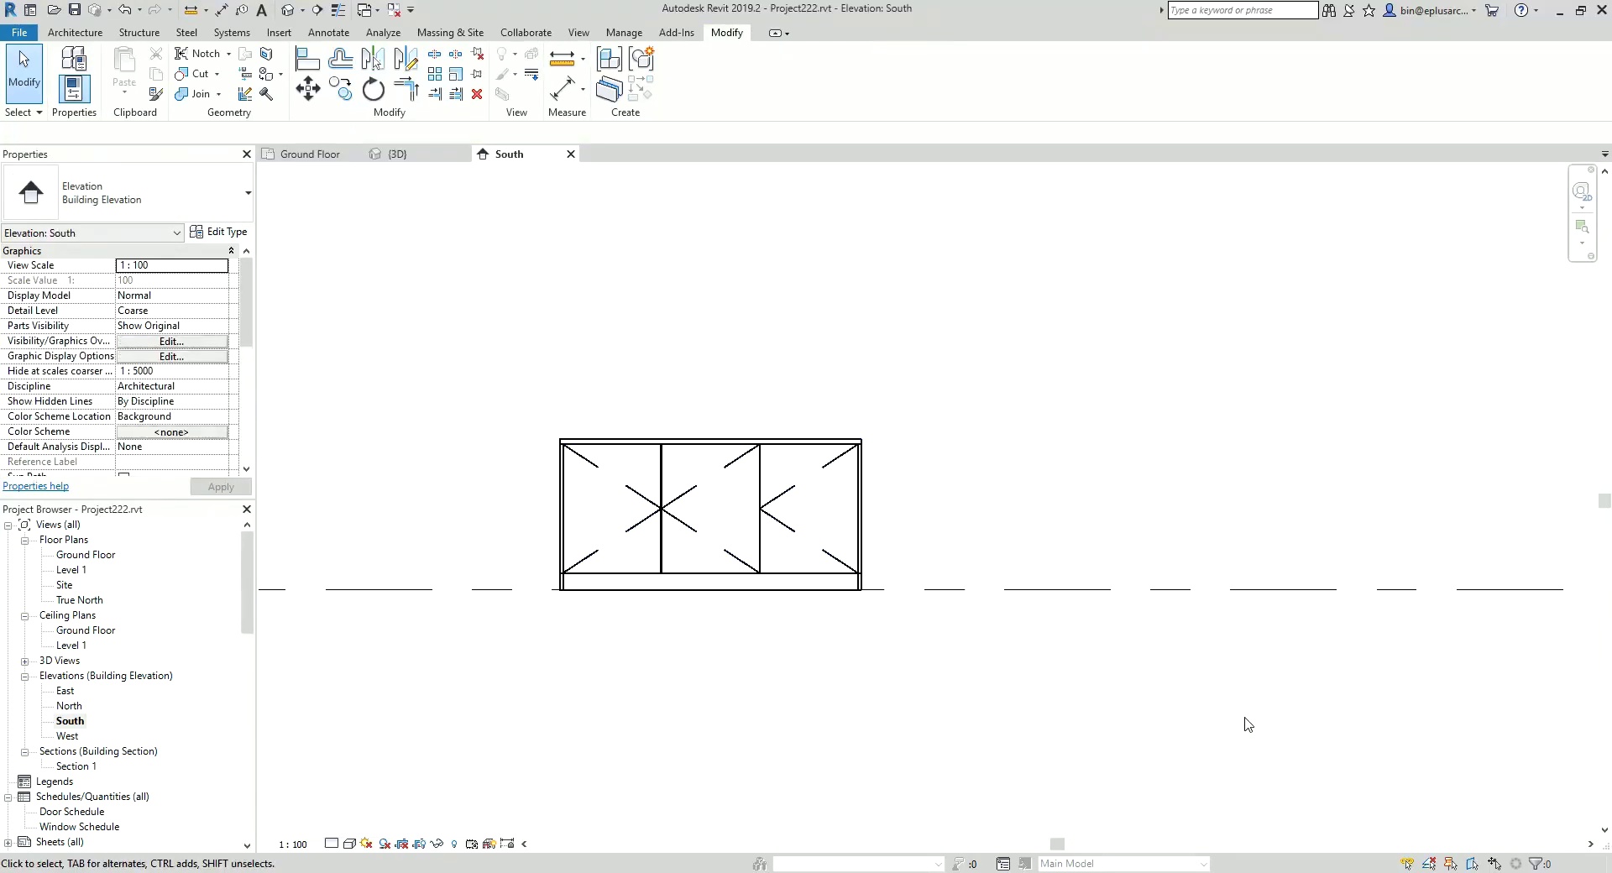
- Check the keyboard input language, then open the 3D view and orbit closer to the 1800 cabinet
{"action": "left_click", "coordinate": [1483, 869]}
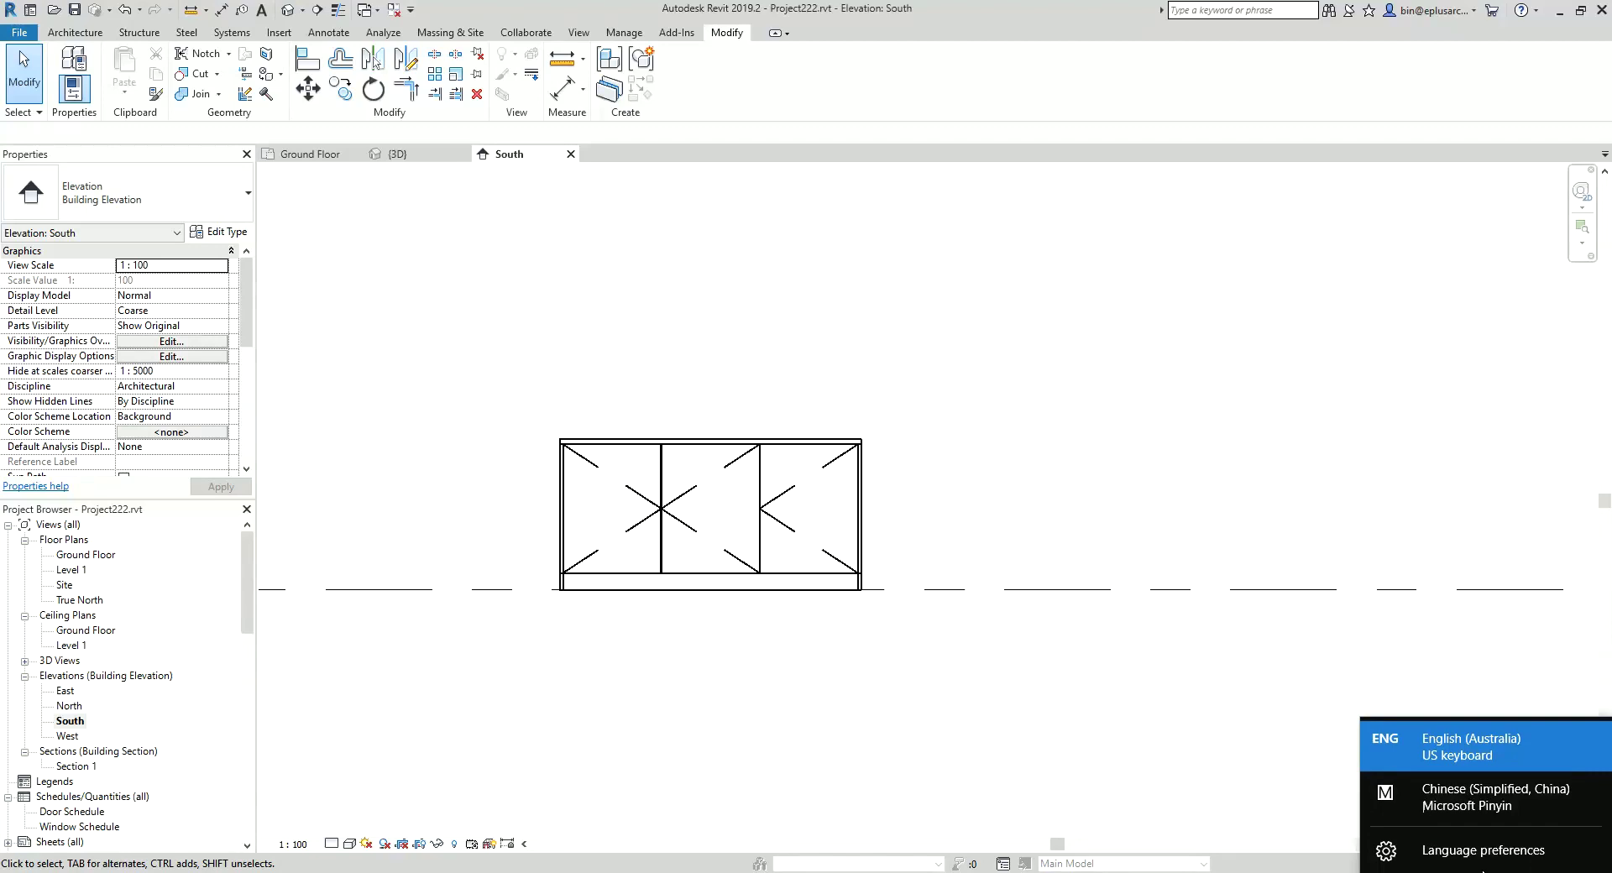
{"action": "left_click", "coordinate": [1469, 745]}
{"action": "scroll", "coordinate": [1010, 619], "scroll_direction": "down", "scroll_amount": 2}
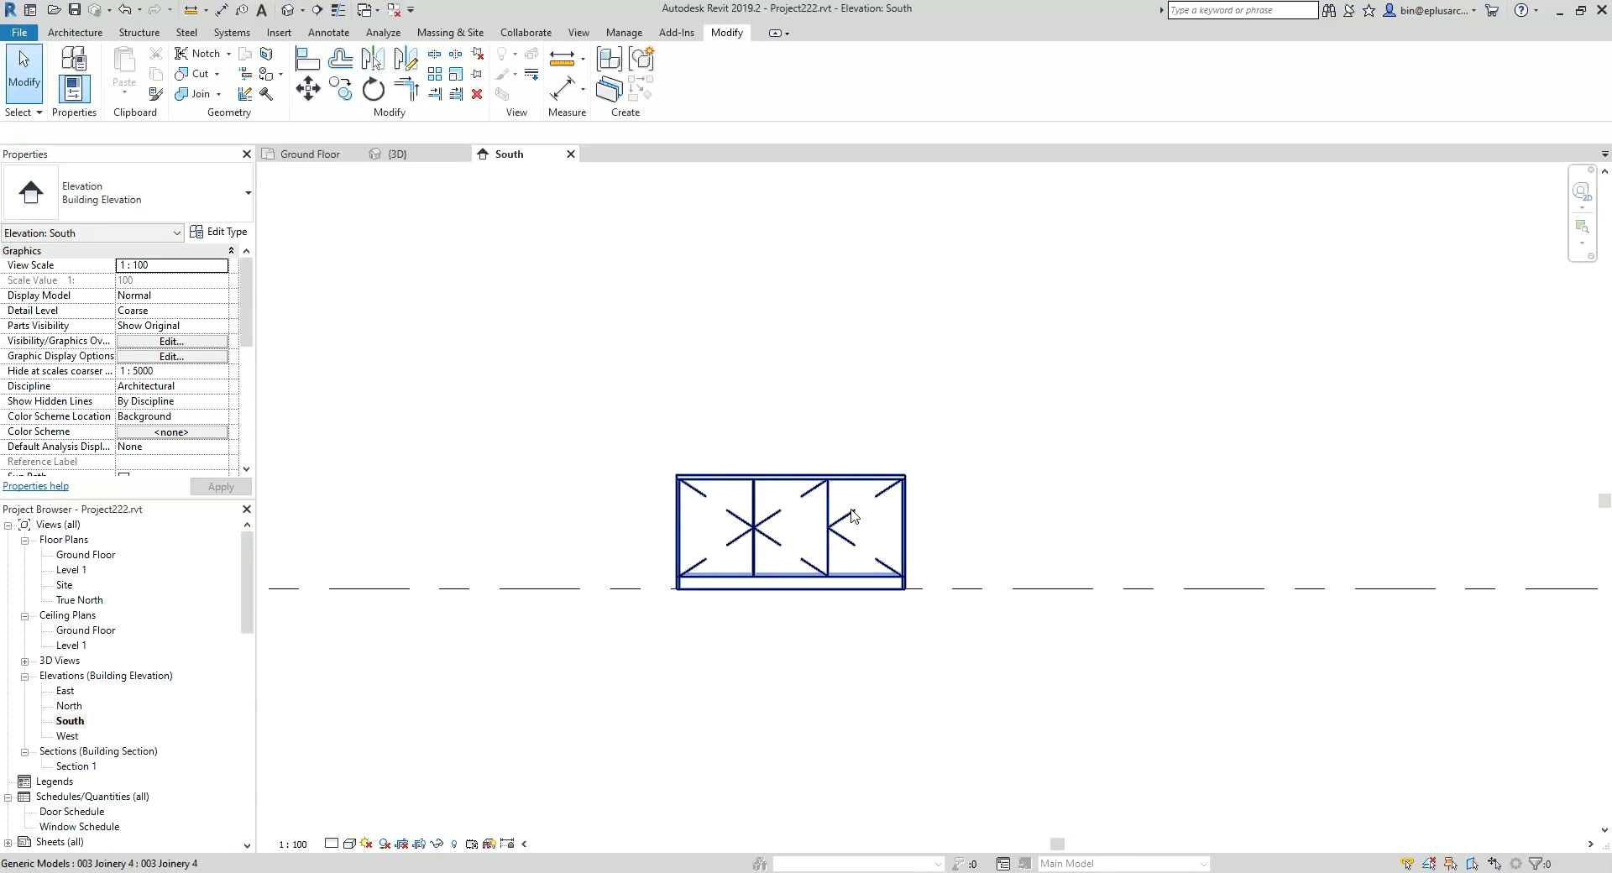
{"action": "left_click", "coordinate": [288, 10]}
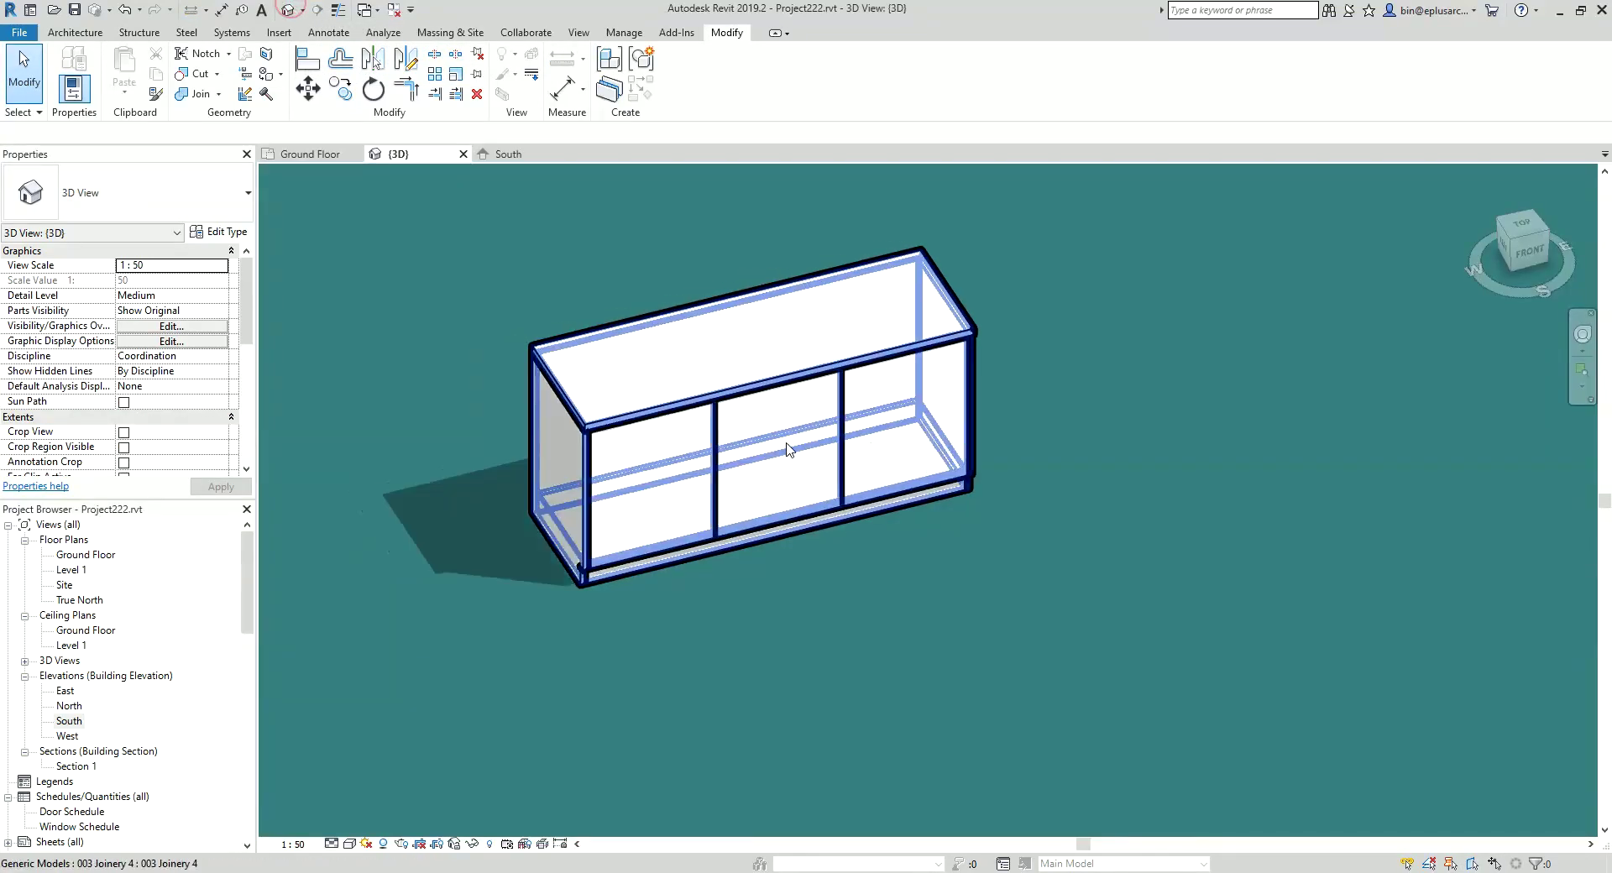
{"action": "middle_click_drag", "start_coordinate": [789, 449], "coordinate": [861, 485], "text": "shift"}
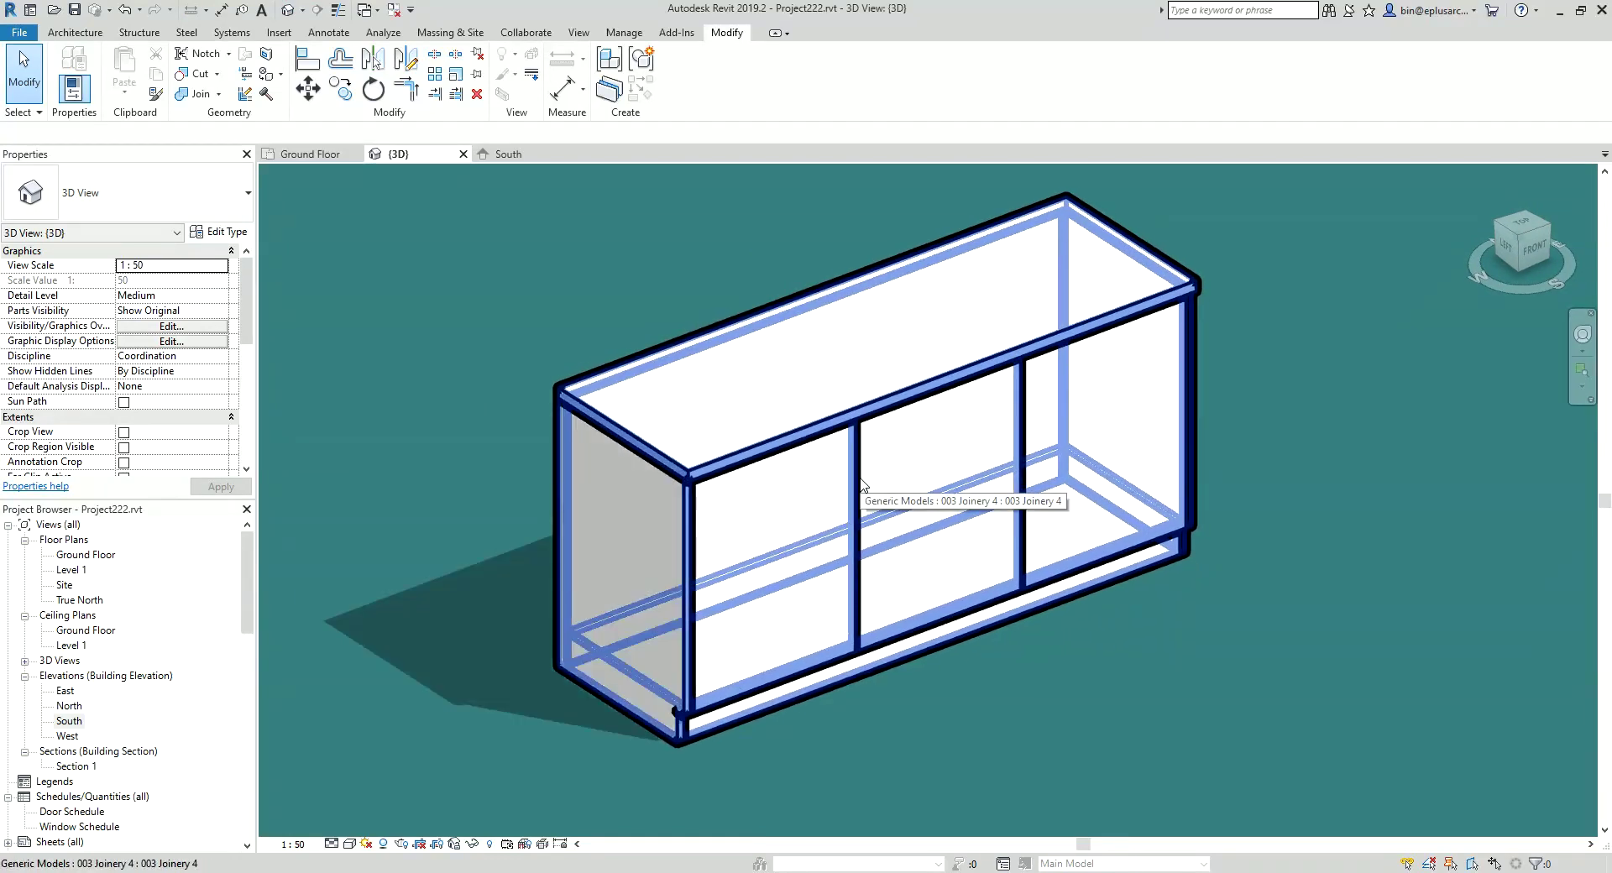